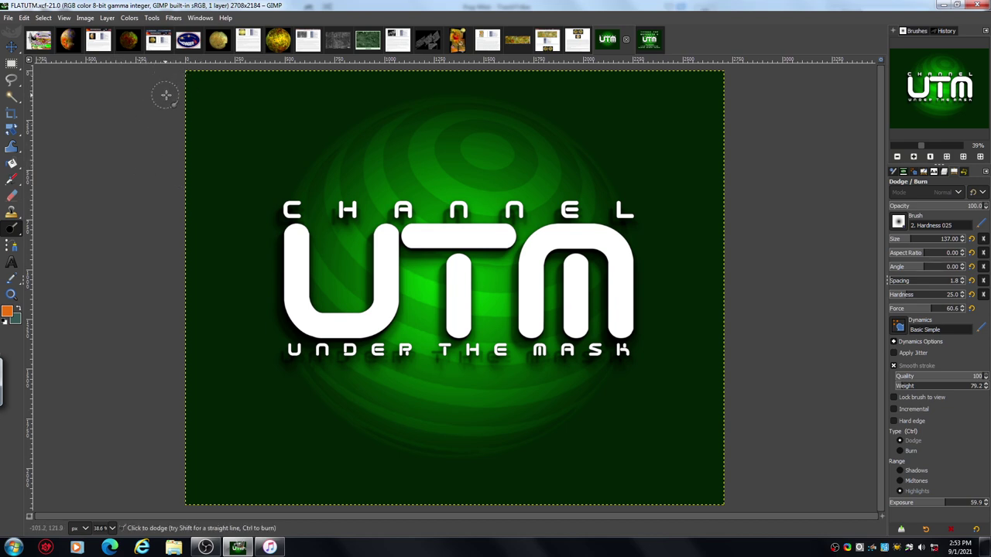
Switch to the PIA02294 Voyager Io mosaic image.
click(221, 48)
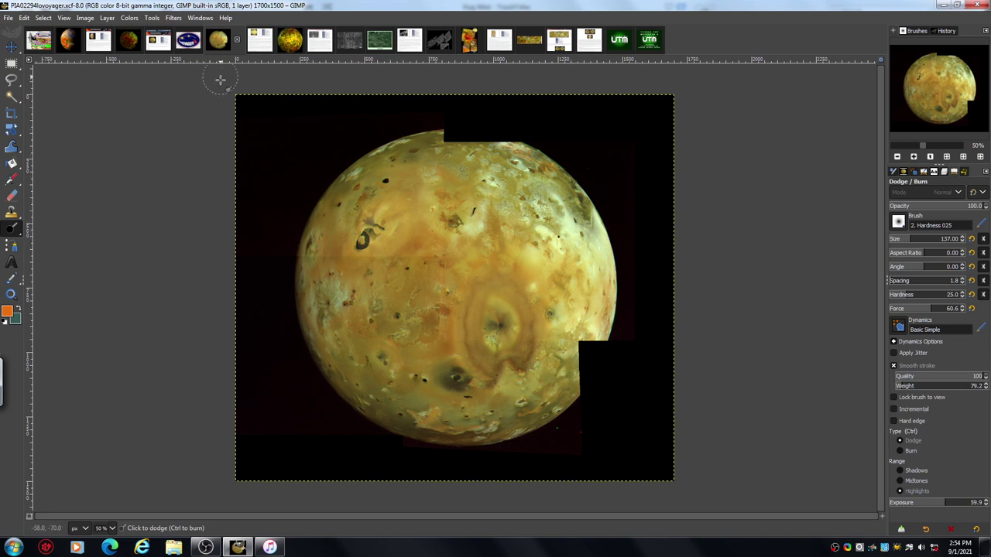
click(159, 45)
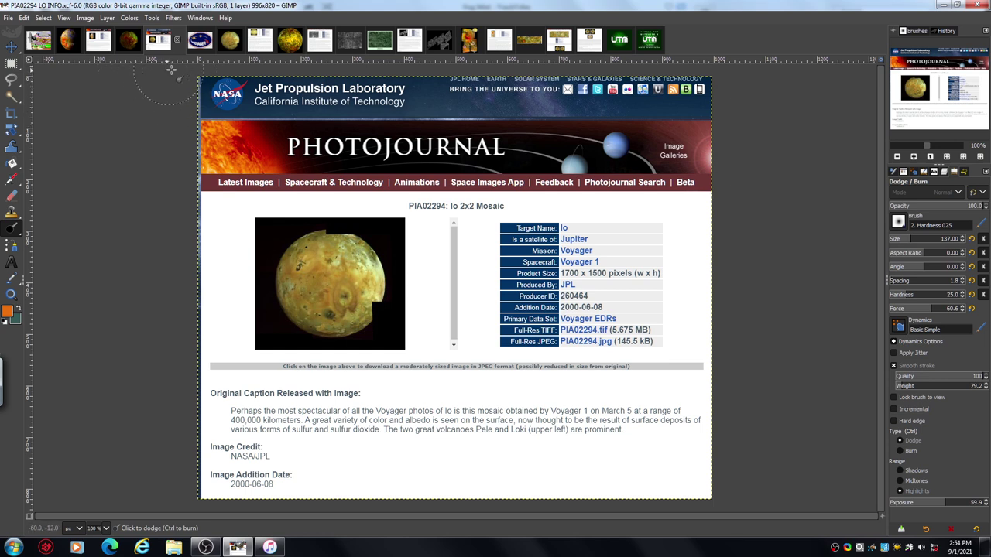
click(230, 42)
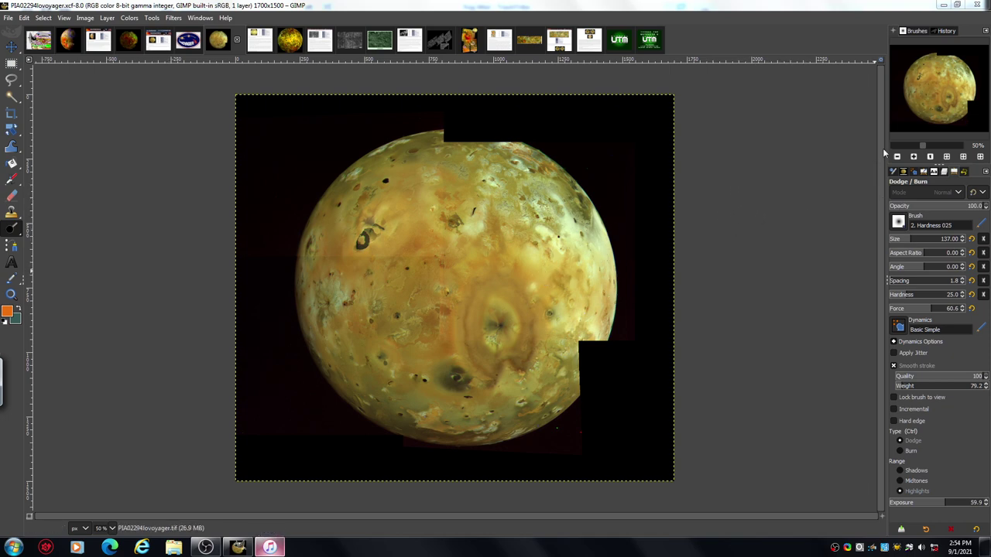
Zoom in on the Io mosaic and pan to its upper-right limb.
click(913, 157)
click(914, 157)
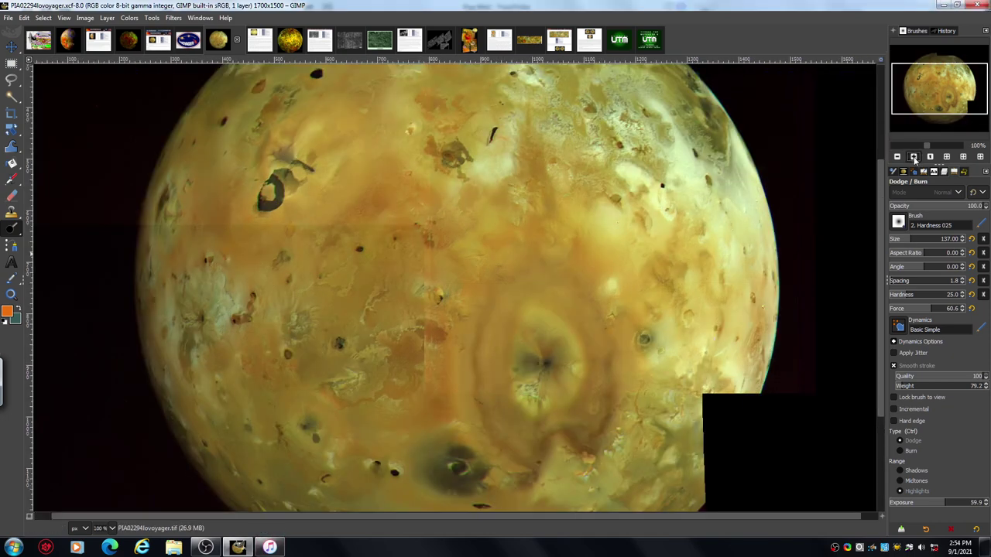
click(913, 157)
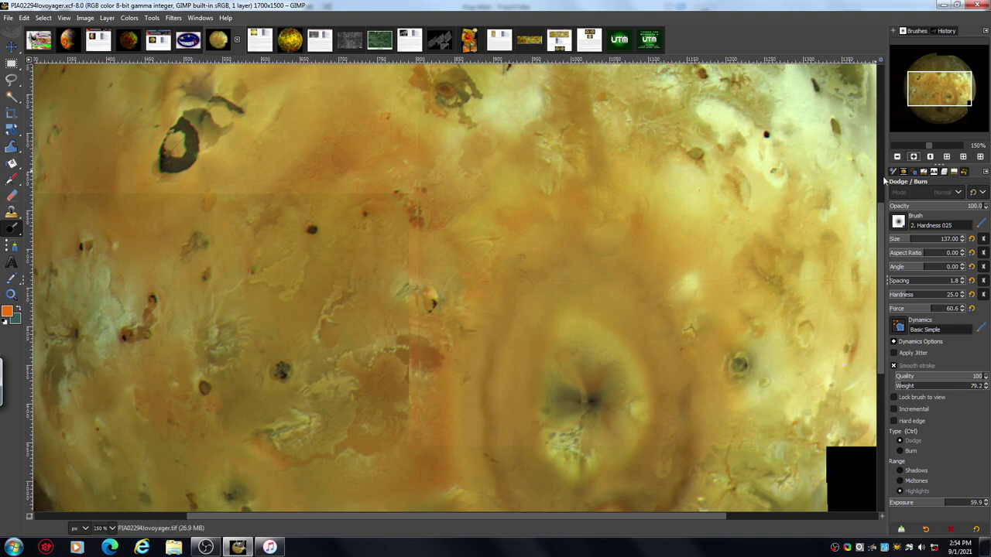
drag(927, 100, 935, 86)
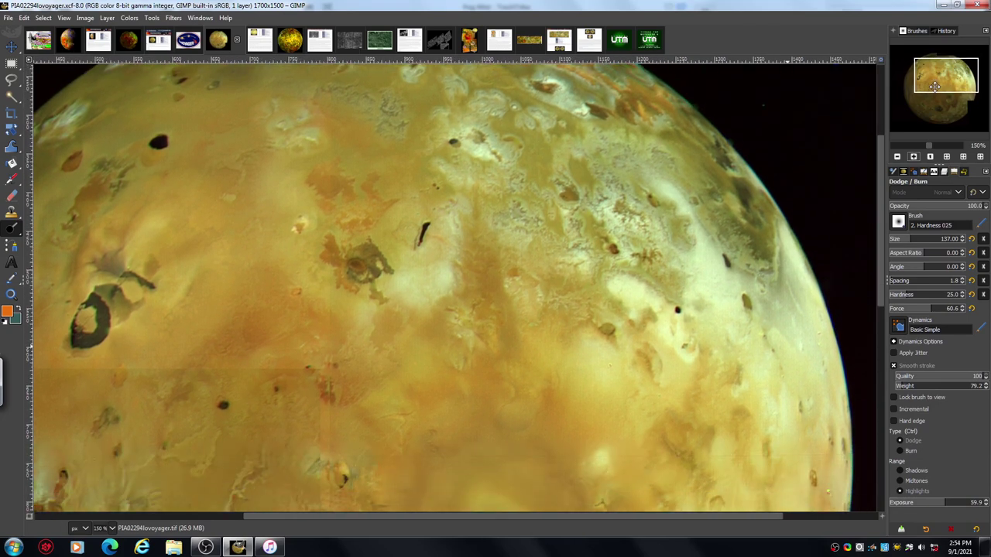
click(915, 157)
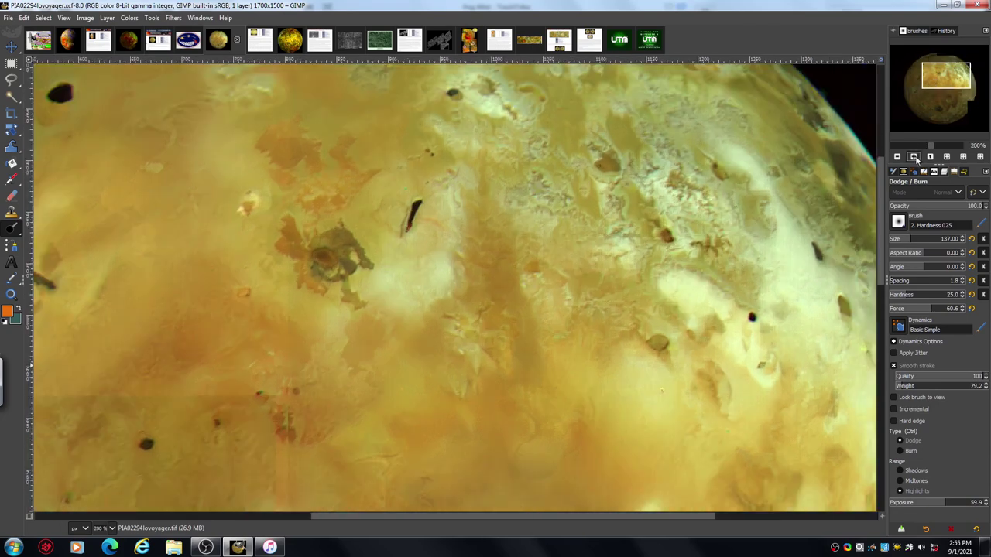
click(914, 157)
drag(943, 75, 953, 74)
drag(954, 71, 956, 71)
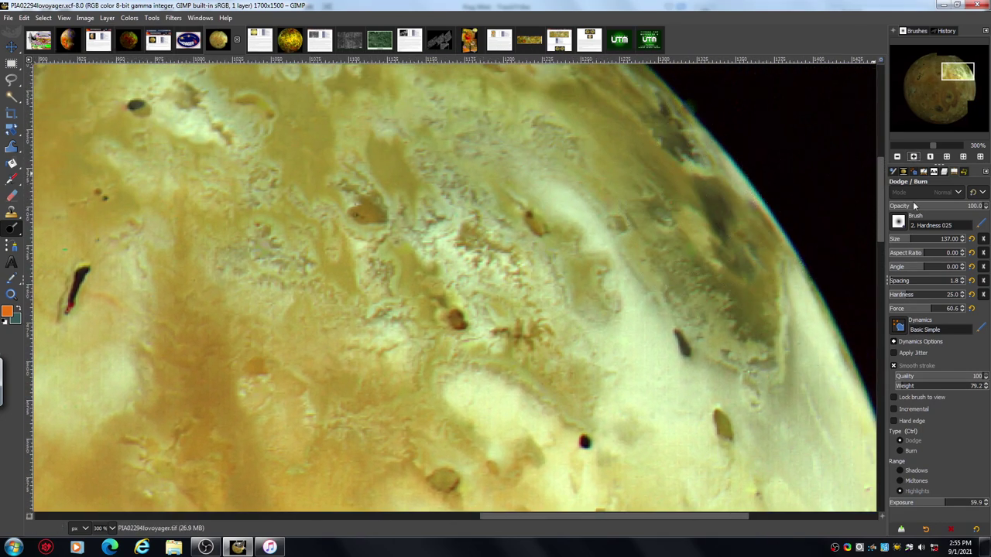
Set the dodge/burn brush size to 15 and zoom back out toward the whole moon.
click(896, 242)
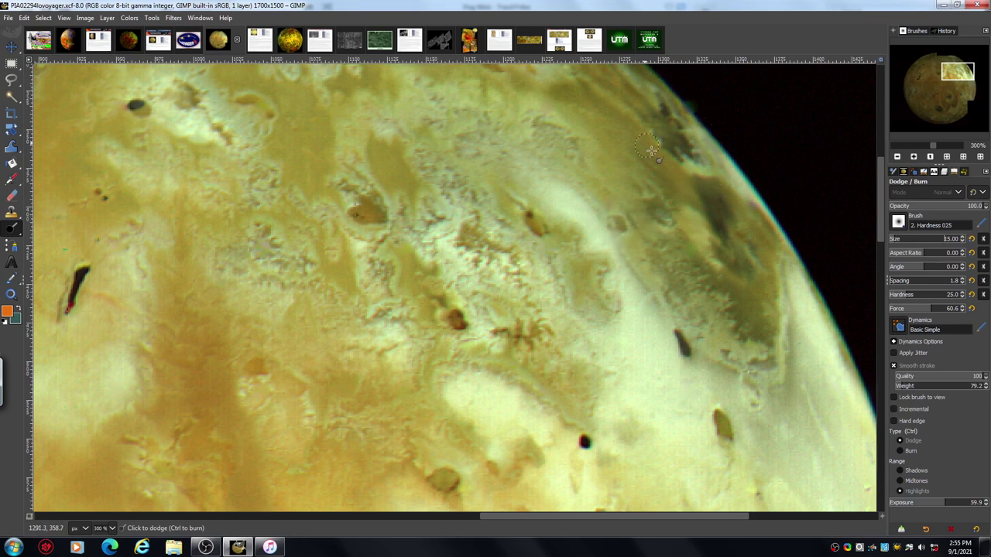
drag(880, 203, 879, 366)
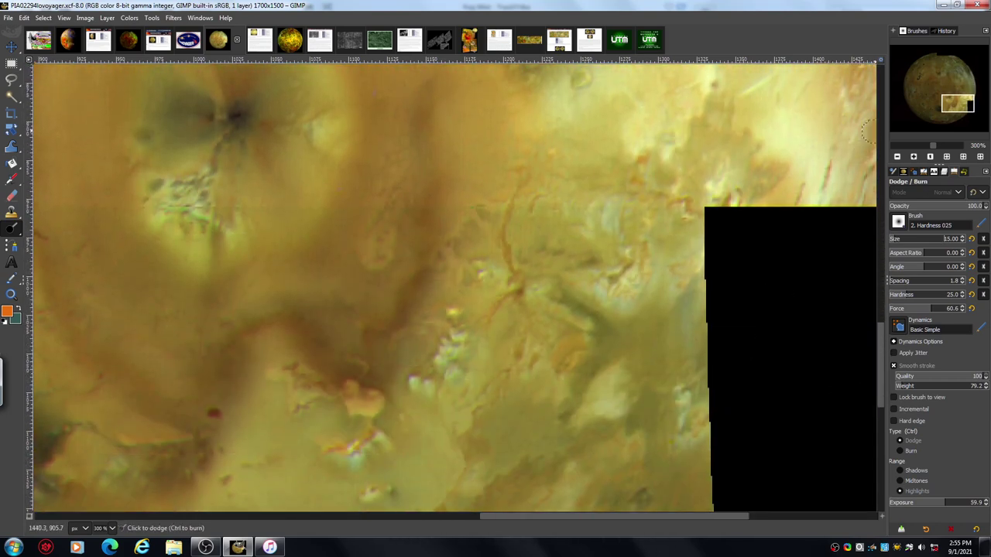
click(898, 157)
click(898, 158)
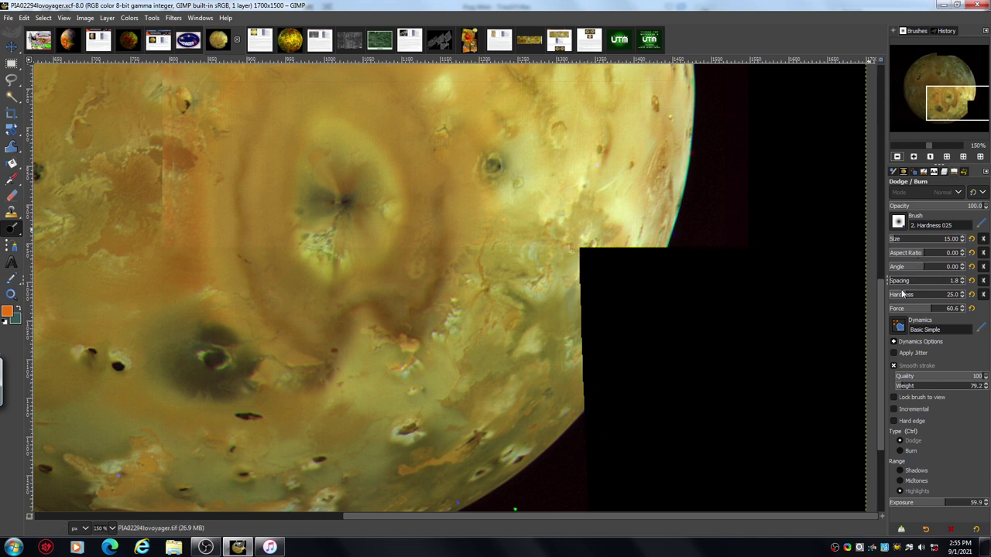
drag(880, 311, 851, 276)
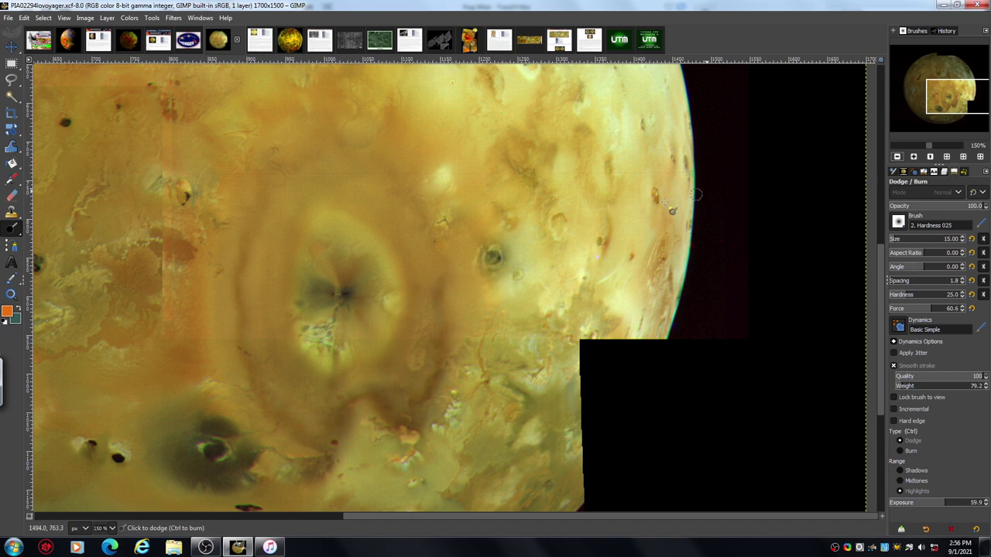
click(898, 156)
click(897, 157)
click(898, 157)
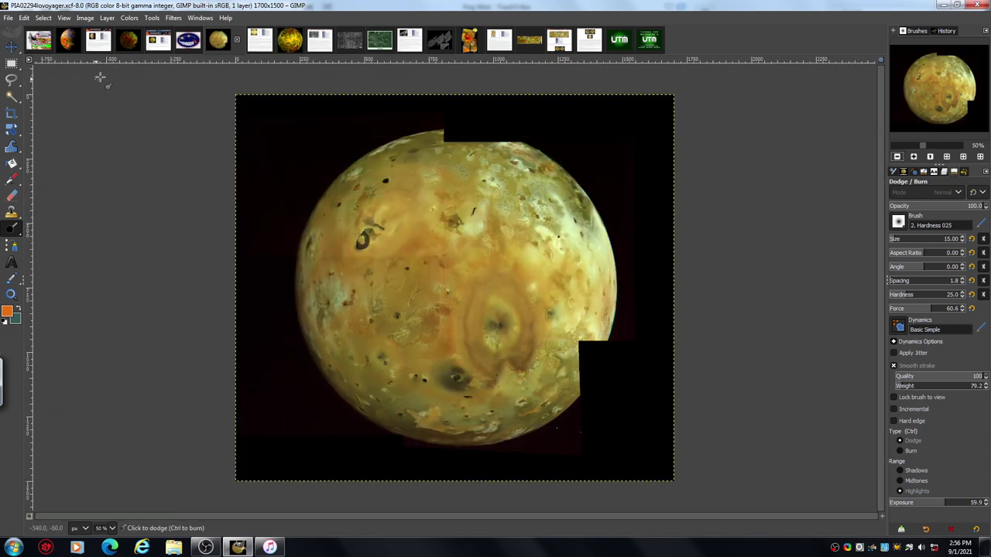
click(129, 43)
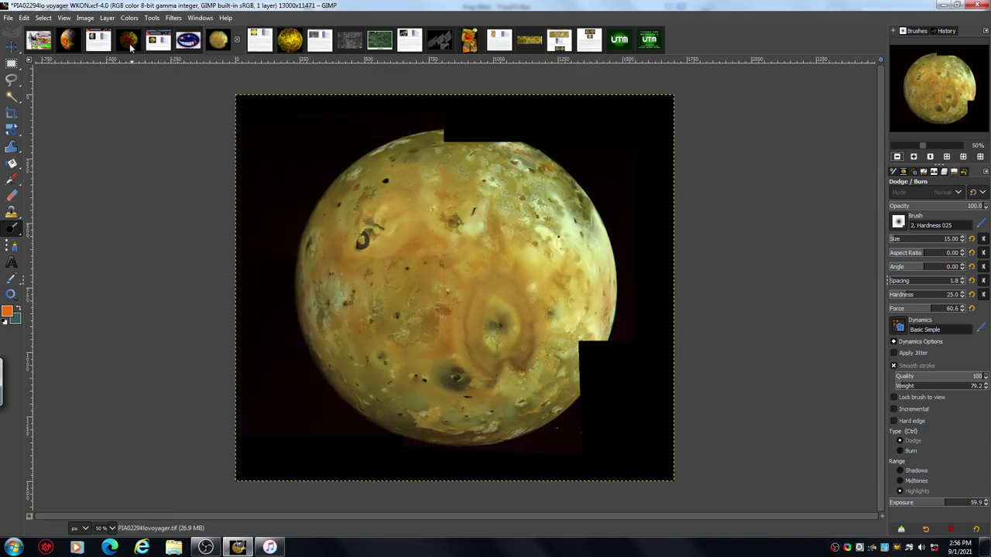
click(897, 157)
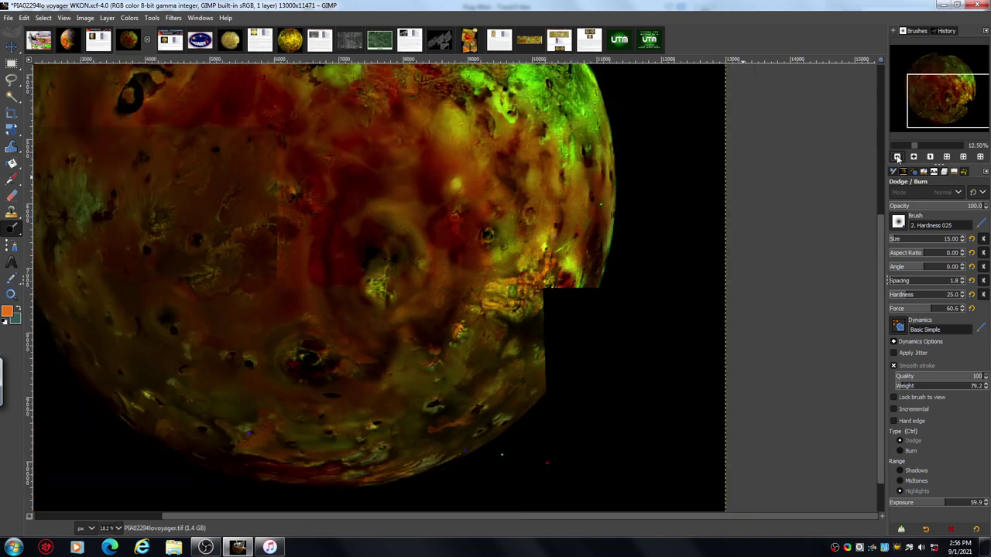
click(897, 157)
click(898, 156)
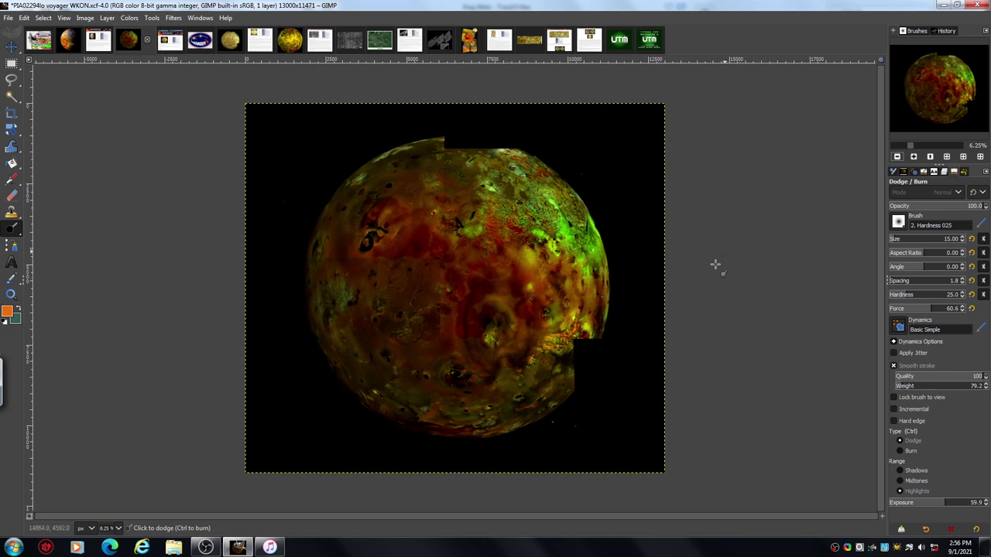
click(914, 157)
click(913, 158)
click(914, 158)
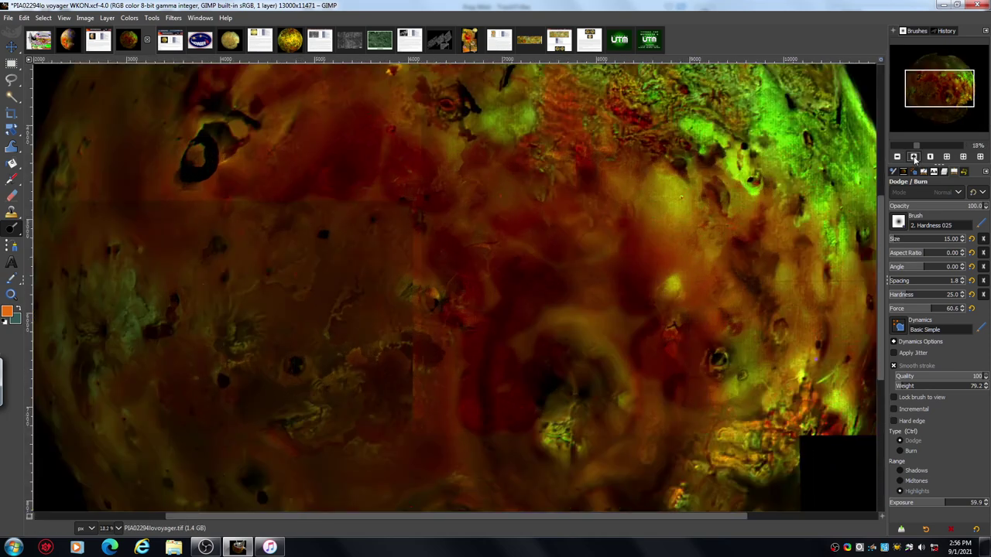
click(914, 158)
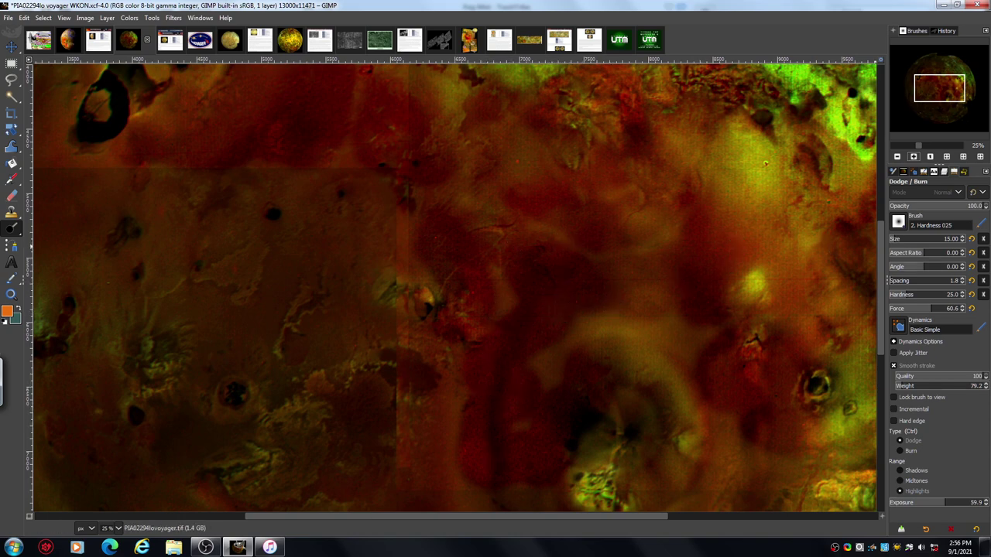
drag(881, 263, 871, 171)
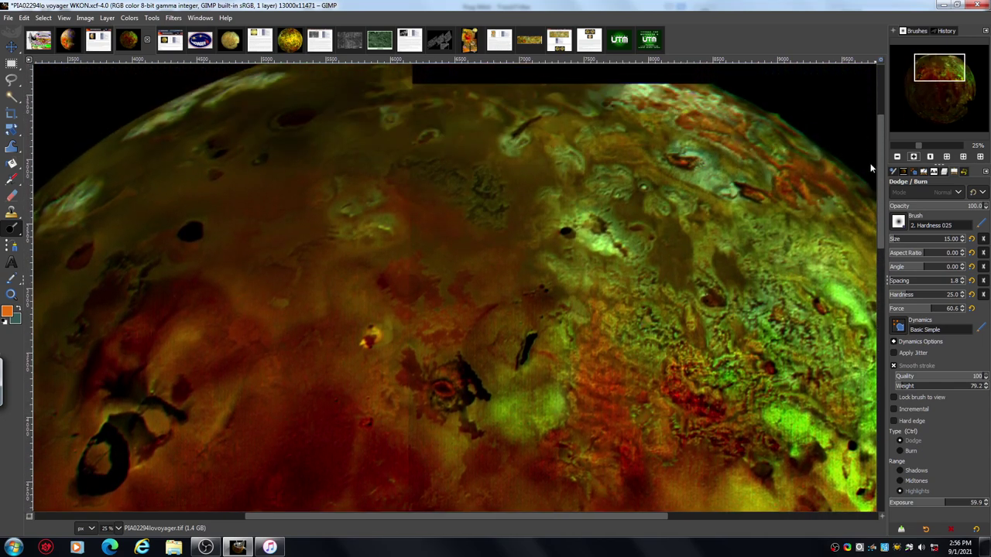
drag(511, 515, 605, 521)
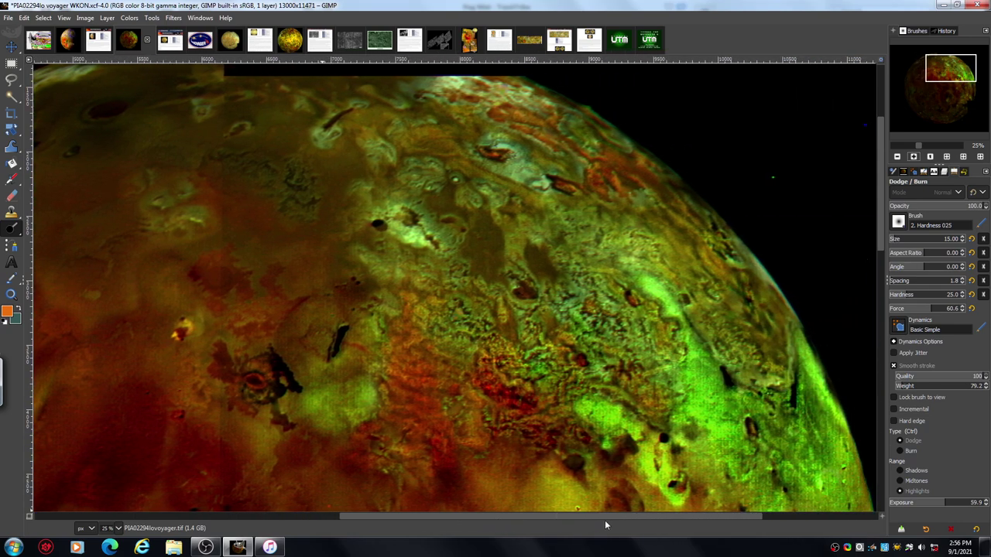
click(914, 157)
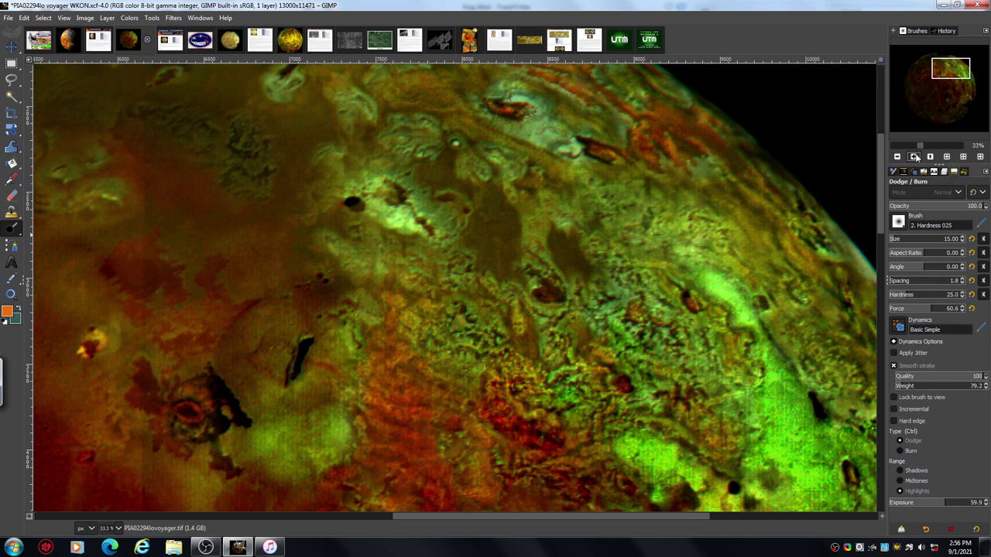
click(913, 157)
scroll(882, 195, up, 5)
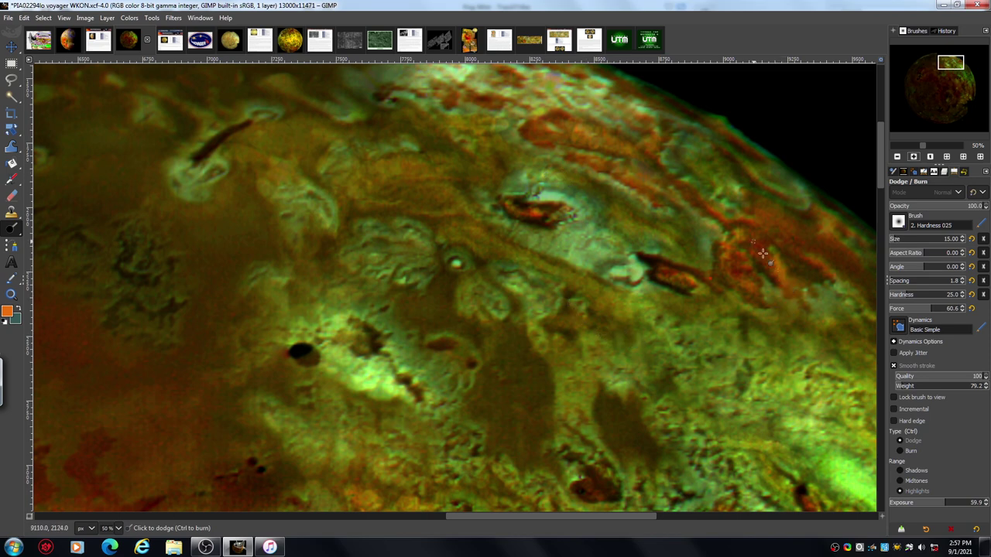
click(897, 157)
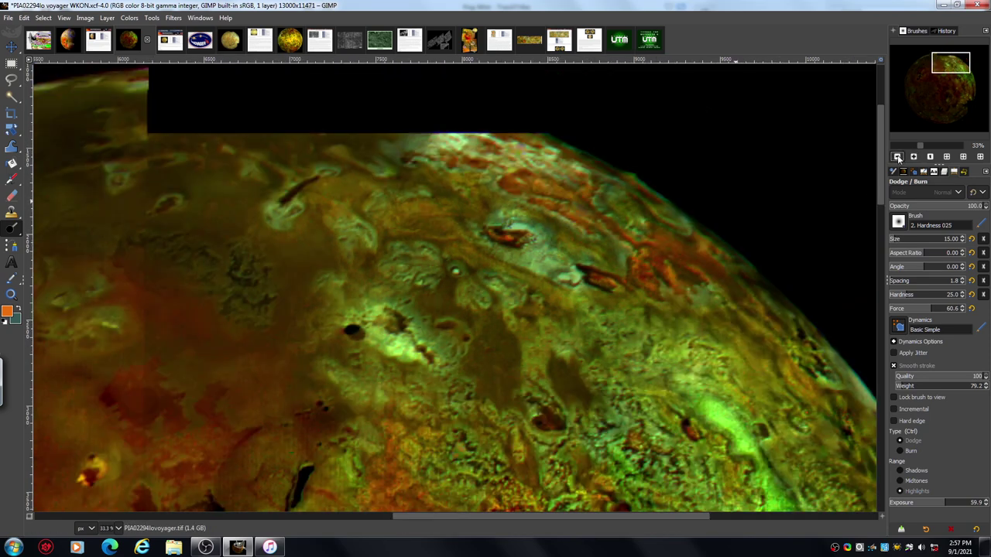
click(897, 157)
drag(943, 64, 946, 77)
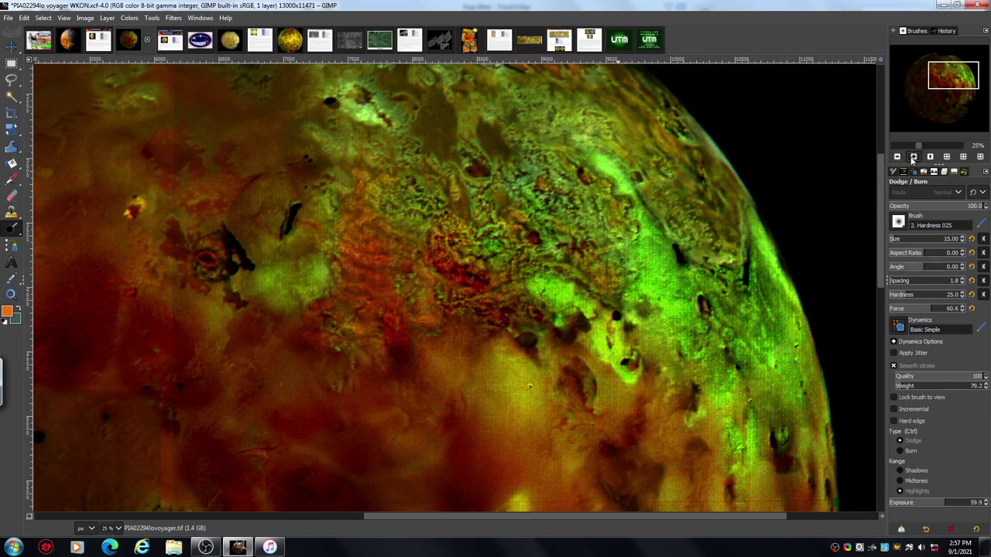
click(913, 156)
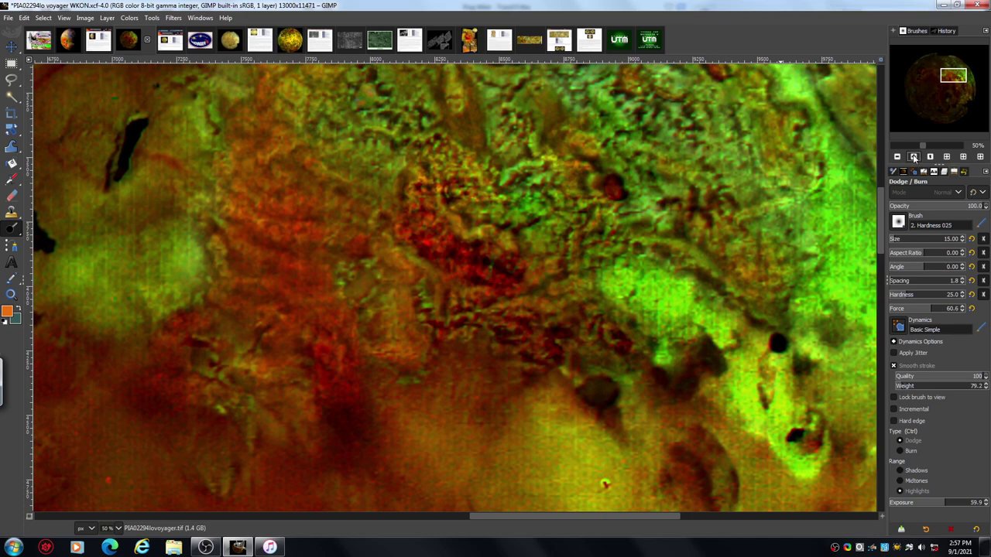
click(913, 156)
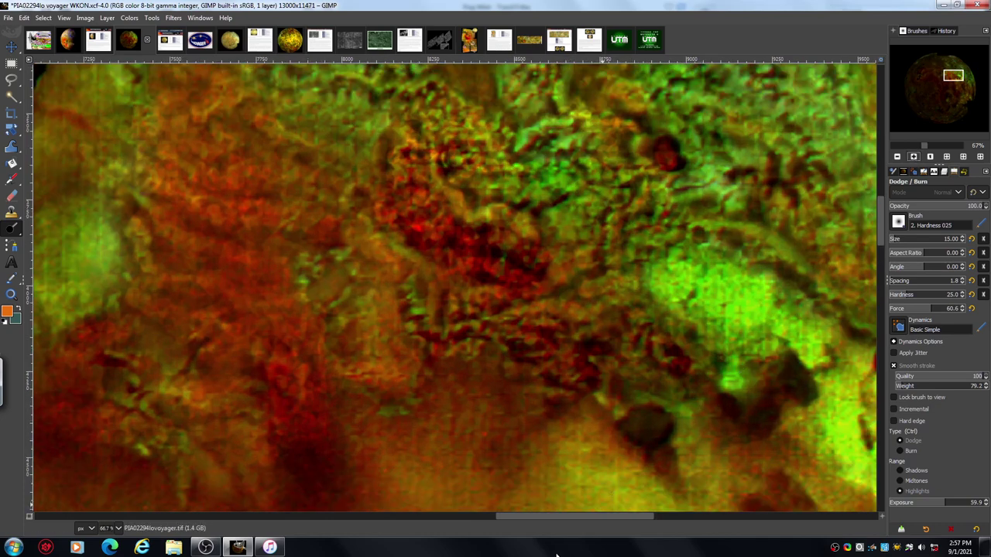
drag(562, 517, 618, 519)
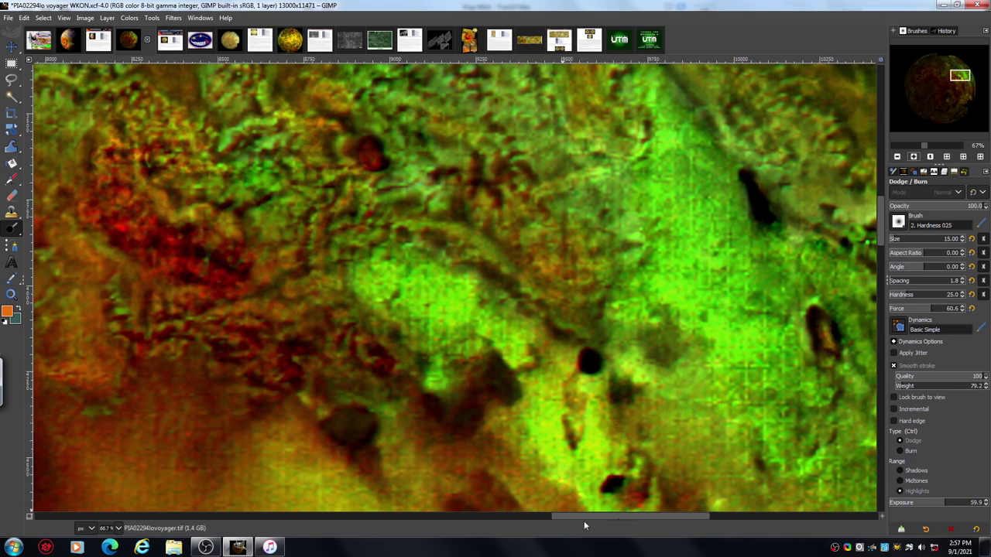
drag(586, 517, 336, 522)
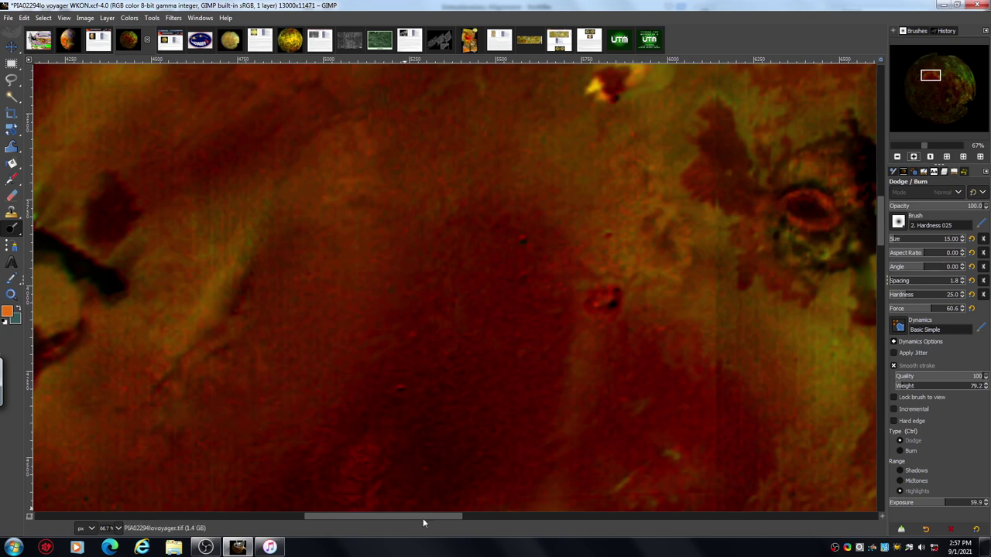
drag(420, 519, 703, 517)
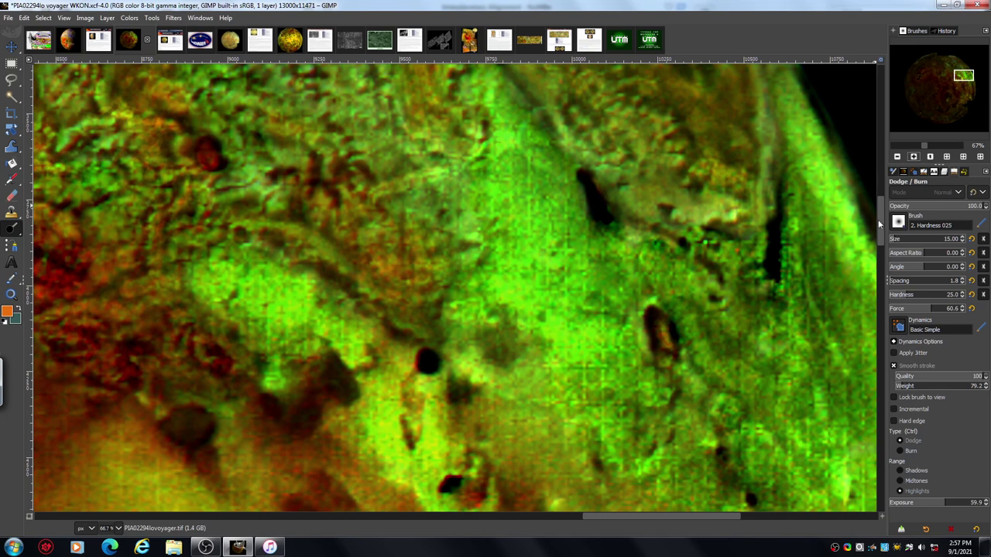
drag(878, 219, 877, 185)
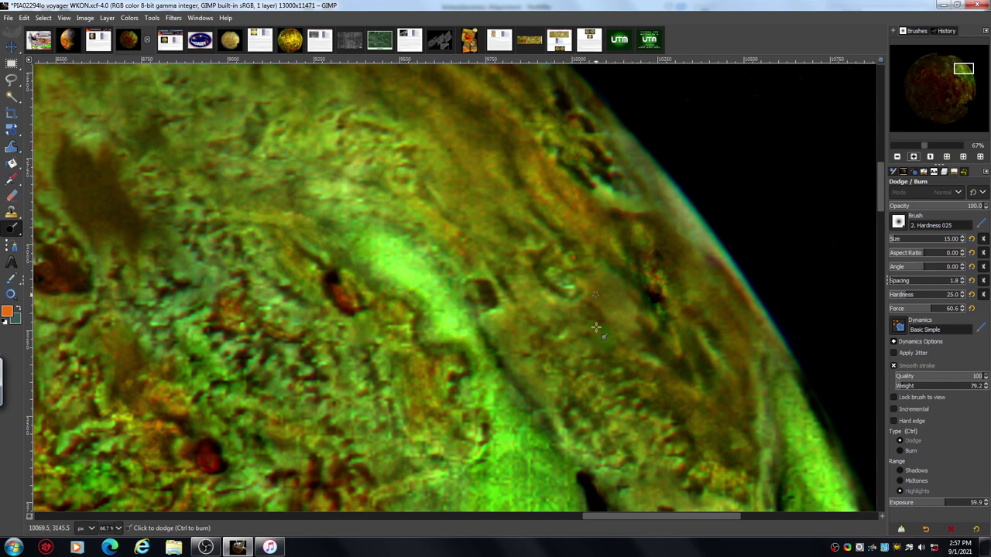
click(898, 157)
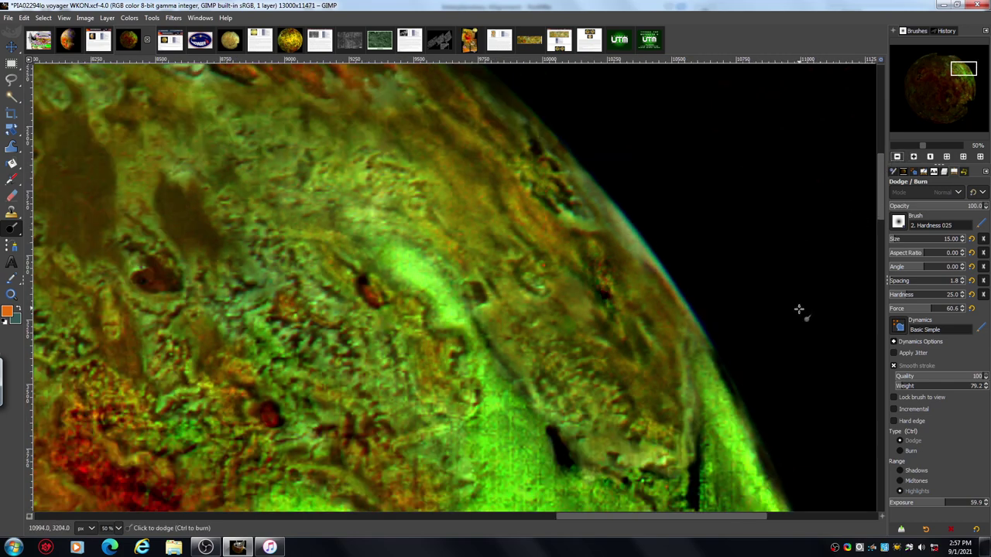
drag(879, 177, 876, 188)
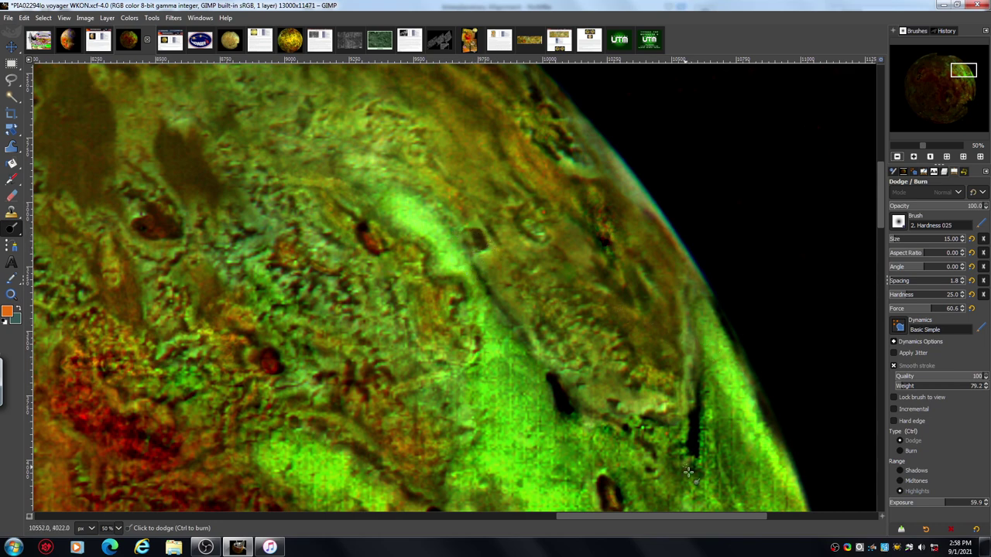
drag(597, 514, 625, 517)
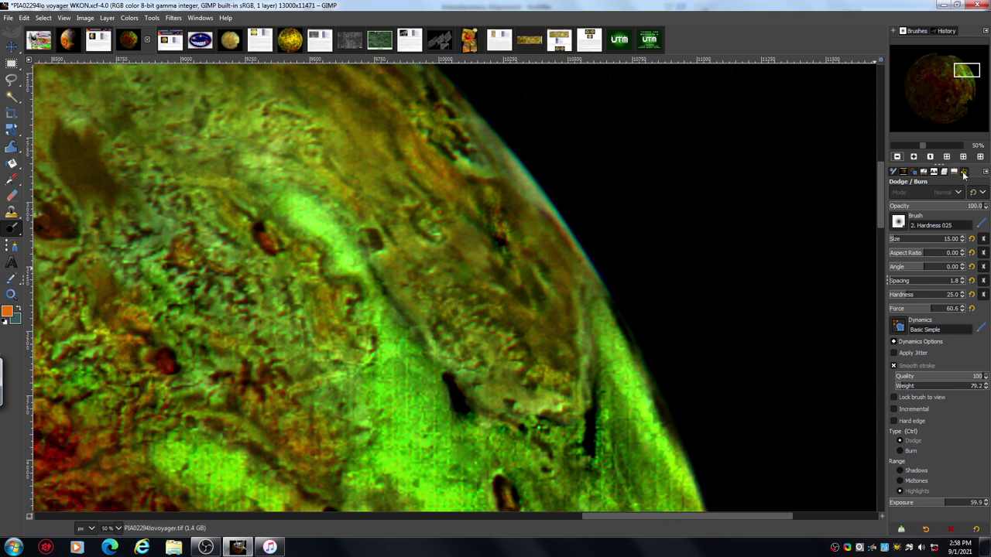
drag(883, 194, 879, 222)
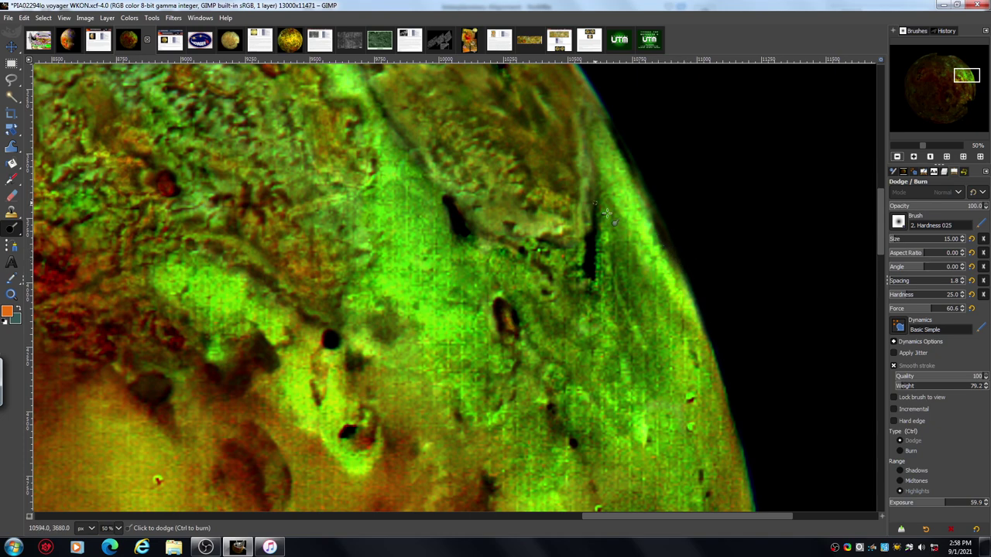
click(898, 157)
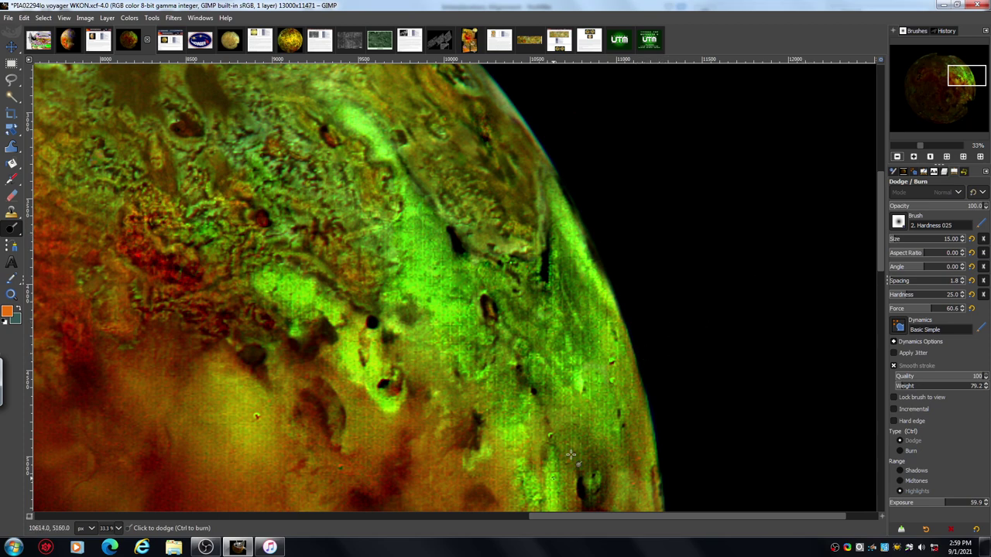
drag(573, 520, 470, 521)
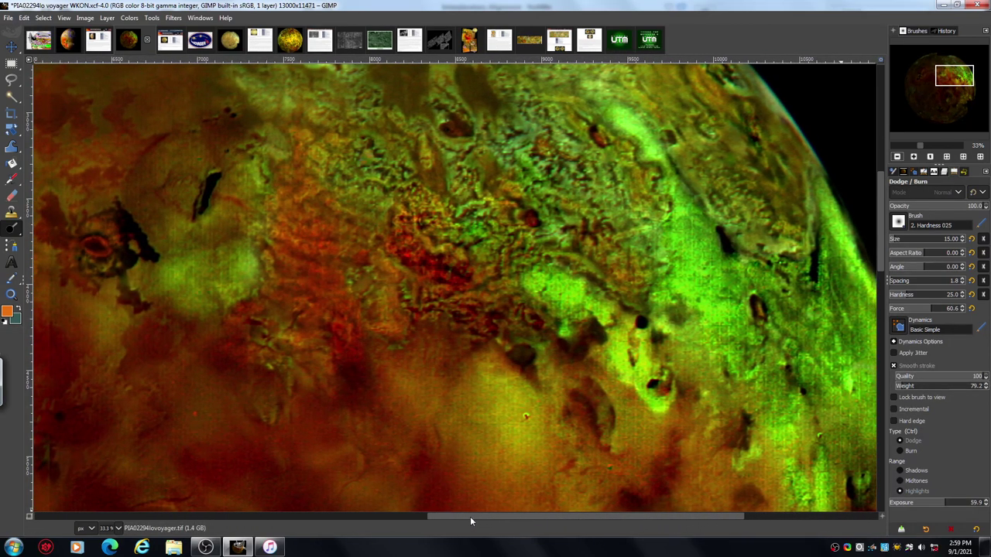
drag(881, 204, 878, 189)
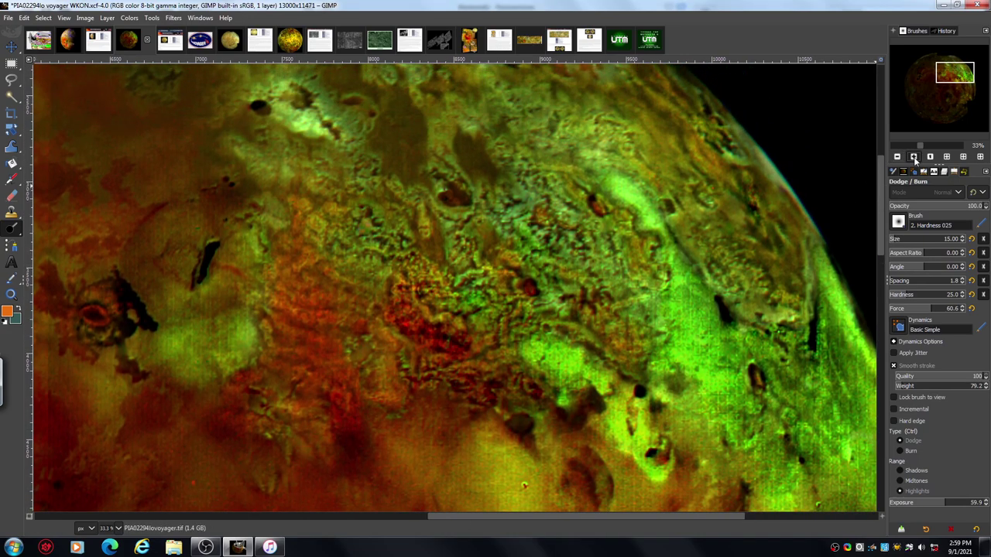
click(914, 157)
click(914, 157)
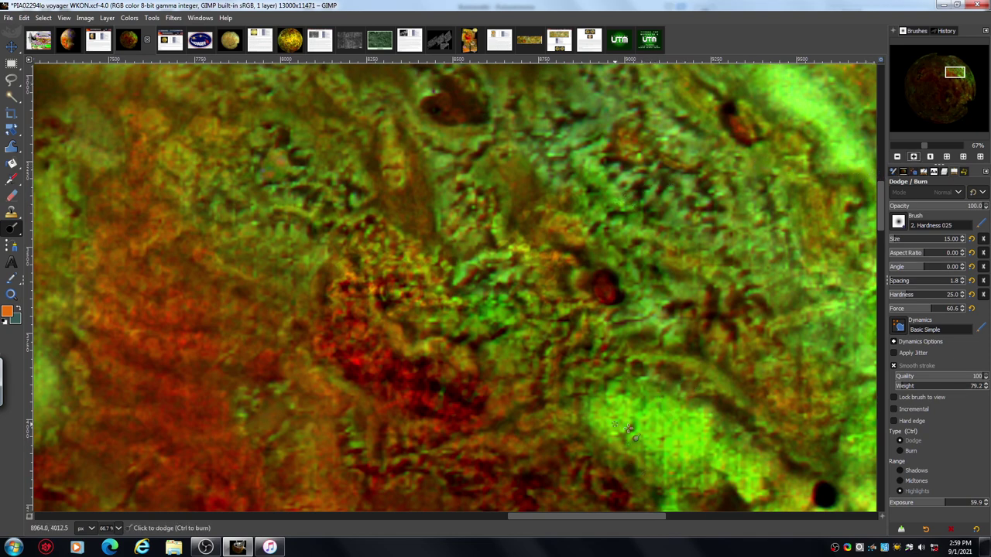
click(898, 157)
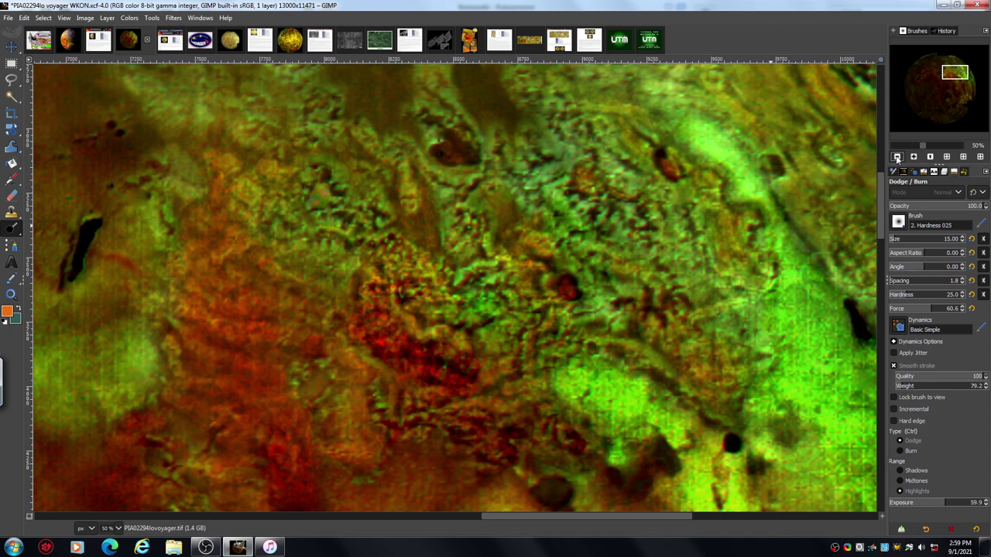
click(897, 157)
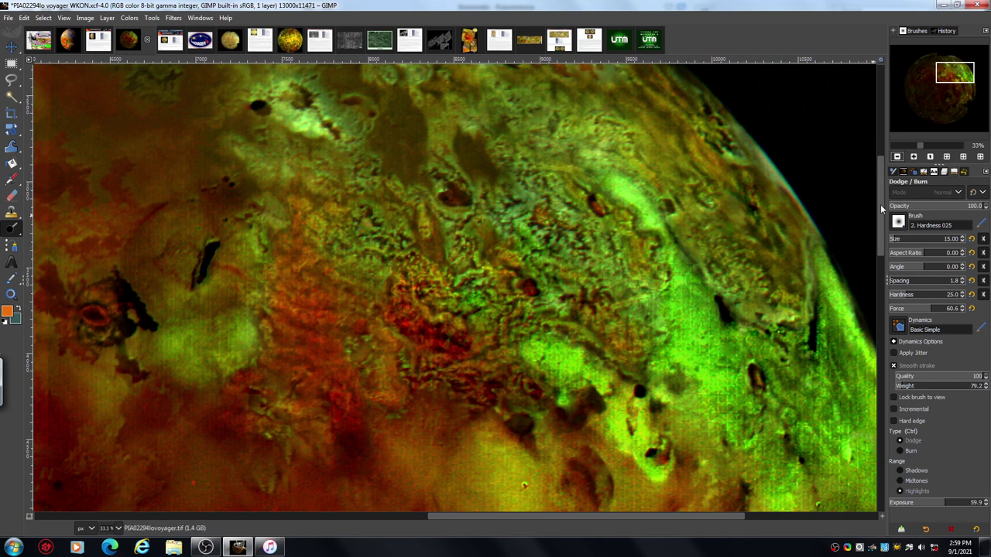
drag(881, 209, 881, 224)
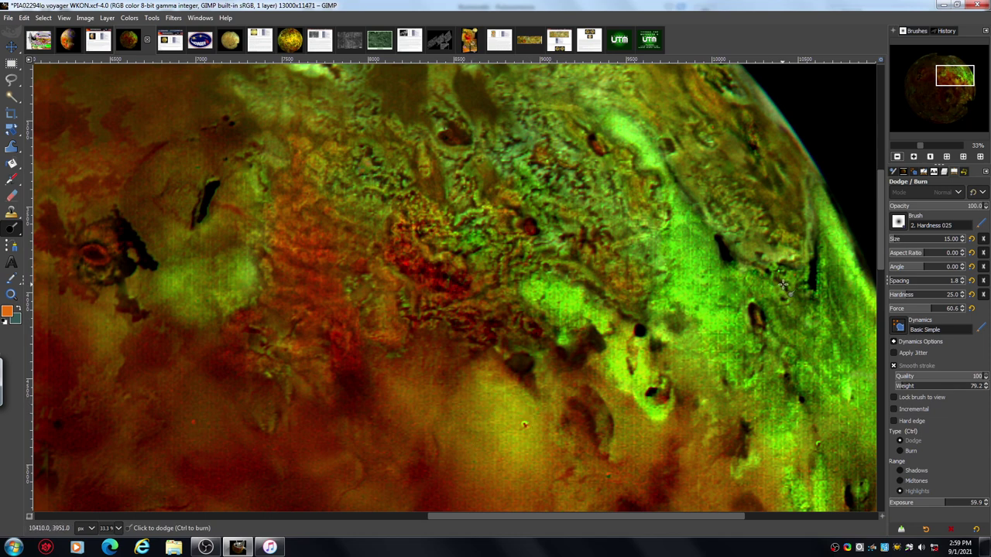
click(914, 158)
click(914, 157)
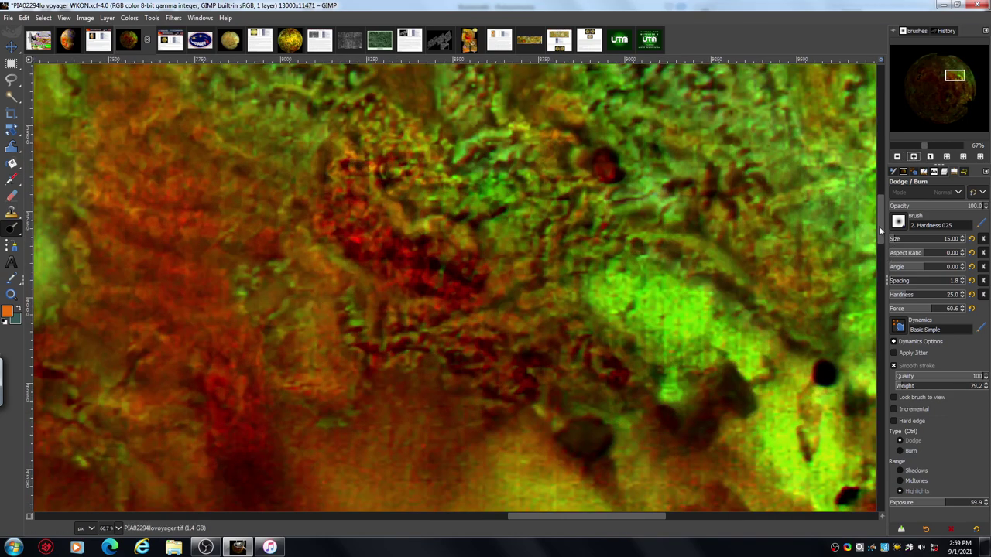
drag(880, 230, 880, 210)
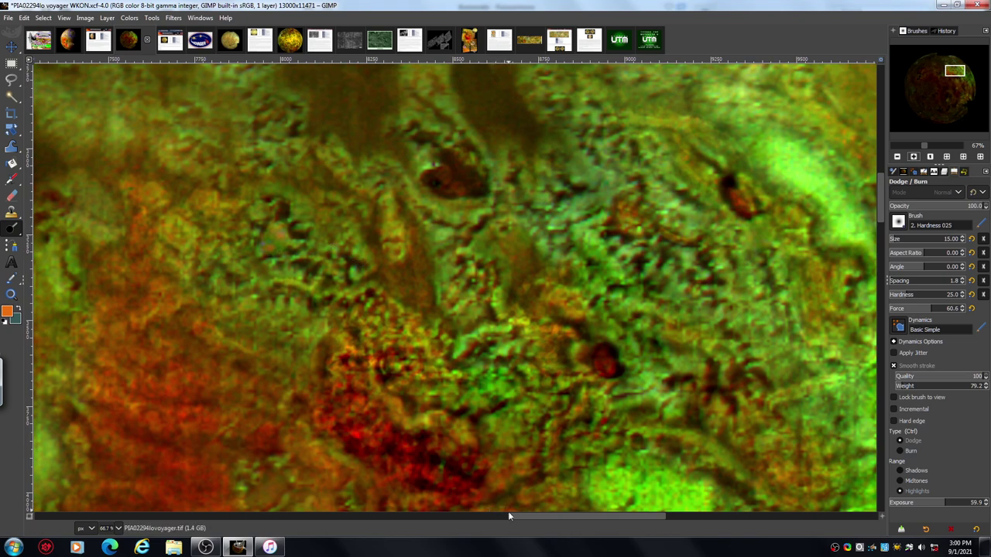
drag(522, 515, 489, 524)
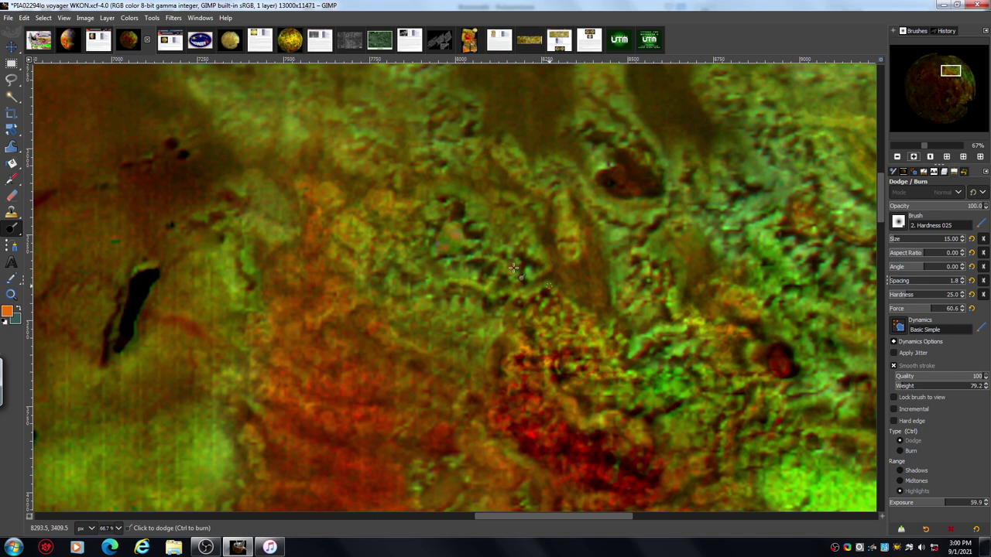
key(1)
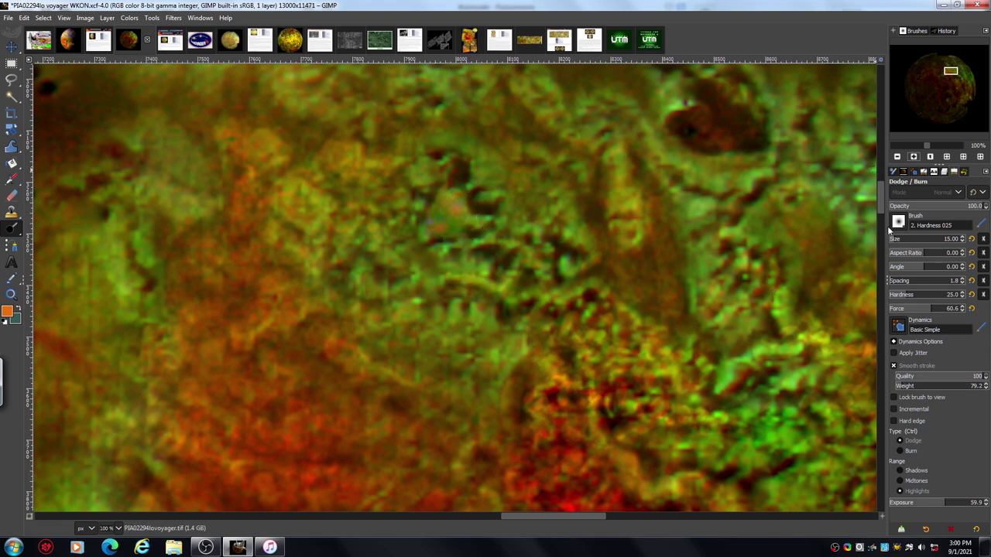
Raise dodge size to 27 and exposure to 72.5, then dodge the dark red patch.
drag(882, 196, 884, 220)
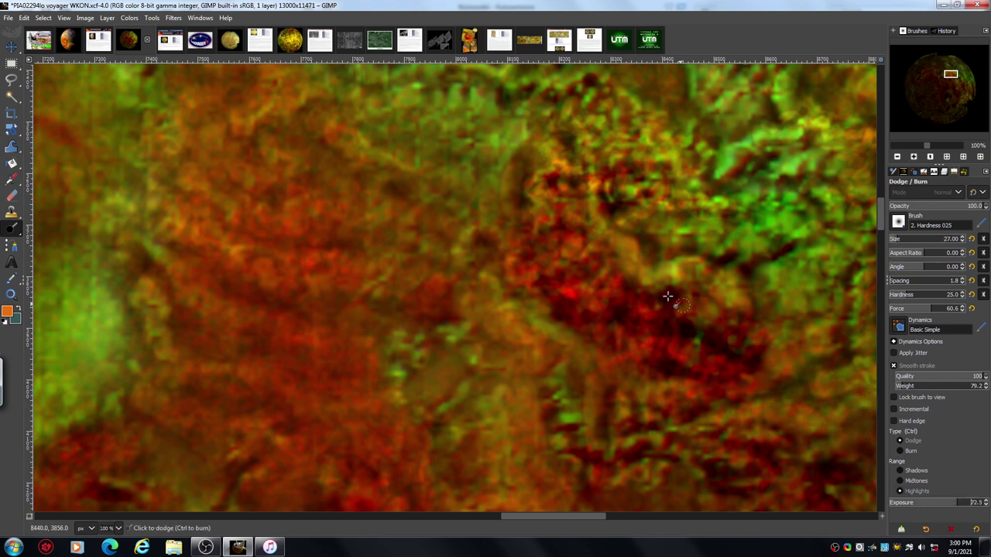
mouse_move(669, 341)
mouse_down()
mouse_move(679, 357)
mouse_move(699, 349)
mouse_move(713, 361)
mouse_move(736, 358)
mouse_up()
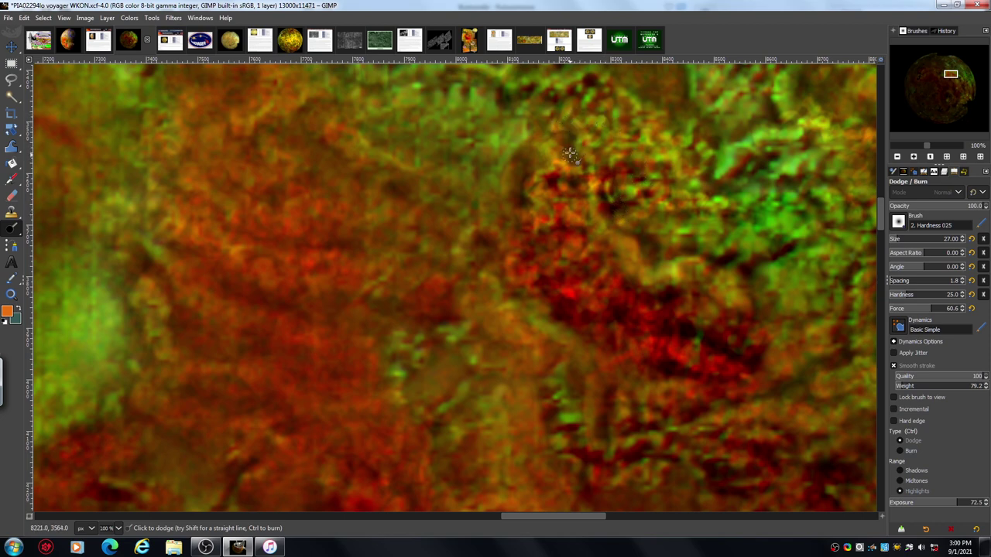
Zoom out to 12.5%, panning to review the entire Io mosaic.
click(897, 157)
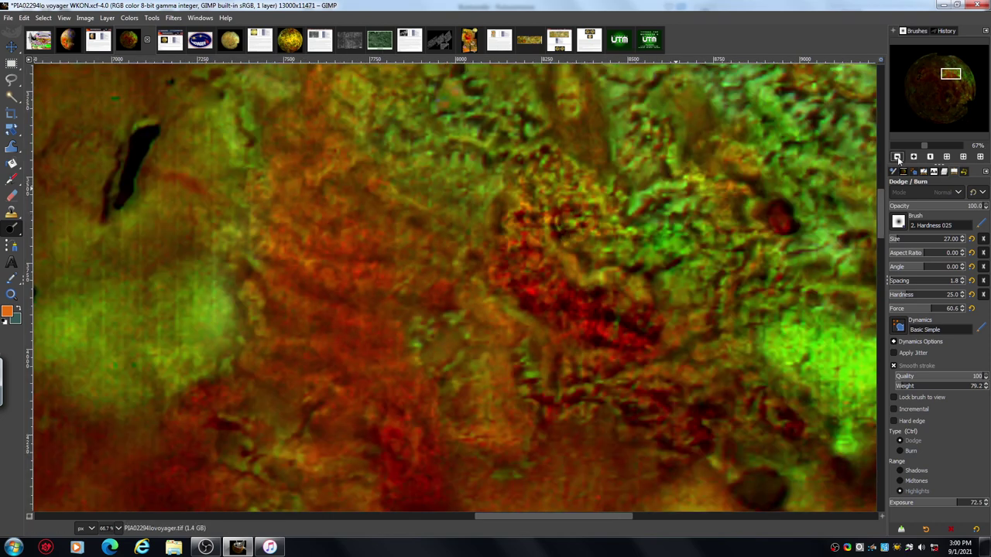
click(898, 156)
click(897, 156)
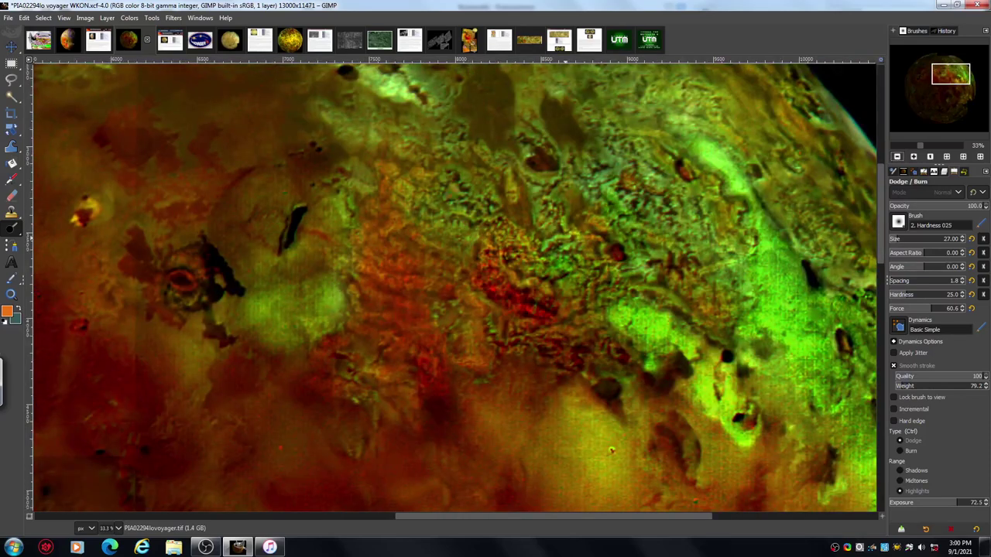
click(898, 156)
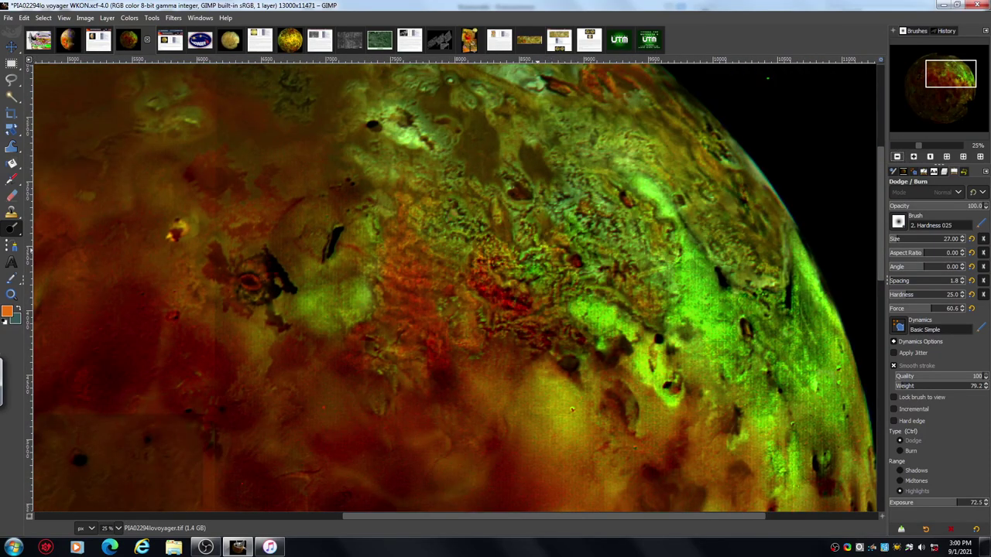
drag(940, 76, 946, 86)
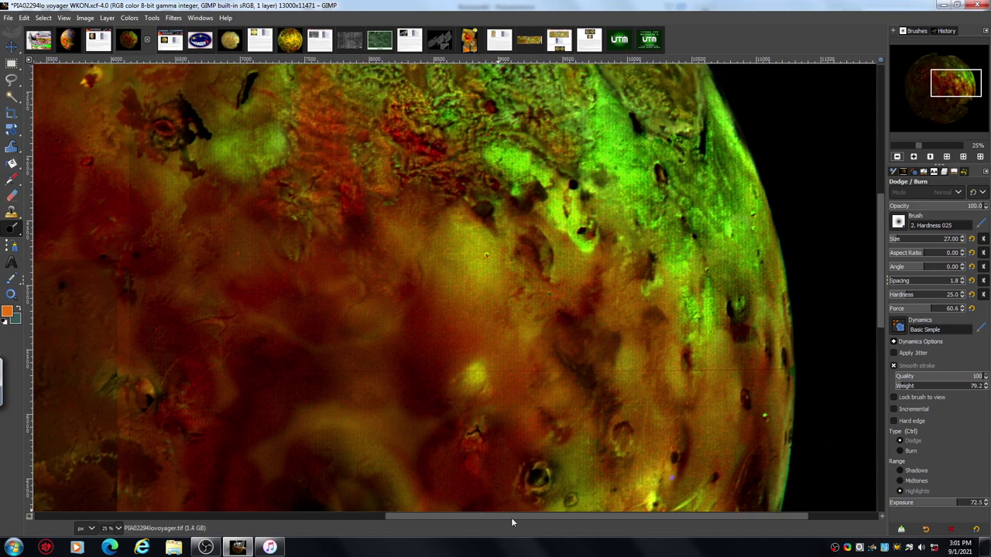
drag(511, 516, 432, 531)
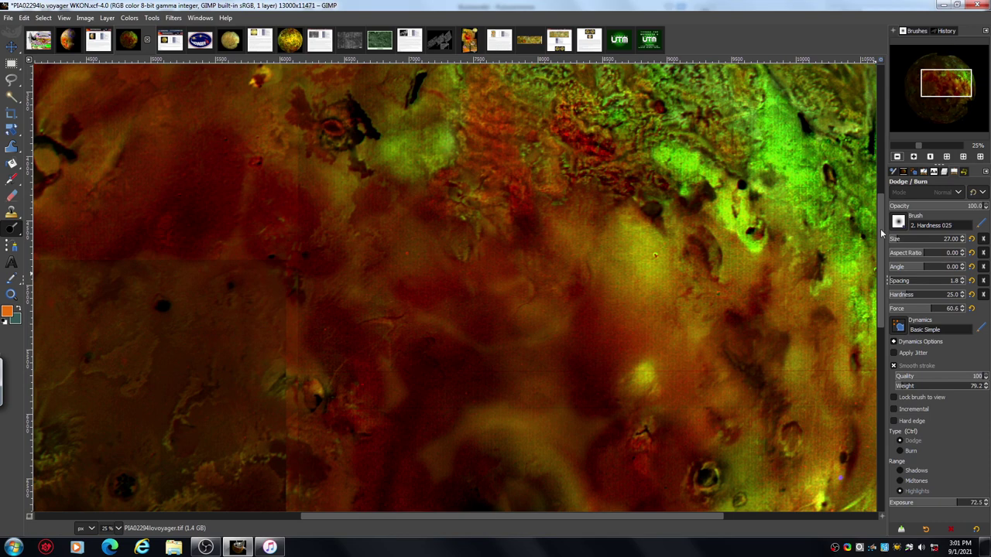
drag(881, 233, 873, 308)
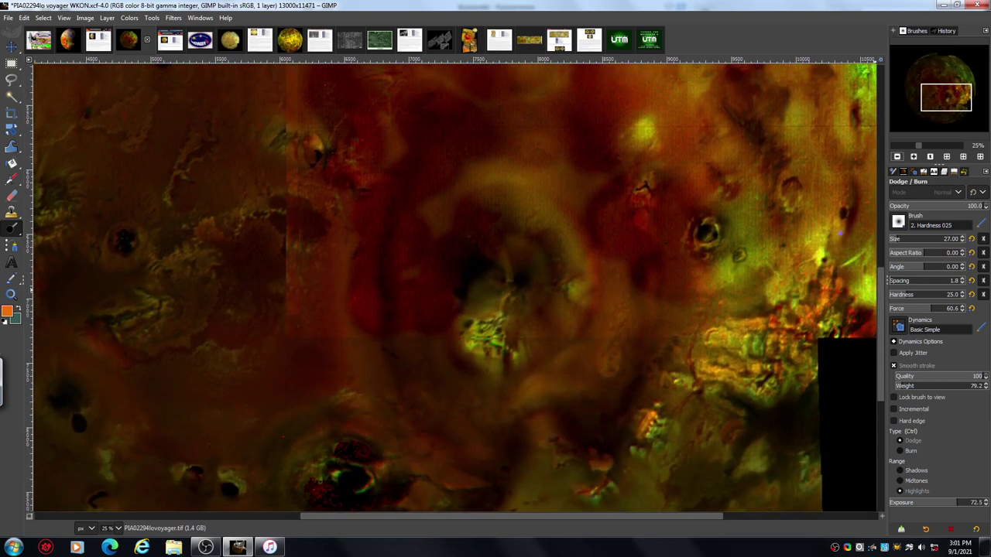
click(898, 157)
click(897, 157)
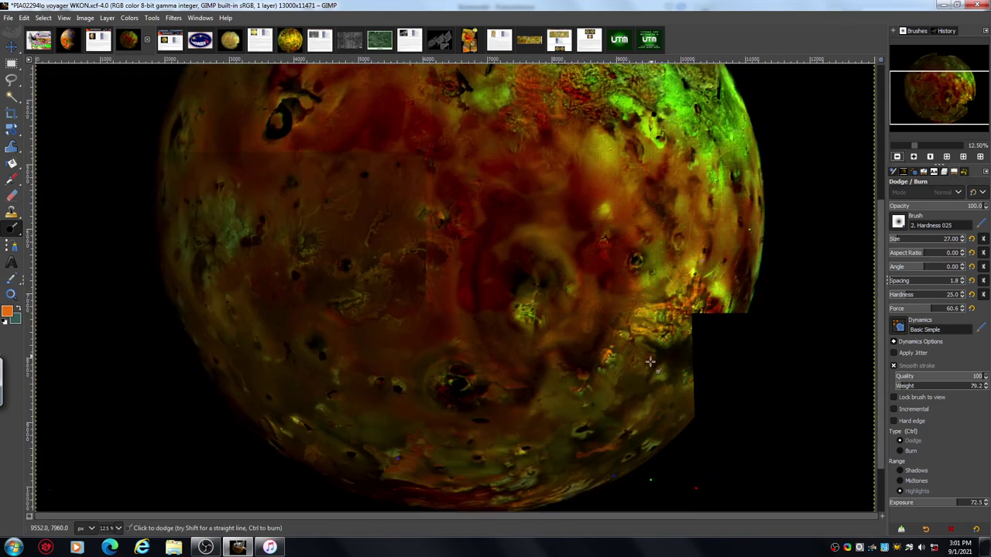
Check the Photojournal info image, then return to the Io Voyager image.
click(168, 44)
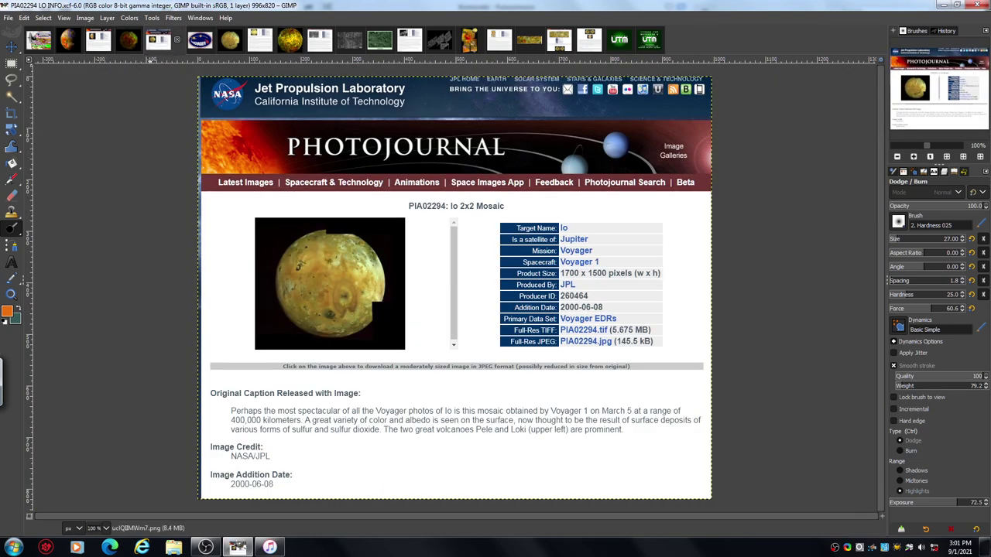
click(130, 44)
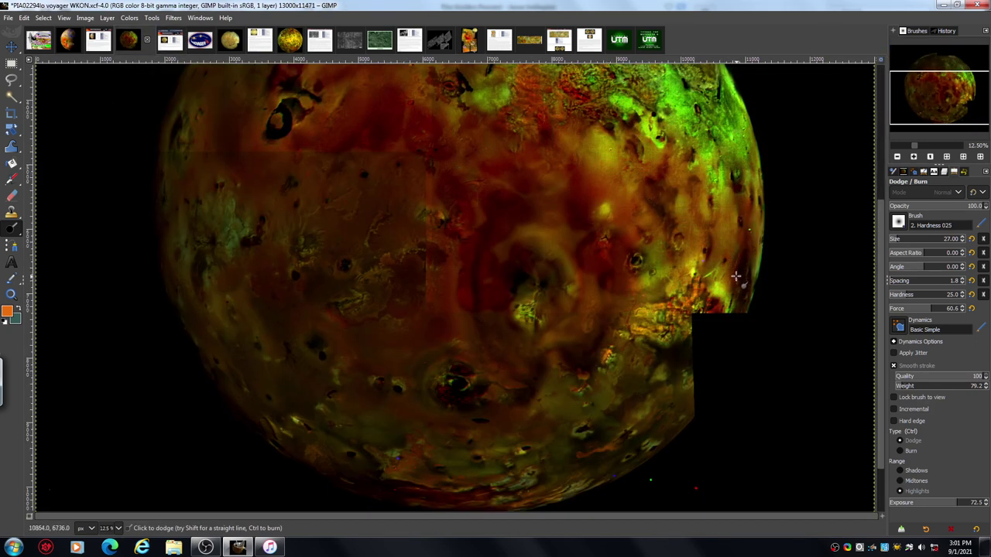
click(915, 157)
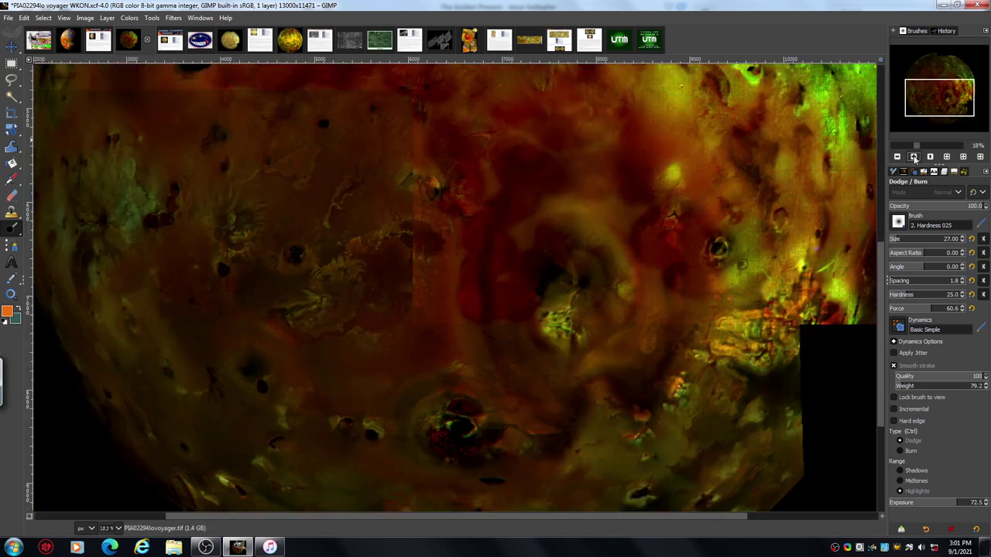
click(915, 157)
drag(621, 517, 762, 517)
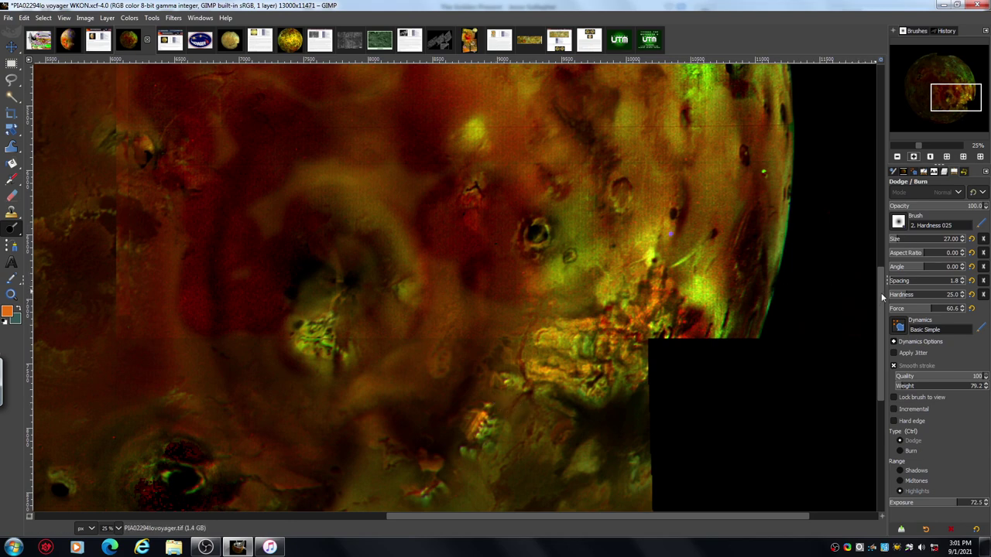
drag(881, 297, 877, 318)
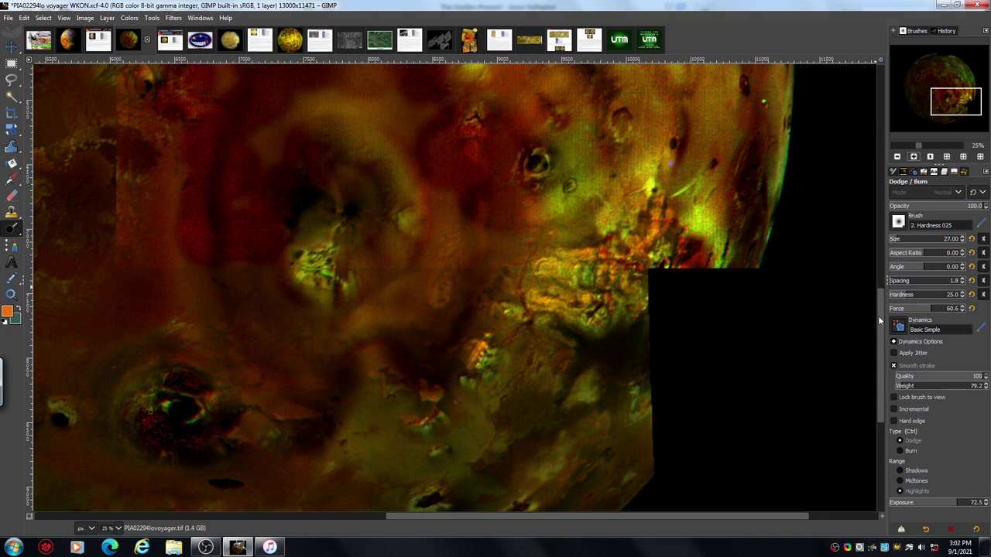
mouse_move(879, 316)
mouse_down()
mouse_move(878, 124)
mouse_move(870, 323)
mouse_up()
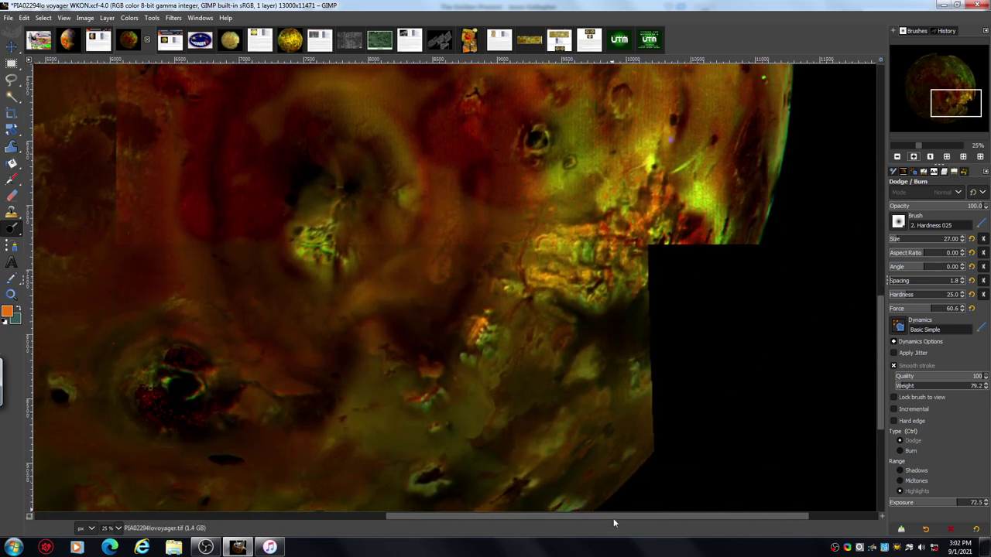
drag(613, 523, 471, 543)
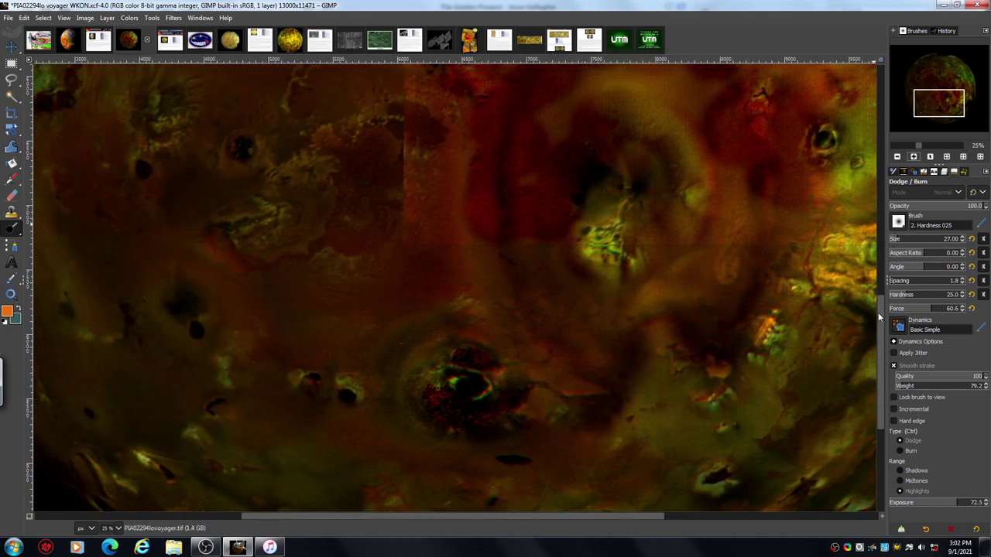
Magnify the dark crater and its rim on the Io mosaic.
scroll(878, 318, down, 3)
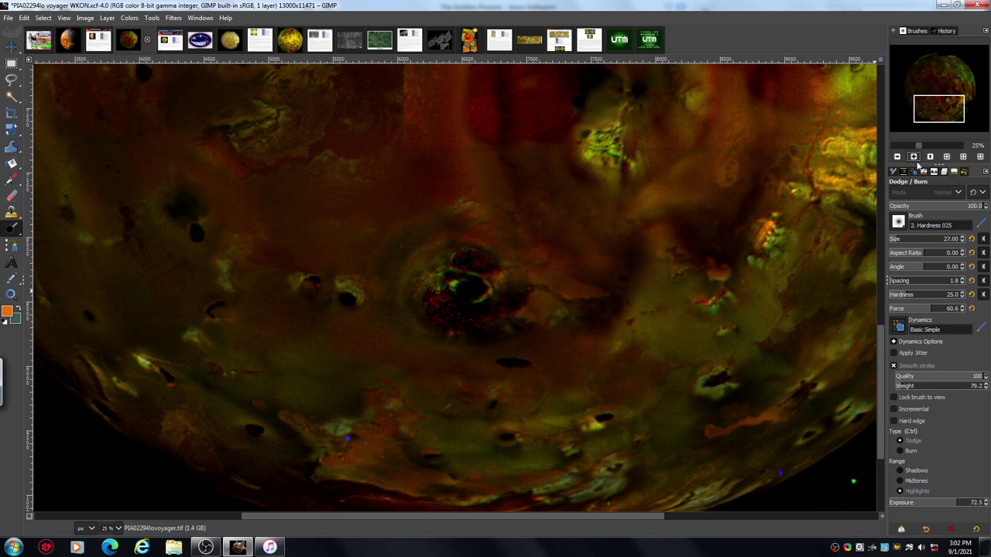
click(914, 157)
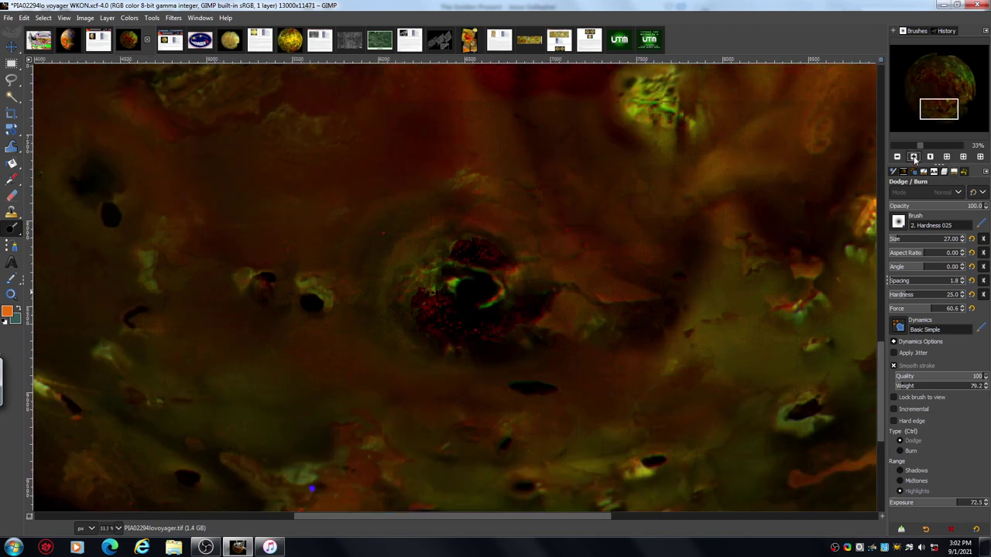
click(913, 157)
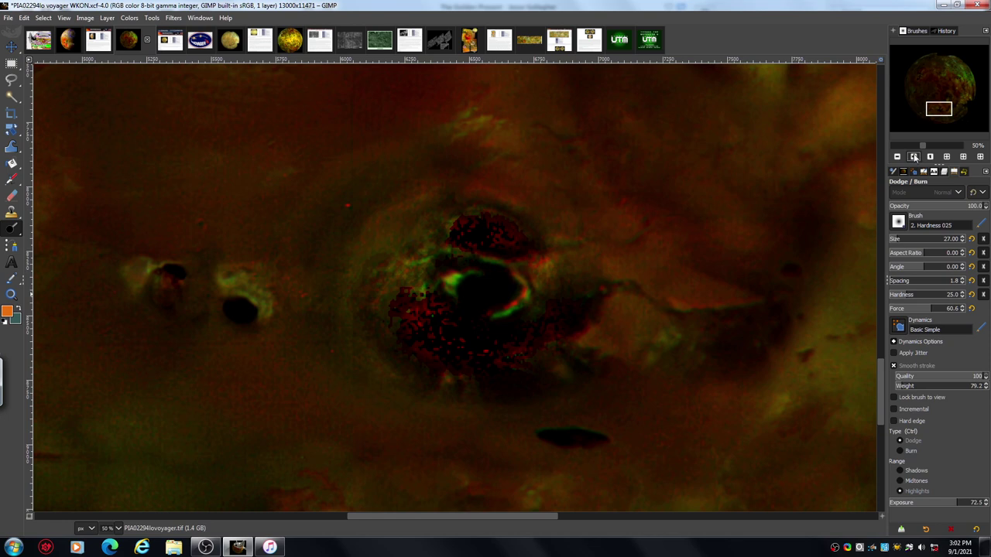
click(914, 157)
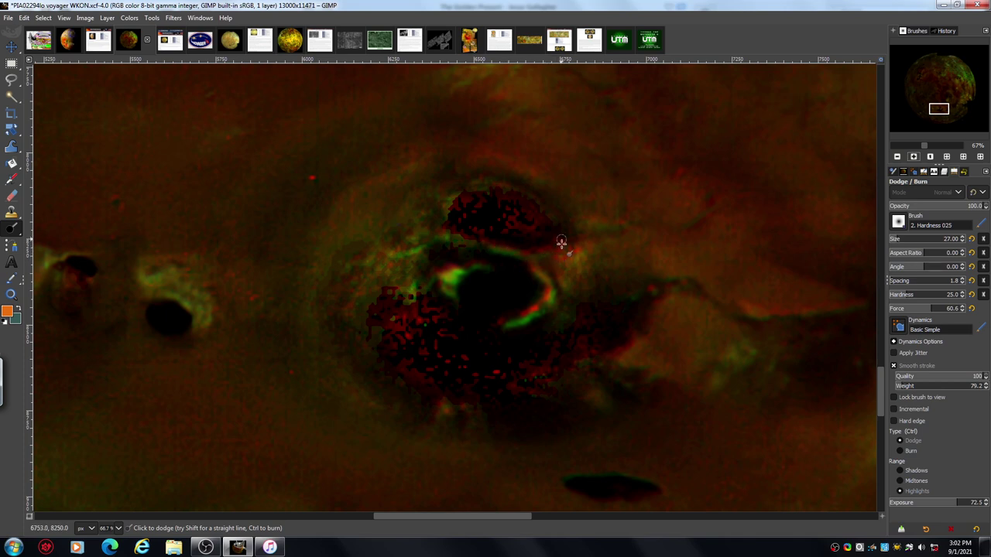
Zoom back out to 9.09%, panning until the whole Io disc is visible.
click(897, 158)
click(896, 157)
click(896, 157)
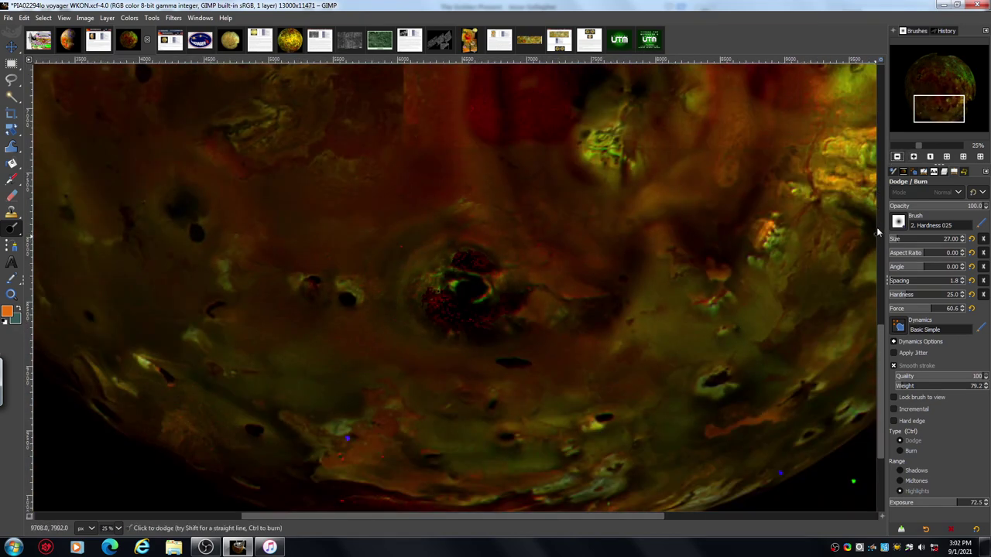
scroll(877, 298, up, 5)
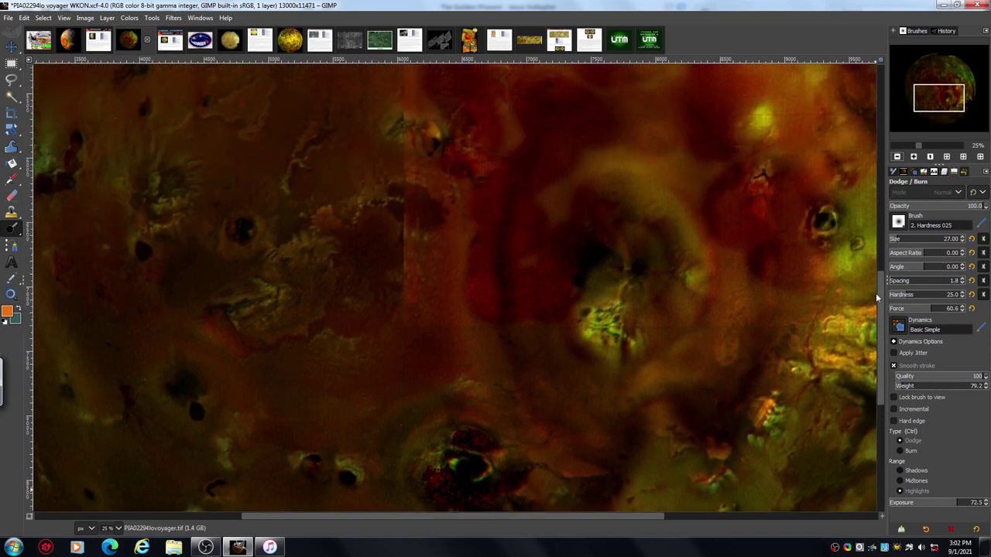
scroll(877, 298, up, 2)
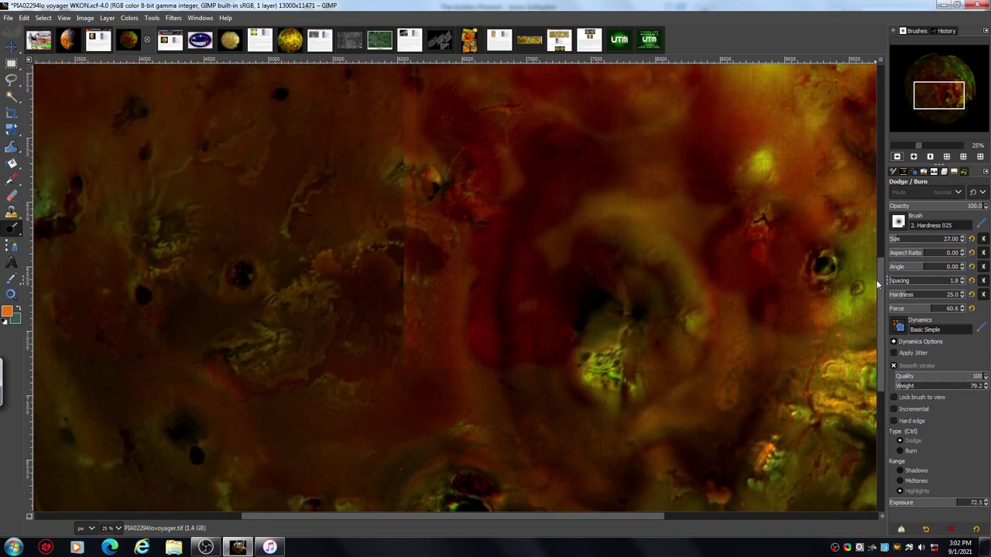
scroll(877, 284, up, 1)
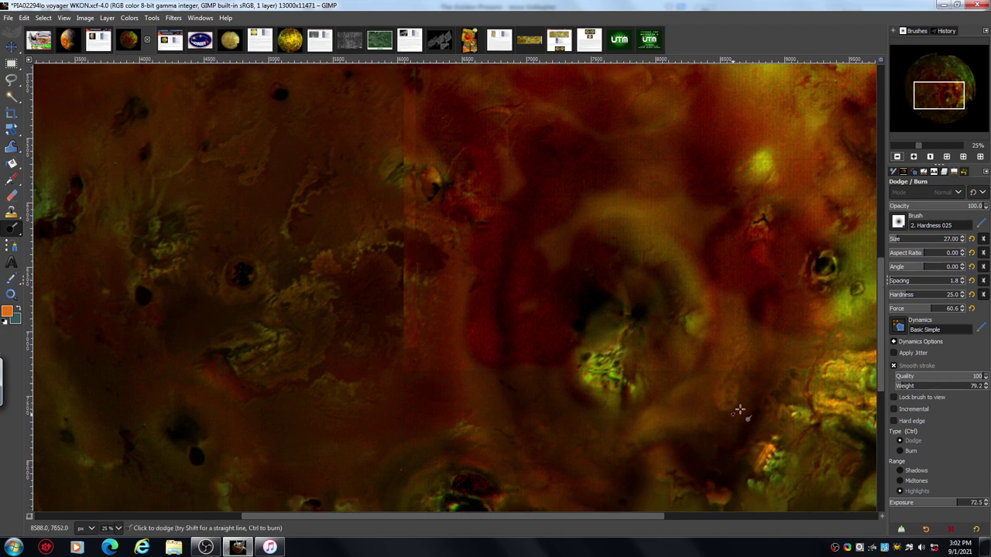
drag(537, 516, 449, 526)
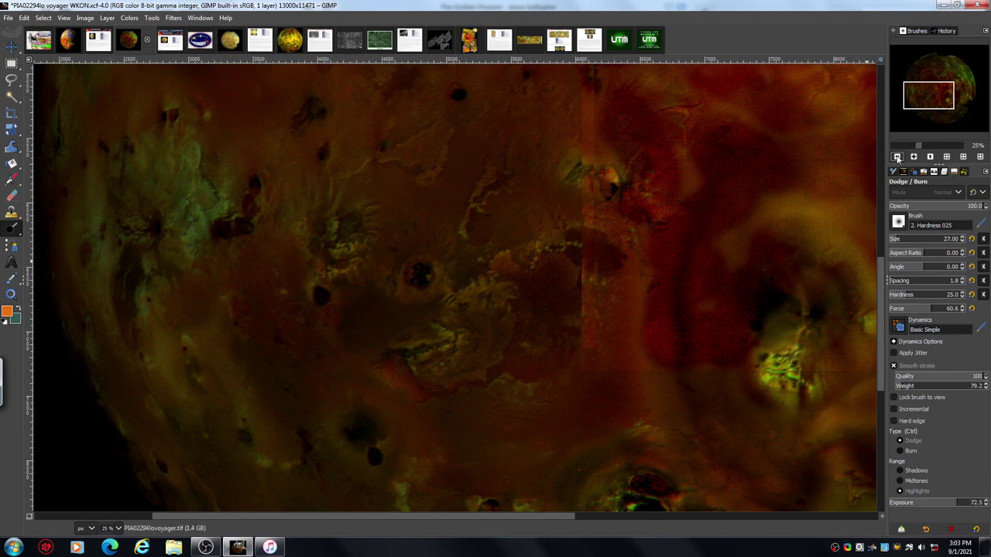
click(898, 157)
click(897, 157)
Fit the moon in view, then cycle through image tabs to the PIA01667 Photojournal page.
click(897, 157)
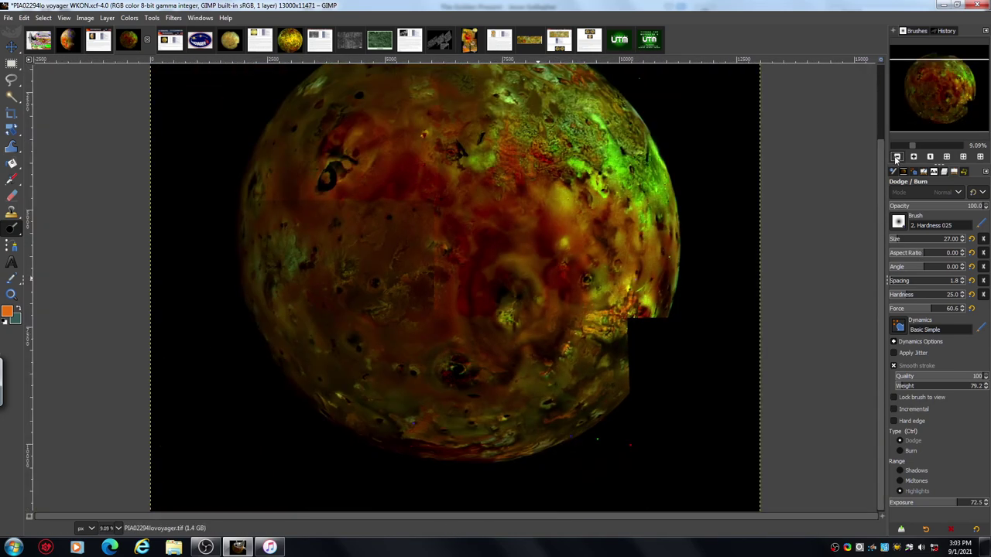
scroll(877, 323, up, 2)
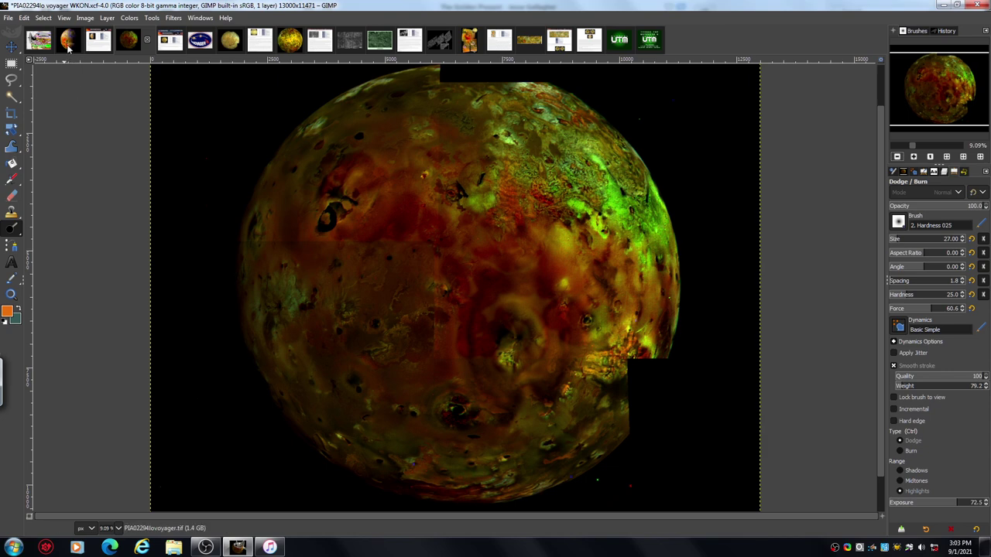
click(198, 45)
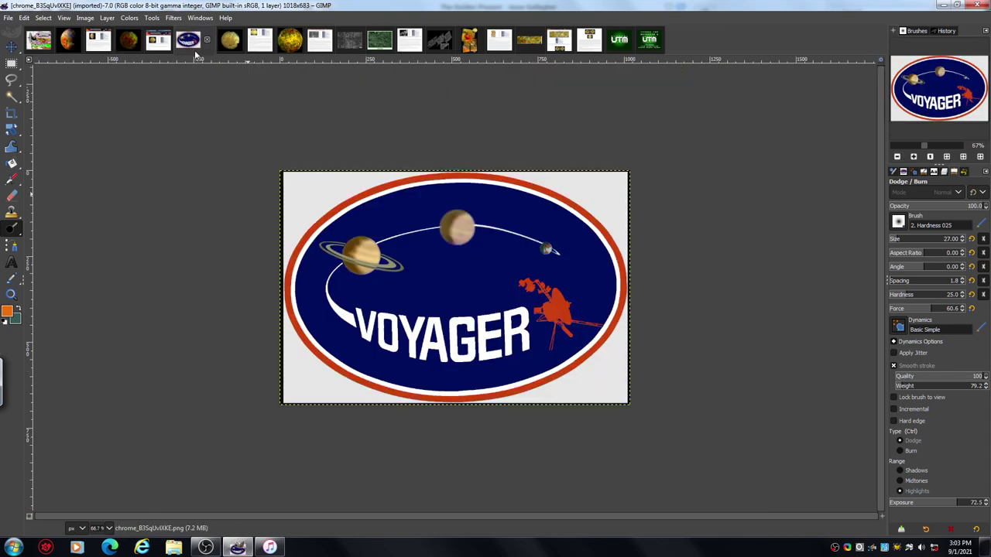
click(39, 42)
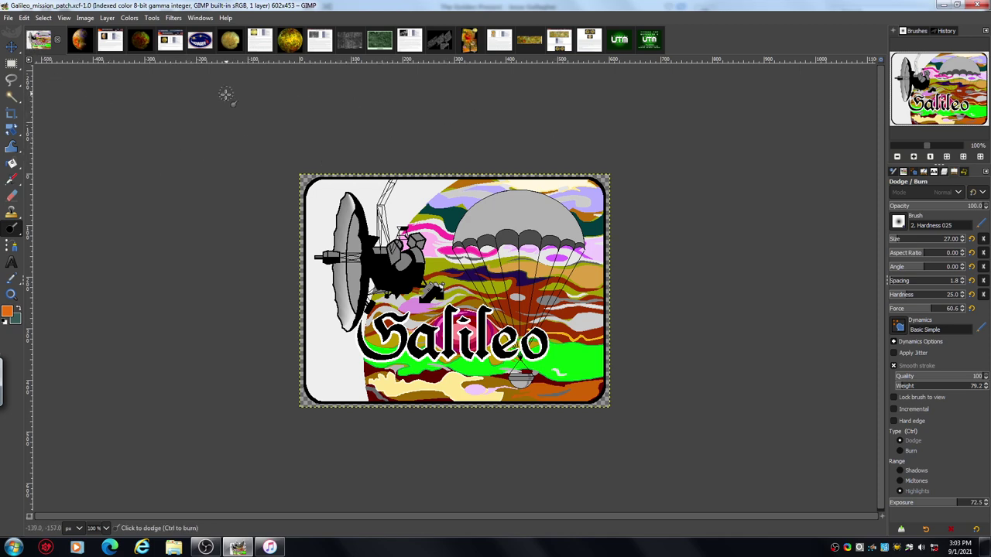
click(169, 44)
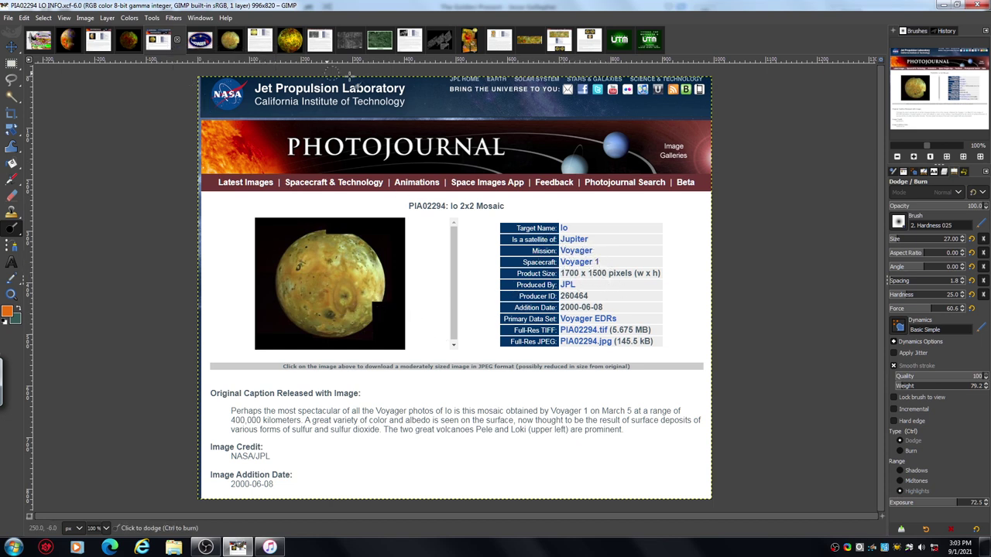
click(201, 41)
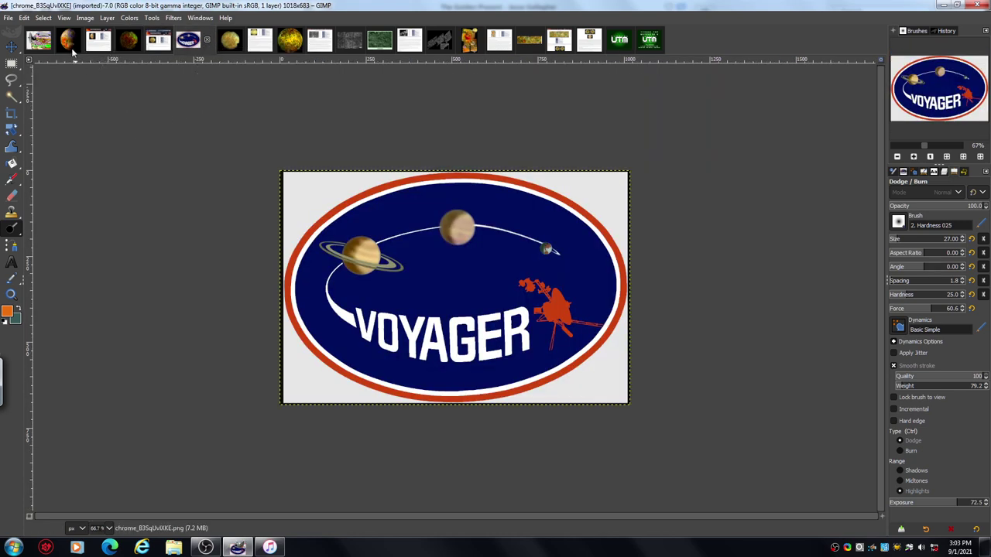
click(99, 43)
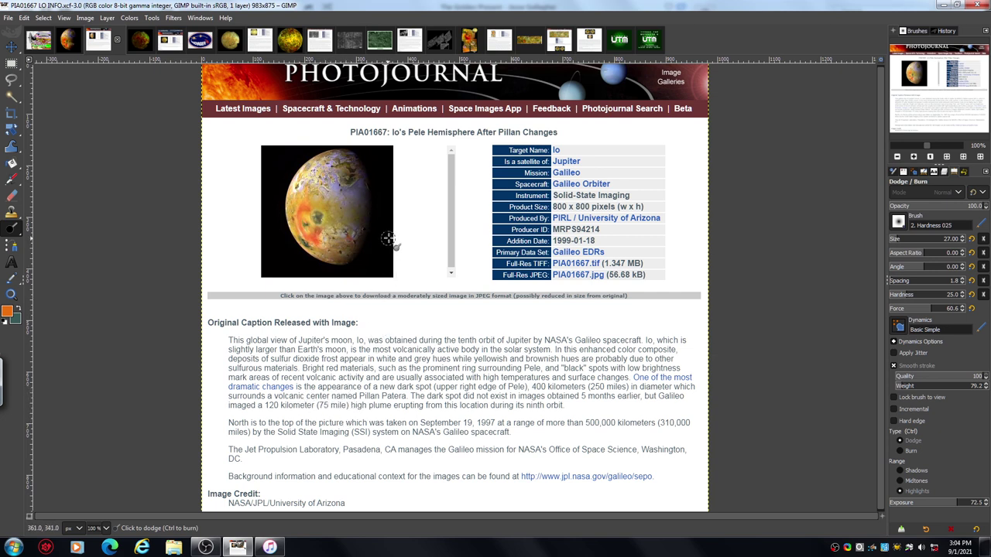
Switch to the upscaled PIA01667 LO image and zoom out to 6.25%.
click(76, 46)
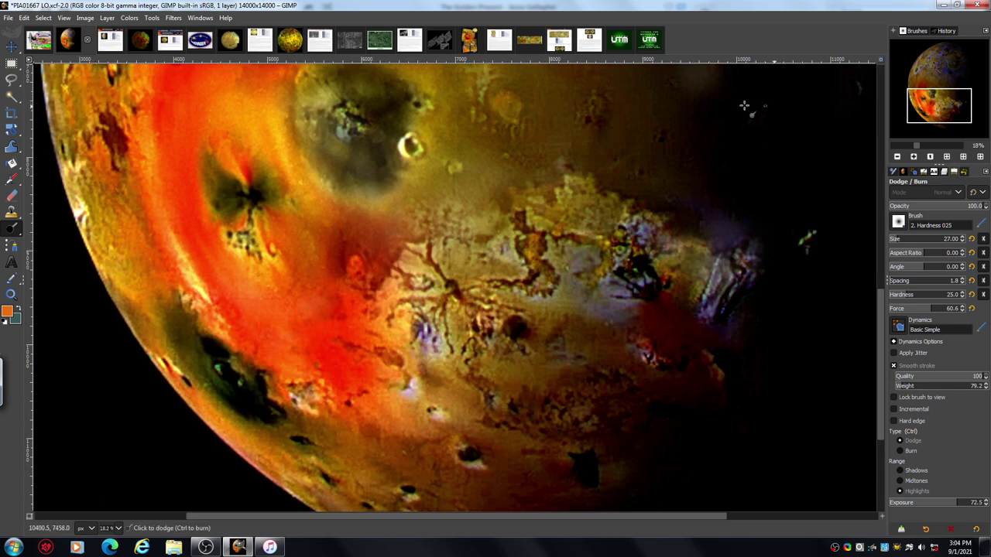
click(897, 157)
click(897, 157)
click(897, 157)
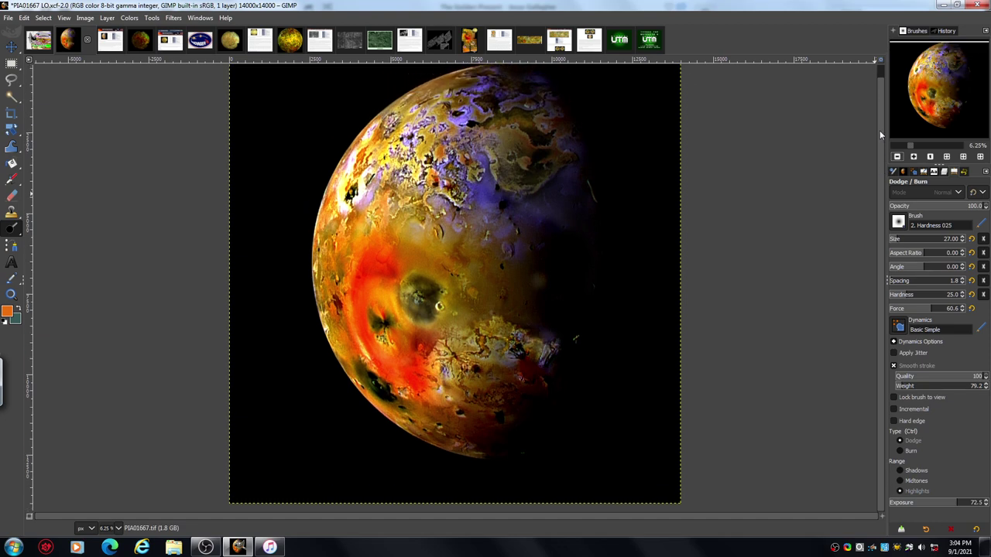
Zoom in to 25% and pan over the northern surface and Pele region.
click(913, 157)
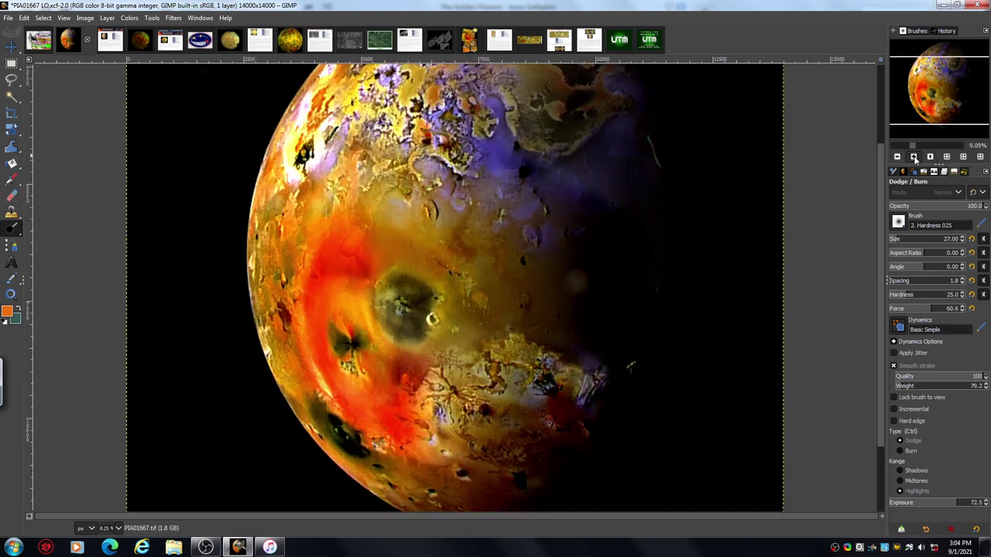
click(914, 156)
drag(881, 217, 880, 125)
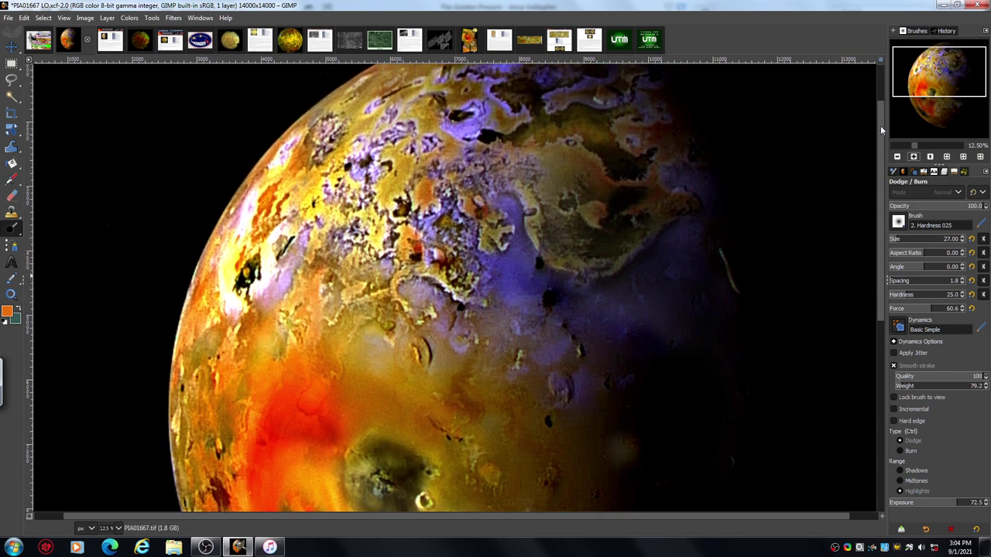
click(913, 157)
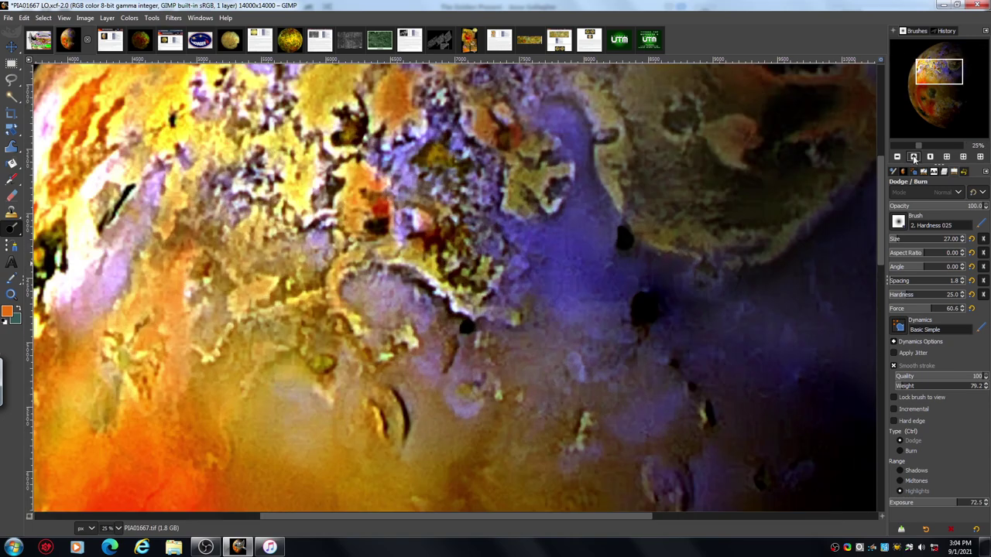
drag(880, 194, 879, 174)
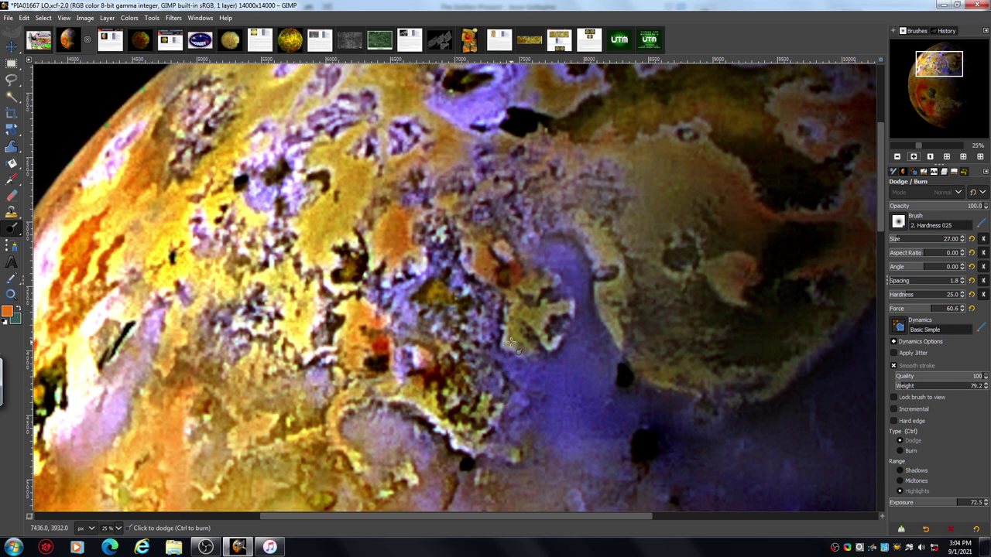
drag(881, 182, 880, 368)
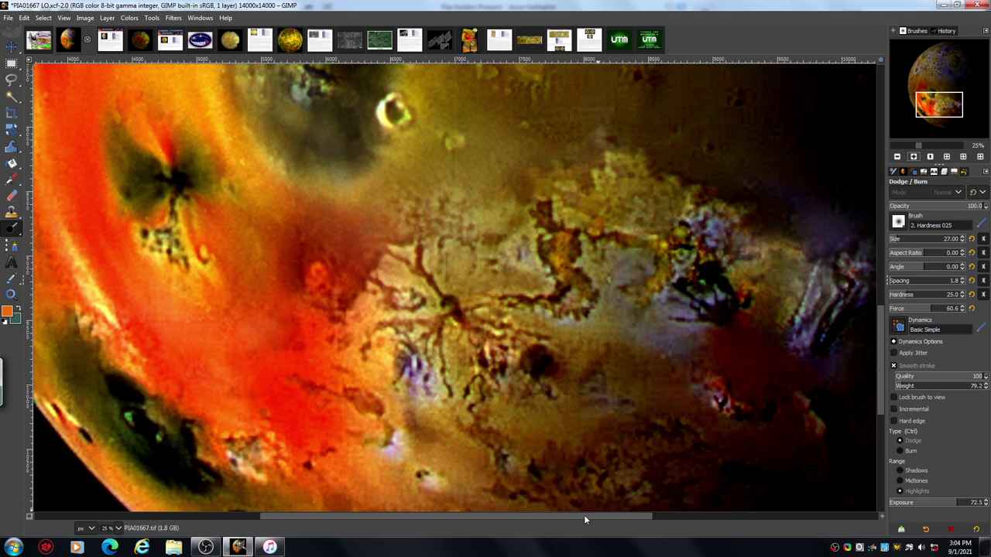
Pan across PIA01667 LO and zoom out to see more of Io.
mouse_move(584, 515)
mouse_down()
mouse_move(606, 529)
mouse_move(600, 519)
mouse_up()
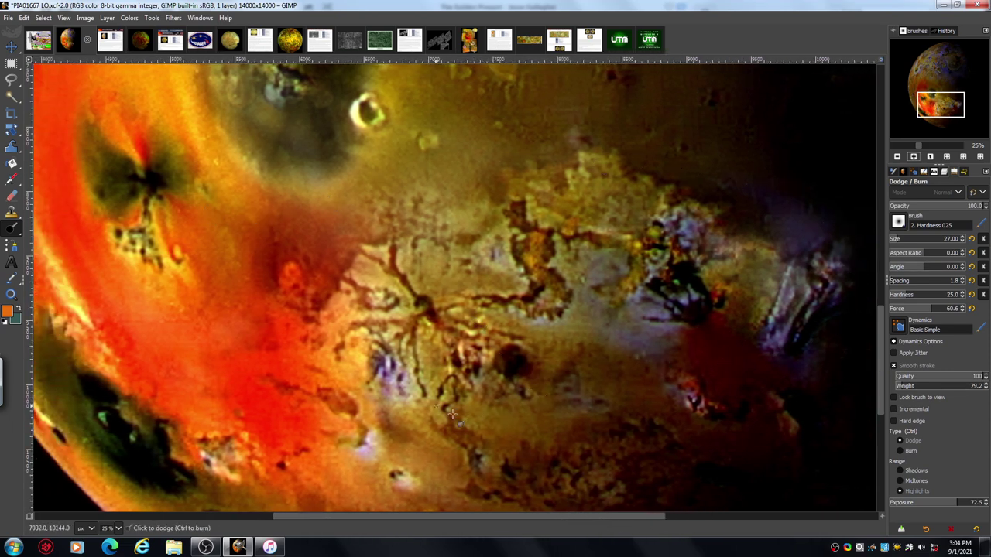
drag(568, 516, 600, 518)
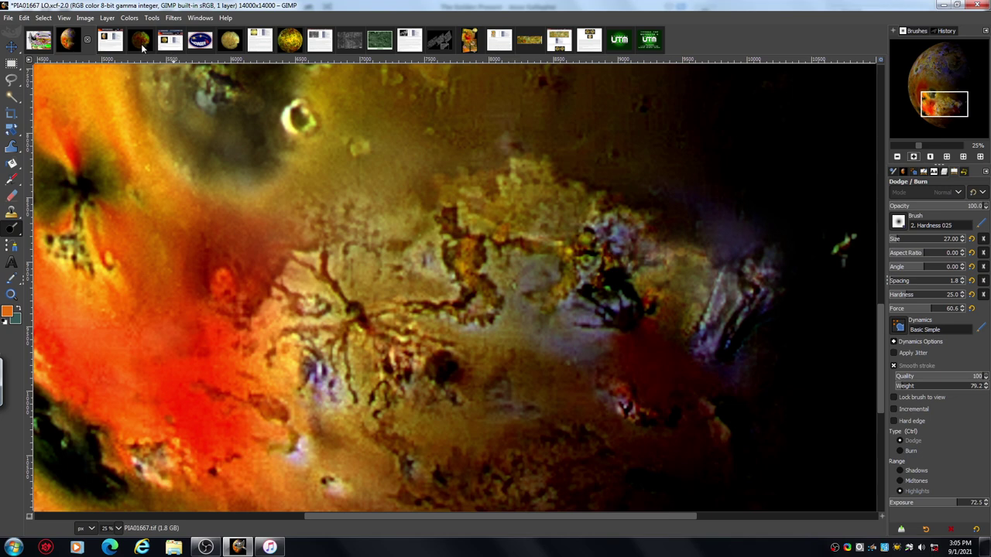
click(897, 157)
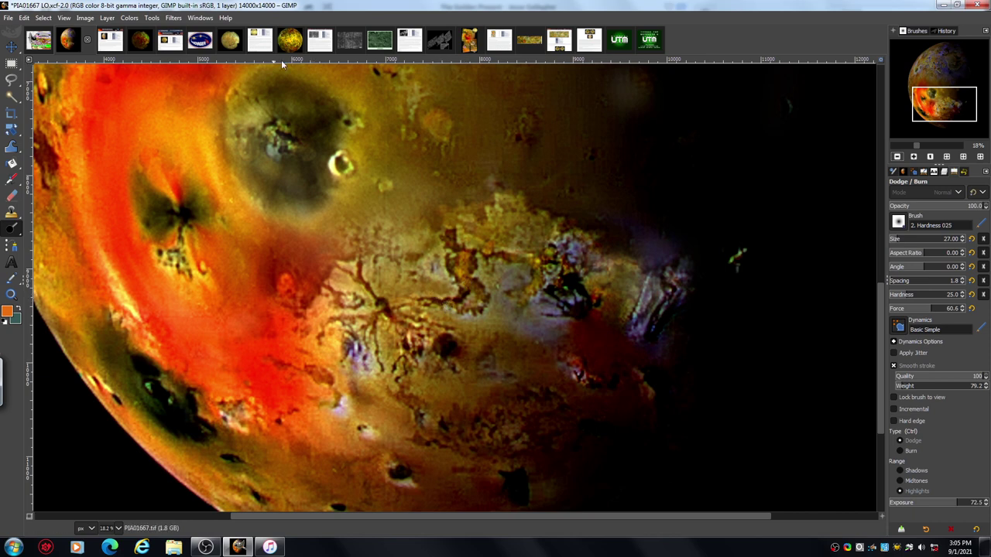
Glance at the Voyager mosaic, then return to PIA01667 LO and zoom into surface detail.
click(140, 46)
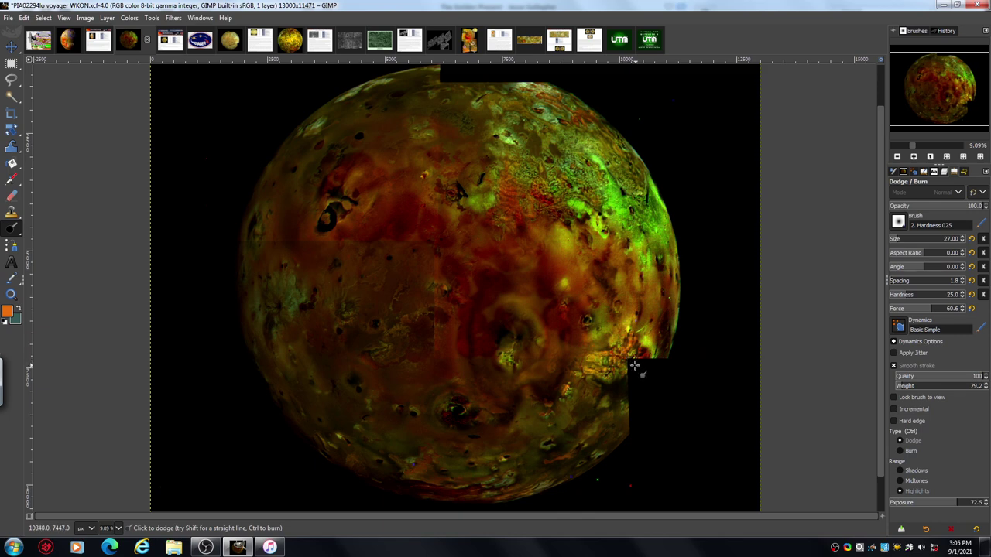
click(70, 43)
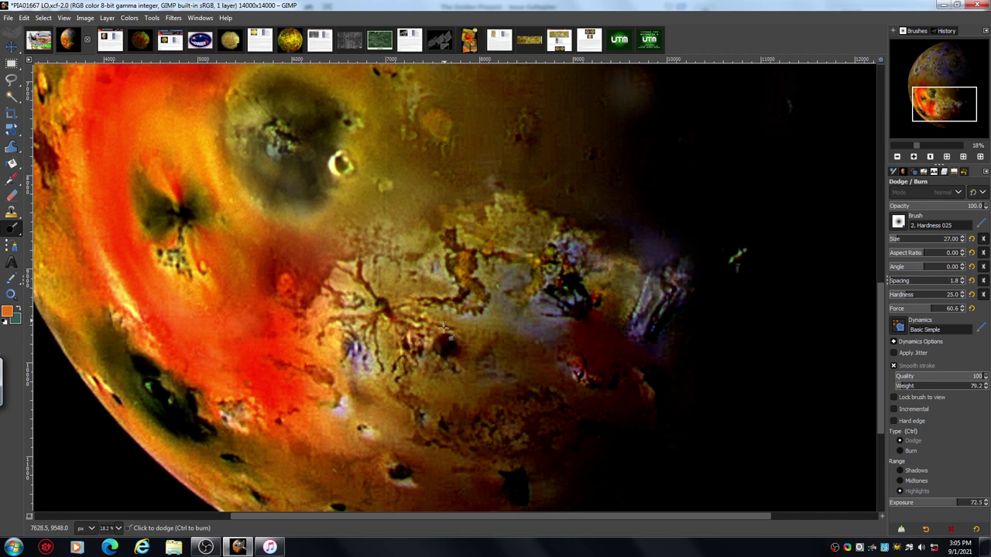
click(914, 156)
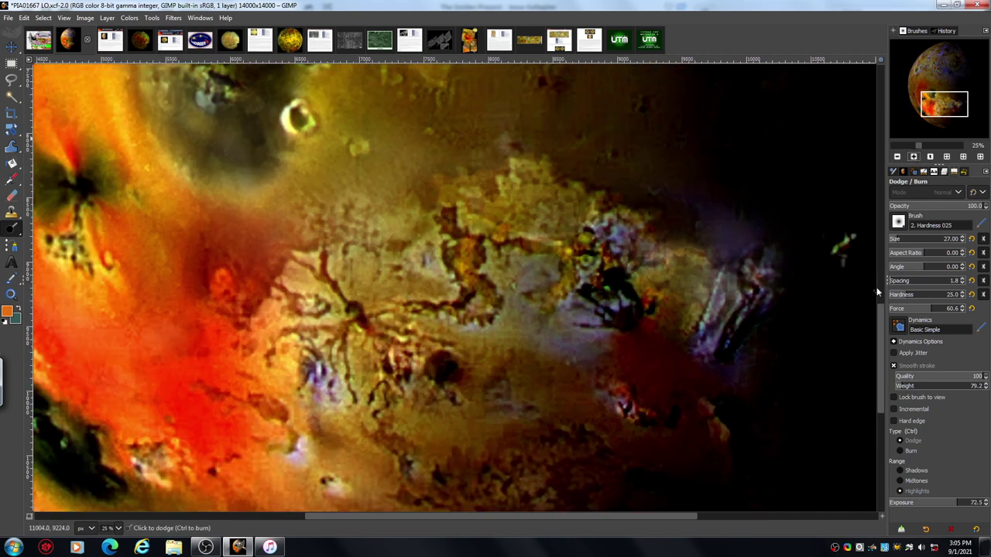
scroll(879, 314, down, 3)
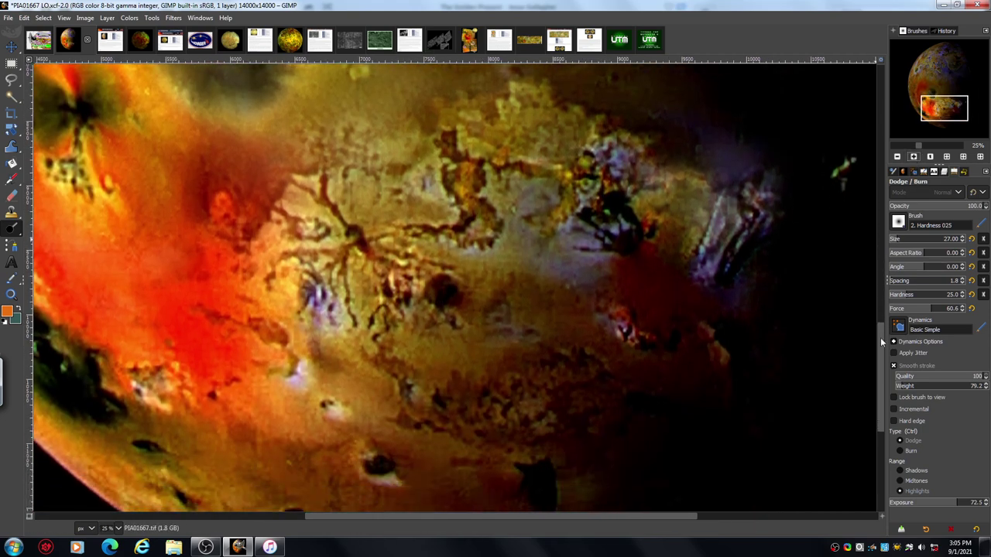
drag(880, 338, 880, 336)
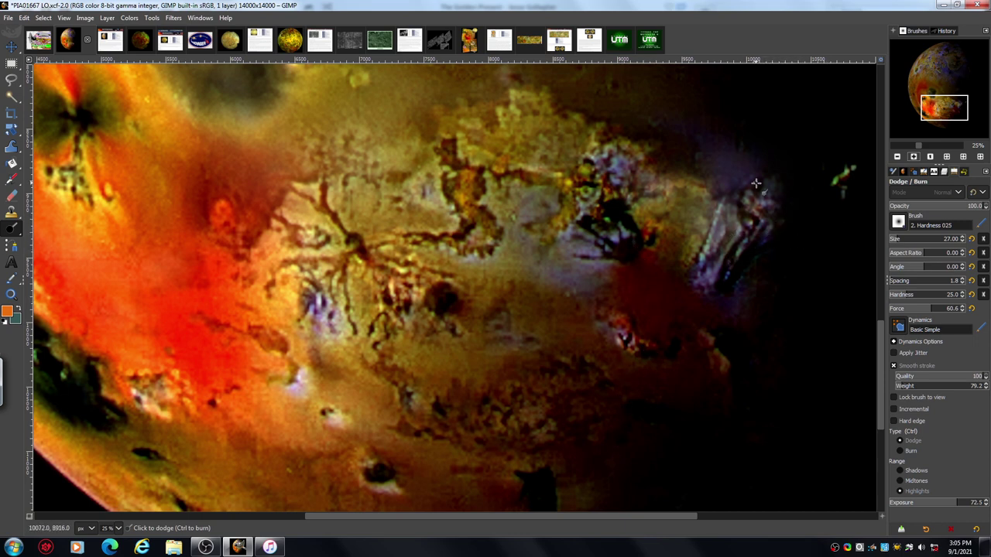
Switch to the Voyager mosaic, zoom in, and pan right to the eastern surface.
click(140, 40)
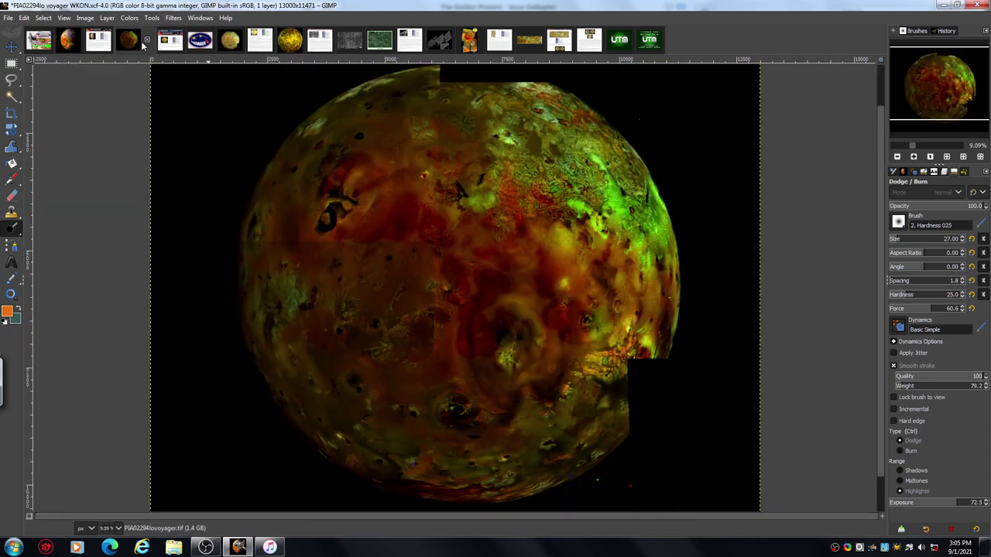
click(914, 156)
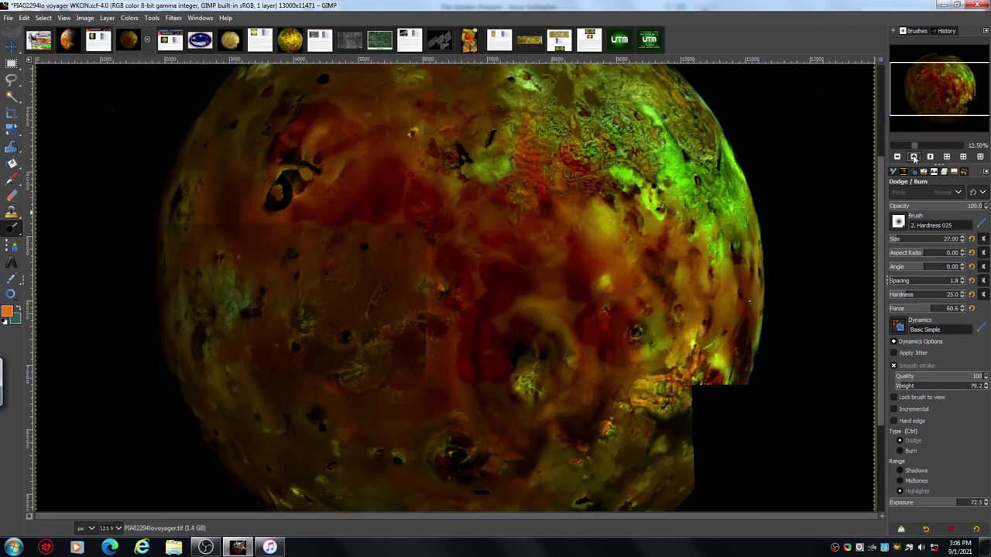
click(914, 156)
drag(883, 230, 883, 277)
drag(640, 520, 770, 498)
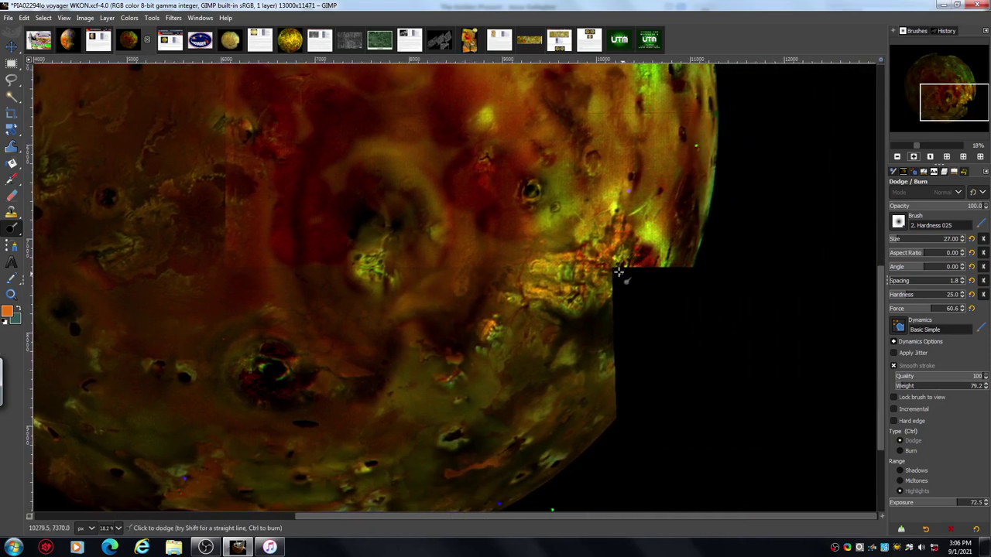
Zoom closer on the eastern surface patch, then return to PIA01667 LO.
click(914, 157)
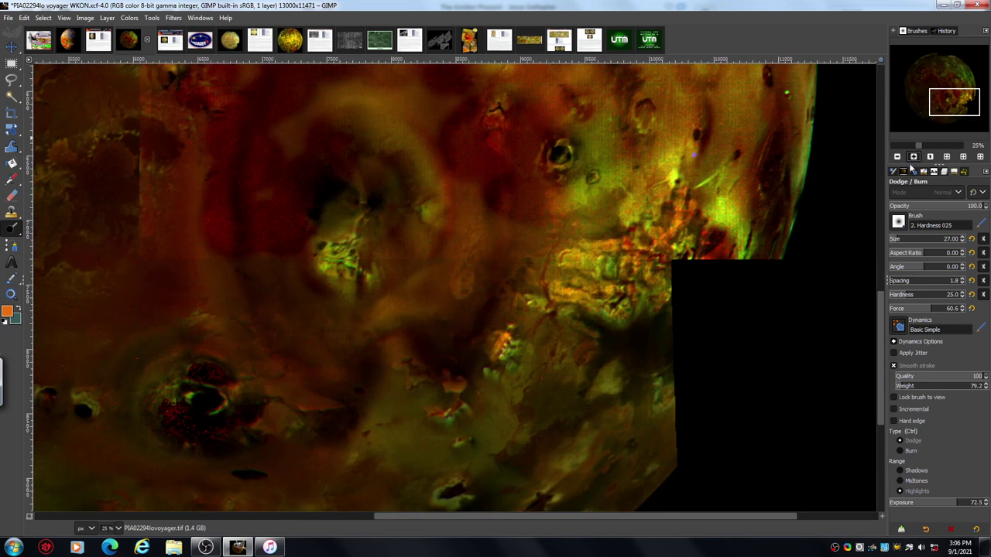
click(913, 158)
drag(644, 518, 706, 523)
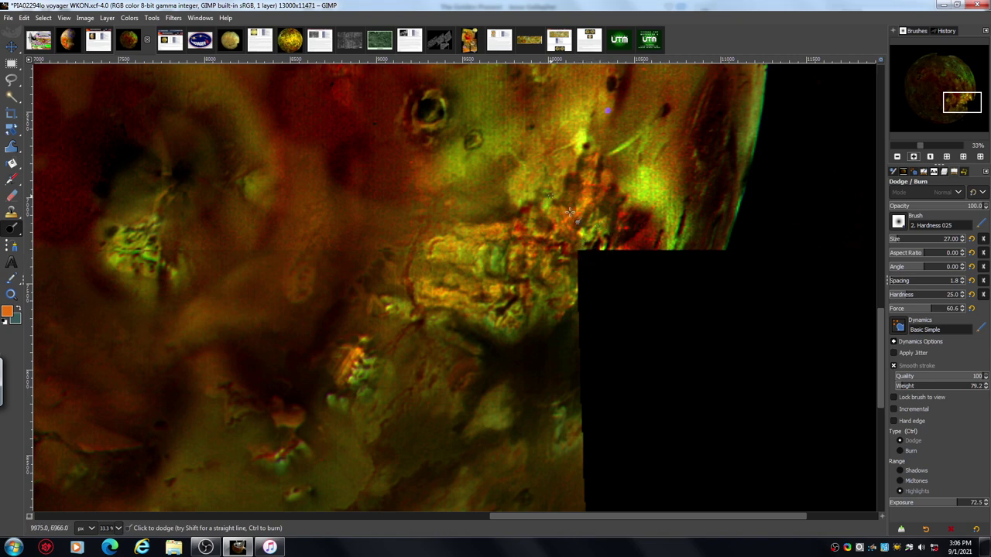
click(69, 43)
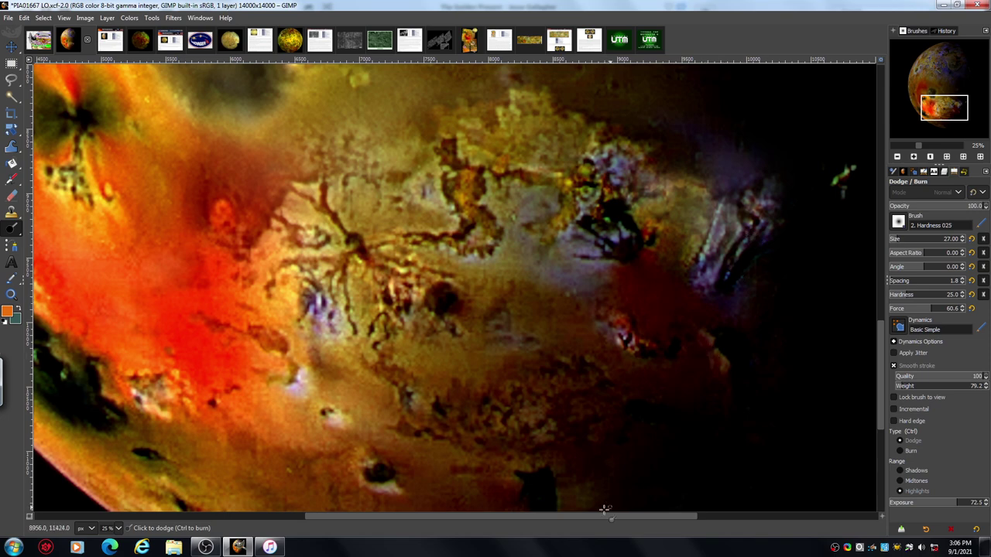
Zoom out on PIA01667 LO to frame the whole planet, then show the PIA02308 LO INFO page.
click(898, 157)
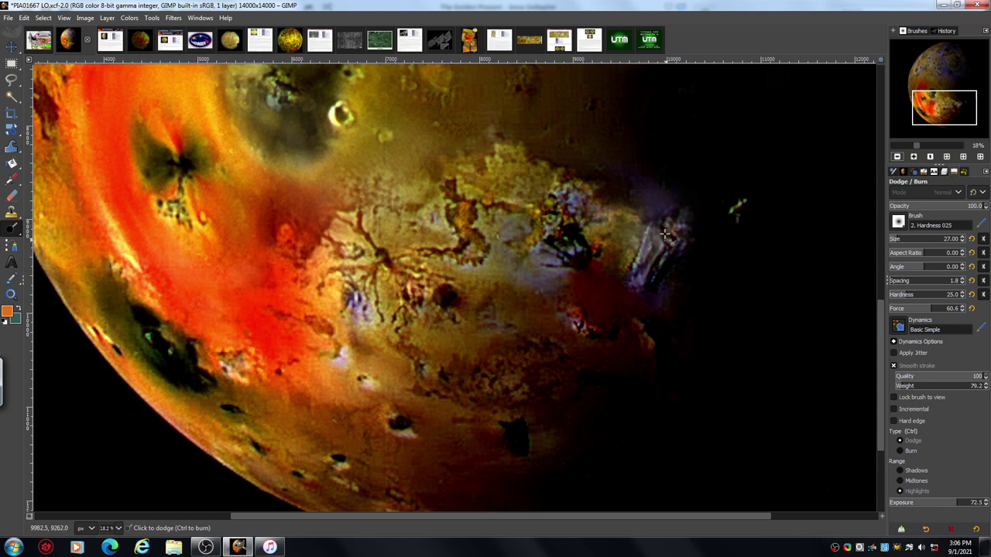
drag(883, 342, 871, 172)
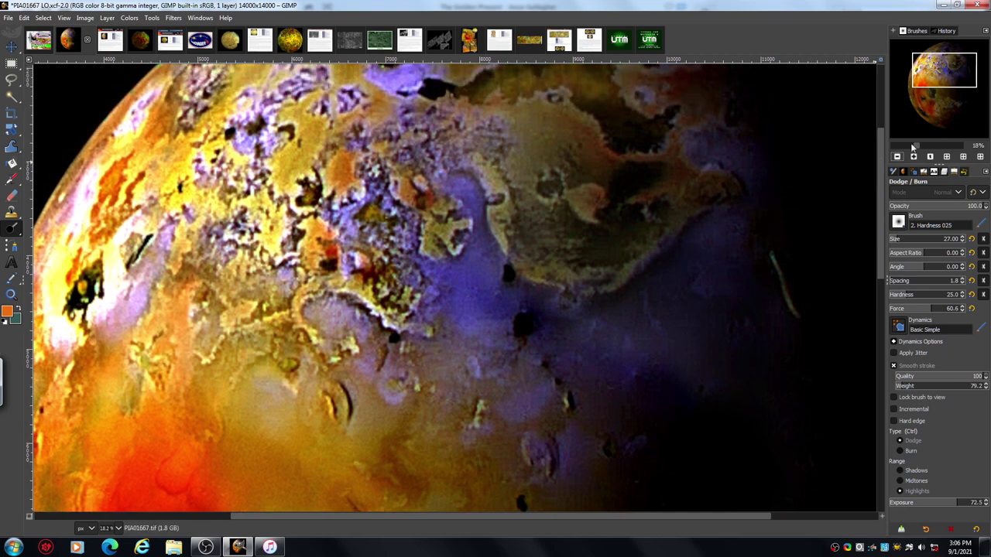
click(897, 158)
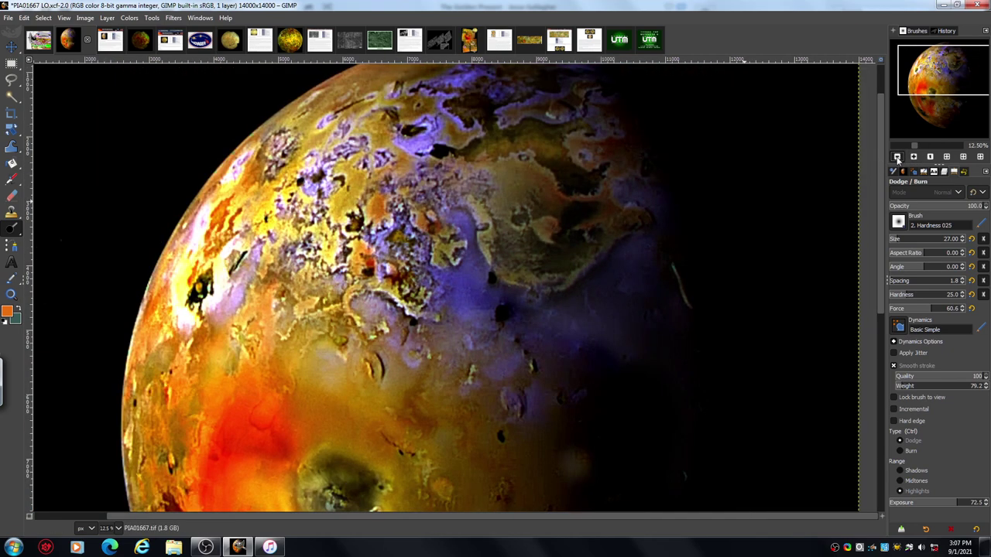
click(897, 158)
drag(880, 216, 881, 288)
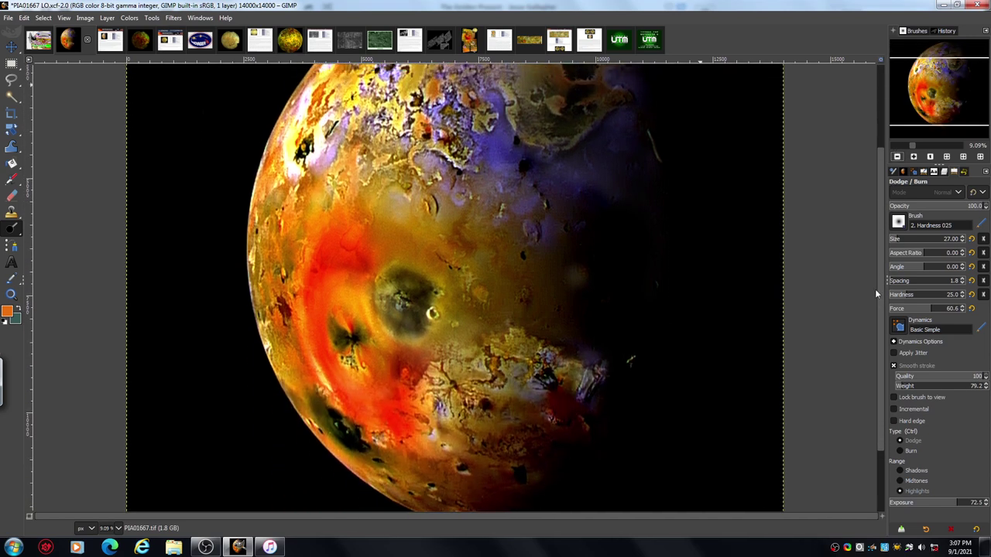
click(897, 157)
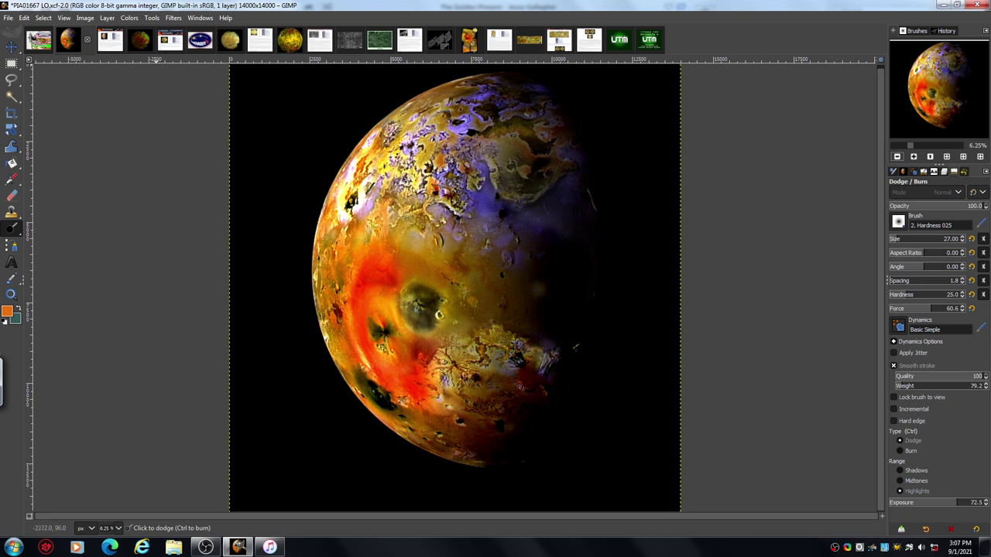
click(260, 43)
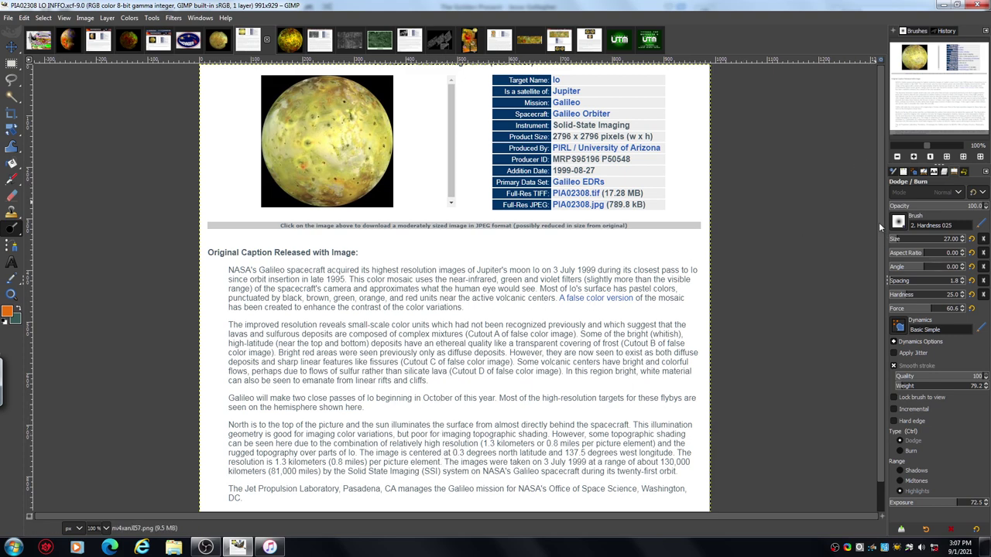
Switch to the 10000×10000 PIA02308 LO WKON image of the yellow Io globe.
click(291, 42)
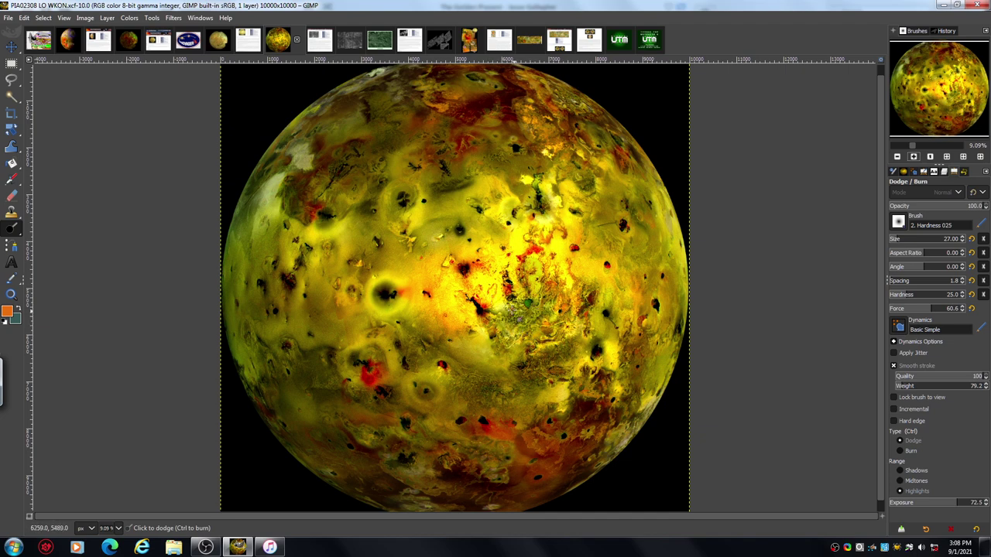
Zoom the PIA02308 Io globe to 50% and scroll to its northern limb.
click(914, 158)
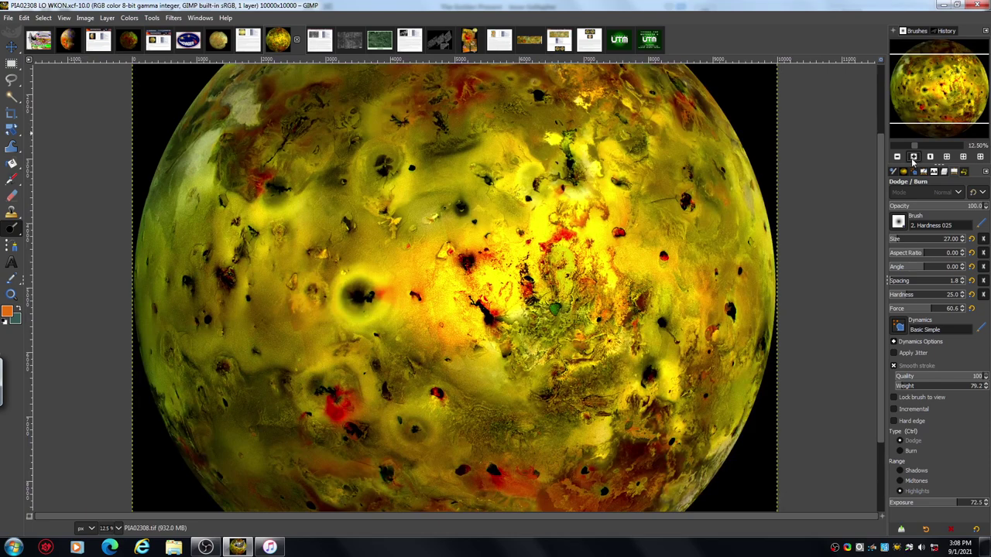
click(913, 157)
click(914, 157)
drag(881, 232, 877, 90)
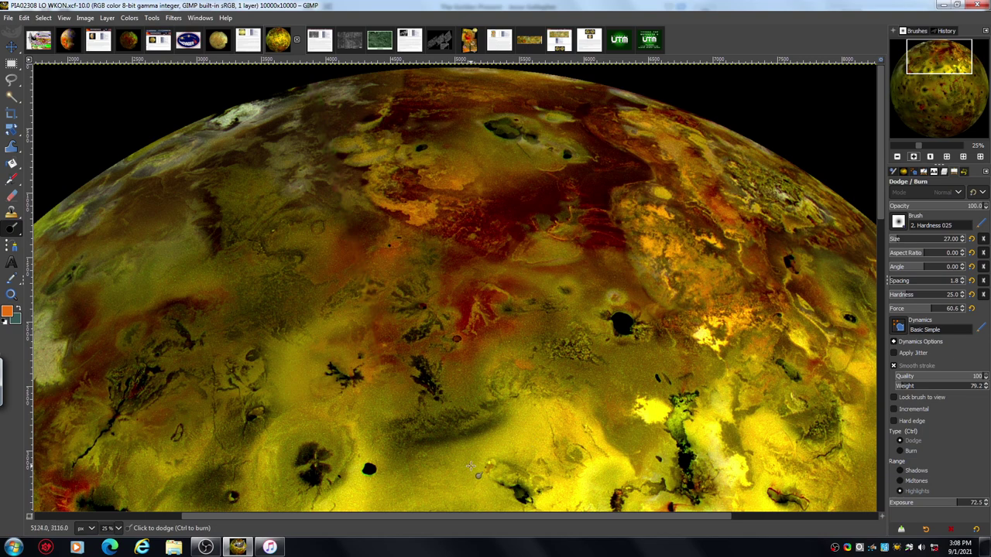
drag(480, 516, 630, 511)
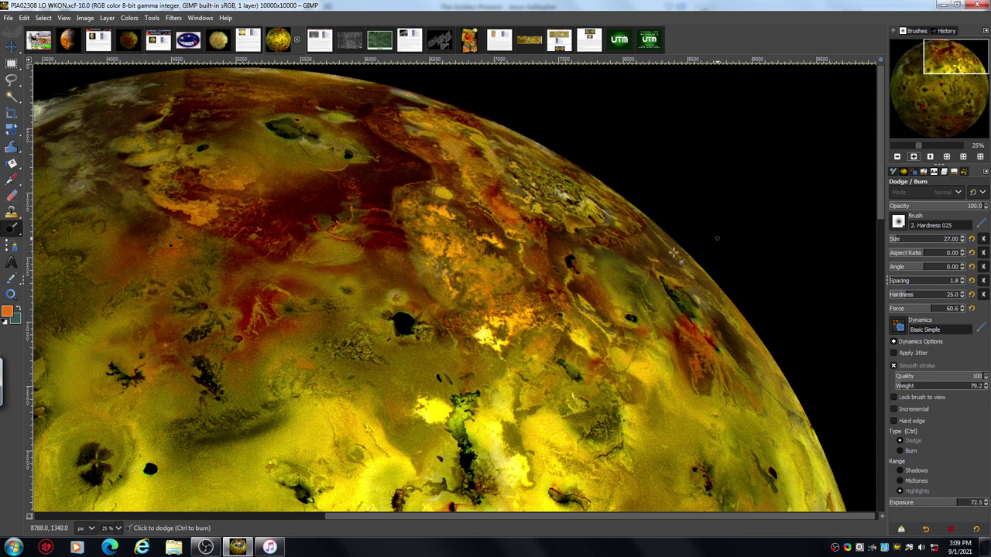
click(913, 157)
click(913, 157)
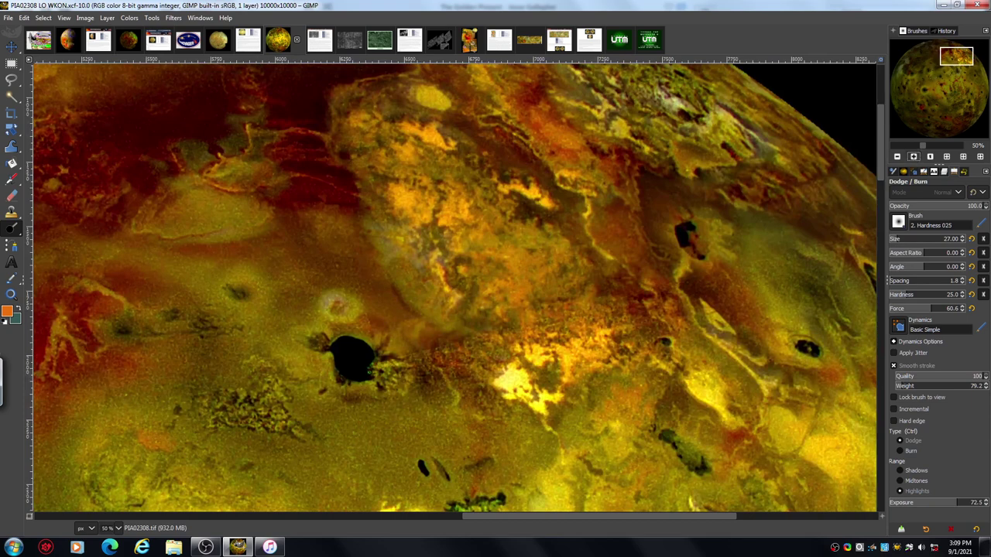
Scroll up along the northern limb, then bring back the PIA02308 LO INFO page.
drag(883, 174, 878, 146)
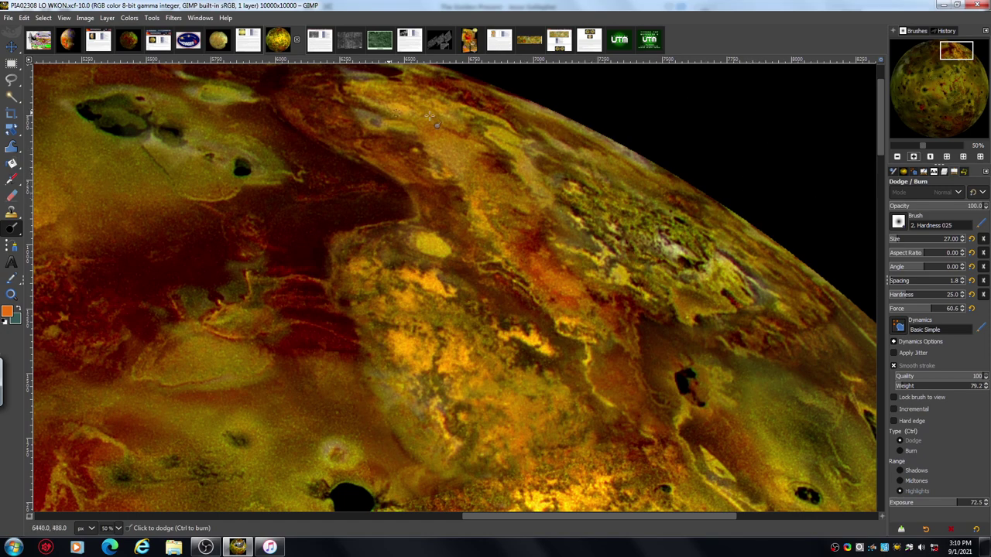
click(247, 43)
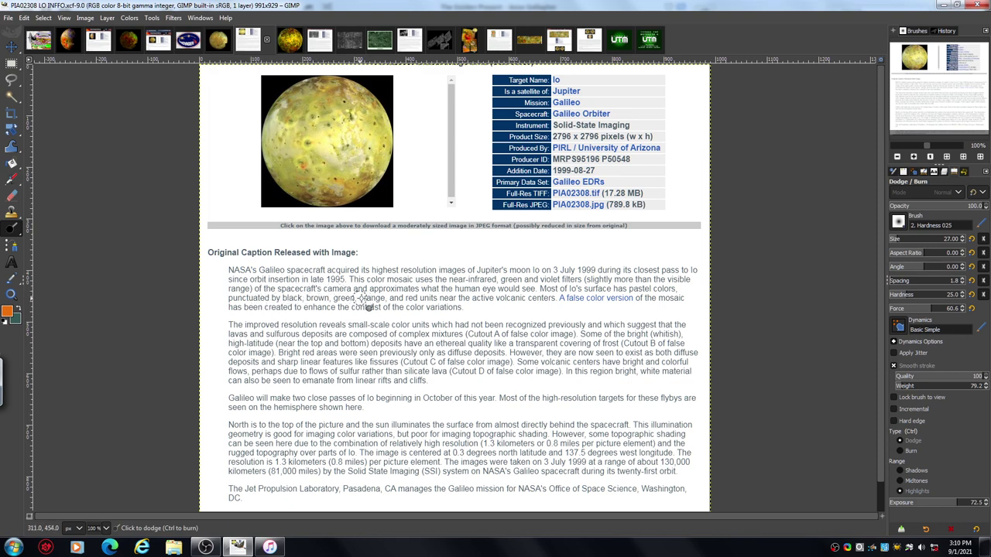
Return to the PIA02308 LO WKON Io image zoomed to 67% on the upper limb.
click(220, 43)
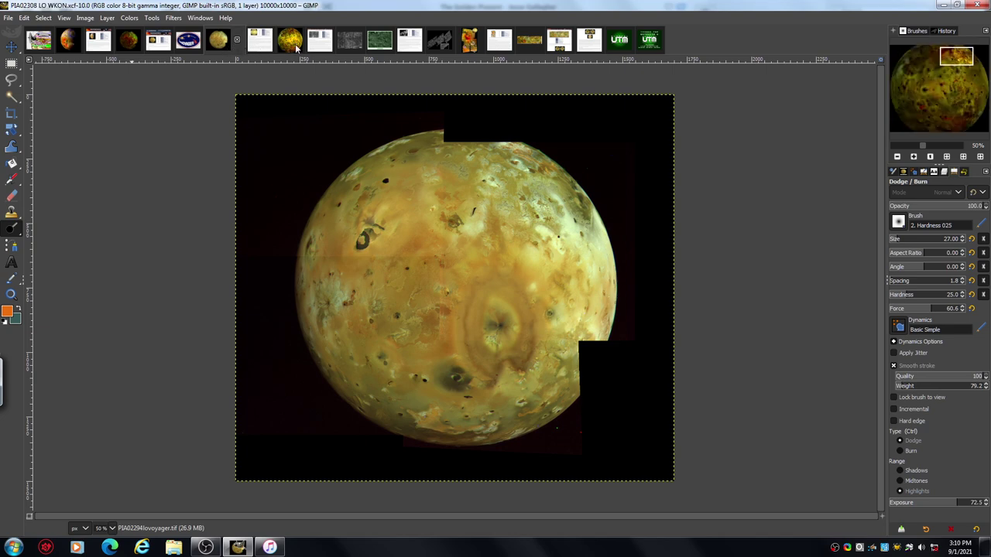
click(292, 43)
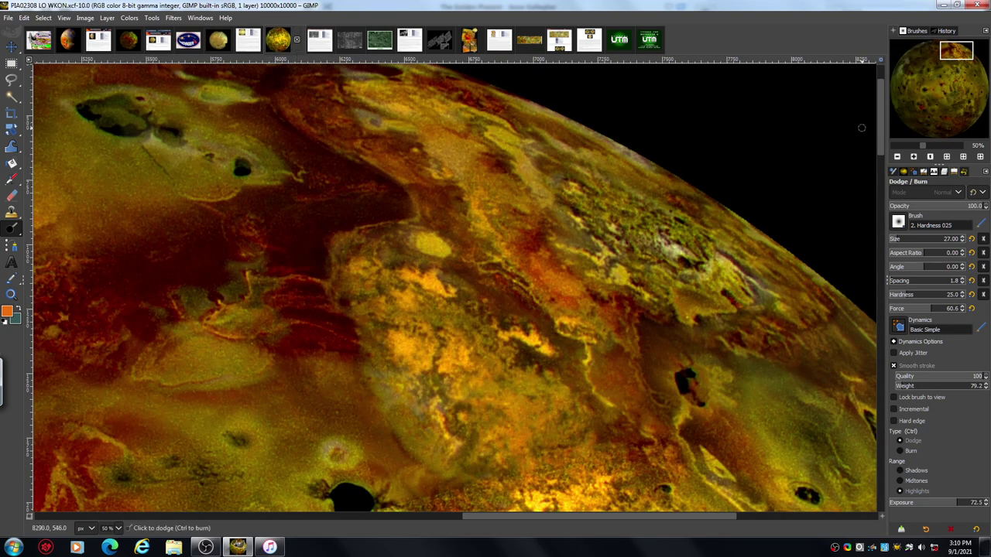
click(914, 157)
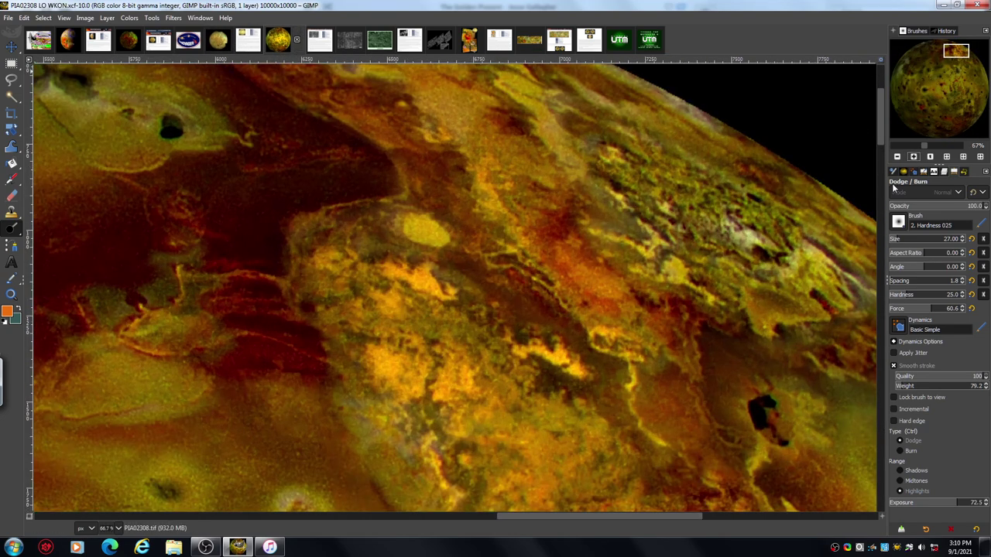
drag(880, 136, 878, 122)
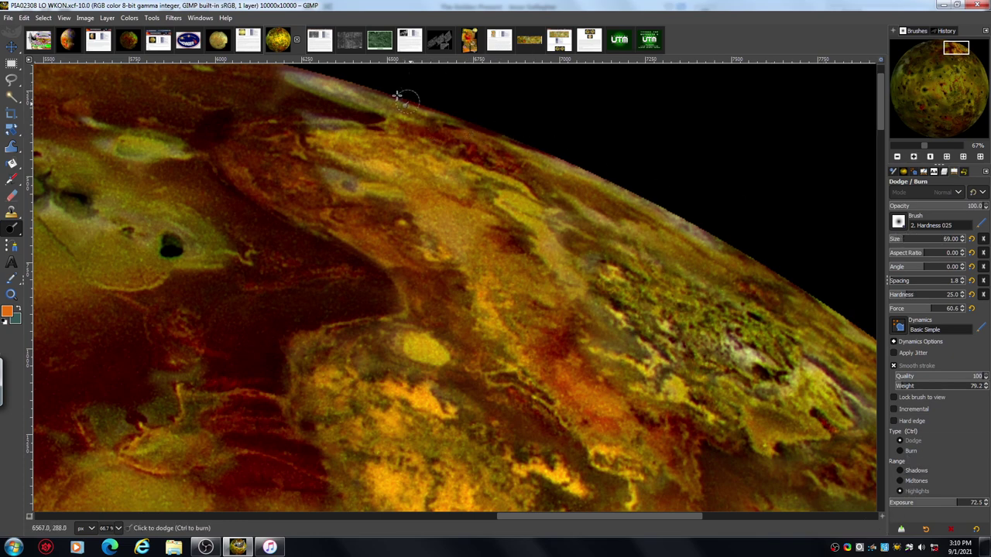
Brighten the rim along the planet's upper limb with Dodge strokes.
mouse_move(458, 135)
mouse_down()
mouse_move(428, 127)
mouse_move(520, 168)
mouse_move(370, 122)
mouse_move(473, 146)
mouse_move(542, 188)
mouse_up()
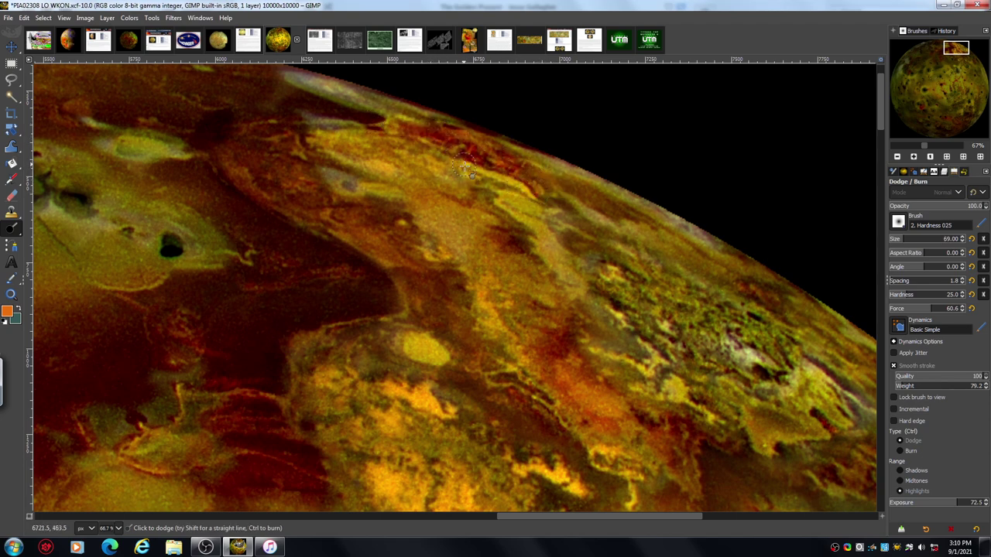
mouse_move(423, 158)
mouse_down()
mouse_move(313, 134)
mouse_move(299, 135)
mouse_move(347, 156)
mouse_move(267, 146)
mouse_move(304, 147)
mouse_move(317, 196)
mouse_move(281, 158)
mouse_move(279, 171)
mouse_move(256, 154)
mouse_move(217, 161)
mouse_move(208, 146)
mouse_move(281, 204)
mouse_move(333, 224)
mouse_move(315, 205)
mouse_move(394, 226)
mouse_move(374, 210)
mouse_move(390, 233)
mouse_move(342, 211)
mouse_move(265, 251)
mouse_move(292, 277)
mouse_move(299, 269)
mouse_move(381, 281)
mouse_move(360, 272)
mouse_move(195, 286)
mouse_move(196, 298)
mouse_move(223, 302)
mouse_move(275, 406)
mouse_move(220, 305)
mouse_move(188, 291)
mouse_move(224, 332)
mouse_move(193, 317)
mouse_move(171, 335)
mouse_move(277, 279)
mouse_move(306, 276)
mouse_move(230, 232)
mouse_move(184, 164)
mouse_move(223, 180)
mouse_move(194, 129)
mouse_move(319, 107)
mouse_move(335, 164)
mouse_move(317, 286)
mouse_move(358, 321)
mouse_move(316, 265)
mouse_move(239, 201)
mouse_move(340, 277)
mouse_move(337, 318)
mouse_move(334, 271)
mouse_move(239, 206)
mouse_move(368, 301)
mouse_move(245, 323)
mouse_move(234, 347)
mouse_move(255, 327)
mouse_move(597, 294)
mouse_up()
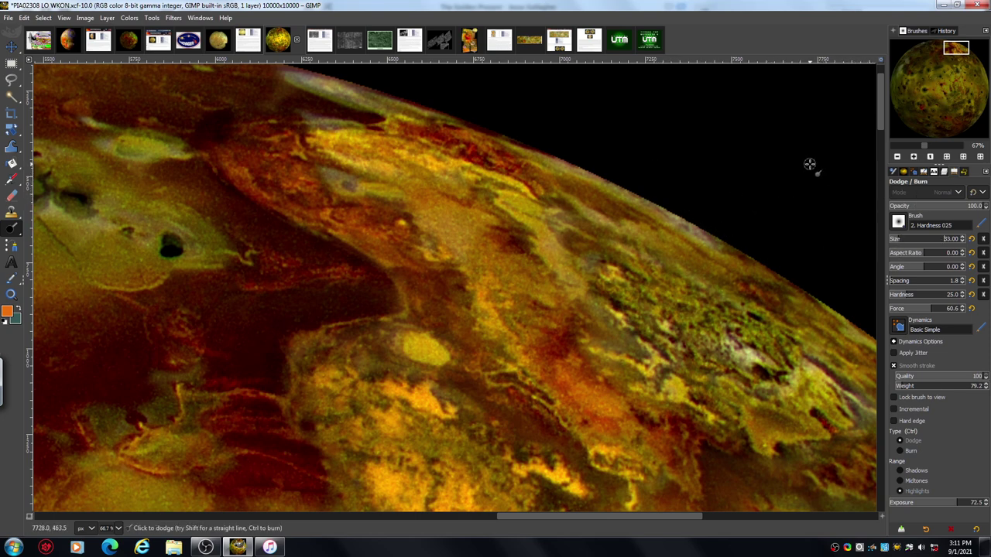
scroll(880, 111, up, 2)
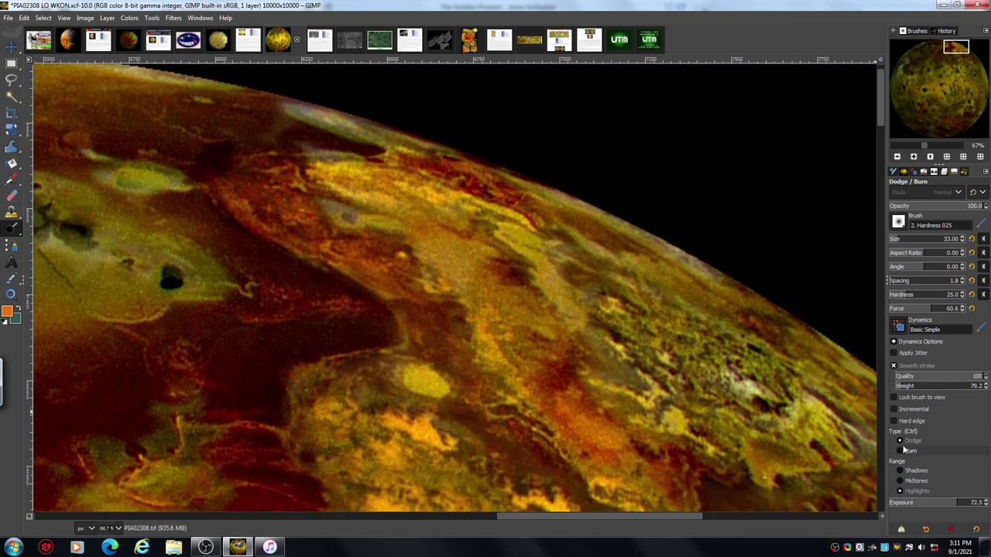
Lower the Dodge exposure to 42.9 and zoom to 150% on the limb.
click(928, 503)
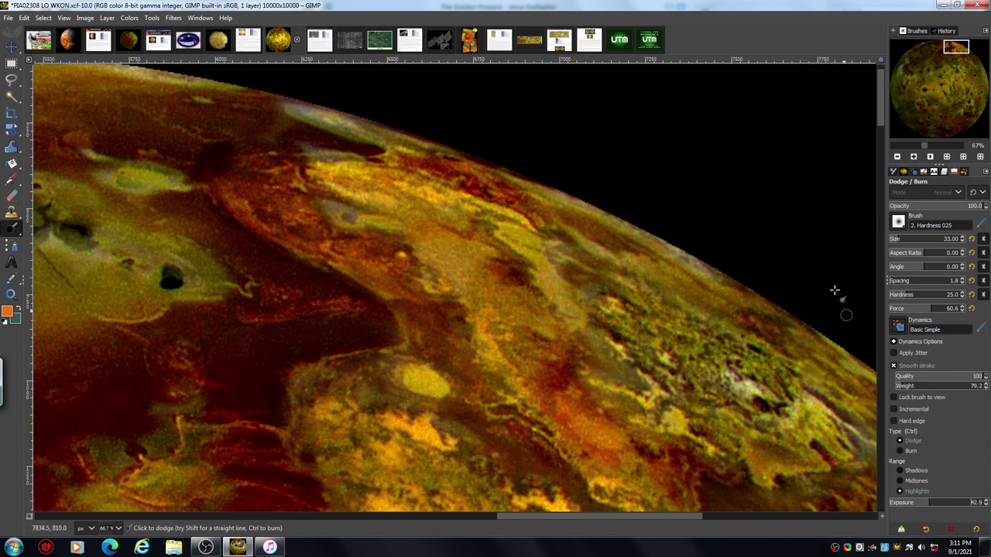
click(914, 157)
click(914, 157)
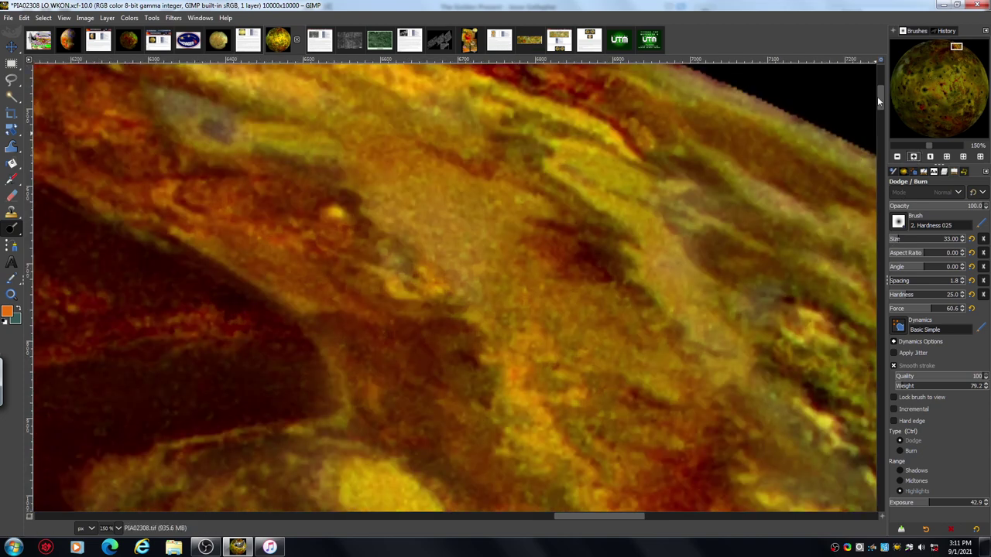
scroll(880, 99, up, 4)
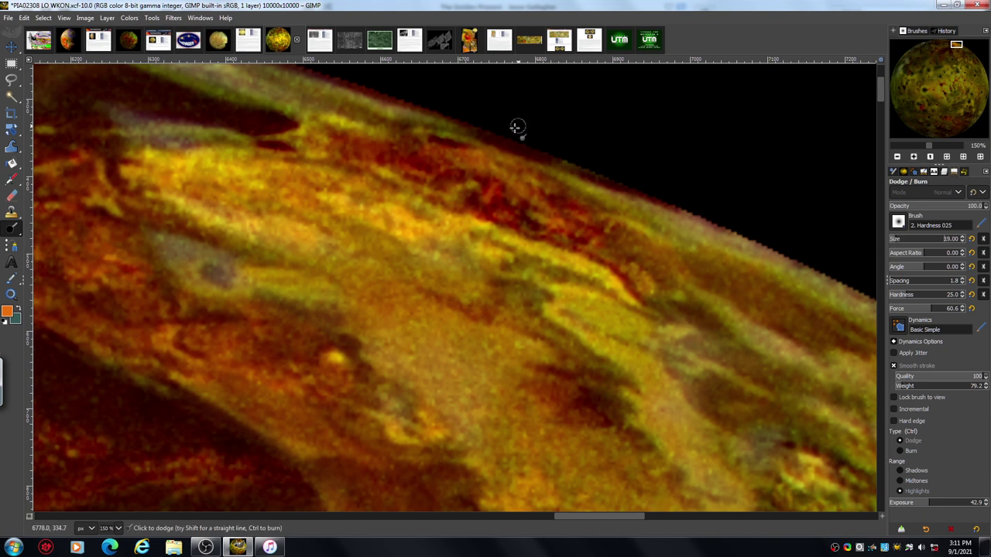
Gently lighten the dark red ridge just inside Io's upper limb.
drag(576, 225, 493, 208)
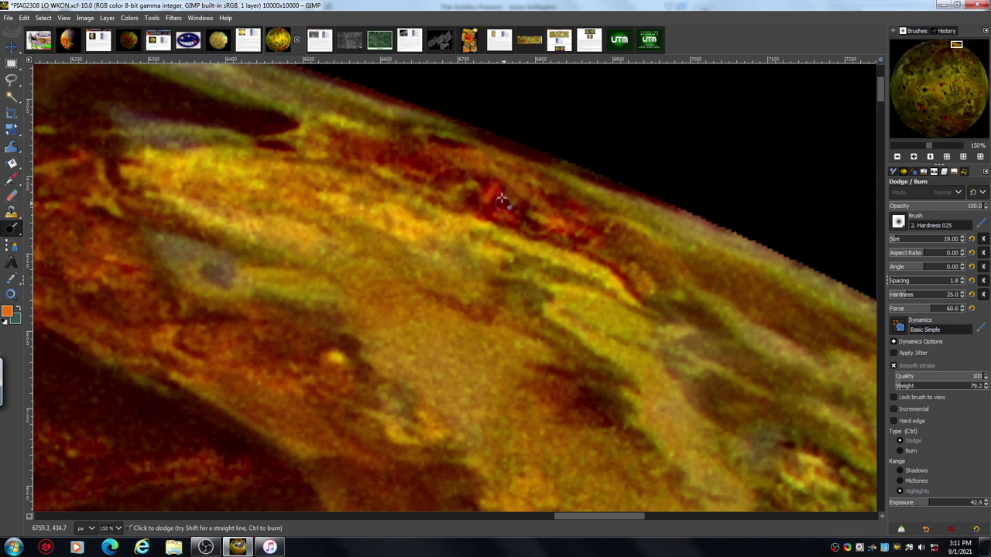
drag(525, 187, 549, 203)
mouse_move(522, 172)
mouse_down()
mouse_move(501, 156)
mouse_move(489, 168)
mouse_move(473, 149)
mouse_move(459, 165)
mouse_move(443, 155)
mouse_move(419, 174)
mouse_up()
mouse_move(336, 142)
mouse_down()
mouse_move(381, 160)
mouse_move(406, 154)
mouse_move(340, 142)
mouse_move(411, 155)
mouse_move(398, 137)
mouse_move(425, 157)
mouse_move(451, 132)
mouse_move(564, 176)
mouse_move(560, 189)
mouse_move(544, 182)
mouse_move(589, 204)
mouse_move(543, 165)
mouse_move(544, 177)
mouse_move(605, 210)
mouse_move(586, 222)
mouse_move(615, 224)
mouse_move(632, 240)
mouse_move(648, 268)
mouse_move(609, 245)
mouse_move(632, 275)
mouse_move(697, 321)
mouse_up()
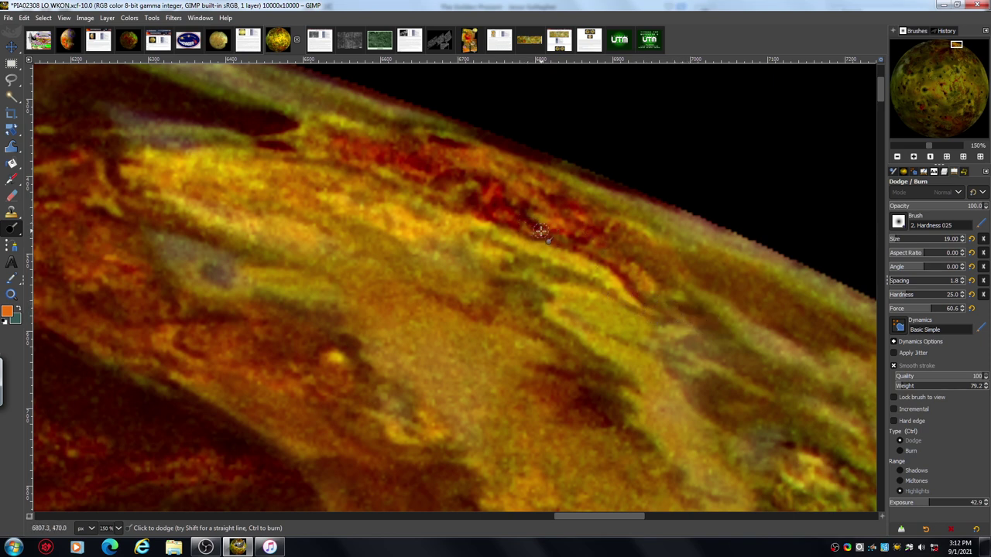
mouse_move(540, 230)
mouse_down()
mouse_move(569, 241)
mouse_move(568, 216)
mouse_up()
mouse_move(436, 155)
mouse_down()
mouse_move(399, 152)
mouse_move(367, 161)
mouse_move(328, 141)
mouse_move(294, 143)
mouse_up()
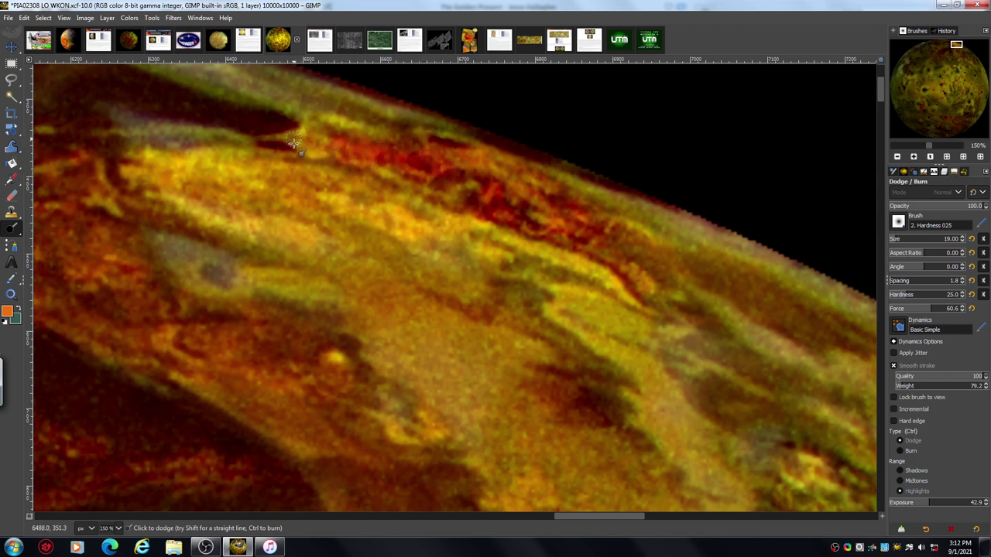
Lighten the dark band beside the upper-left ridge and its edge.
mouse_move(122, 122)
mouse_down()
mouse_move(162, 136)
mouse_move(180, 124)
mouse_move(192, 141)
mouse_move(253, 141)
mouse_up()
mouse_move(107, 118)
mouse_down()
mouse_move(72, 143)
mouse_move(59, 130)
mouse_move(67, 154)
mouse_move(99, 145)
mouse_up()
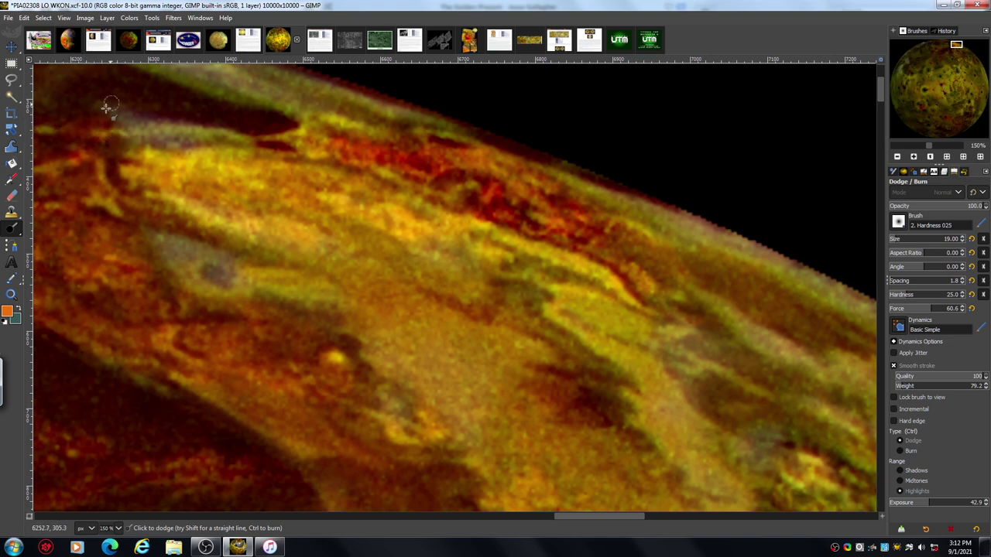
mouse_move(106, 108)
mouse_down()
mouse_move(141, 117)
mouse_move(93, 101)
mouse_move(149, 96)
mouse_move(135, 104)
mouse_move(184, 109)
mouse_move(201, 96)
mouse_move(274, 125)
mouse_up()
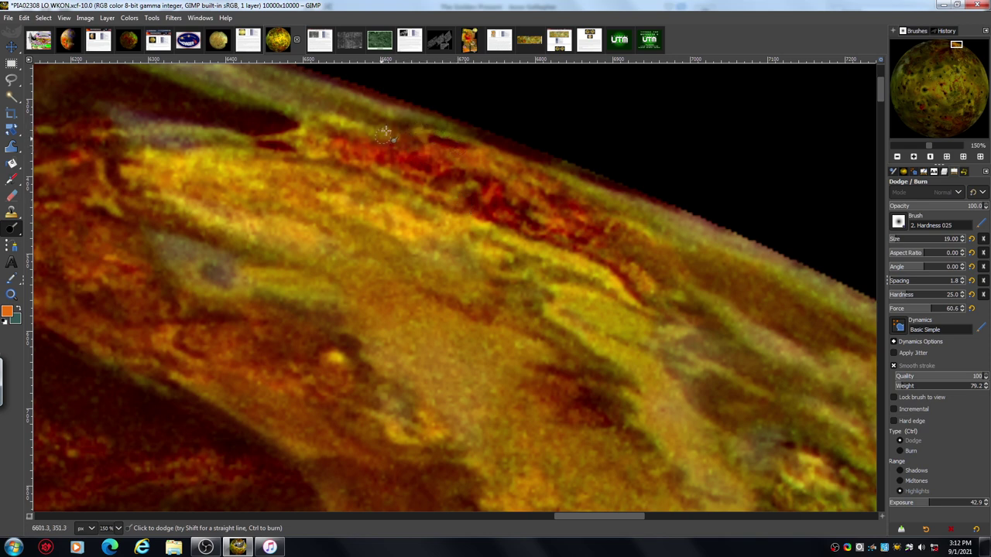
mouse_move(385, 134)
mouse_down()
mouse_move(281, 127)
mouse_move(266, 137)
mouse_up()
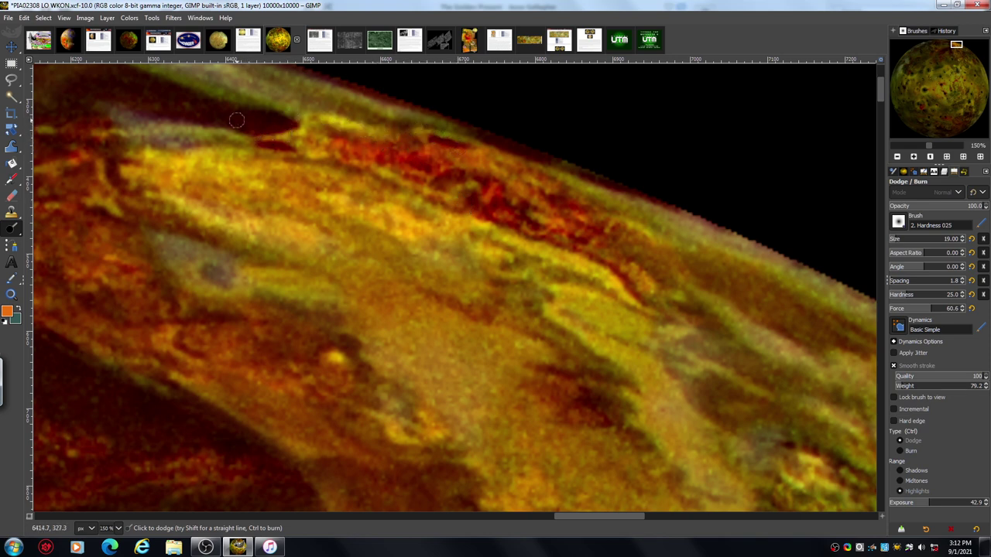
At 100%, burn the red band with Midtones range, then restore Dodge on Highlights.
click(898, 158)
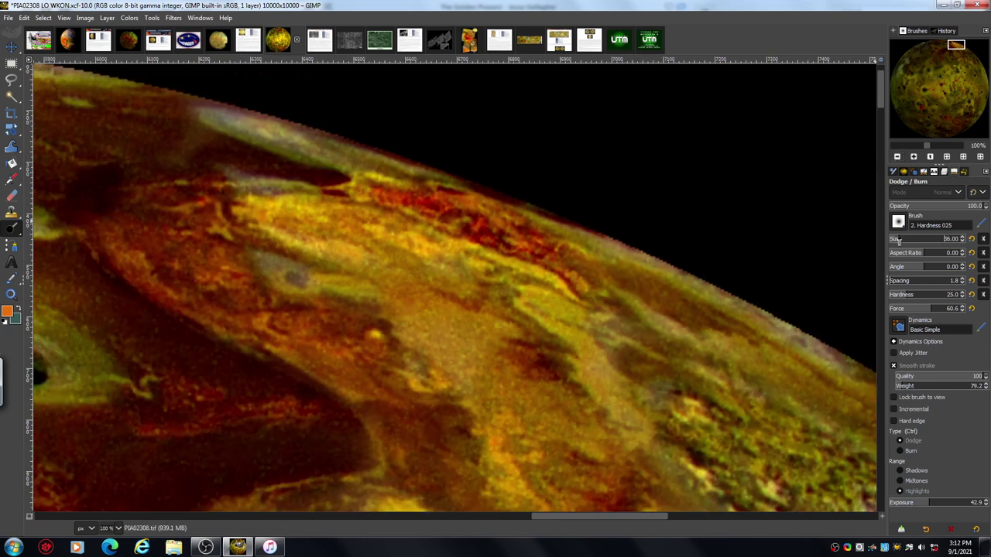
click(906, 451)
click(907, 481)
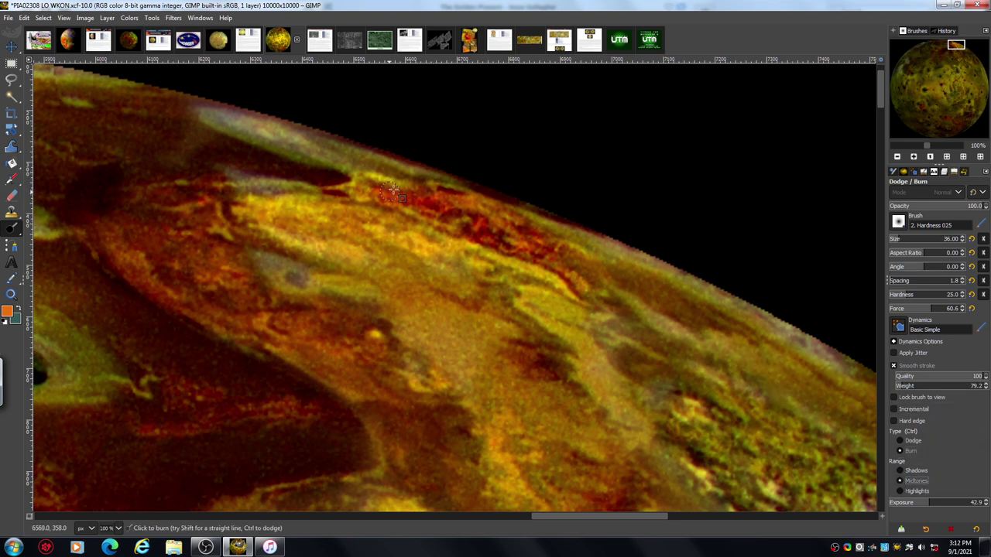
mouse_move(390, 188)
mouse_down()
mouse_move(504, 242)
mouse_move(545, 253)
mouse_move(459, 205)
mouse_move(484, 202)
mouse_move(565, 240)
mouse_move(540, 236)
mouse_move(531, 246)
mouse_move(467, 206)
mouse_move(431, 209)
mouse_move(337, 180)
mouse_move(475, 215)
mouse_move(529, 251)
mouse_move(563, 254)
mouse_move(597, 286)
mouse_move(387, 209)
mouse_move(330, 196)
mouse_move(460, 248)
mouse_move(351, 214)
mouse_move(329, 193)
mouse_move(336, 204)
mouse_move(303, 199)
mouse_move(494, 268)
mouse_move(483, 253)
mouse_move(447, 244)
mouse_move(509, 252)
mouse_move(603, 286)
mouse_move(567, 250)
mouse_move(615, 249)
mouse_move(561, 241)
mouse_move(631, 272)
mouse_move(489, 213)
mouse_move(389, 186)
mouse_move(462, 198)
mouse_up()
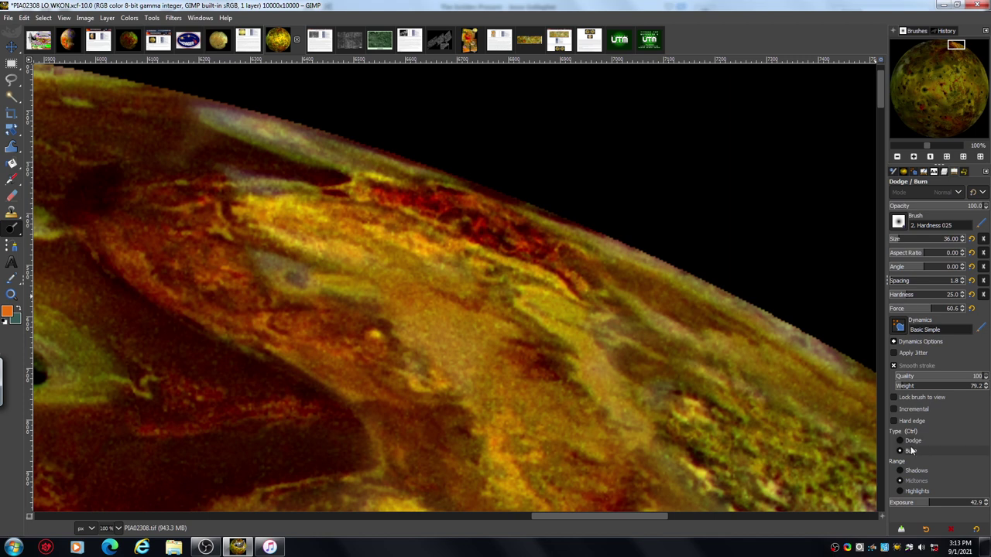
click(899, 490)
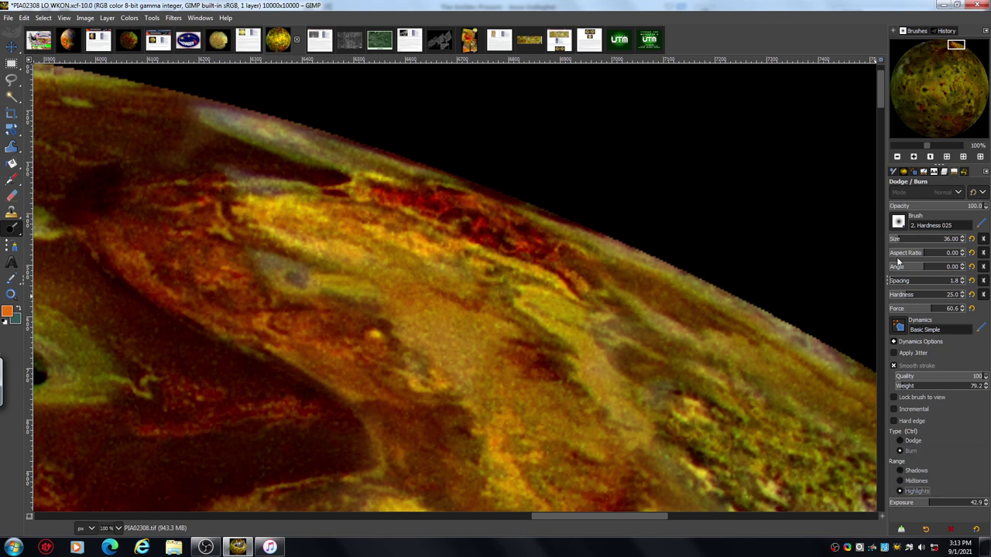
click(900, 441)
Raise the dodge exposure to 68.7 and zoom to 200% on the red band.
drag(956, 509, 961, 512)
click(914, 157)
click(914, 157)
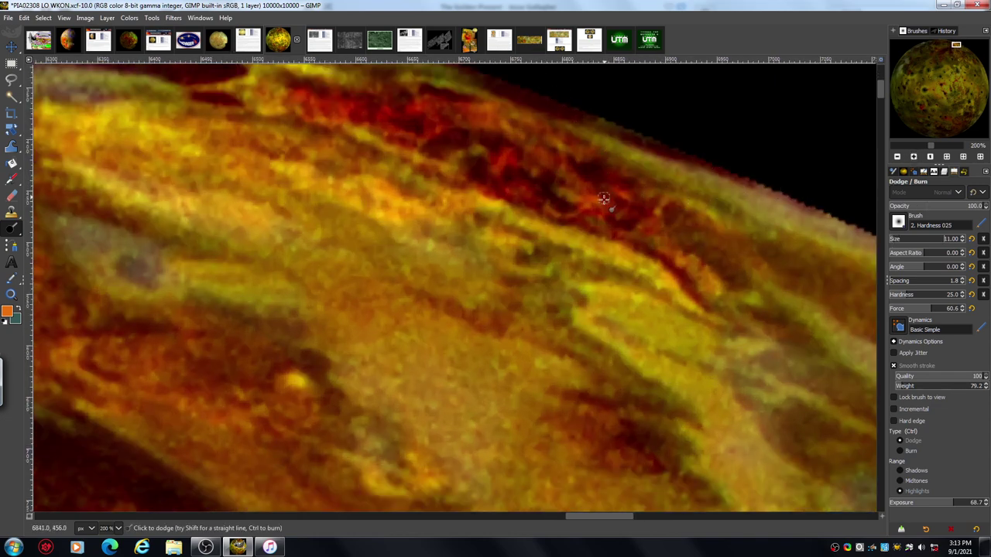
Dodge the dark red band along Io's upper limb into orange-red streaks across its length.
scroll(867, 85, up, 2)
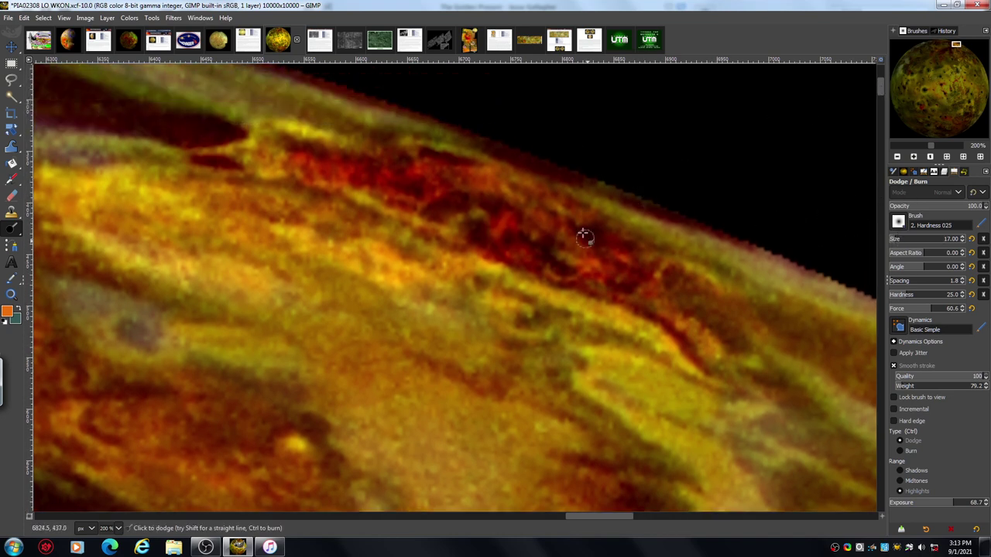
mouse_move(583, 233)
mouse_down()
mouse_move(600, 267)
mouse_move(580, 256)
mouse_move(598, 271)
mouse_move(625, 268)
mouse_move(649, 285)
mouse_move(629, 247)
mouse_move(550, 237)
mouse_move(528, 207)
mouse_move(488, 220)
mouse_move(505, 249)
mouse_move(598, 292)
mouse_move(472, 236)
mouse_move(472, 202)
mouse_move(451, 235)
mouse_move(407, 203)
mouse_move(331, 181)
mouse_move(303, 186)
mouse_move(283, 157)
mouse_move(313, 175)
mouse_move(330, 164)
mouse_move(410, 187)
mouse_move(408, 154)
mouse_move(381, 160)
mouse_move(340, 141)
mouse_move(377, 140)
mouse_move(371, 156)
mouse_move(422, 193)
mouse_move(426, 160)
mouse_move(435, 177)
mouse_move(462, 187)
mouse_move(496, 177)
mouse_move(531, 202)
mouse_move(450, 198)
mouse_move(496, 201)
mouse_move(452, 205)
mouse_move(483, 206)
mouse_move(466, 222)
mouse_up()
mouse_move(525, 230)
mouse_down()
mouse_move(601, 235)
mouse_move(577, 212)
mouse_move(507, 185)
mouse_move(480, 150)
mouse_move(457, 159)
mouse_move(407, 142)
mouse_up()
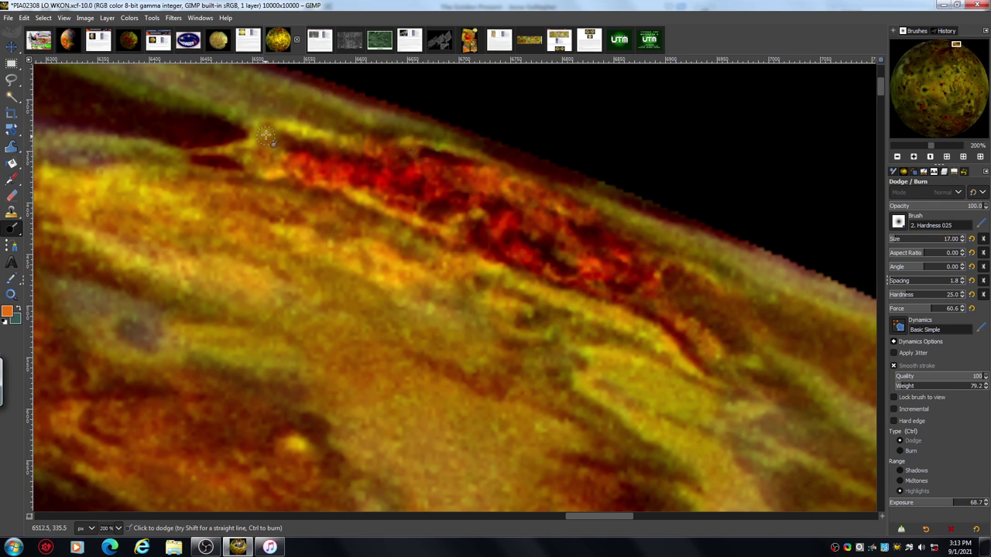
mouse_move(265, 136)
mouse_down()
mouse_move(250, 161)
mouse_move(201, 163)
mouse_up()
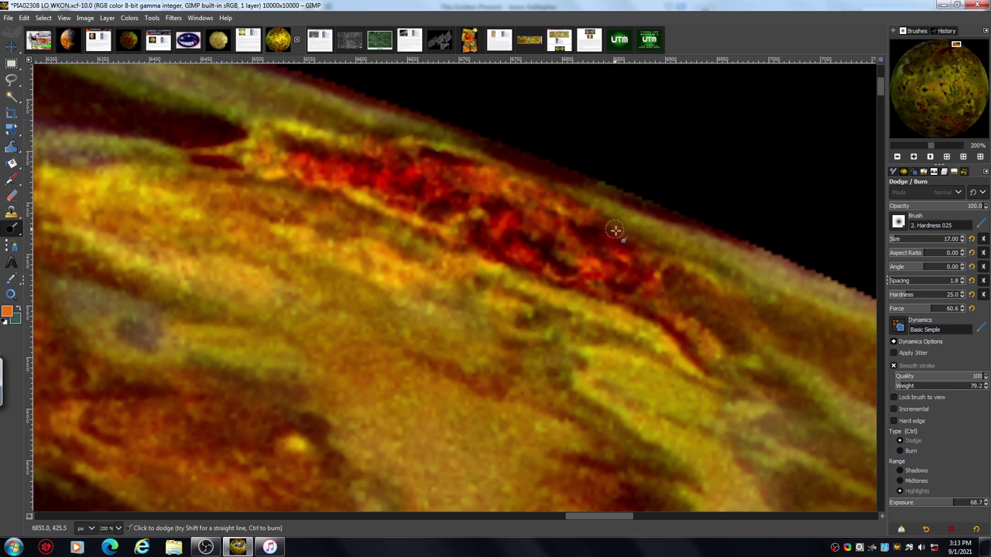
mouse_move(615, 230)
mouse_down()
mouse_move(647, 254)
mouse_move(656, 241)
mouse_move(611, 233)
mouse_move(711, 275)
mouse_move(680, 292)
mouse_move(630, 276)
mouse_move(648, 285)
mouse_move(653, 311)
mouse_move(679, 298)
mouse_move(701, 309)
mouse_move(615, 294)
mouse_move(688, 315)
mouse_move(693, 297)
mouse_move(760, 355)
mouse_move(678, 276)
mouse_move(695, 308)
mouse_move(723, 320)
mouse_move(712, 331)
mouse_move(675, 300)
mouse_move(656, 308)
mouse_move(556, 289)
mouse_move(602, 241)
mouse_move(583, 232)
mouse_move(595, 217)
mouse_move(577, 211)
mouse_move(596, 241)
mouse_move(598, 203)
mouse_move(564, 204)
mouse_move(537, 172)
mouse_move(530, 181)
mouse_move(438, 134)
mouse_move(456, 137)
mouse_move(390, 118)
mouse_move(353, 130)
mouse_move(331, 102)
mouse_up()
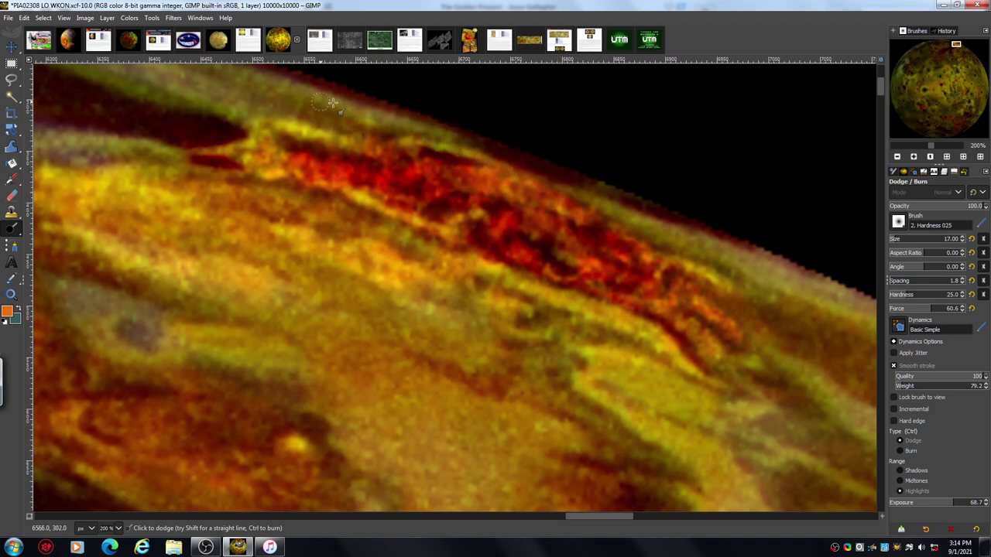
mouse_move(270, 126)
mouse_down()
mouse_move(220, 122)
mouse_move(243, 112)
mouse_move(229, 107)
mouse_move(154, 113)
mouse_up()
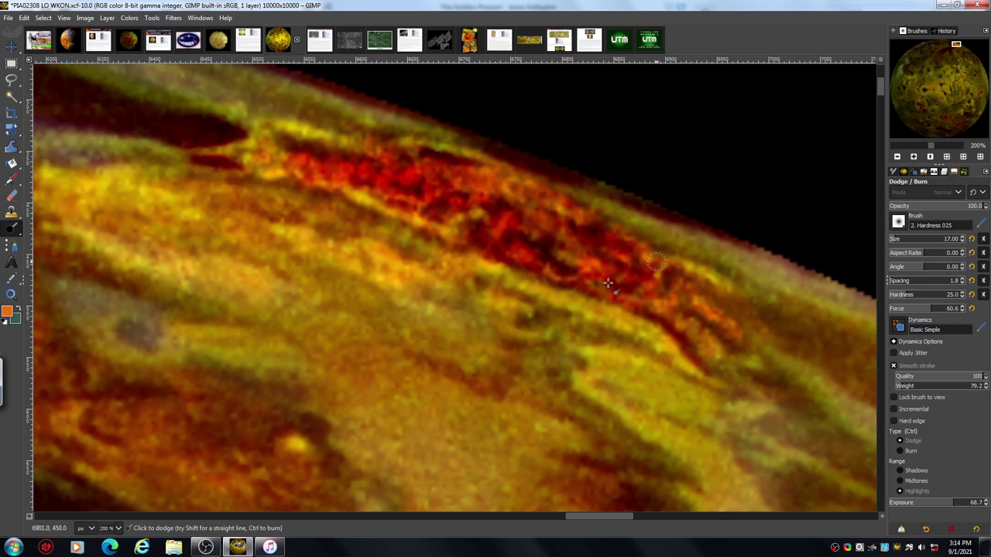
Reframe the view at 100% on the surface terrain around the pale oval patch below the limb.
click(897, 156)
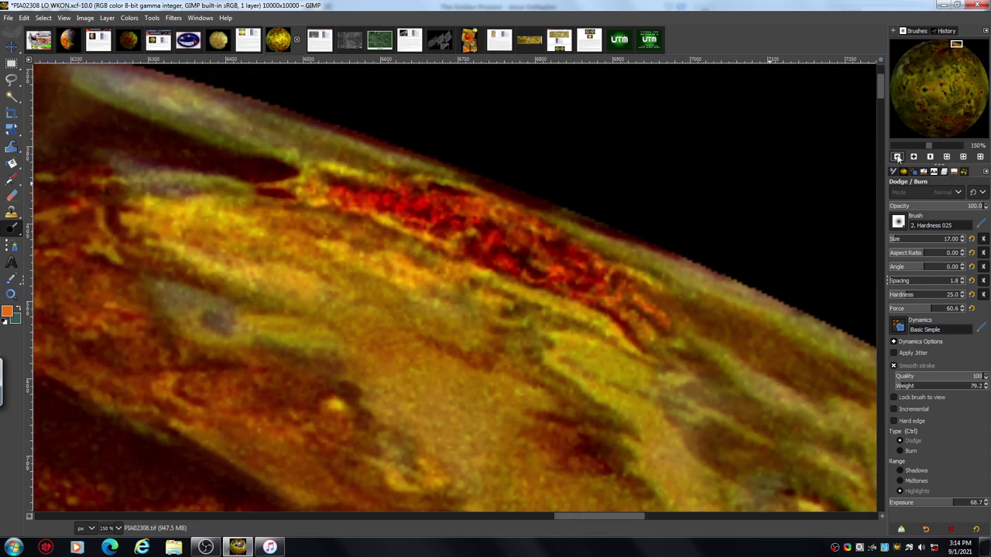
click(898, 157)
click(898, 156)
scroll(881, 114, down, 3)
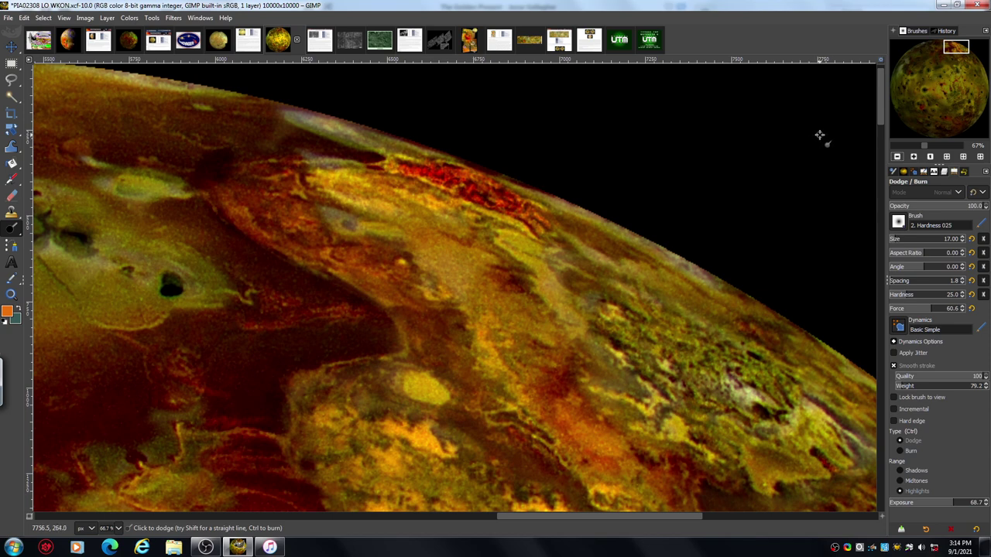
click(897, 158)
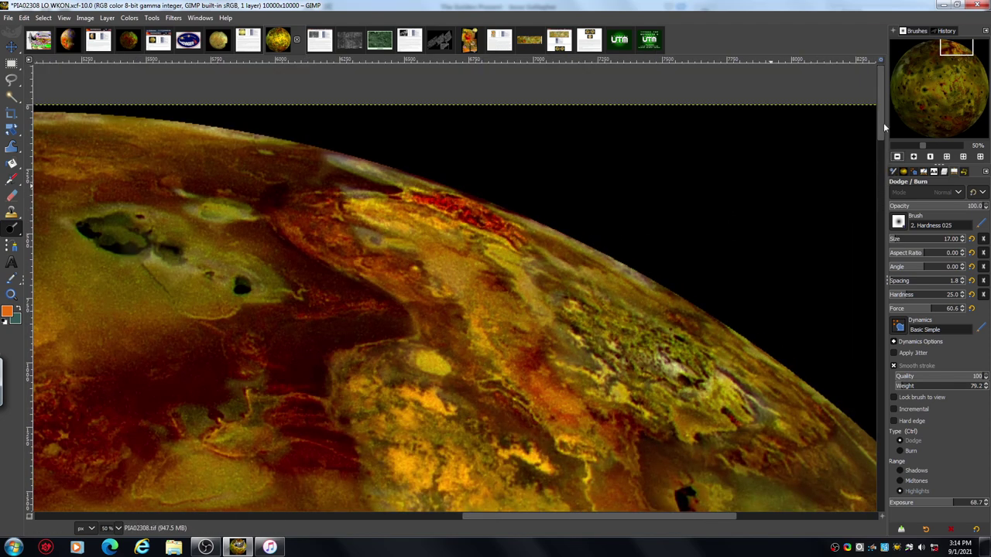
drag(883, 123, 882, 135)
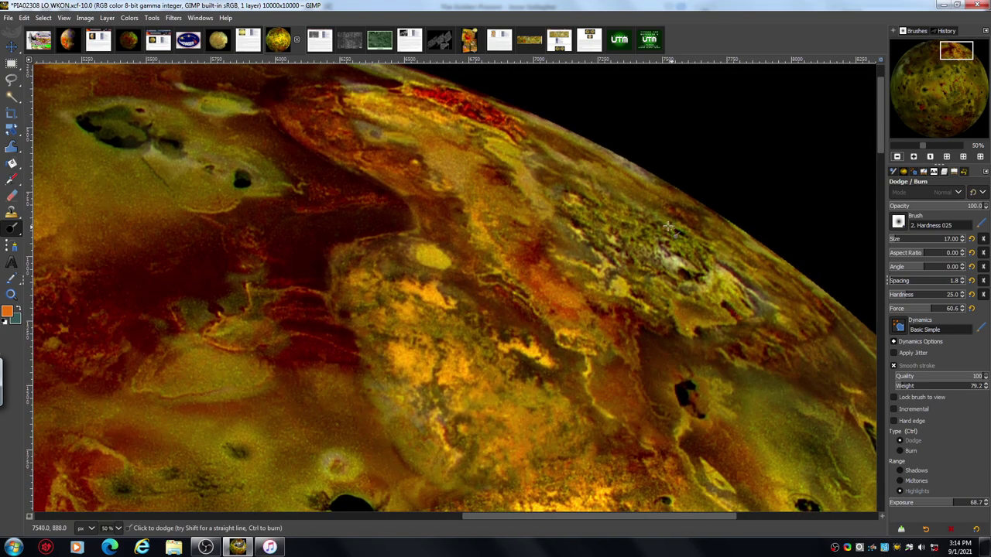
click(914, 157)
Zoom to full size, scroll right to Io's limb, then zoom back out to 67%.
click(914, 157)
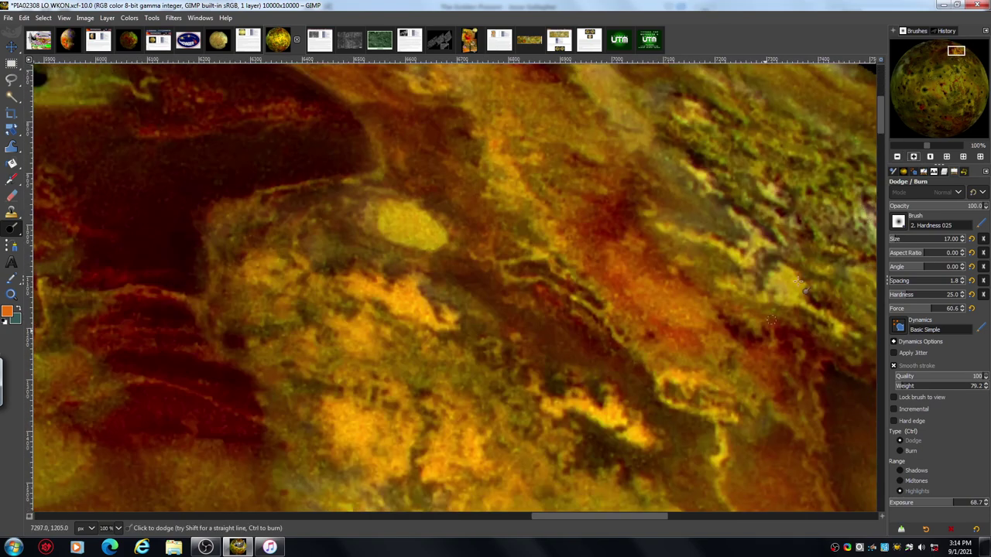
drag(628, 524, 688, 527)
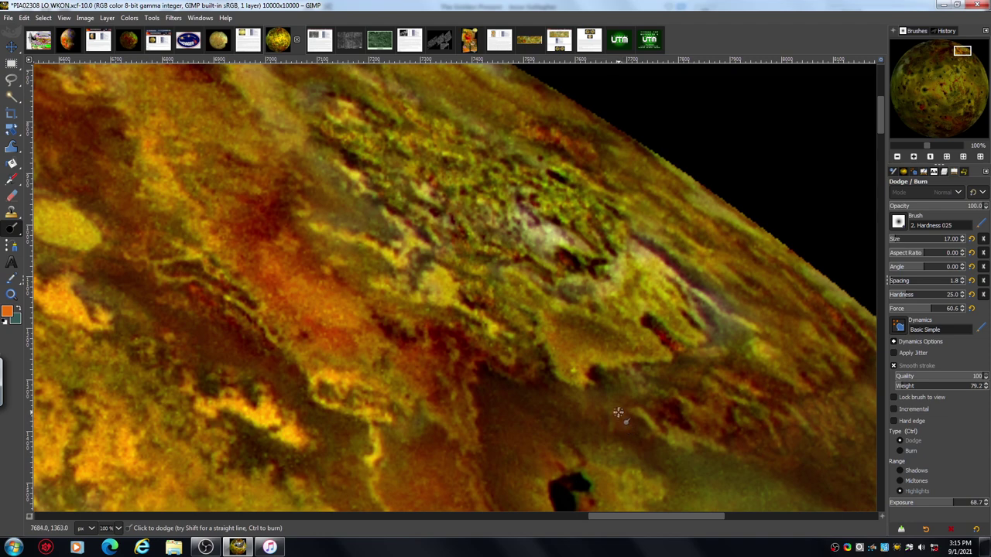
click(897, 158)
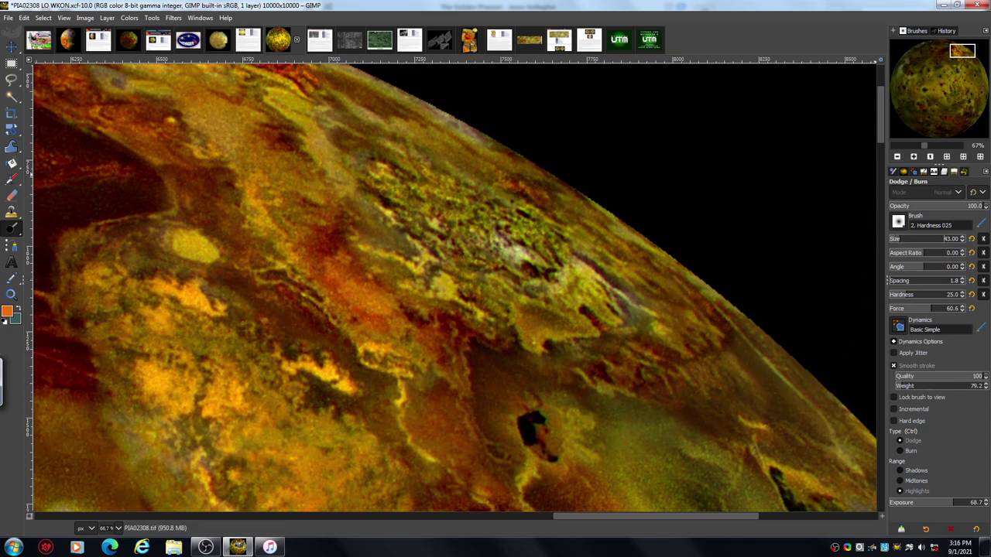
Scroll to the upper-right limb and brighten its edge with dodge strokes.
drag(876, 124, 881, 159)
drag(673, 515, 709, 532)
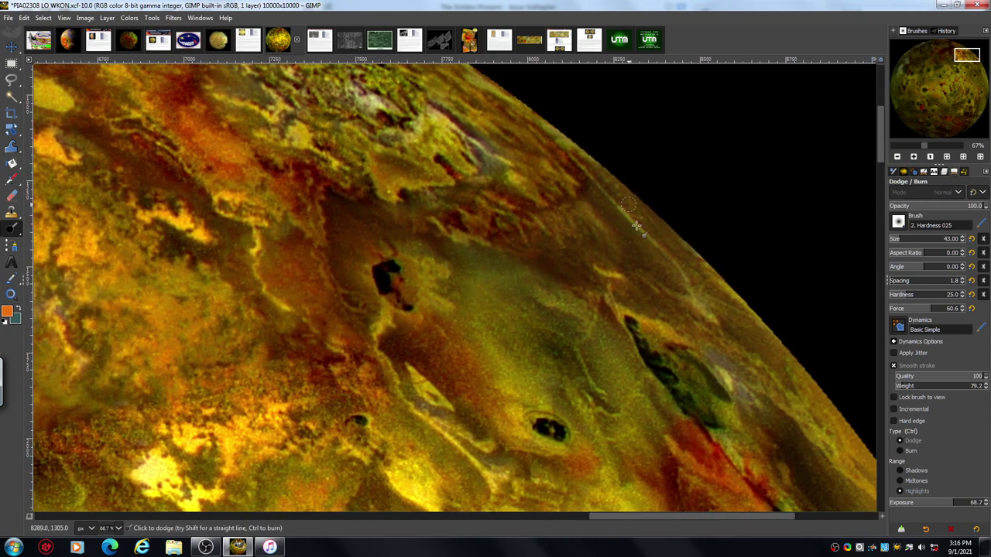
mouse_move(609, 199)
mouse_down()
mouse_move(681, 271)
mouse_move(709, 321)
mouse_move(674, 272)
mouse_move(668, 284)
mouse_move(645, 271)
mouse_move(638, 292)
mouse_move(620, 270)
mouse_move(684, 297)
mouse_move(675, 272)
mouse_move(628, 259)
mouse_move(623, 232)
mouse_move(604, 232)
mouse_move(583, 196)
mouse_move(592, 190)
mouse_move(636, 233)
mouse_move(594, 191)
mouse_move(639, 249)
mouse_move(593, 188)
mouse_move(651, 258)
mouse_move(586, 192)
mouse_move(608, 205)
mouse_up()
mouse_move(598, 172)
mouse_down()
mouse_move(670, 246)
mouse_move(692, 256)
mouse_move(650, 218)
mouse_move(692, 275)
mouse_move(771, 339)
mouse_move(748, 359)
mouse_move(729, 320)
mouse_move(727, 334)
mouse_move(716, 331)
mouse_move(729, 360)
mouse_move(757, 355)
mouse_move(784, 400)
mouse_move(696, 336)
mouse_move(756, 348)
mouse_move(801, 417)
mouse_move(779, 418)
mouse_move(742, 381)
mouse_move(744, 399)
mouse_move(684, 353)
mouse_move(696, 389)
mouse_move(652, 356)
mouse_move(672, 375)
mouse_move(698, 374)
mouse_move(705, 417)
mouse_move(702, 380)
mouse_up()
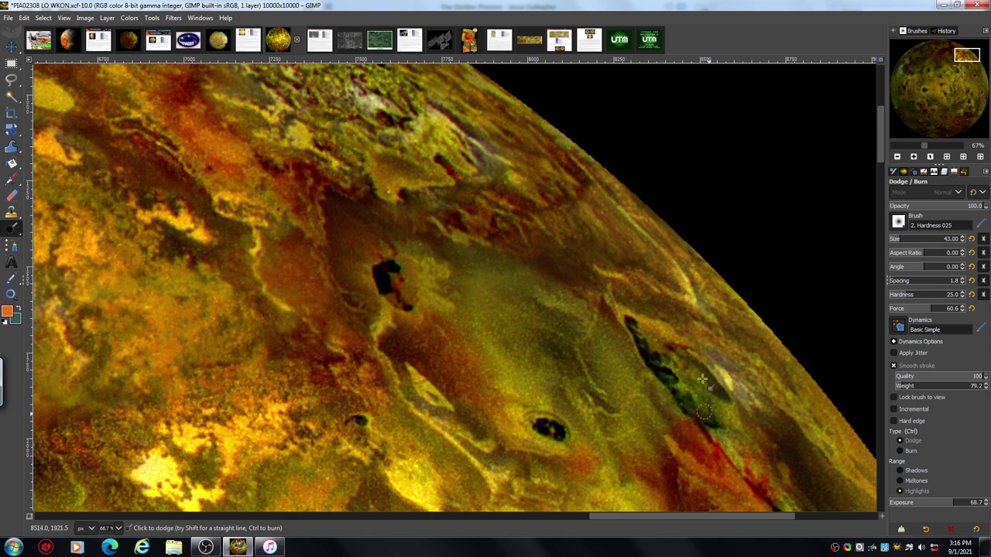
At 50% zoom, dodge the ridge just inside the limb, then scroll to the next area.
click(896, 157)
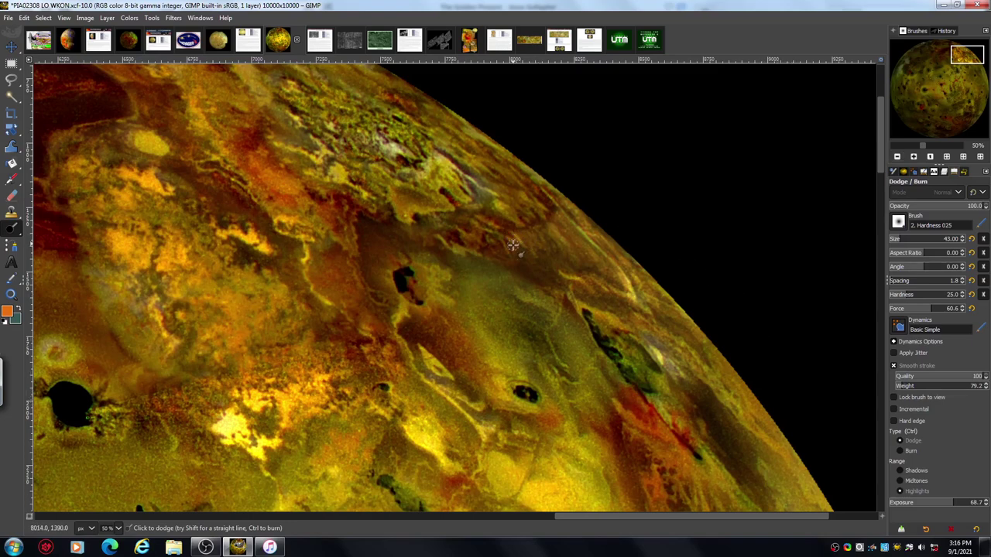
mouse_move(514, 246)
mouse_down()
mouse_move(452, 217)
mouse_move(507, 213)
mouse_up()
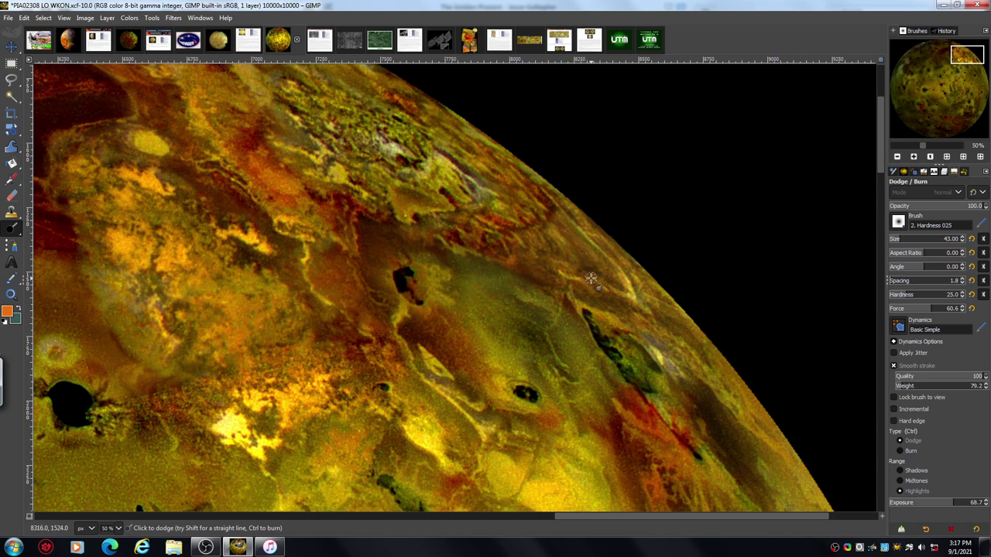
drag(879, 141, 877, 167)
drag(617, 522, 540, 522)
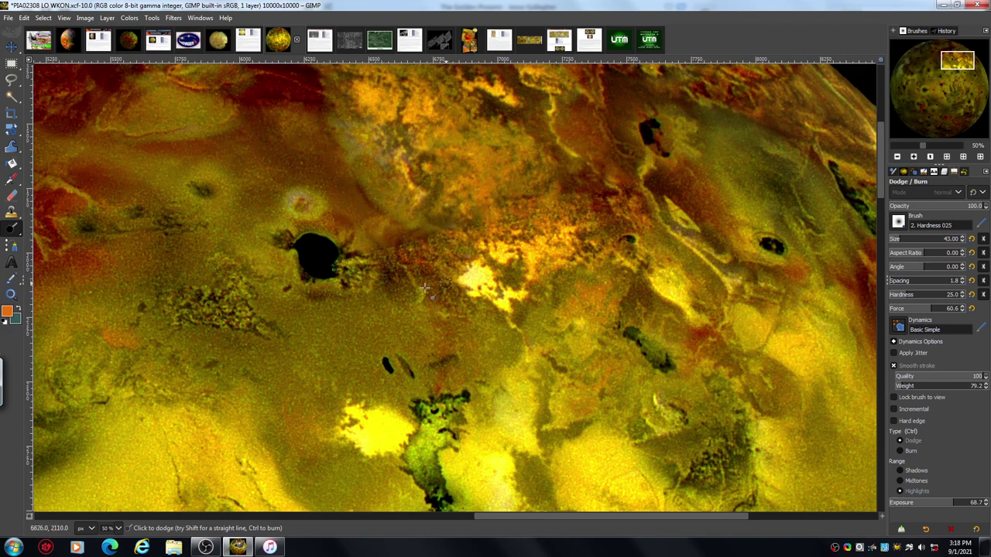
Zoom in near the black crater and set the tool to Burn, Shadows range, exposure 29.1.
click(914, 156)
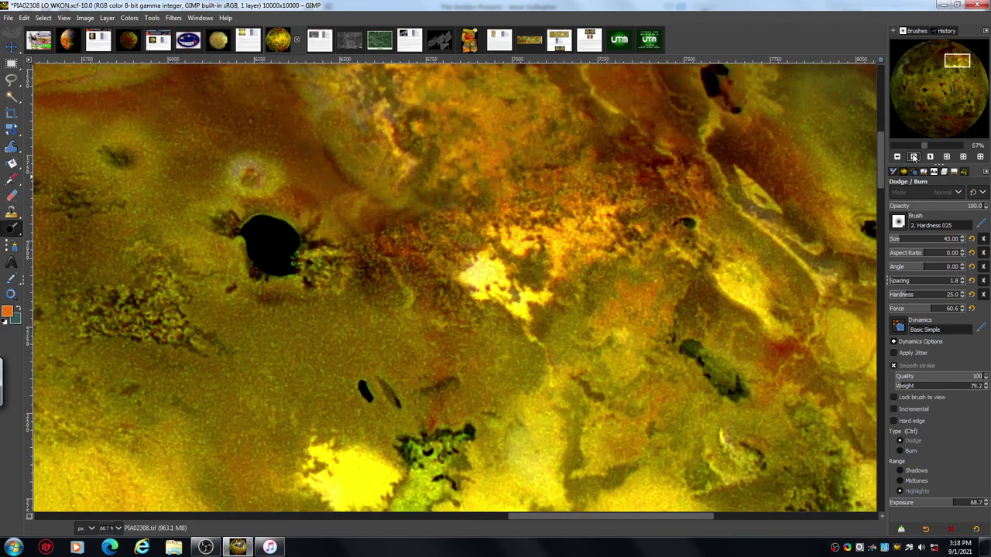
click(914, 157)
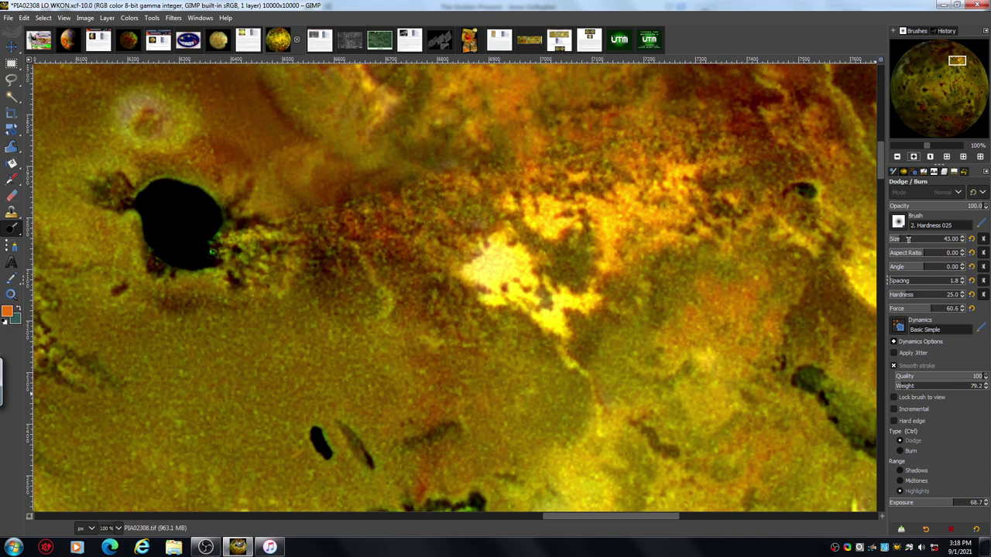
click(897, 157)
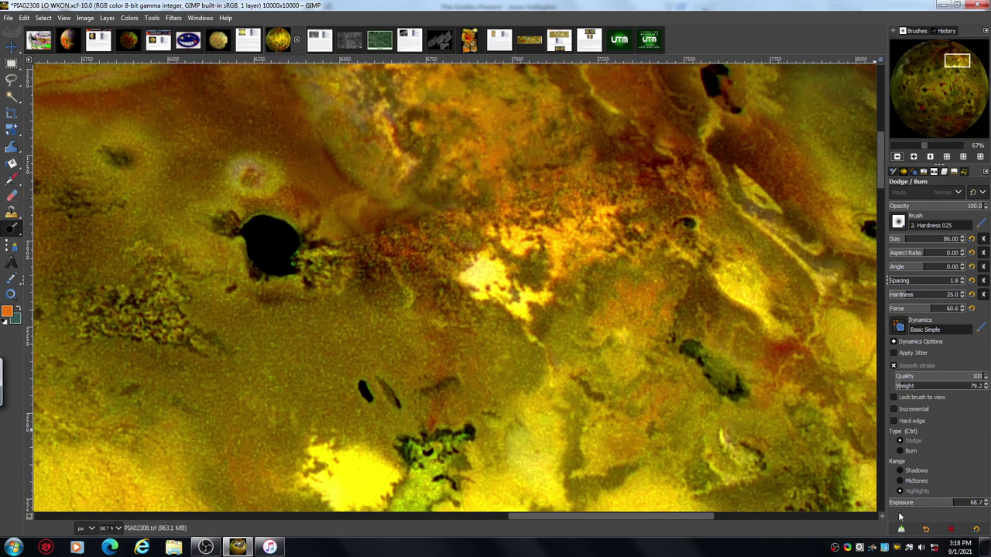
click(900, 451)
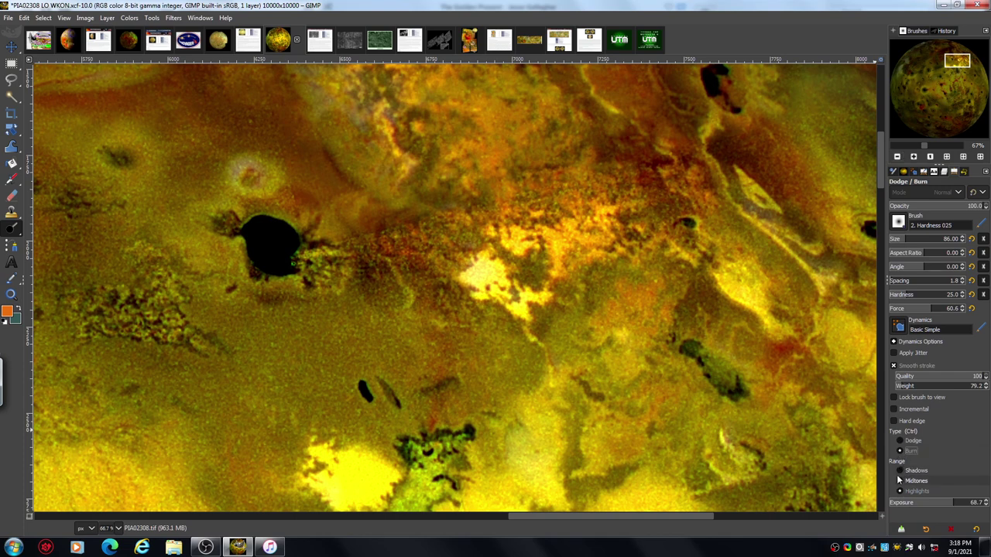
click(900, 470)
click(917, 503)
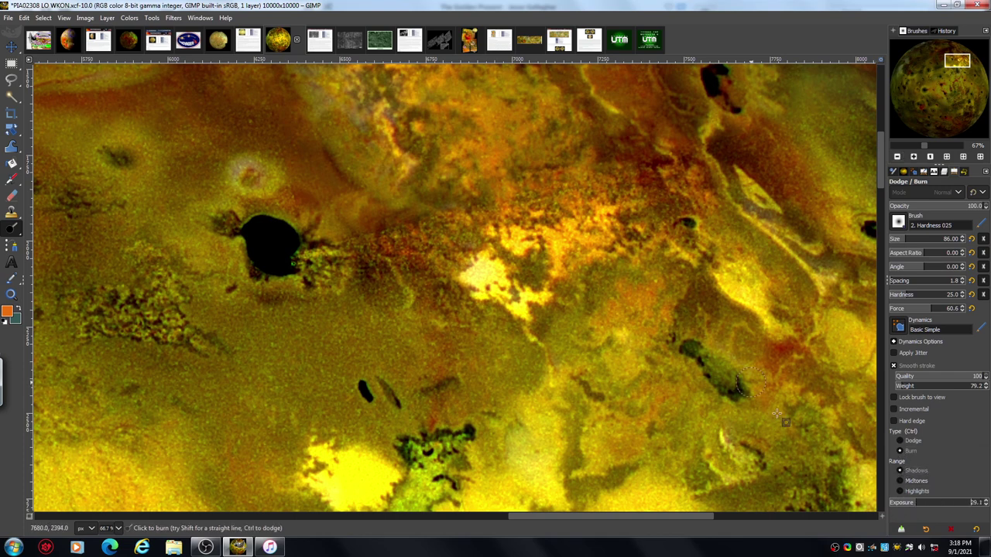
Burn the terrain right of the black crater, the upper orange area and around the yellow patch.
mouse_move(666, 217)
mouse_down()
mouse_move(682, 182)
mouse_move(660, 177)
mouse_move(625, 228)
mouse_move(513, 311)
mouse_move(502, 232)
mouse_move(635, 184)
mouse_move(482, 219)
mouse_up()
mouse_move(434, 229)
mouse_down()
mouse_move(391, 257)
mouse_move(313, 229)
mouse_move(316, 245)
mouse_move(357, 277)
mouse_move(319, 283)
mouse_move(391, 293)
mouse_move(410, 275)
mouse_move(446, 286)
mouse_move(478, 244)
mouse_move(576, 194)
mouse_up()
mouse_move(499, 183)
mouse_down()
mouse_move(533, 172)
mouse_move(605, 186)
mouse_move(605, 168)
mouse_move(565, 176)
mouse_move(653, 145)
mouse_move(607, 139)
mouse_move(587, 109)
mouse_up()
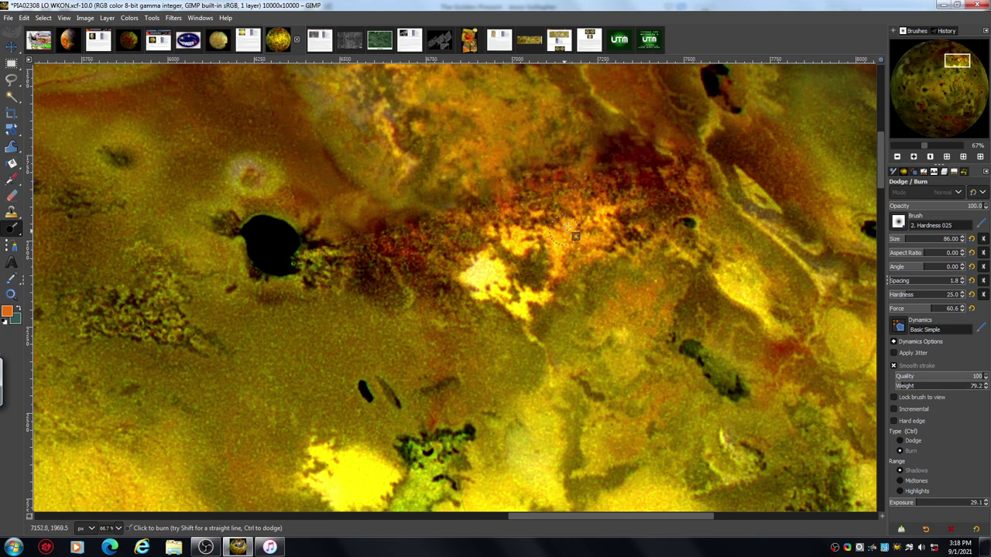
mouse_move(487, 270)
mouse_down()
mouse_move(504, 292)
mouse_move(489, 278)
mouse_move(528, 315)
mouse_move(479, 271)
mouse_move(480, 303)
mouse_move(536, 259)
mouse_move(520, 240)
mouse_move(524, 251)
mouse_move(553, 243)
mouse_move(556, 254)
mouse_move(553, 241)
mouse_move(561, 278)
mouse_move(588, 242)
mouse_up()
mouse_move(768, 276)
mouse_down()
mouse_move(733, 274)
mouse_move(730, 286)
mouse_move(681, 243)
mouse_move(742, 298)
mouse_up()
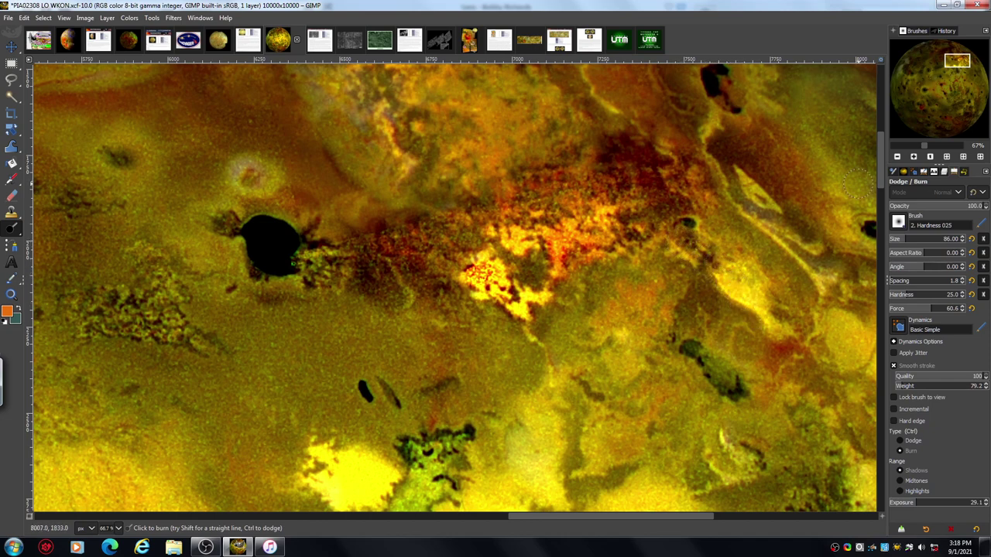
Switch back to Dodge with higher exposure, zoom to 150%, and lighten the dark area right of the crater.
click(900, 442)
click(961, 504)
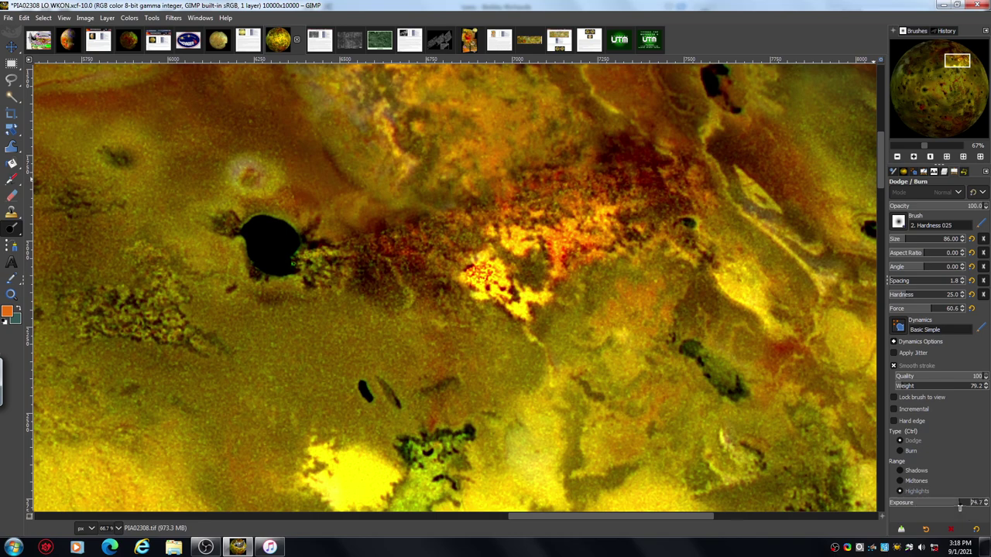
click(914, 157)
click(913, 157)
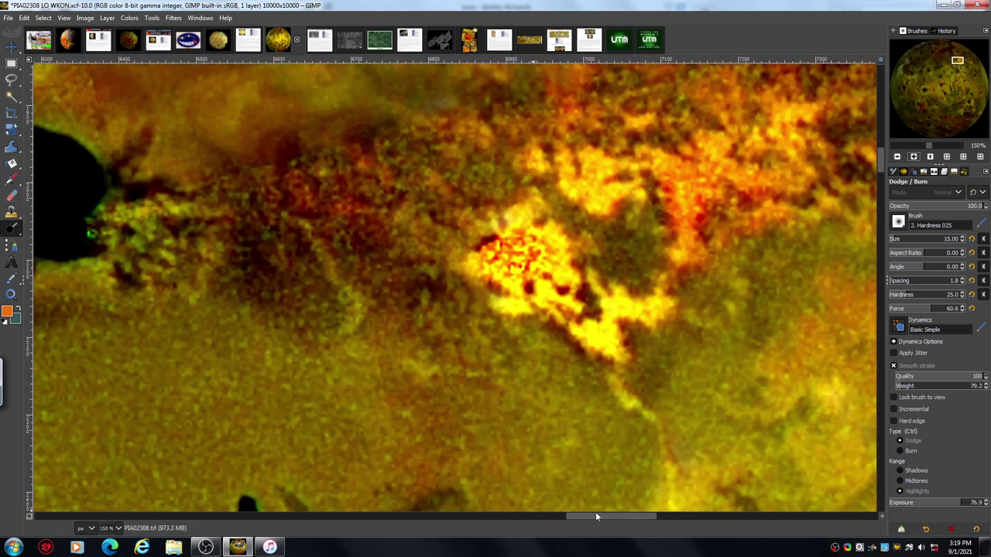
drag(595, 516, 564, 516)
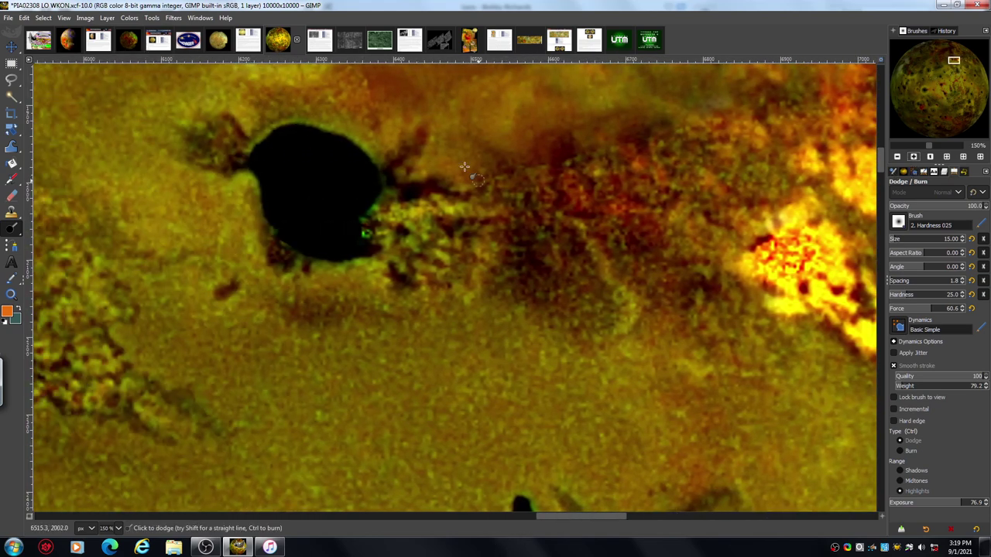
mouse_move(466, 211)
mouse_down()
mouse_move(467, 227)
mouse_move(496, 215)
mouse_move(478, 192)
mouse_up()
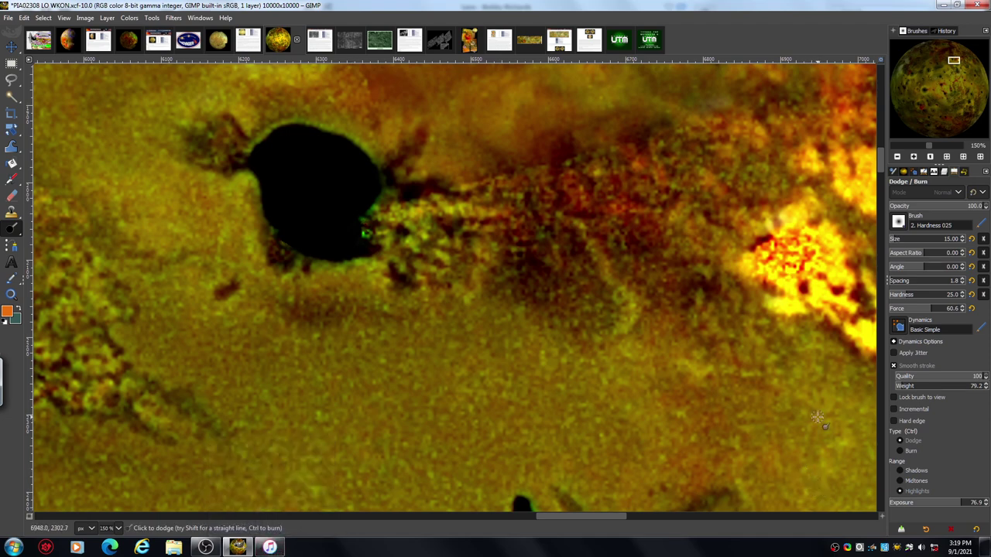
Go fullscreen and brighten the orange streak beside the black crater.
key(F11)
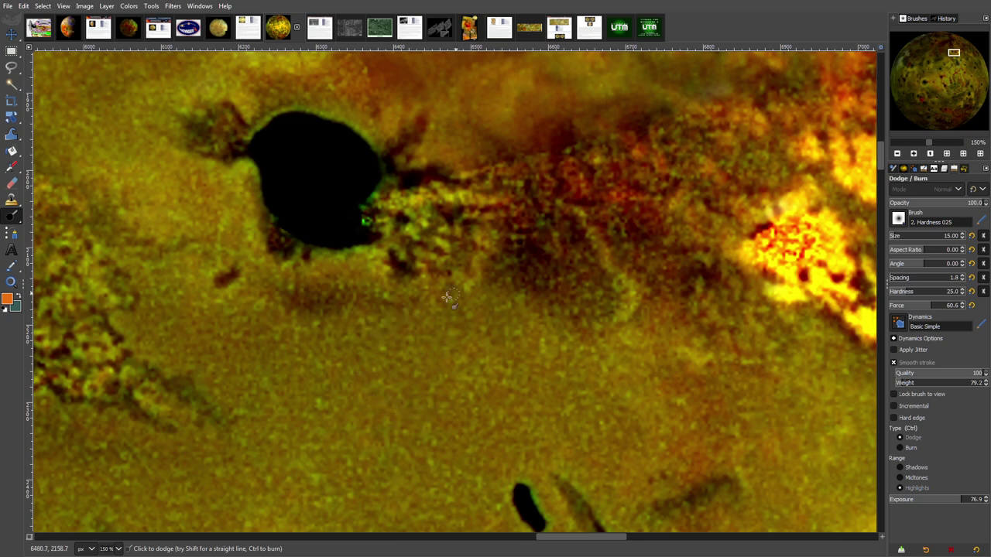
click(521, 210)
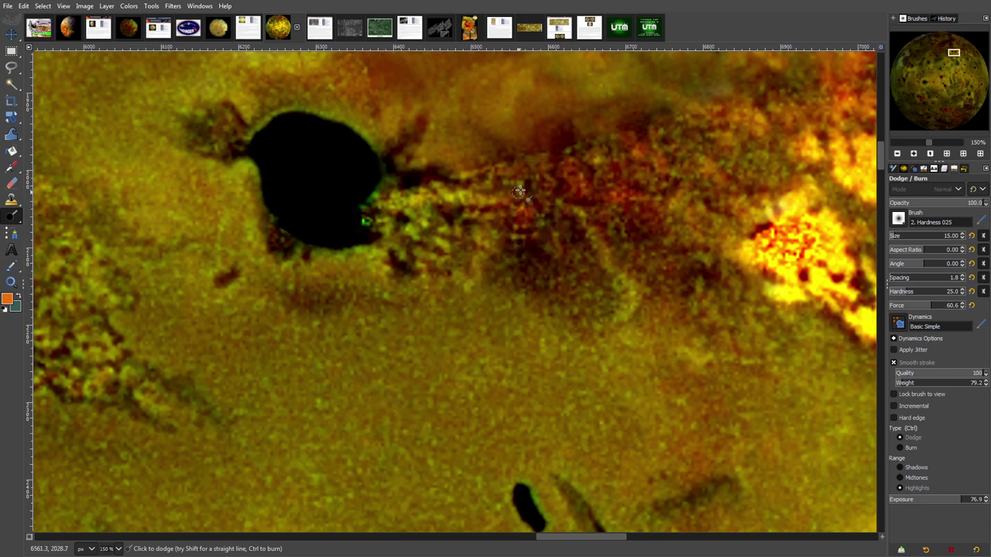
drag(519, 191, 525, 170)
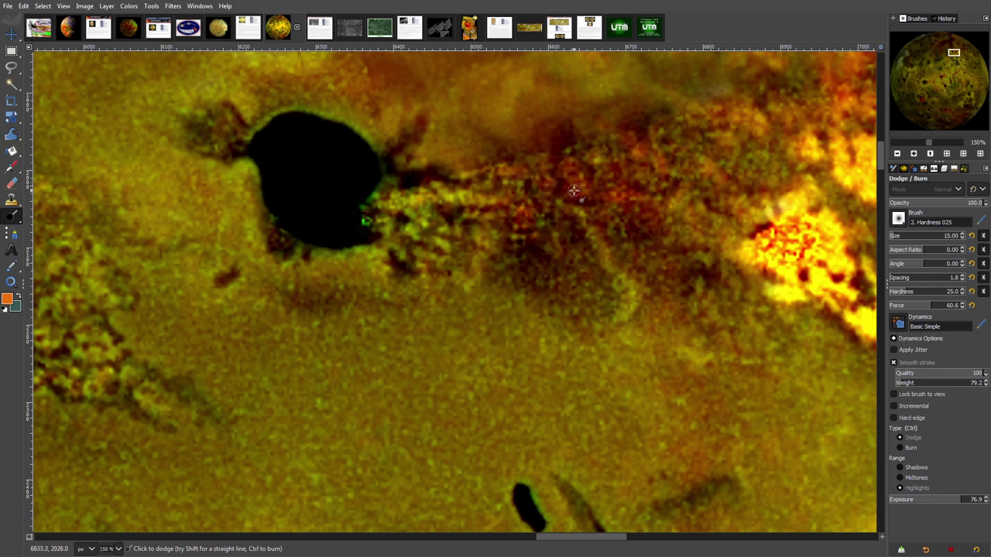
key(F11)
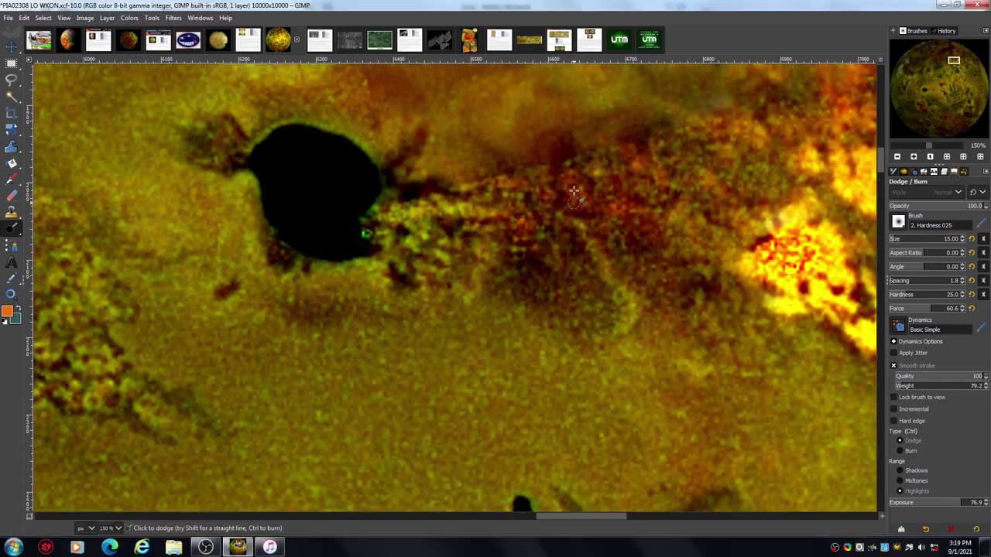
key(F11)
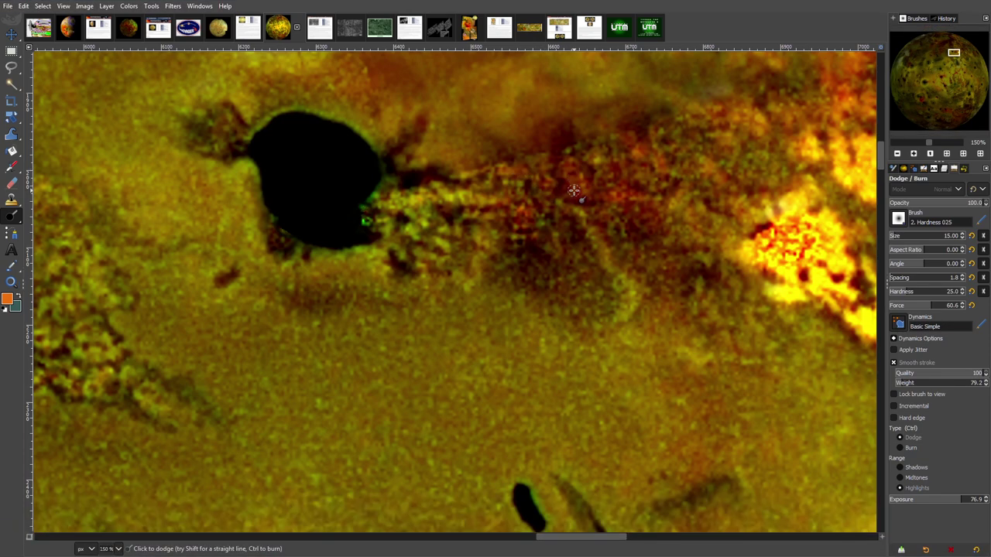
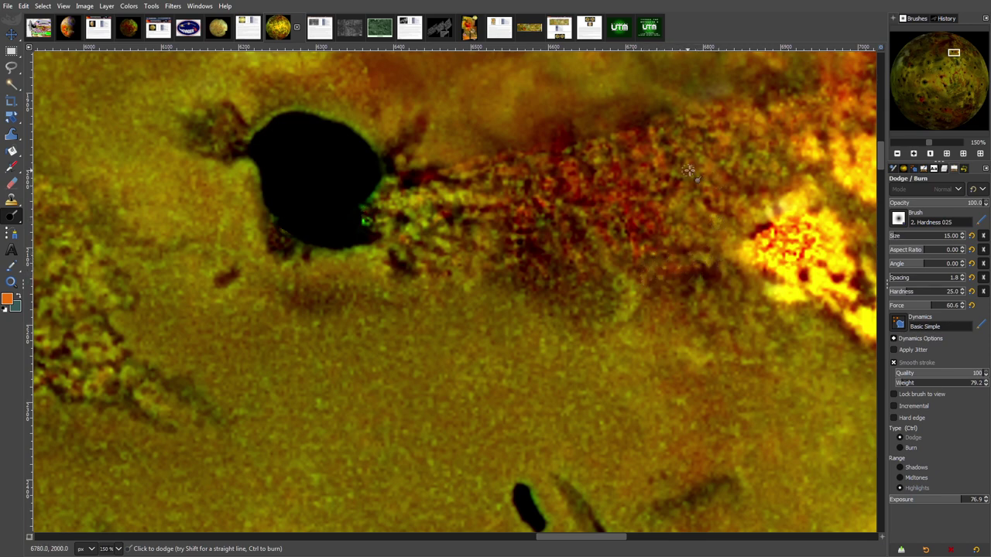
Dodge across the reddish streak and along the black spot's lower-left and upper-left edges.
mouse_move(693, 140)
mouse_down()
mouse_move(694, 116)
mouse_move(758, 116)
mouse_up()
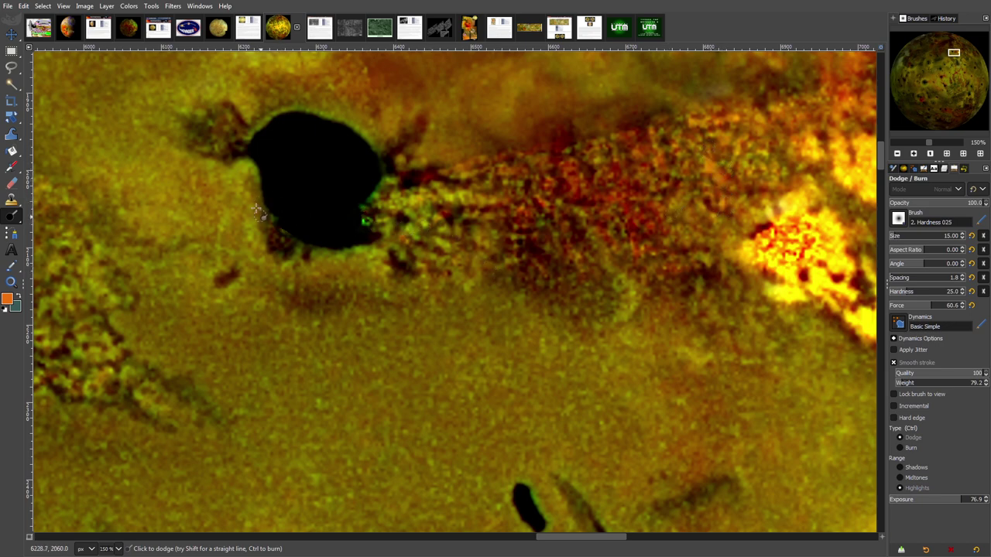
mouse_move(276, 240)
mouse_down()
mouse_move(294, 246)
mouse_move(282, 231)
mouse_move(289, 246)
mouse_up()
mouse_move(209, 144)
mouse_down()
mouse_move(240, 146)
mouse_move(238, 120)
mouse_move(219, 118)
mouse_move(209, 132)
mouse_move(202, 121)
mouse_move(232, 135)
mouse_move(226, 112)
mouse_move(236, 115)
mouse_move(252, 139)
mouse_move(259, 124)
mouse_move(284, 116)
mouse_move(343, 126)
mouse_move(417, 183)
mouse_move(374, 186)
mouse_move(387, 160)
mouse_move(378, 168)
mouse_move(407, 147)
mouse_move(382, 162)
mouse_move(390, 151)
mouse_move(382, 161)
mouse_move(568, 232)
mouse_move(534, 250)
mouse_move(546, 254)
mouse_move(533, 264)
mouse_move(549, 295)
mouse_up()
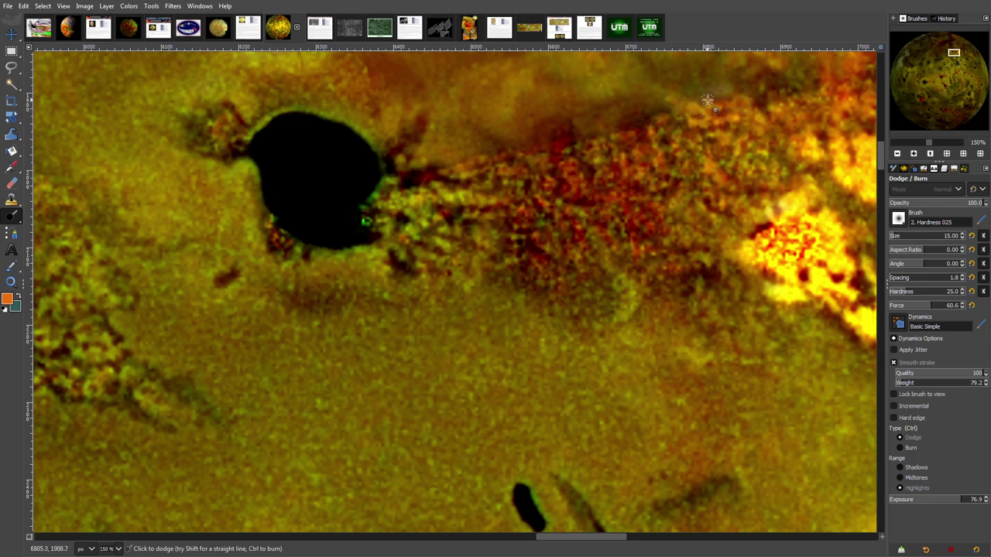
mouse_move(707, 101)
mouse_down()
mouse_move(734, 101)
mouse_move(730, 89)
mouse_move(743, 96)
mouse_move(711, 94)
mouse_move(742, 82)
mouse_move(763, 103)
mouse_move(758, 84)
mouse_move(786, 91)
mouse_move(810, 79)
mouse_move(803, 71)
mouse_move(787, 73)
mouse_move(808, 84)
mouse_move(790, 80)
mouse_move(790, 62)
mouse_move(830, 69)
mouse_move(764, 96)
mouse_up()
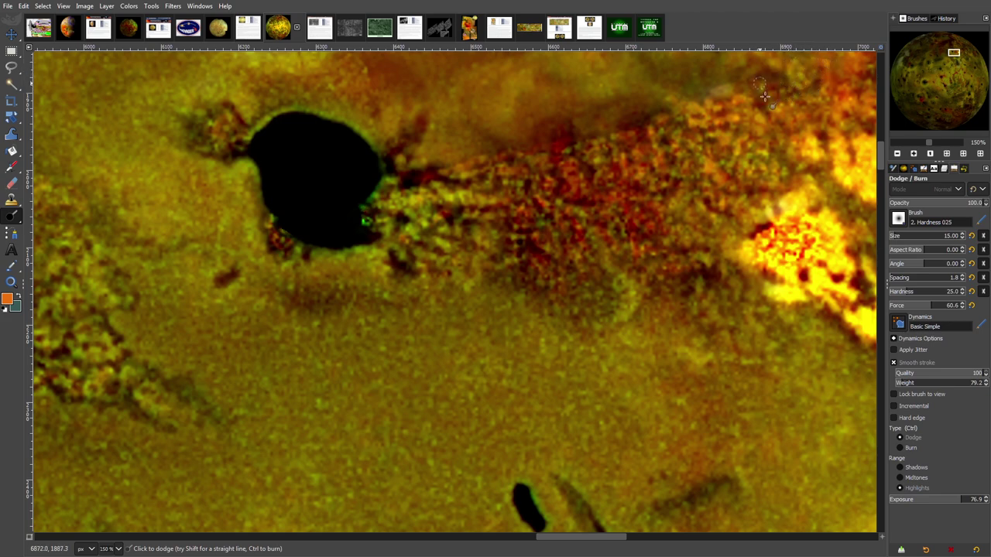
drag(820, 184, 831, 193)
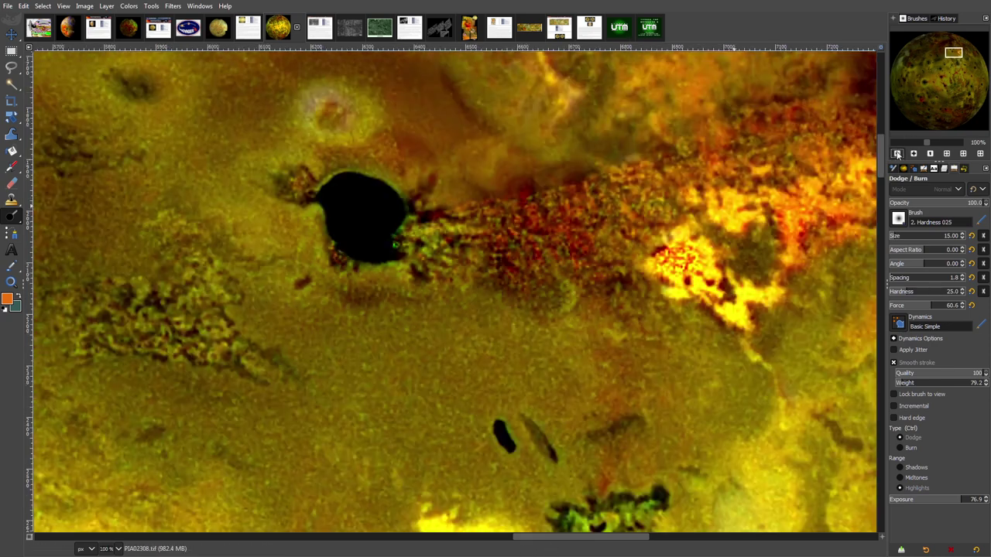
Zoom out to 100%, pan across the mosaic, then zoom out to 66.7% and 50%.
click(898, 154)
drag(571, 541, 613, 546)
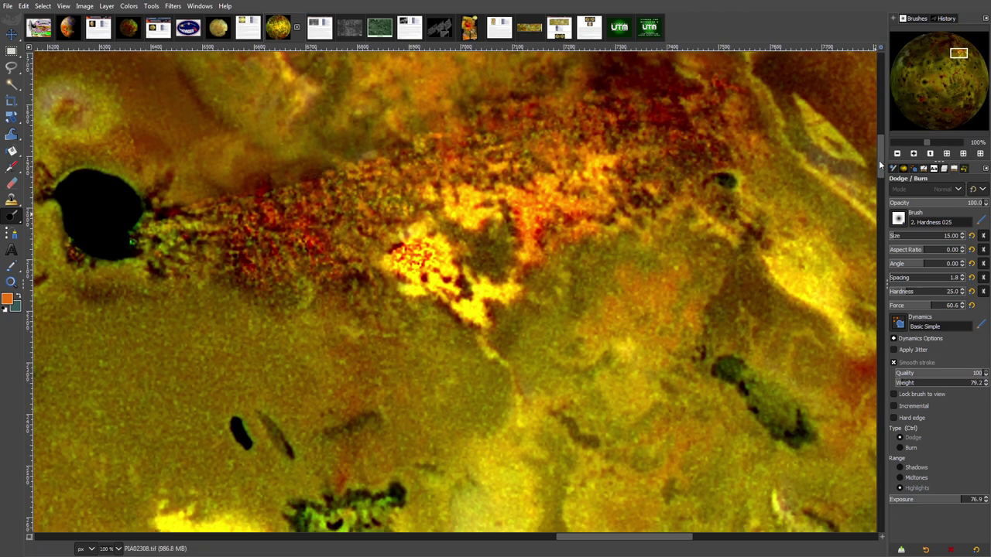
mouse_move(880, 165)
mouse_down()
mouse_move(880, 144)
mouse_move(882, 170)
mouse_move(879, 159)
mouse_up()
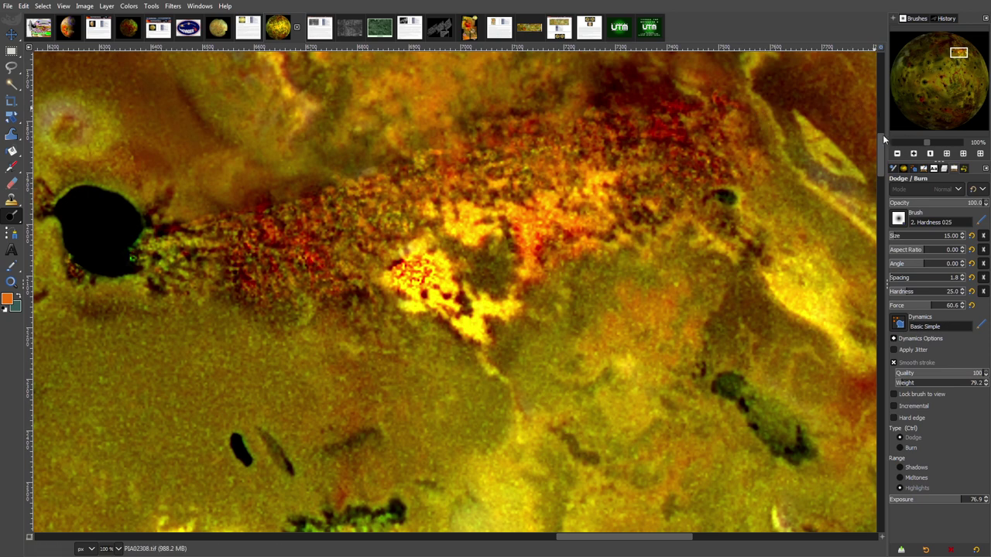
click(897, 154)
click(897, 154)
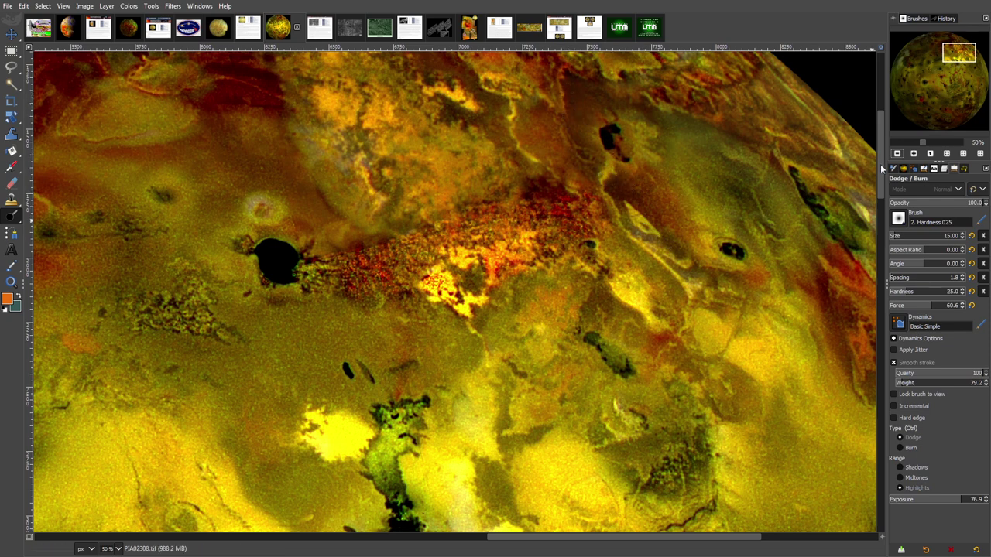
Zoom to 67%, set the dodge brush size to 30, and brighten the ridge line.
scroll(881, 168, up, 3)
click(913, 154)
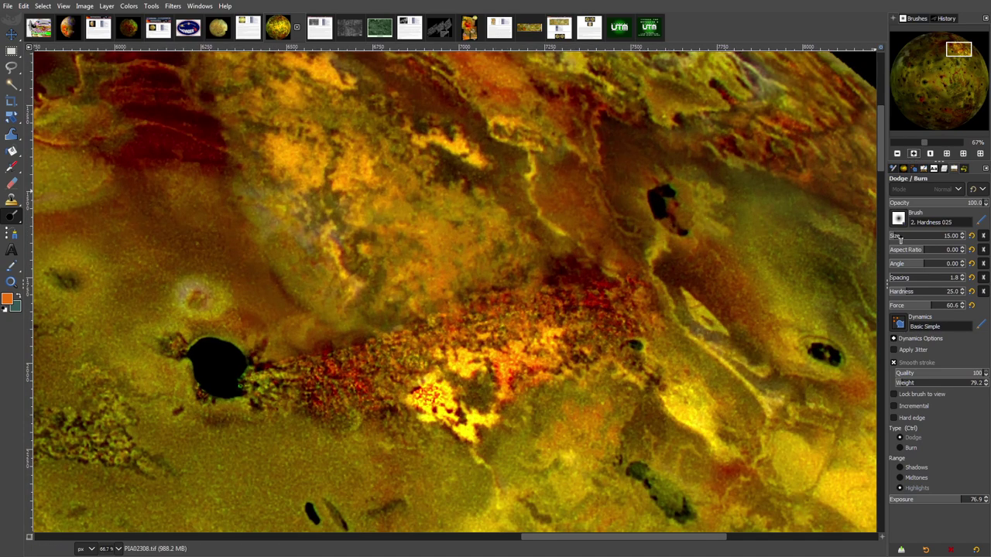
click(900, 238)
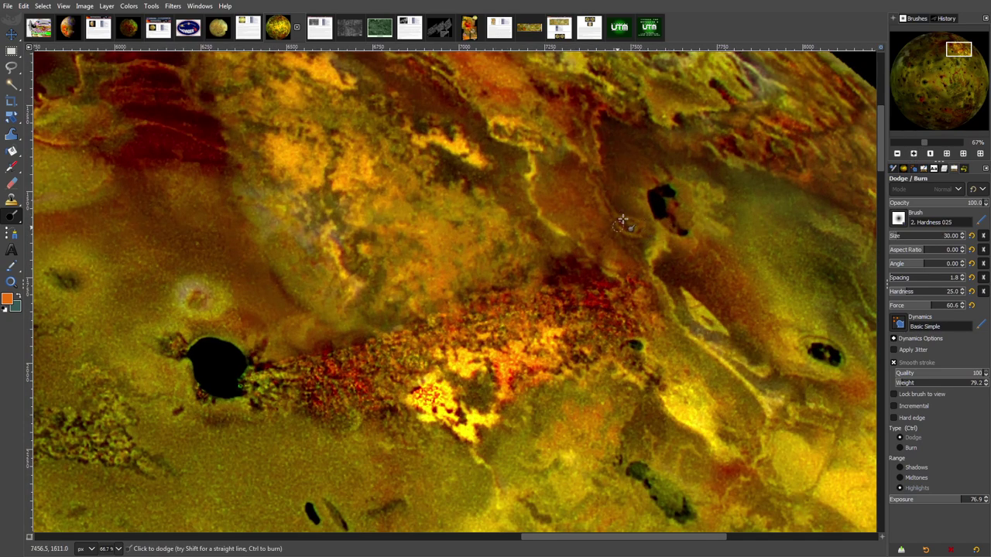
mouse_move(622, 221)
mouse_down()
mouse_move(588, 147)
mouse_move(602, 209)
mouse_move(640, 250)
mouse_move(626, 248)
mouse_move(650, 278)
mouse_move(648, 265)
mouse_move(675, 283)
mouse_move(662, 265)
mouse_up()
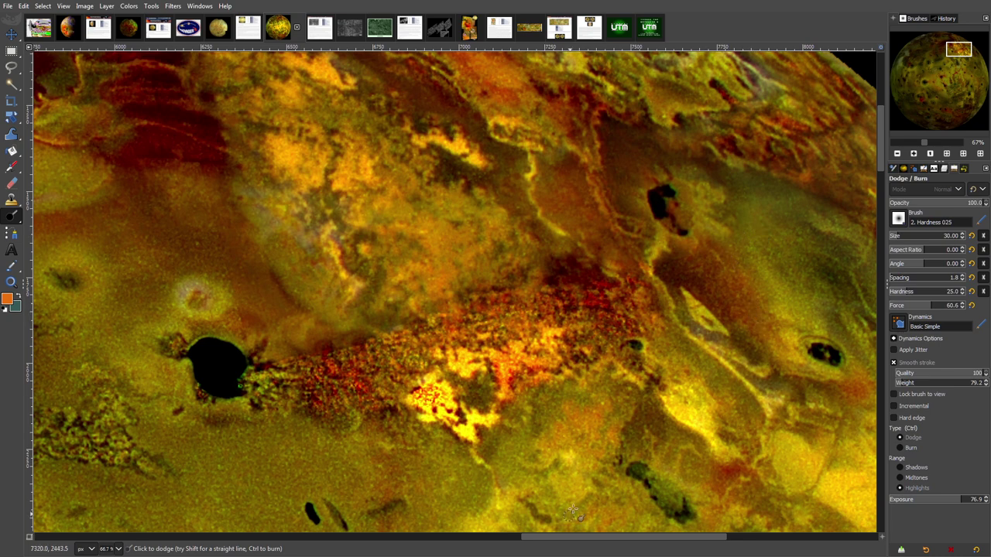
Lighten the terrain right of centre, above the dark green patch, and the speckled patches.
scroll(572, 511, right, 5)
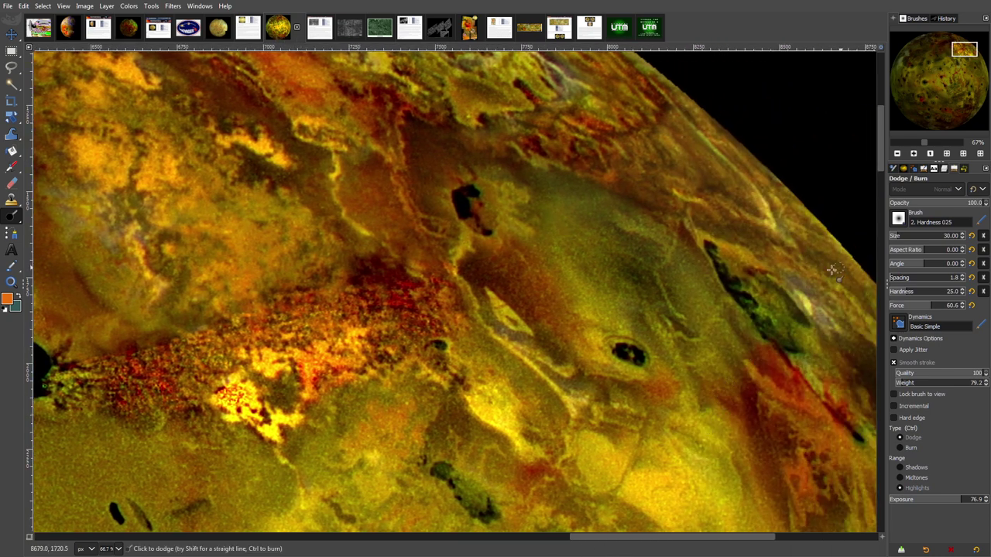
drag(879, 150, 882, 179)
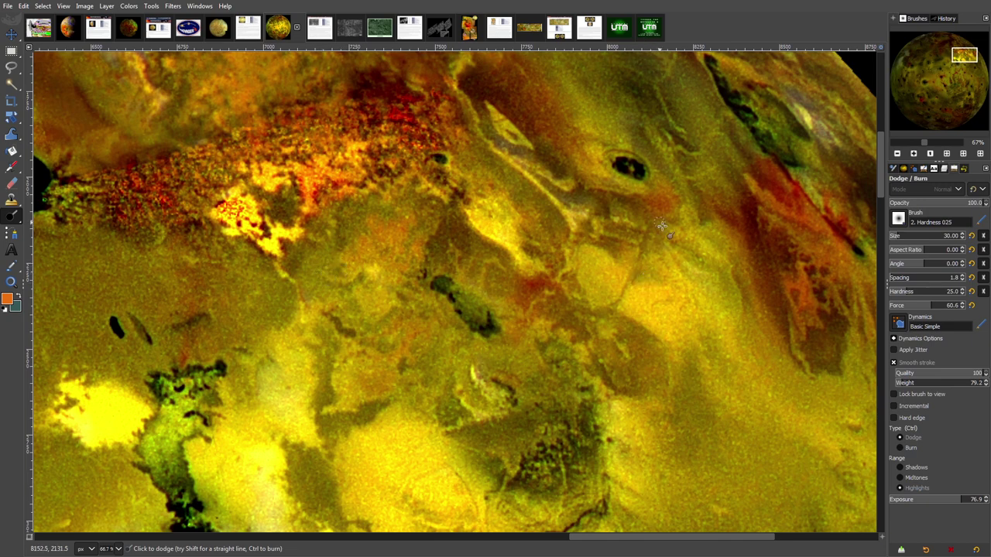
mouse_move(617, 204)
mouse_down()
mouse_move(644, 221)
mouse_move(584, 193)
mouse_move(612, 203)
mouse_move(579, 206)
mouse_move(623, 235)
mouse_move(643, 241)
mouse_move(652, 233)
mouse_up()
mouse_move(483, 251)
mouse_down()
mouse_move(438, 272)
mouse_move(452, 278)
mouse_move(437, 283)
mouse_move(478, 332)
mouse_move(490, 318)
mouse_up()
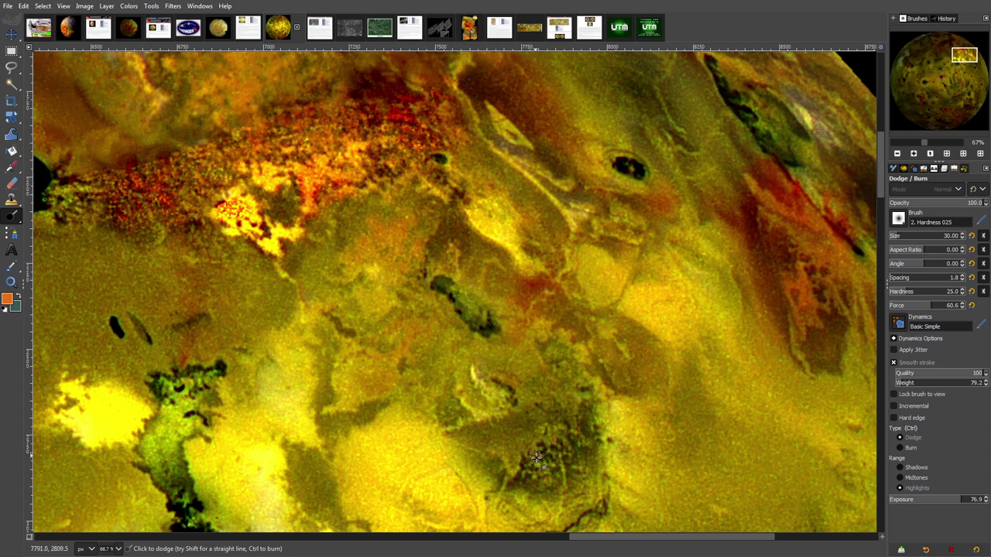
mouse_move(568, 445)
mouse_down()
mouse_move(528, 480)
mouse_move(556, 476)
mouse_move(558, 462)
mouse_move(576, 472)
mouse_move(582, 456)
mouse_move(571, 422)
mouse_move(582, 398)
mouse_move(550, 354)
mouse_move(590, 385)
mouse_move(590, 377)
mouse_up()
drag(457, 406, 450, 417)
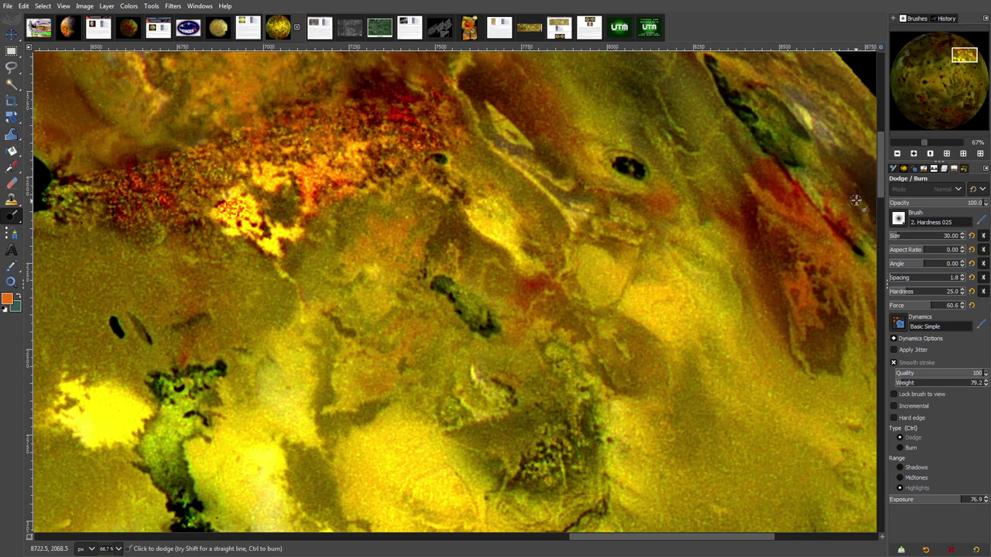
scroll(882, 179, down, 2)
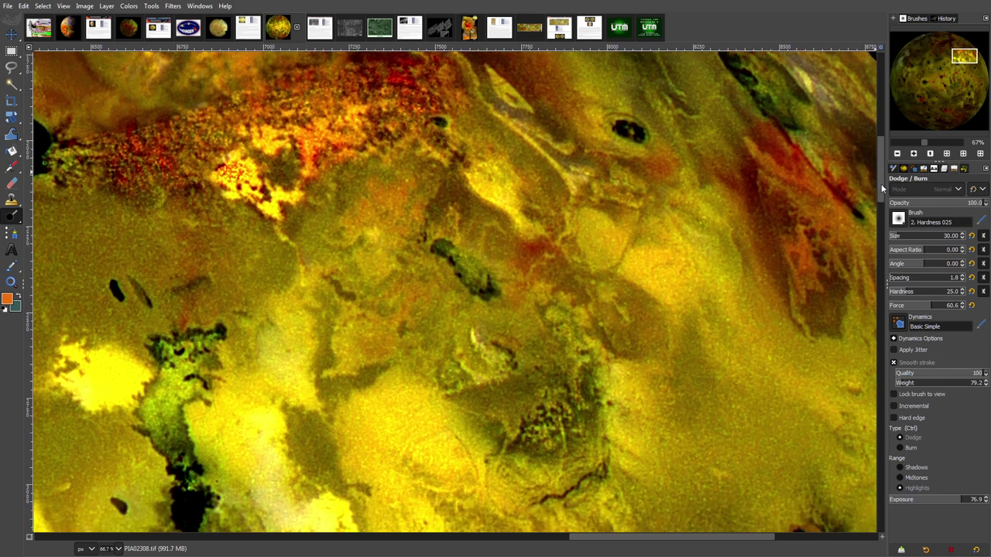
Pan down to the region with the green heart-shaped patch and two black spots.
drag(880, 183, 881, 198)
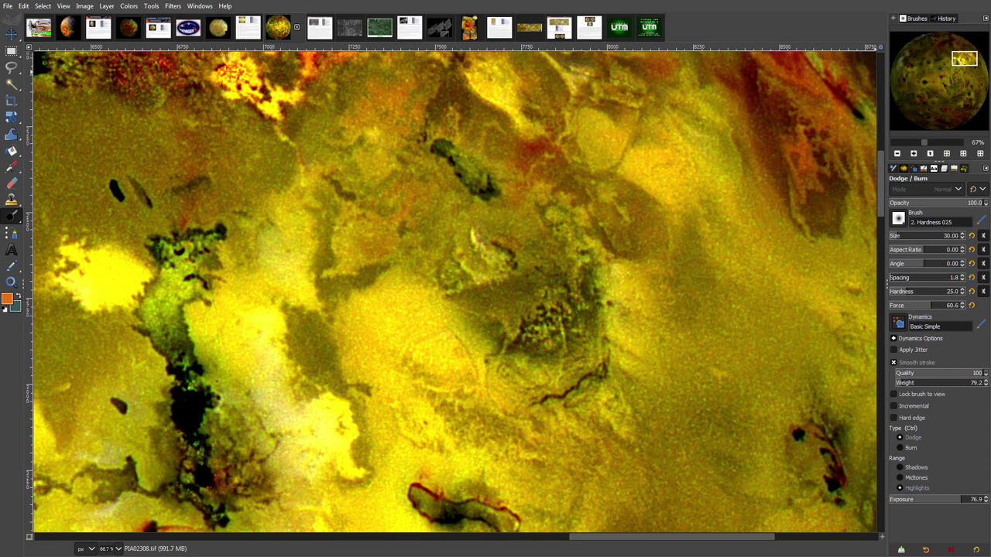
drag(878, 186, 883, 249)
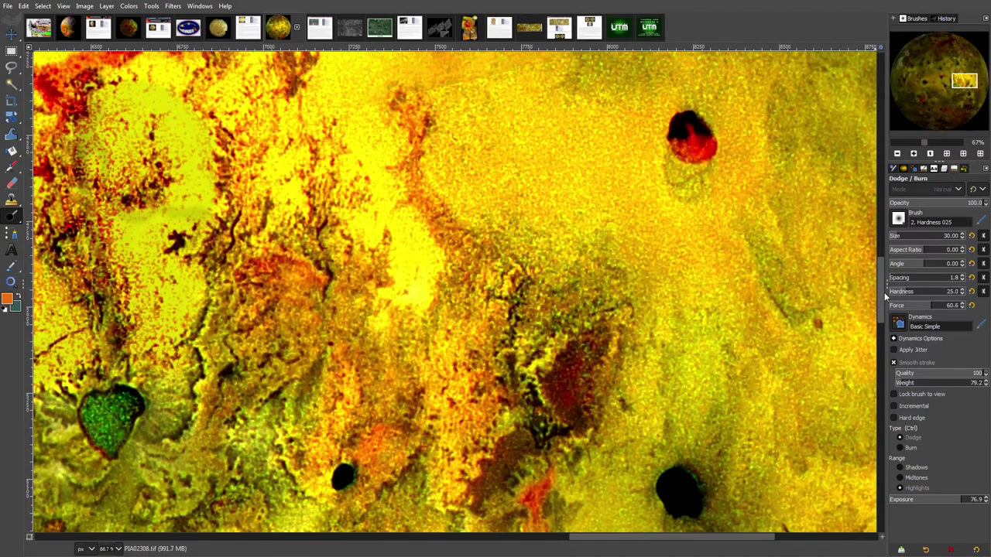
drag(885, 296, 885, 313)
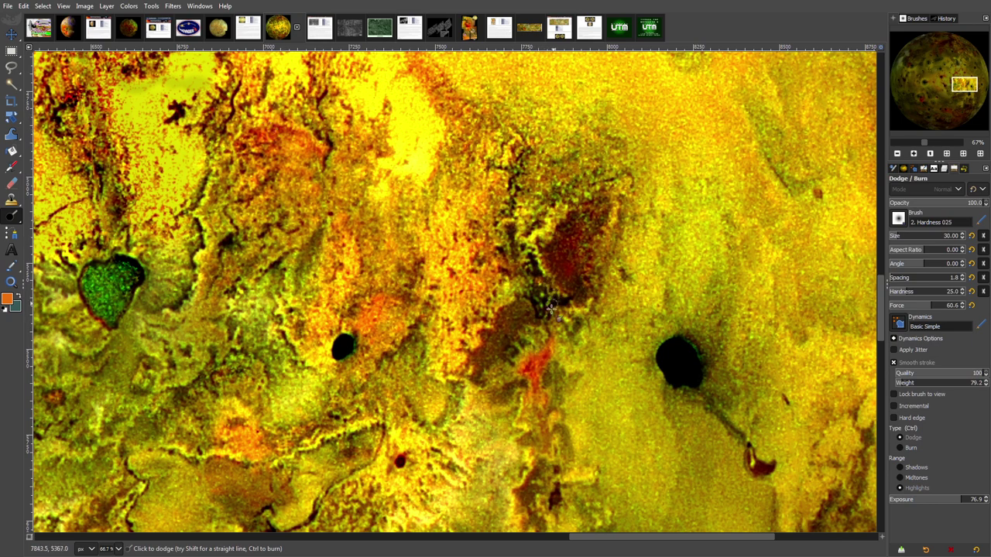
Zoom from 67% to 100% and then 150%, centring the view on the green heart.
click(914, 154)
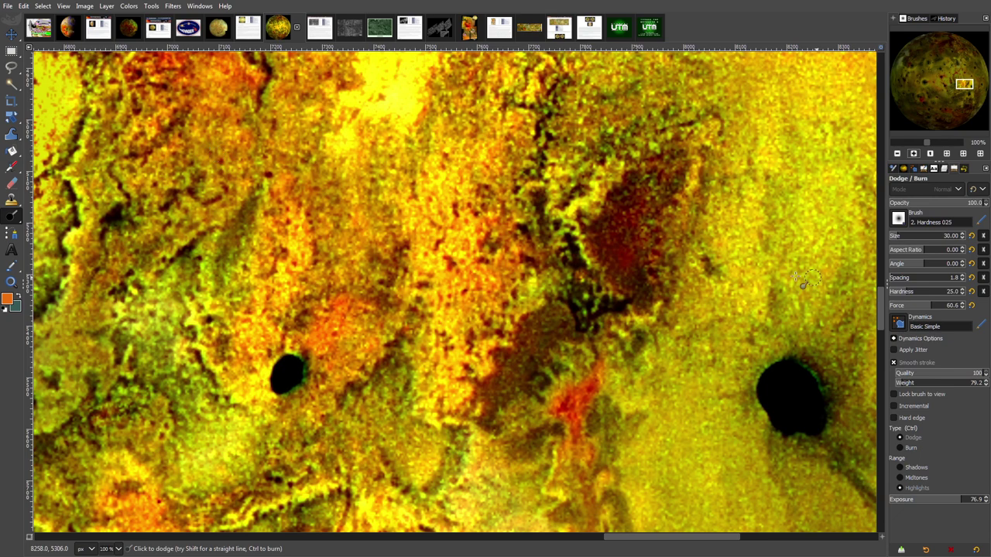
drag(882, 309, 881, 300)
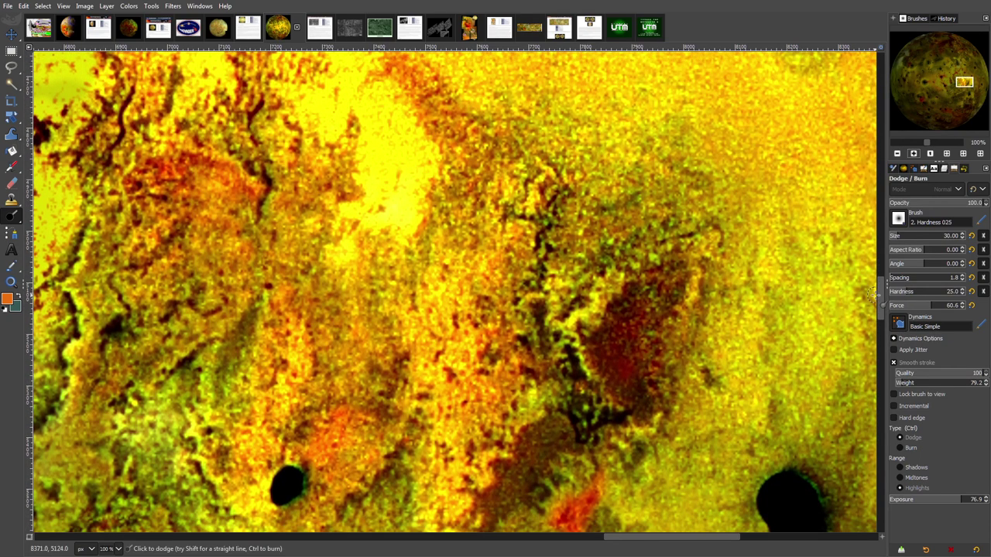
drag(622, 539, 547, 548)
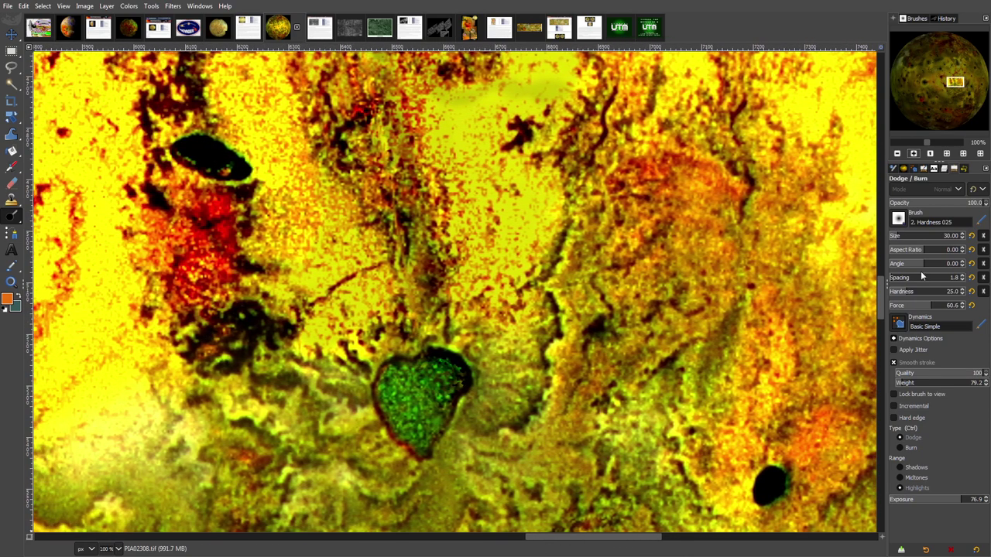
drag(881, 304, 878, 300)
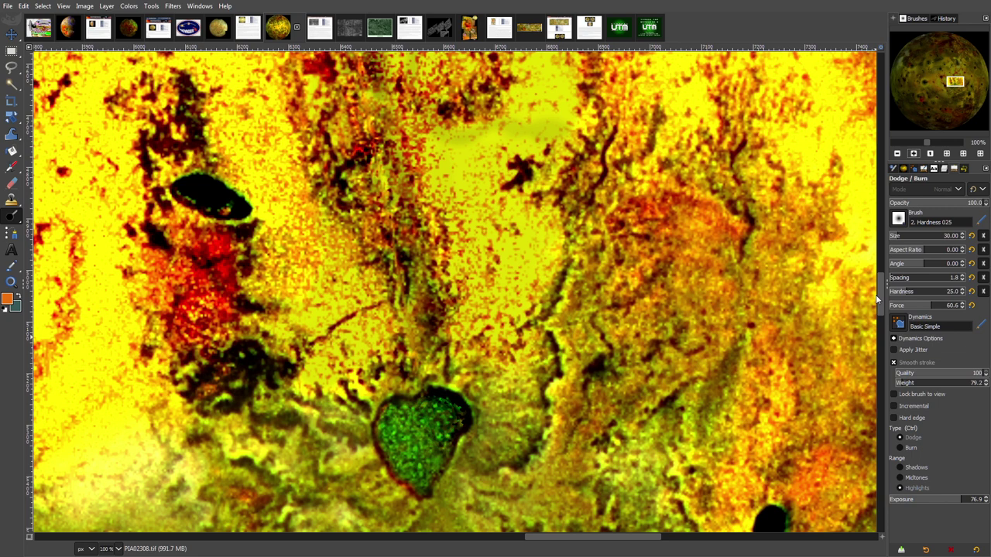
drag(878, 300, 878, 303)
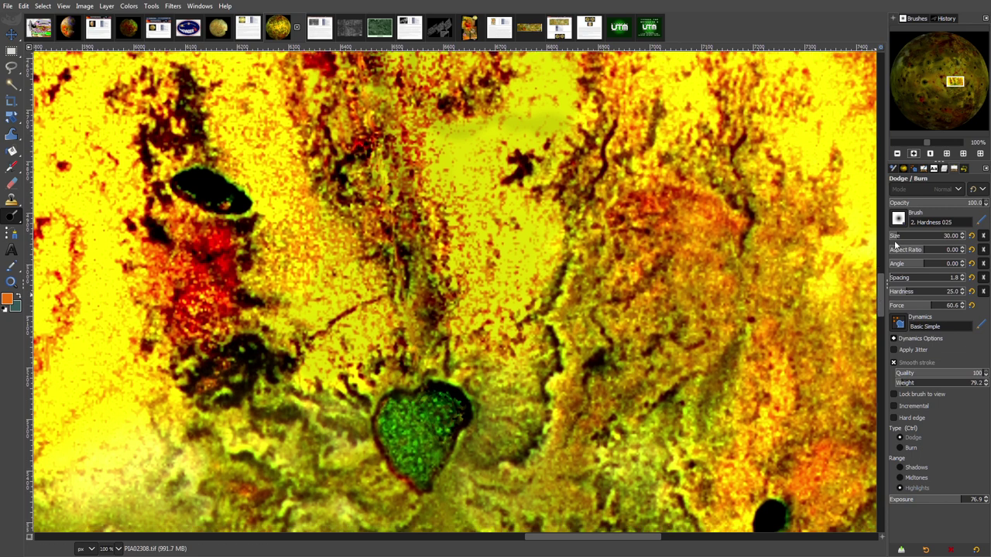
click(897, 153)
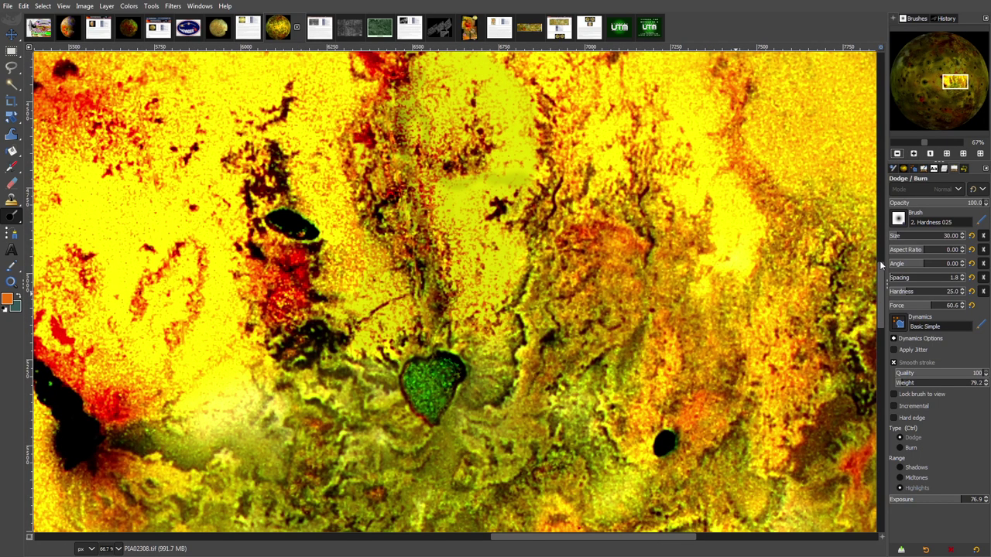
drag(879, 264, 879, 277)
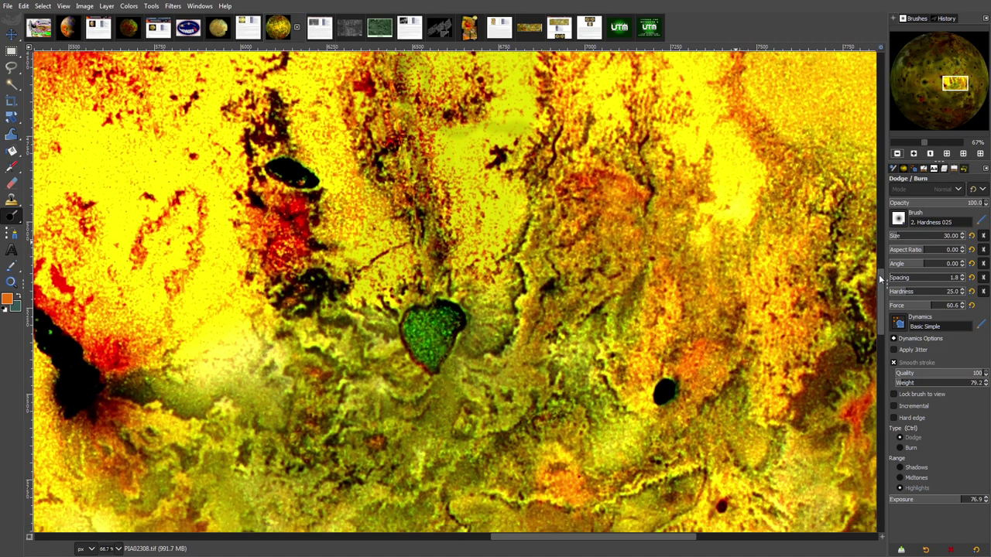
drag(880, 277, 880, 287)
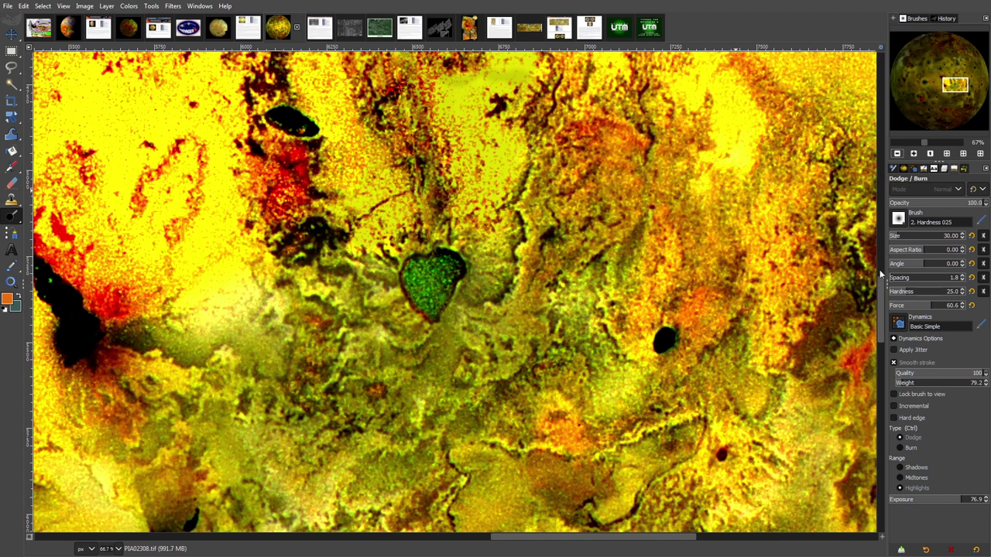
click(913, 153)
click(914, 153)
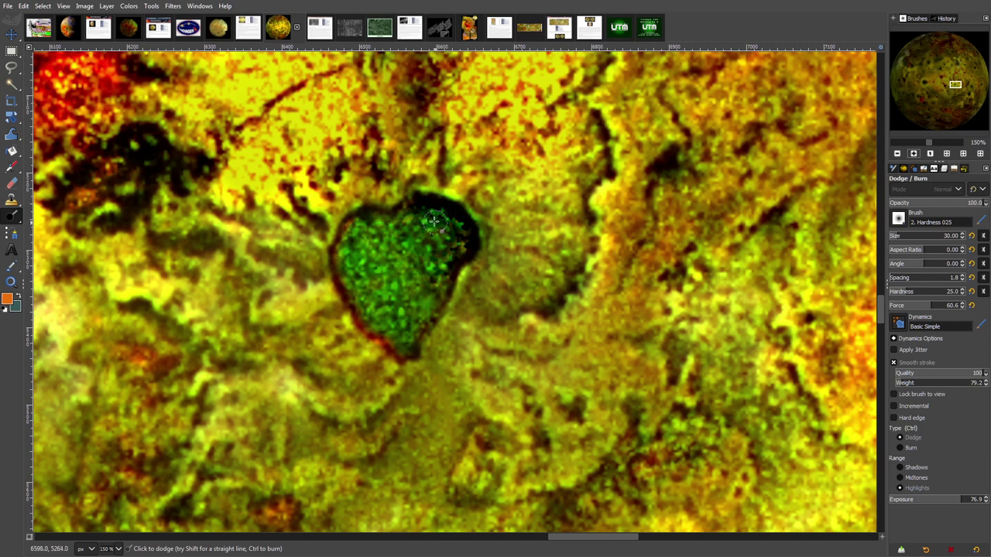
Lighten the green heart's upper-right interior, then re-centre and magnify on the dark oval crater above.
mouse_move(434, 217)
mouse_down()
mouse_move(413, 233)
mouse_move(396, 221)
mouse_move(407, 279)
mouse_move(380, 270)
mouse_move(410, 329)
mouse_move(430, 304)
mouse_move(444, 235)
mouse_move(348, 250)
mouse_move(372, 281)
mouse_move(370, 307)
mouse_move(454, 272)
mouse_move(439, 221)
mouse_move(447, 240)
mouse_up()
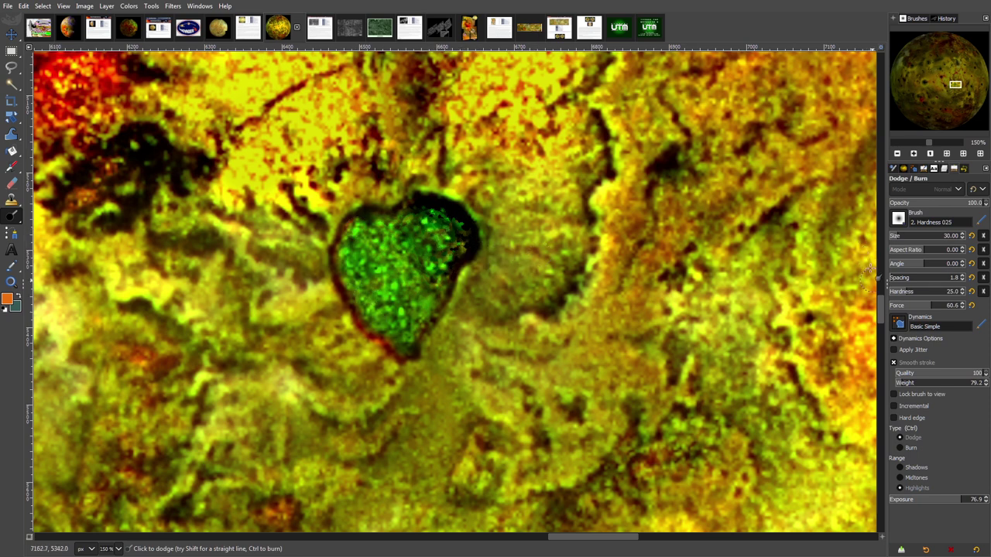
drag(880, 311, 878, 277)
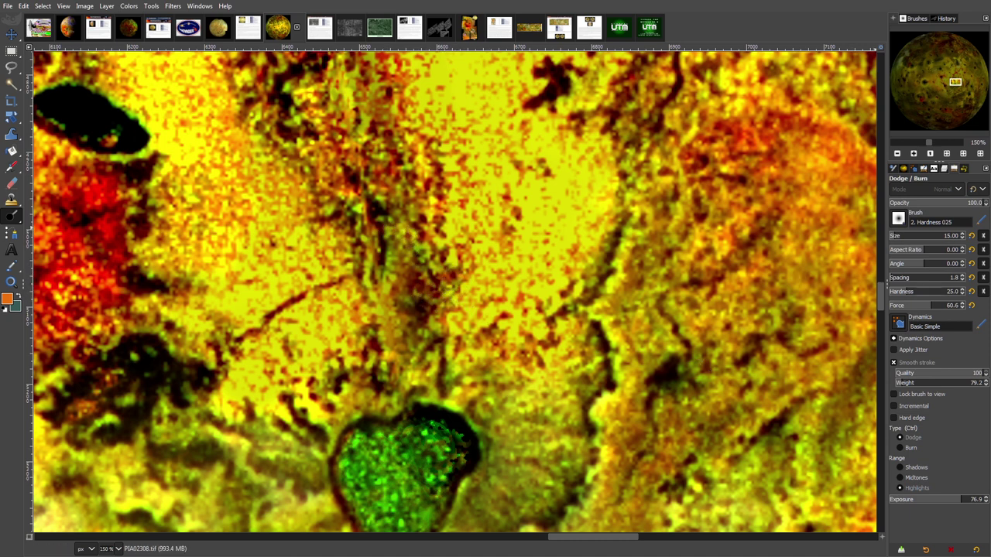
click(897, 154)
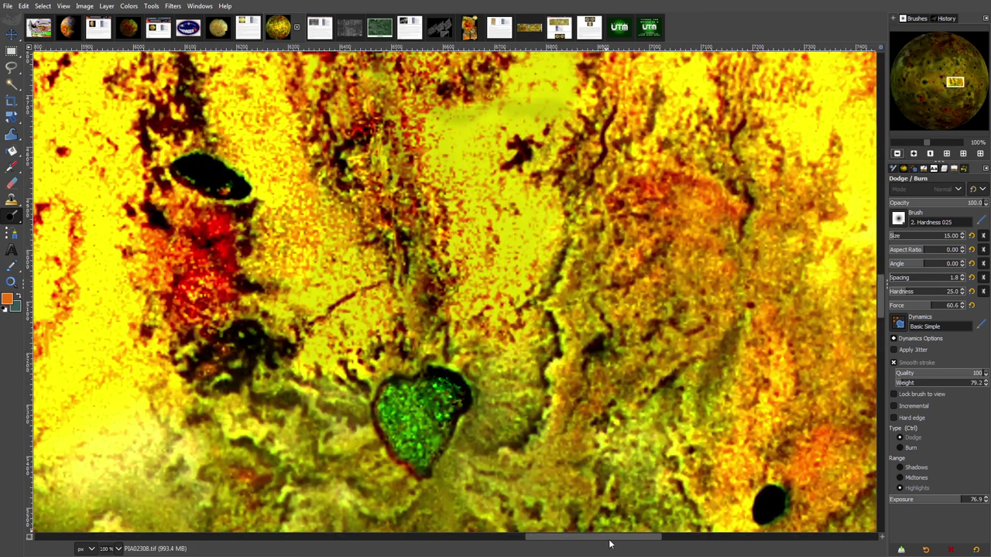
drag(607, 542, 564, 552)
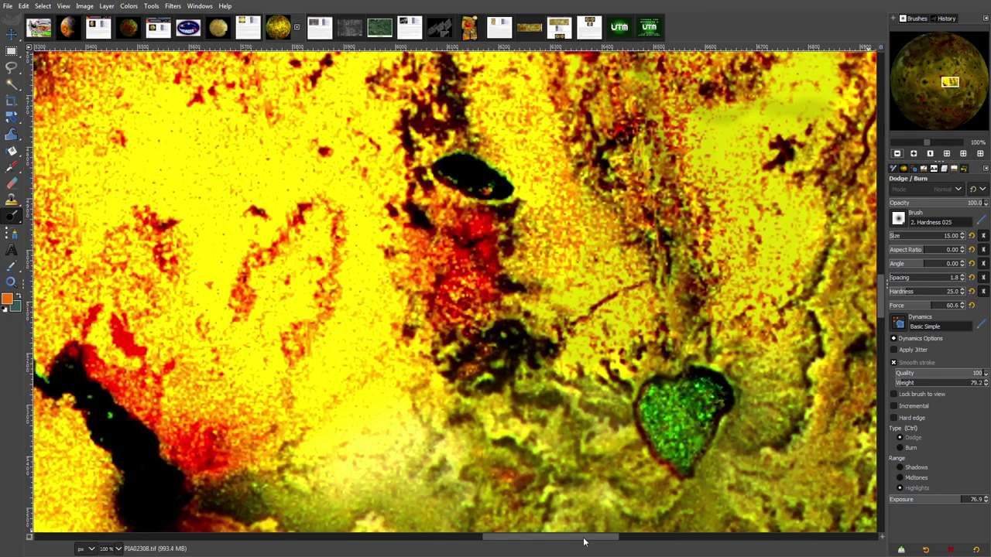
click(914, 155)
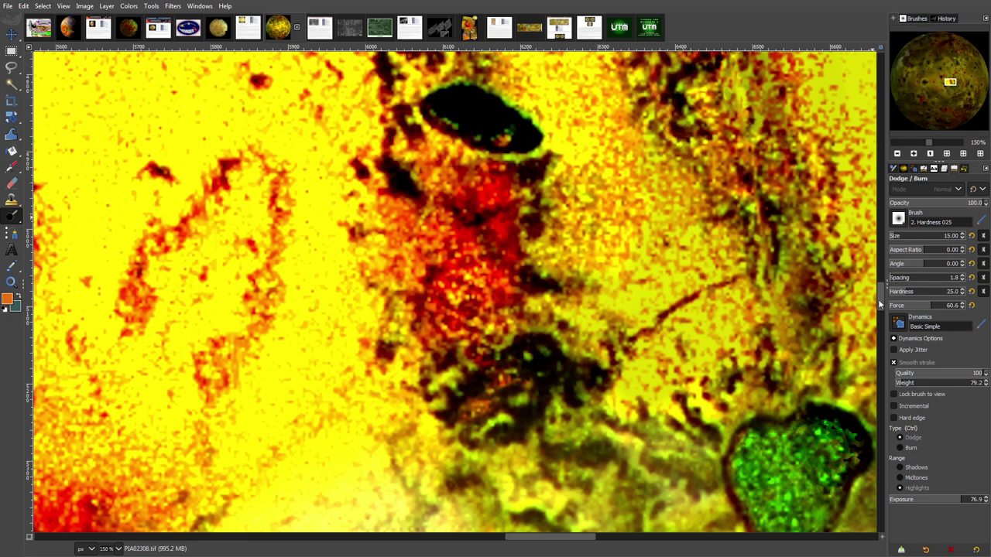
Zoom out to 100% and dodge the terrain to the right of the dark oval crater.
drag(879, 304, 878, 293)
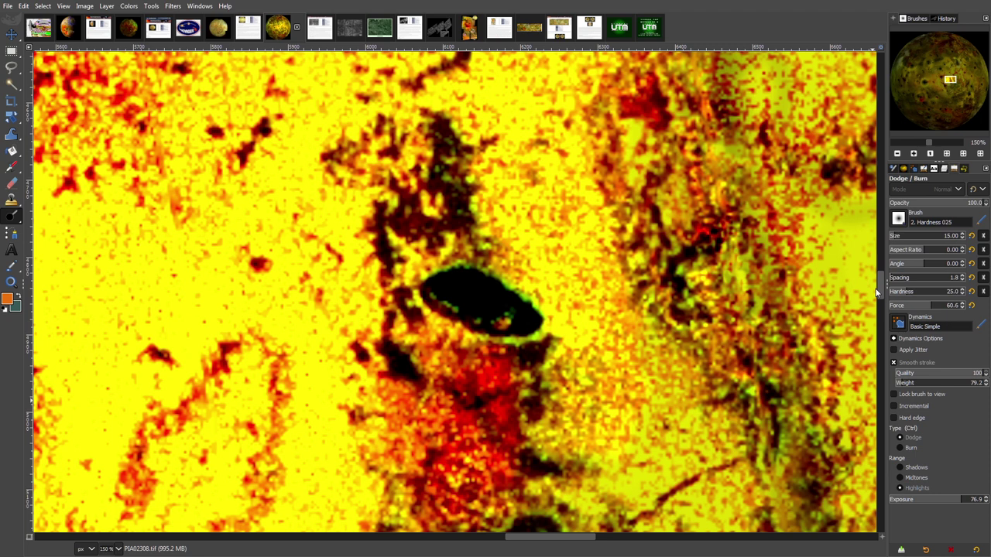
drag(878, 293, 878, 292)
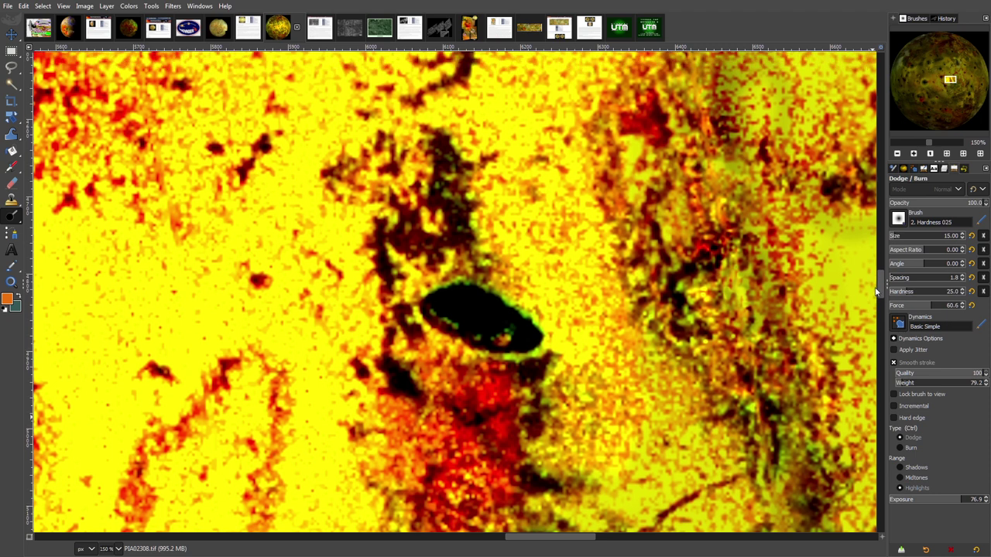
drag(558, 540, 573, 541)
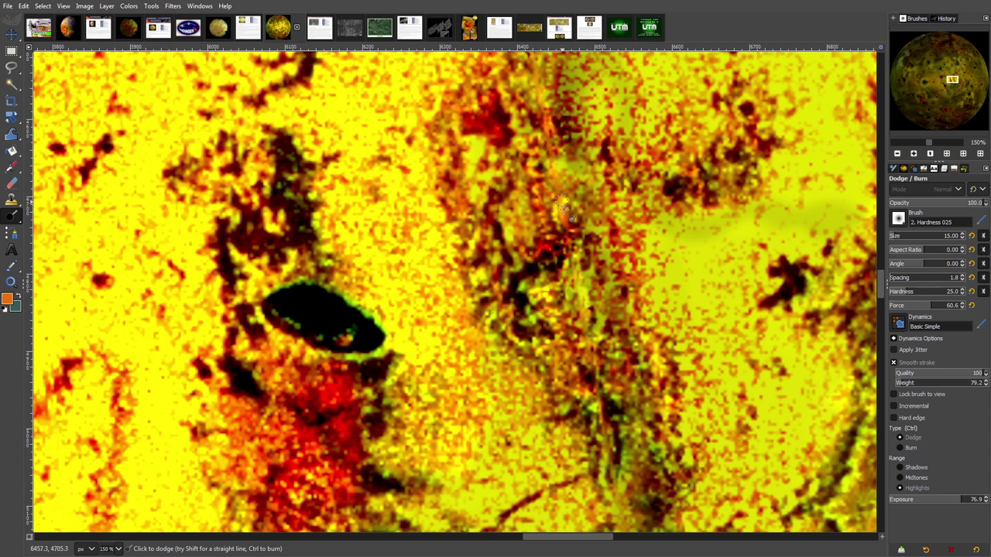
click(896, 153)
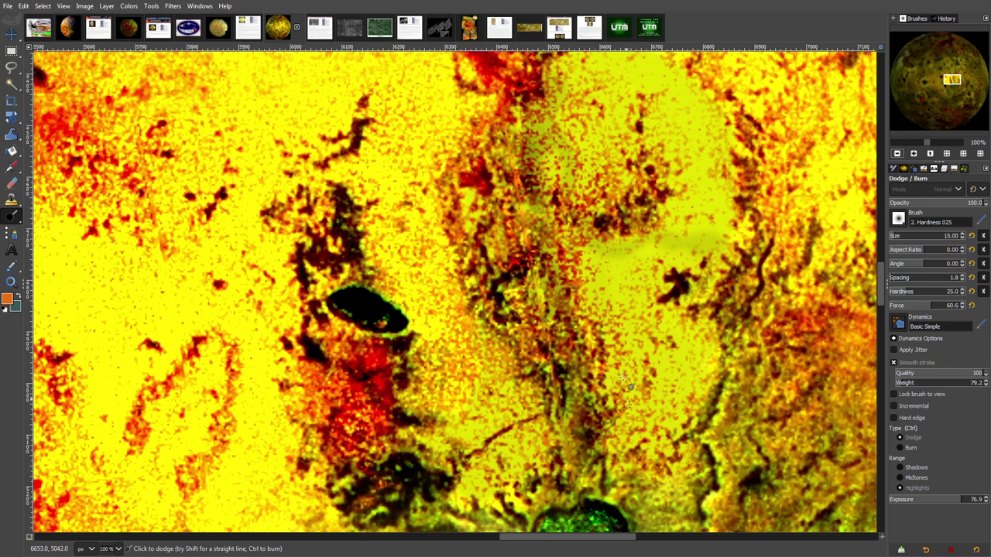
drag(565, 537, 572, 544)
Zoom out to 33% and pan over the plains and dark spots south of the green heart.
drag(585, 546, 593, 548)
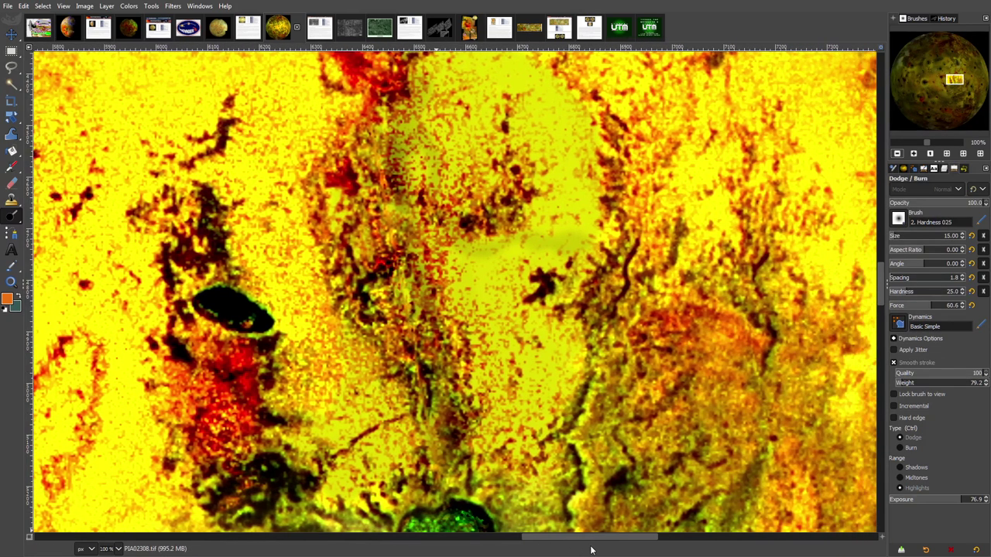
click(898, 154)
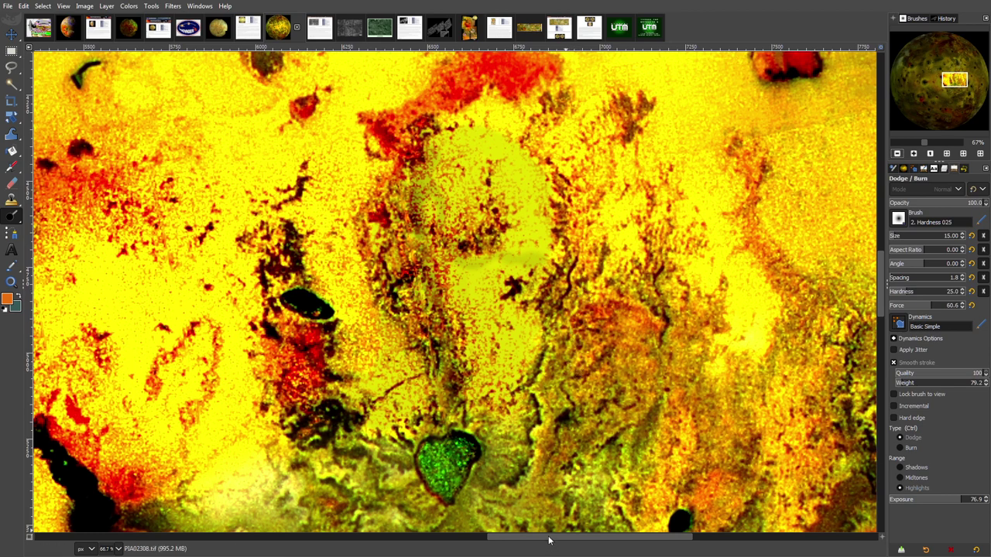
drag(546, 540, 526, 548)
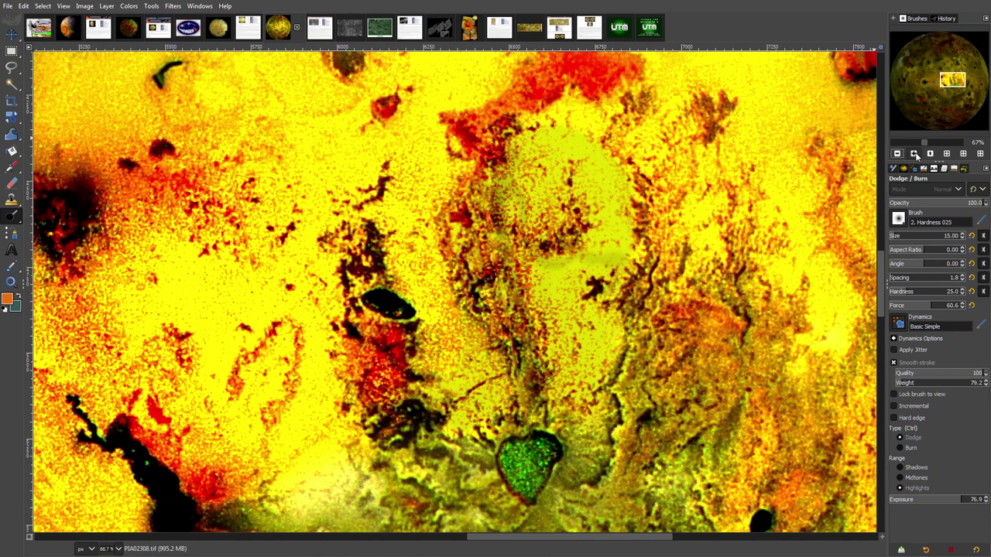
click(913, 154)
drag(881, 281, 876, 264)
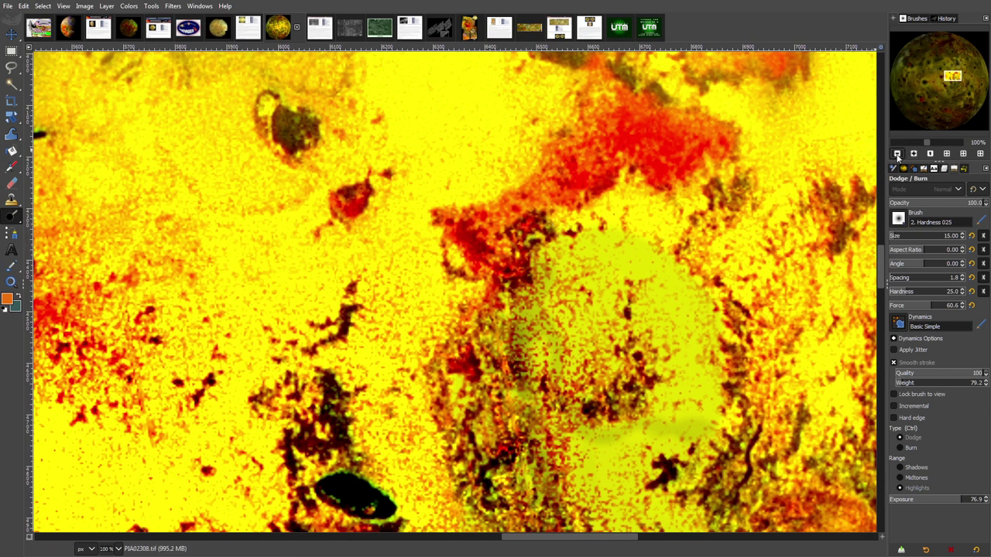
click(898, 155)
click(897, 155)
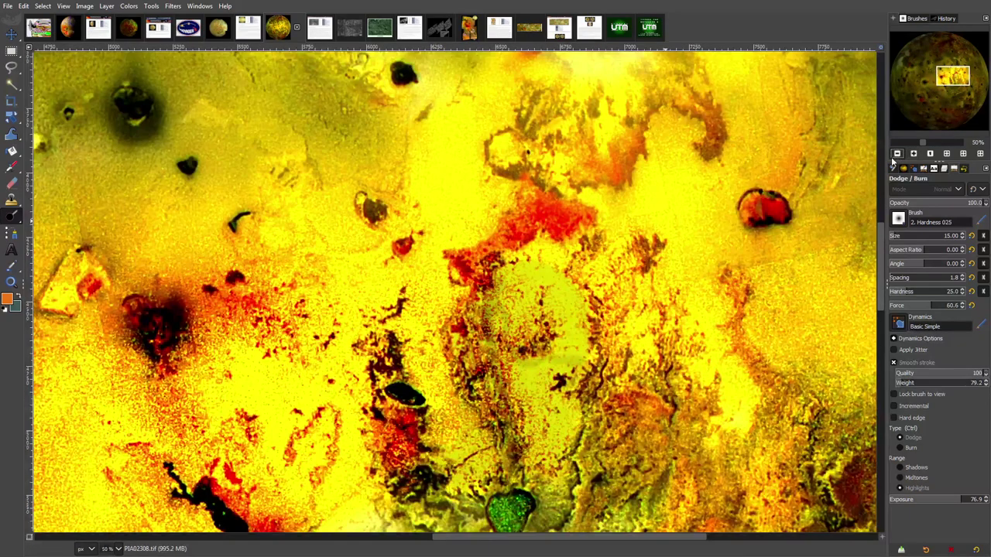
click(898, 154)
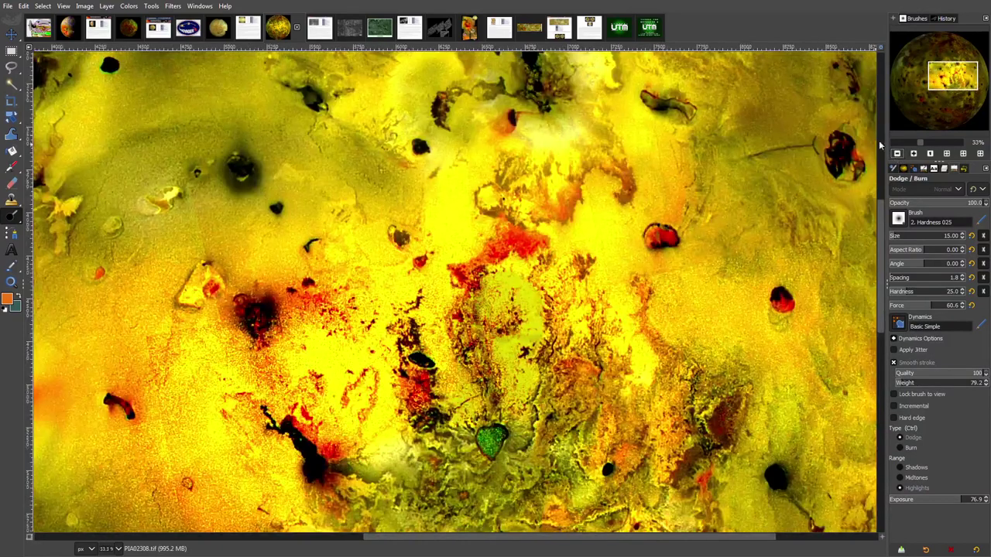
drag(954, 78, 958, 98)
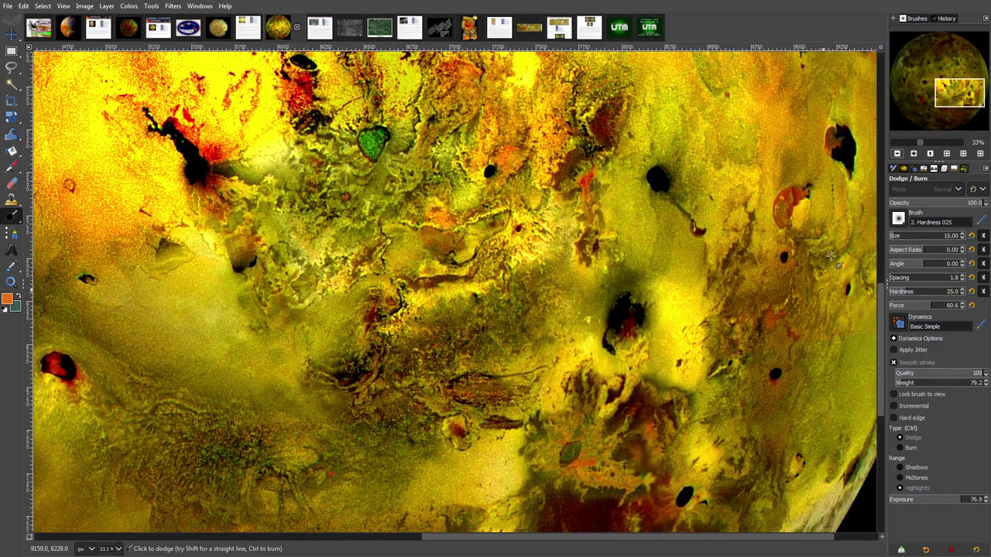
drag(624, 540, 571, 545)
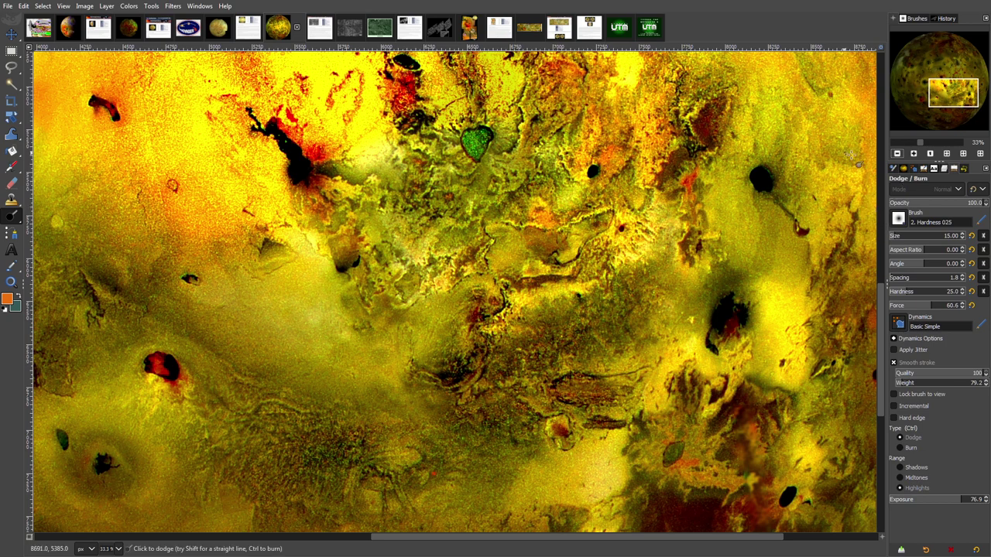
Zoom to 67%, bring the dark spots east of the green heart into view, and set dodge size 30.
click(913, 154)
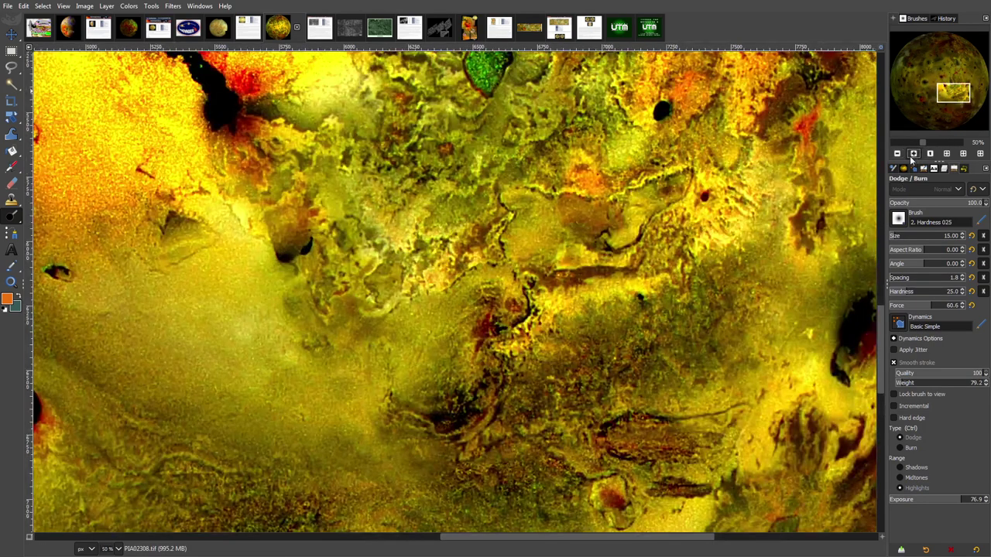
scroll(882, 314, up, 5)
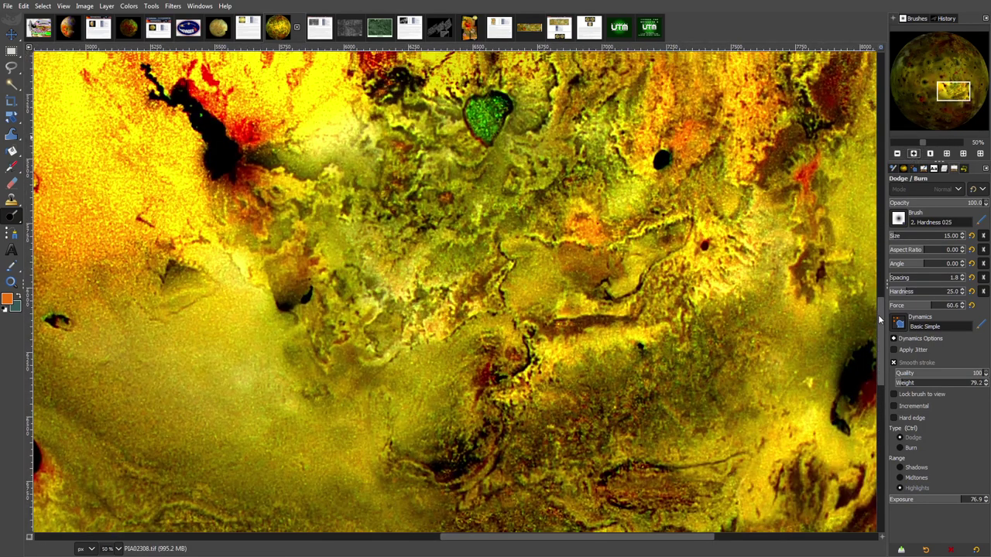
scroll(879, 310, up, 1)
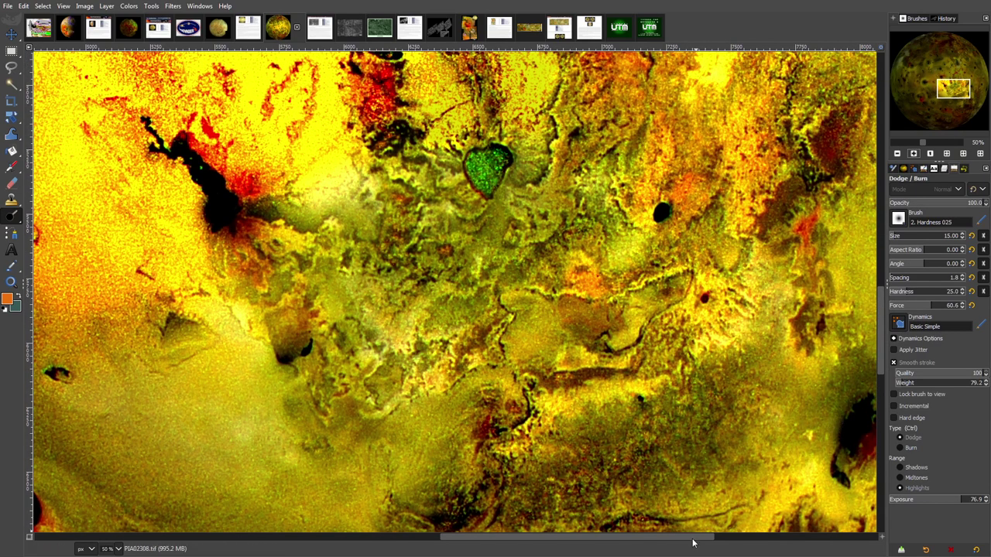
drag(690, 540, 768, 550)
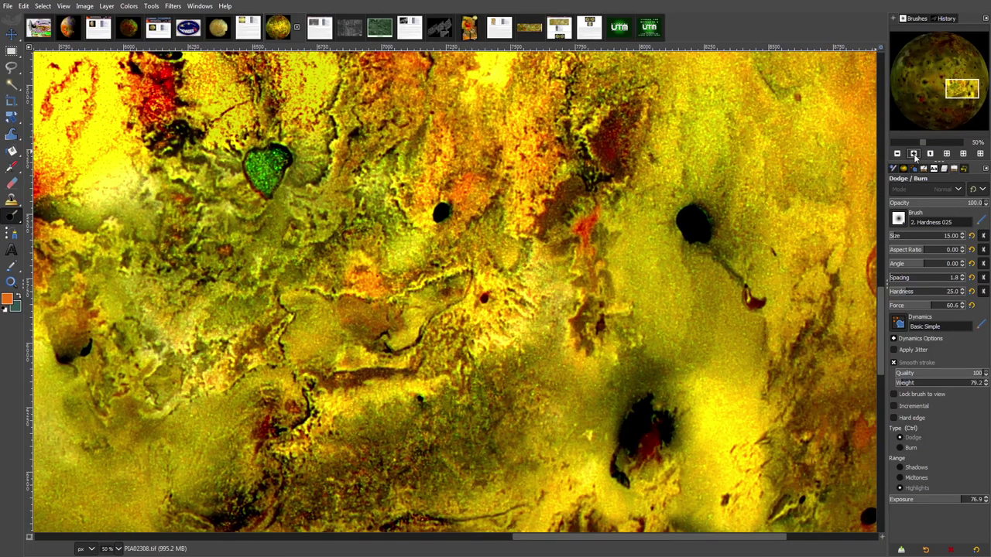
click(913, 155)
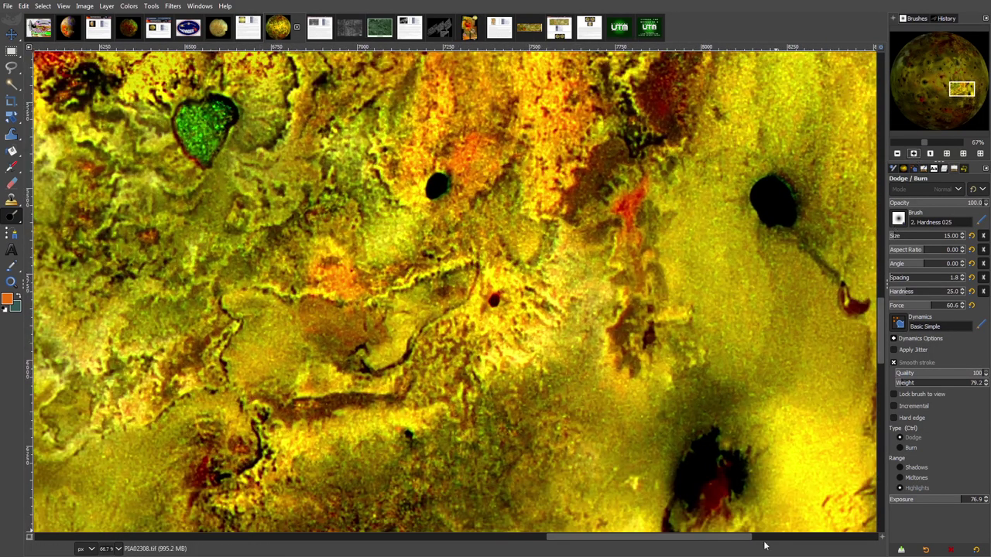
drag(881, 343, 881, 323)
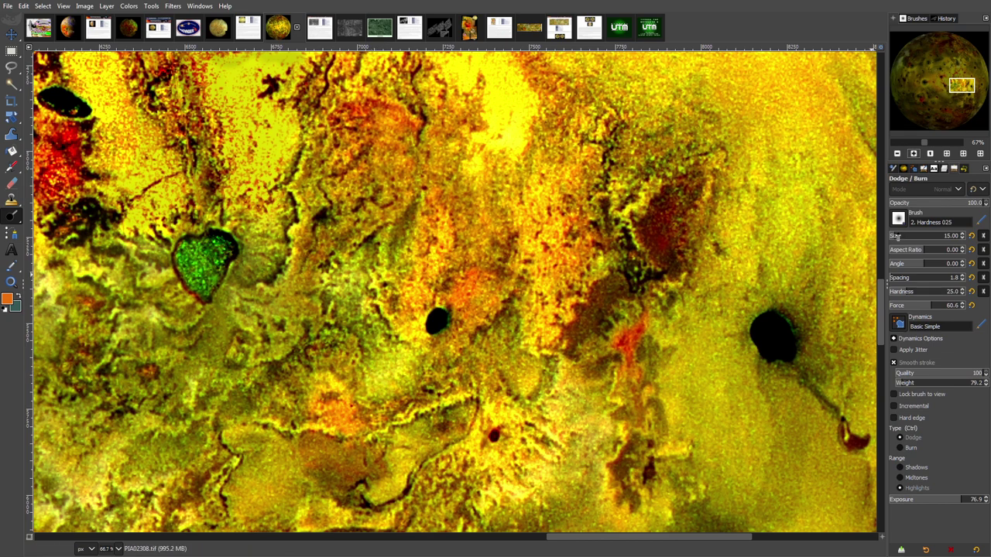
click(896, 236)
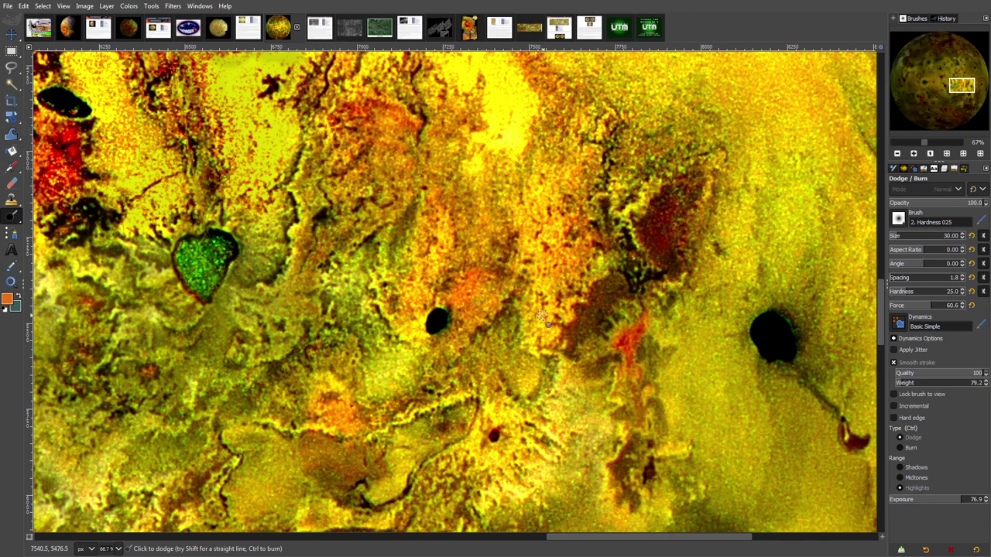
At 100% zoom, dodge the dark spot's right edge into a brightened green rim.
click(913, 154)
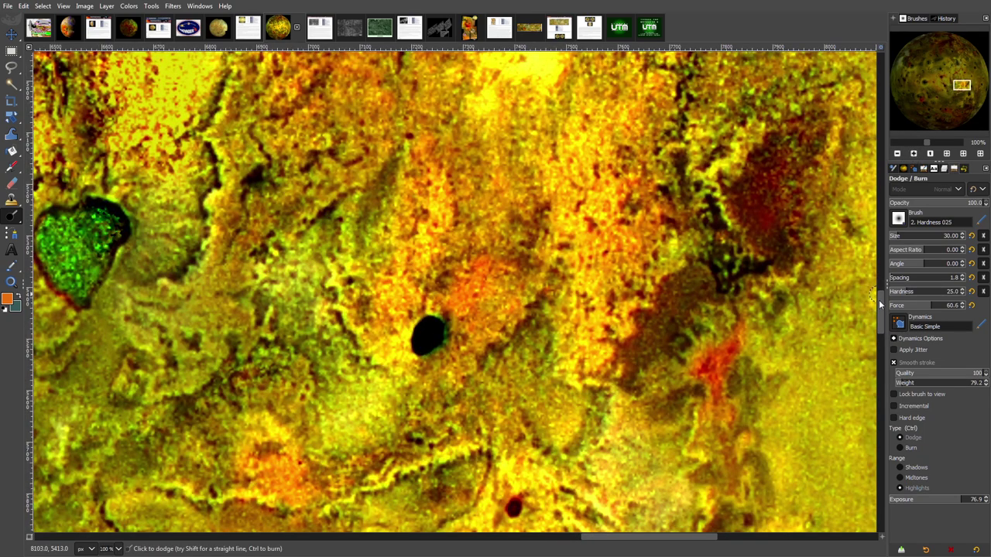
drag(879, 304, 881, 294)
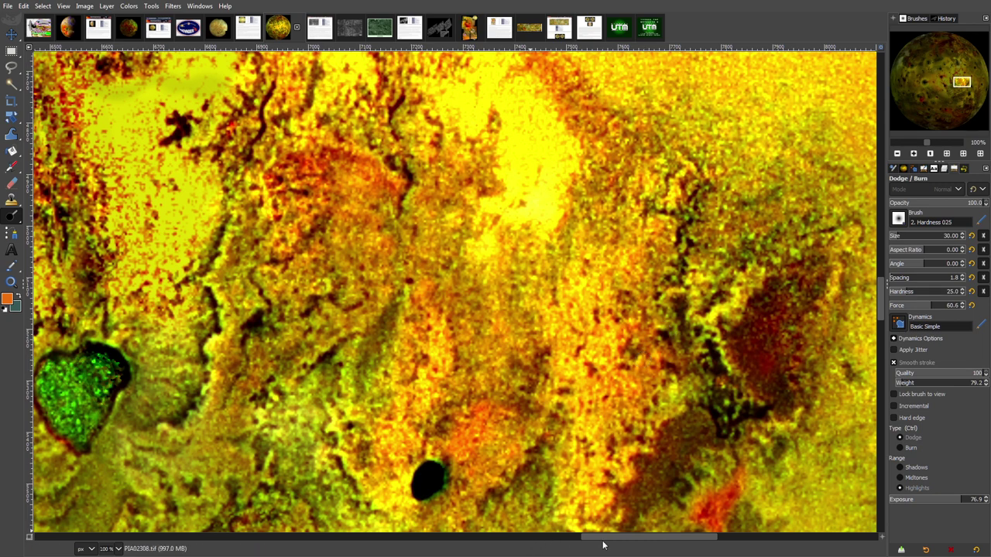
drag(603, 544, 636, 548)
drag(878, 298, 881, 308)
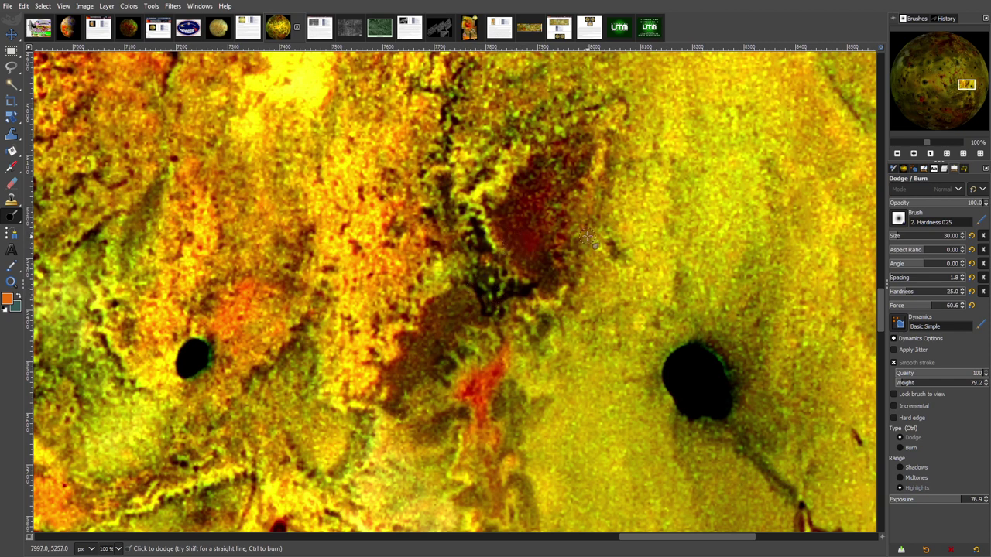
mouse_move(723, 361)
mouse_down()
mouse_move(737, 397)
mouse_move(727, 352)
mouse_move(731, 397)
mouse_move(744, 374)
mouse_move(734, 347)
mouse_move(741, 382)
mouse_move(741, 351)
mouse_move(744, 381)
mouse_move(753, 365)
mouse_move(748, 391)
mouse_move(739, 388)
mouse_move(740, 402)
mouse_move(736, 384)
mouse_move(723, 418)
mouse_move(702, 419)
mouse_move(729, 420)
mouse_move(701, 417)
mouse_move(733, 427)
mouse_move(740, 444)
mouse_move(739, 426)
mouse_move(740, 451)
mouse_move(763, 461)
mouse_up()
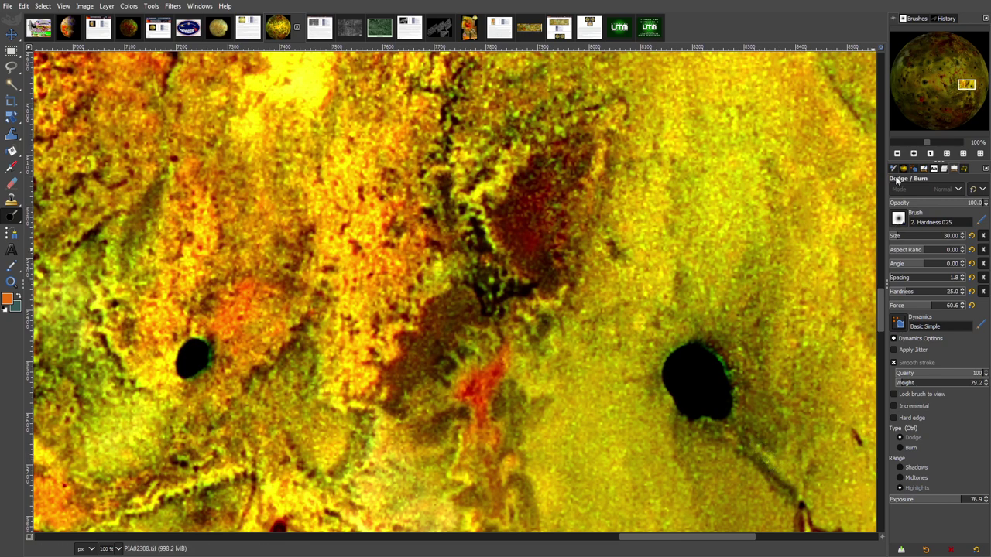
click(897, 154)
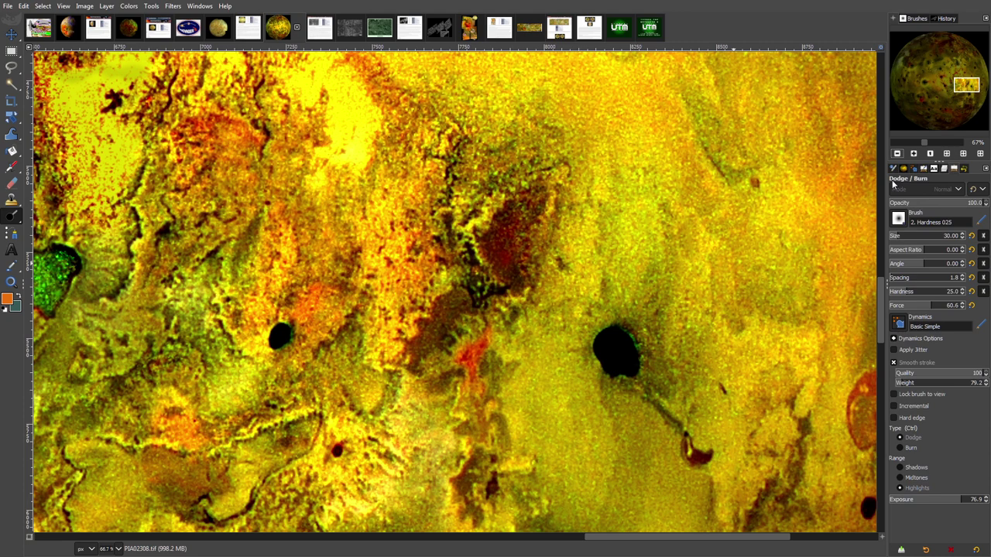
At 100% zoom, lighten the dark leaf-shaped patch with a dodge stroke.
drag(881, 289, 885, 352)
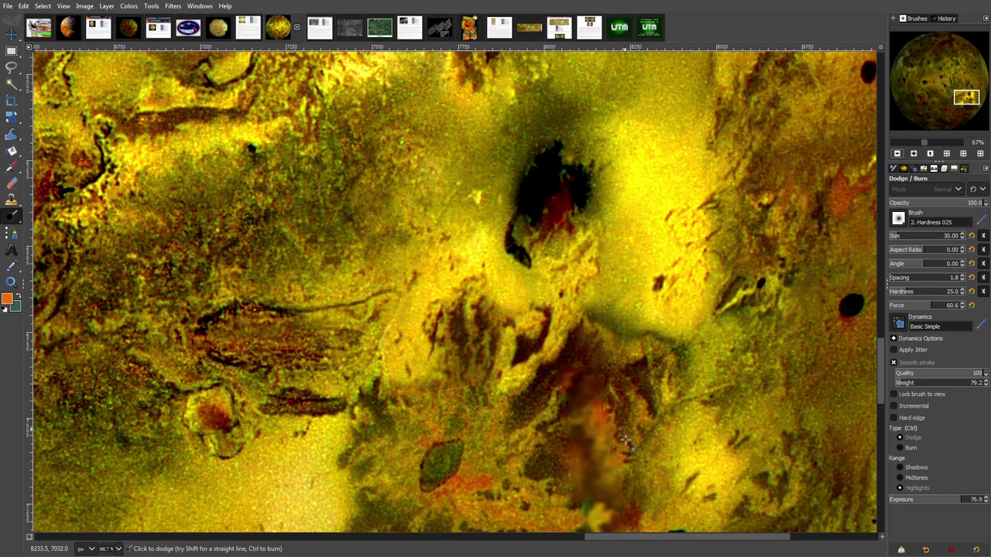
drag(881, 352, 880, 358)
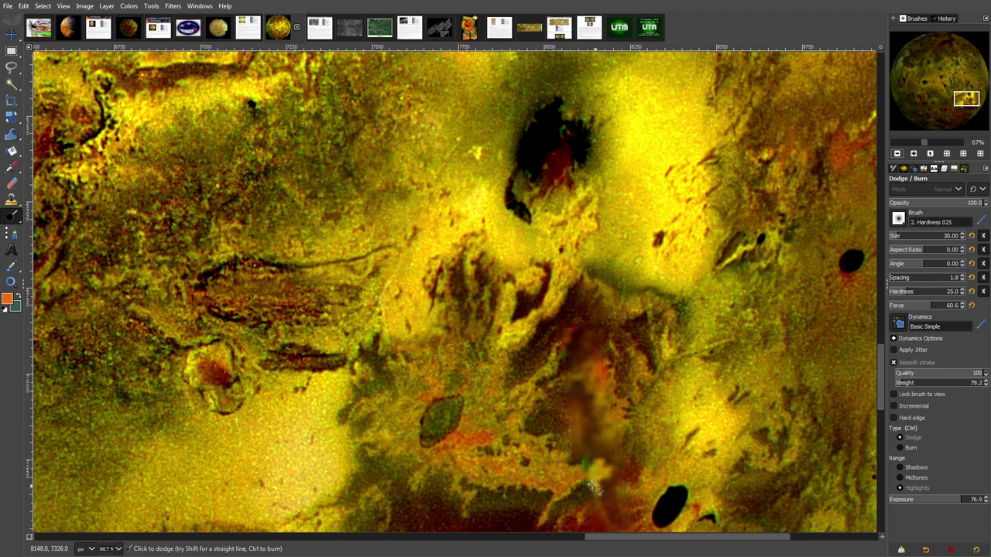
drag(883, 360, 880, 393)
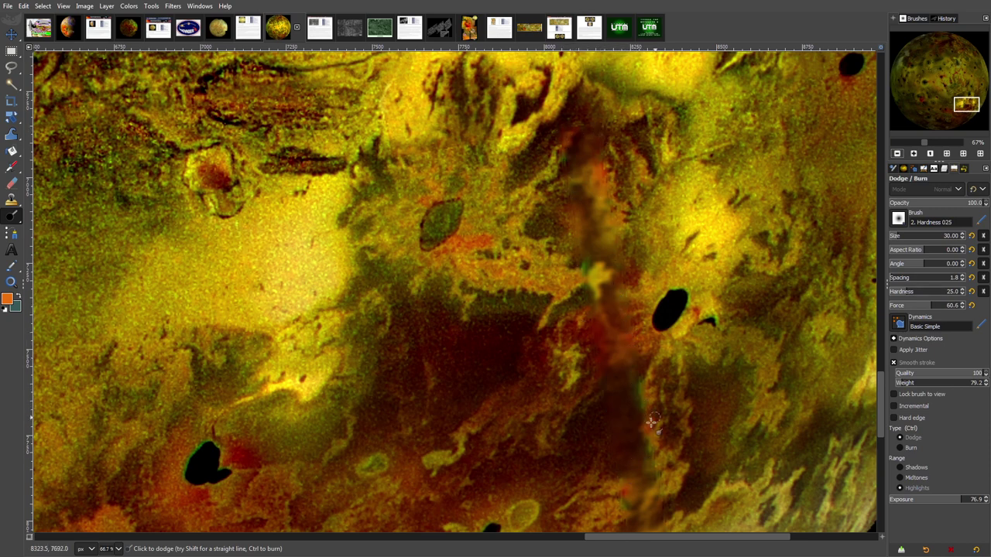
click(914, 153)
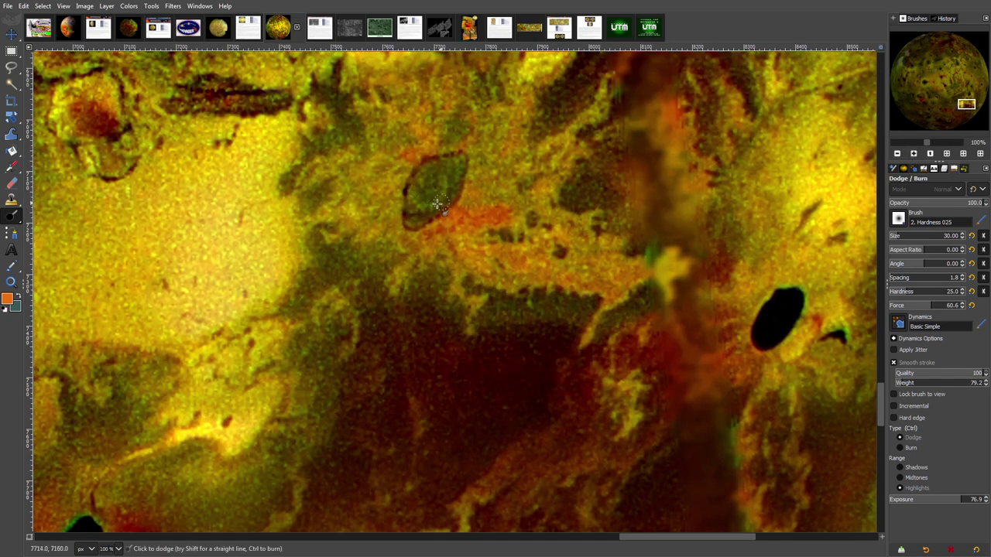
mouse_move(437, 192)
mouse_down()
mouse_move(449, 184)
mouse_move(418, 203)
mouse_move(428, 206)
mouse_move(443, 185)
mouse_up()
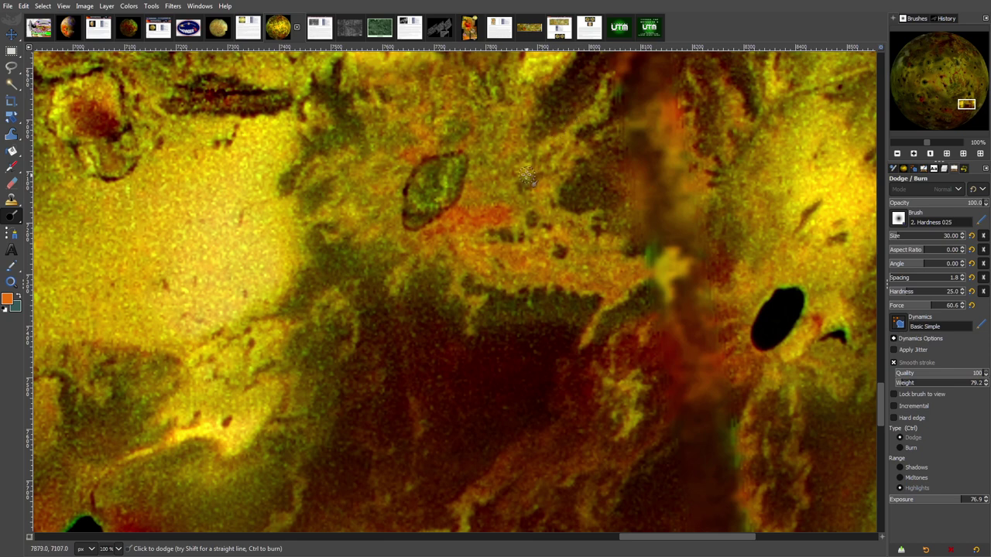
Brighten the streaks across the orange plume and touch up the top of the orange streak.
mouse_move(526, 176)
mouse_down()
mouse_move(549, 160)
mouse_move(533, 149)
mouse_move(560, 137)
mouse_move(583, 103)
mouse_move(609, 144)
mouse_move(621, 130)
mouse_move(639, 193)
mouse_up()
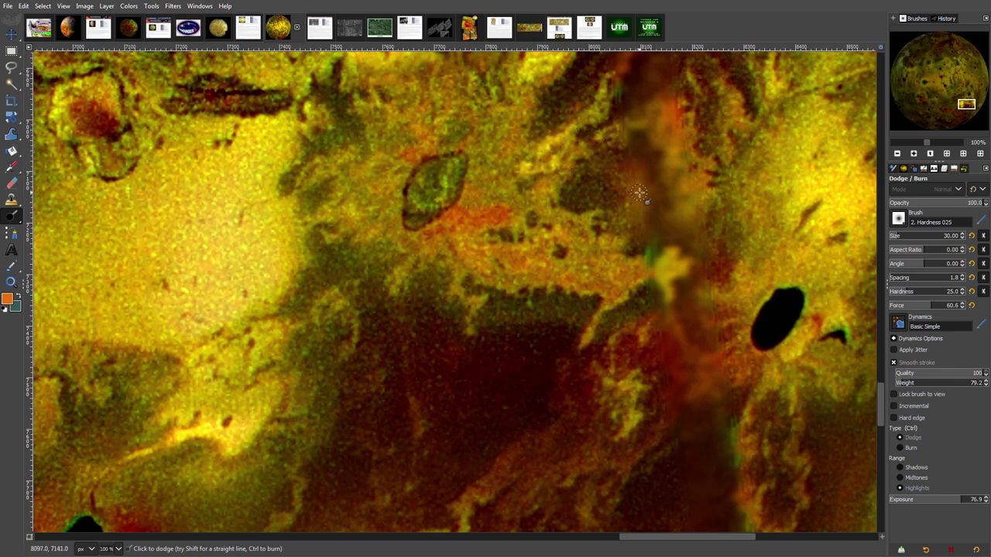
mouse_move(624, 119)
mouse_down()
mouse_move(659, 122)
mouse_move(668, 106)
mouse_move(703, 124)
mouse_move(659, 121)
mouse_move(649, 108)
mouse_move(641, 128)
mouse_move(621, 121)
mouse_move(647, 106)
mouse_move(660, 119)
mouse_move(635, 148)
mouse_move(657, 139)
mouse_move(681, 165)
mouse_move(671, 187)
mouse_move(660, 185)
mouse_move(654, 149)
mouse_move(637, 154)
mouse_move(638, 177)
mouse_move(667, 192)
mouse_move(663, 216)
mouse_move(650, 180)
mouse_move(646, 226)
mouse_move(680, 227)
mouse_move(672, 219)
mouse_move(690, 198)
mouse_move(683, 127)
mouse_move(662, 133)
mouse_move(688, 139)
mouse_move(694, 237)
mouse_move(681, 226)
mouse_move(632, 228)
mouse_move(621, 151)
mouse_move(634, 243)
mouse_move(683, 238)
mouse_move(704, 219)
mouse_move(696, 175)
mouse_up()
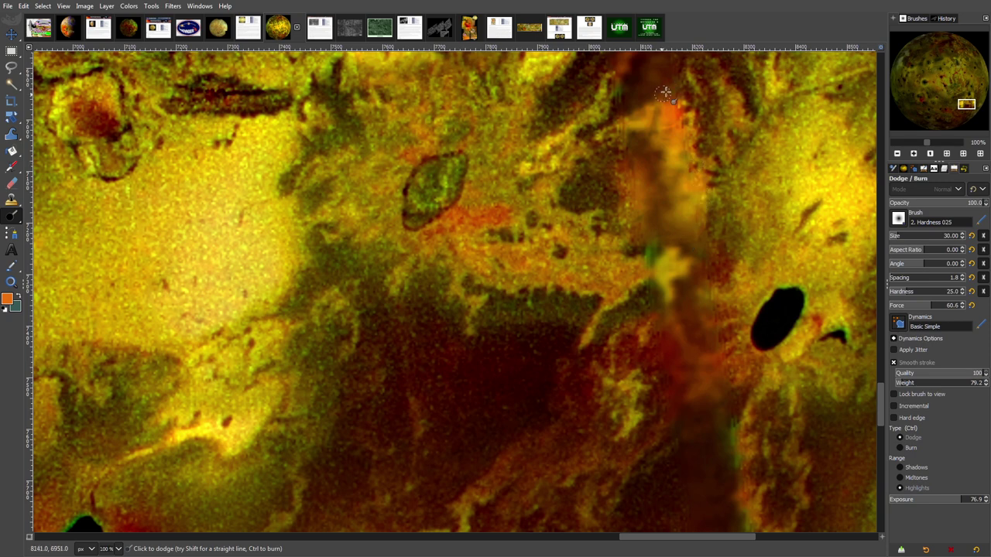
mouse_move(665, 92)
mouse_down()
mouse_move(638, 108)
mouse_move(664, 88)
mouse_move(647, 70)
mouse_up()
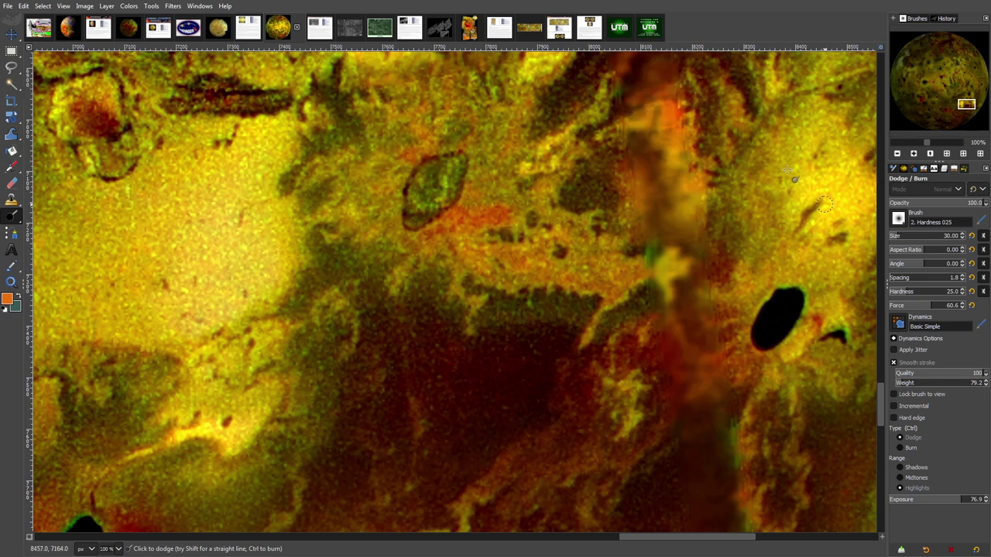
scroll(880, 405, up, 5)
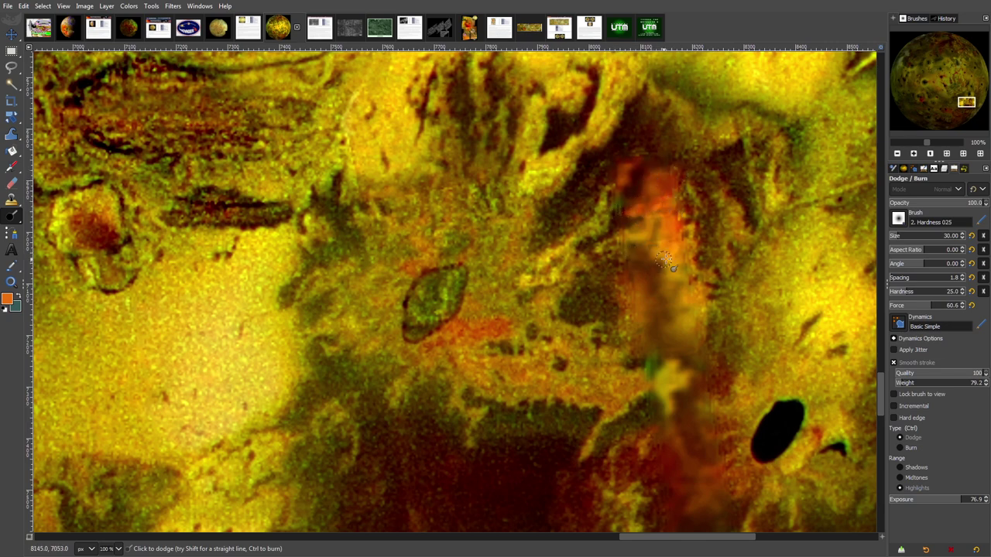
Dodge the upper orange streak, then lighten the strip above the green leaf shape at 100%.
mouse_move(663, 259)
mouse_down()
mouse_move(655, 308)
mouse_move(644, 266)
mouse_move(669, 288)
mouse_move(684, 245)
mouse_move(628, 222)
mouse_move(670, 160)
mouse_up()
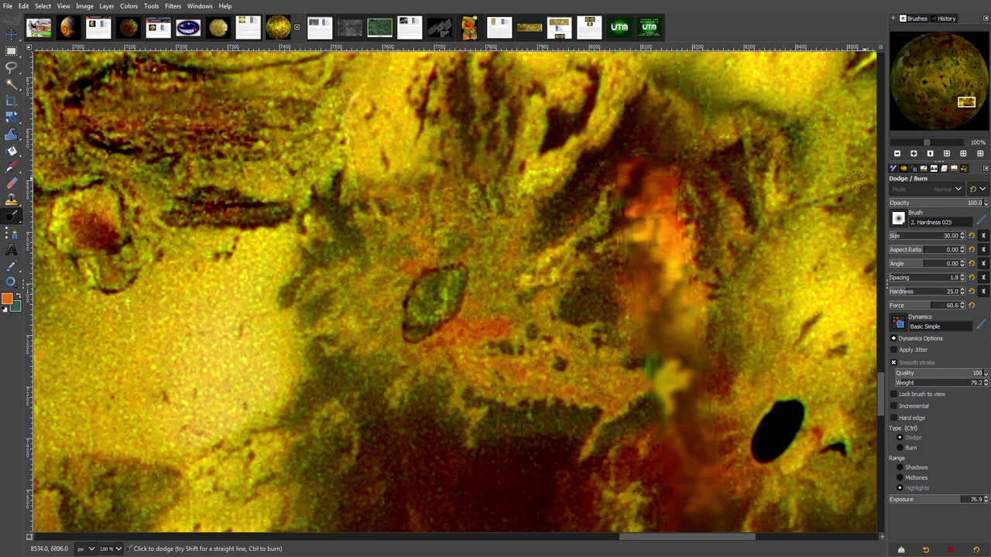
key(minus)
key(minus)
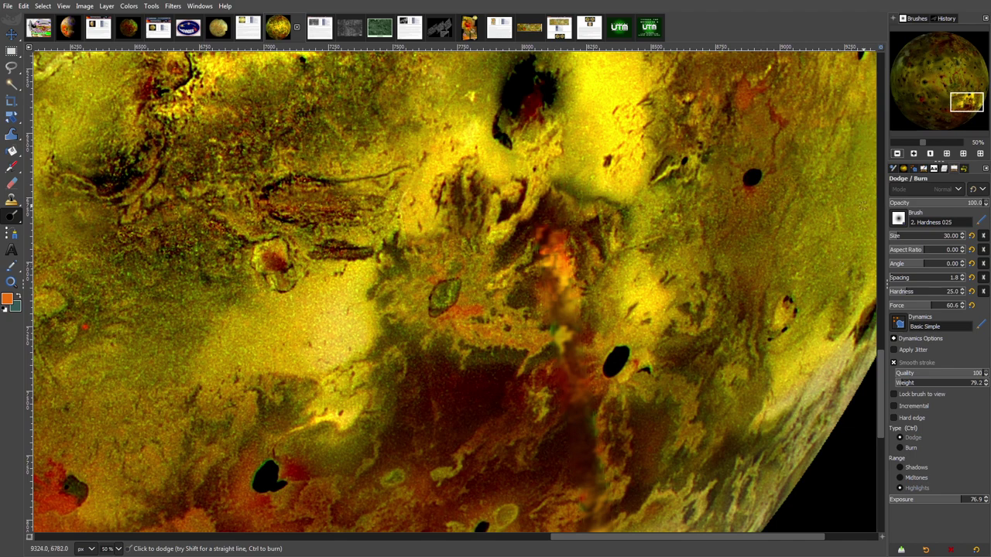
click(913, 154)
click(913, 154)
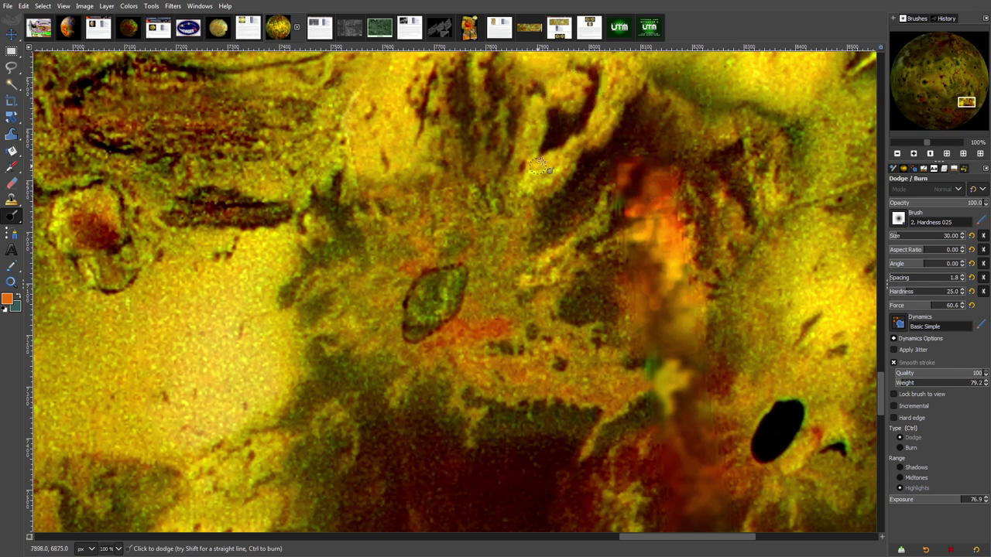
mouse_move(501, 190)
mouse_down()
mouse_move(480, 202)
mouse_move(470, 190)
mouse_move(430, 197)
mouse_move(437, 213)
mouse_move(432, 201)
mouse_move(405, 199)
mouse_move(365, 224)
mouse_move(347, 196)
mouse_move(330, 219)
mouse_move(330, 190)
mouse_move(360, 242)
mouse_move(345, 218)
mouse_move(344, 235)
mouse_move(371, 241)
mouse_move(328, 252)
mouse_move(333, 243)
mouse_move(330, 257)
mouse_move(399, 246)
mouse_move(372, 240)
mouse_move(399, 240)
mouse_move(419, 224)
mouse_move(446, 245)
mouse_move(479, 203)
mouse_up()
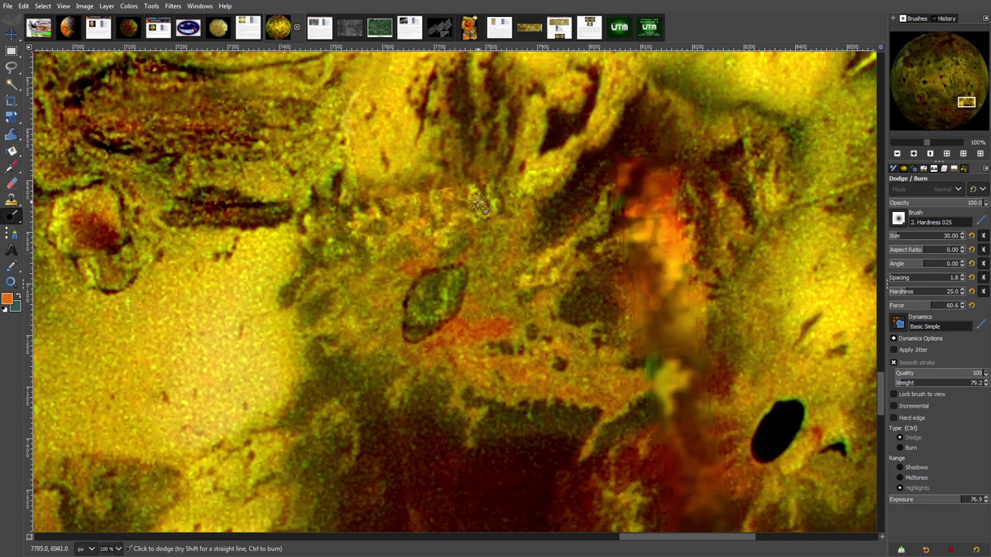
mouse_move(466, 167)
mouse_down()
mouse_move(445, 120)
mouse_move(452, 82)
mouse_move(464, 75)
mouse_move(461, 103)
mouse_move(475, 121)
mouse_move(479, 101)
mouse_move(460, 78)
mouse_move(458, 179)
mouse_move(474, 146)
mouse_move(471, 112)
mouse_move(473, 132)
mouse_move(486, 127)
mouse_move(462, 91)
mouse_move(465, 67)
mouse_move(470, 146)
mouse_move(507, 115)
mouse_move(494, 98)
mouse_move(510, 124)
mouse_move(472, 184)
mouse_up()
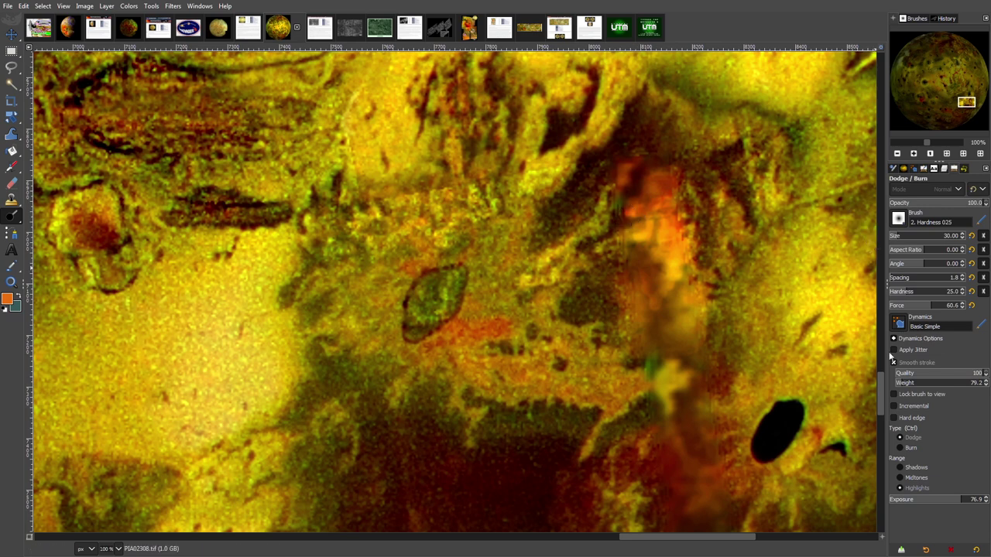
Lighten the dark patches beside and below the orange streak with dodge strokes.
scroll(880, 383, down, 2)
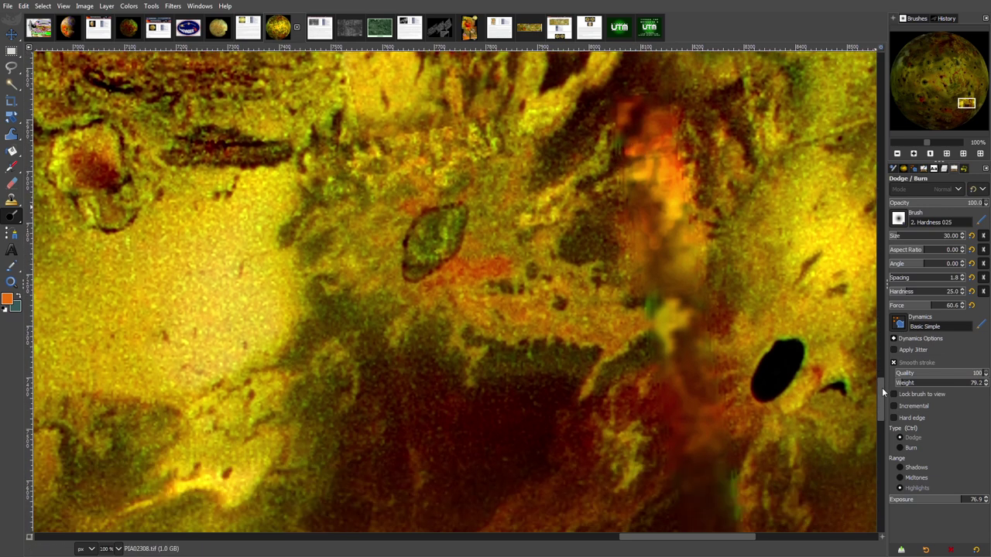
scroll(882, 393, down, 1)
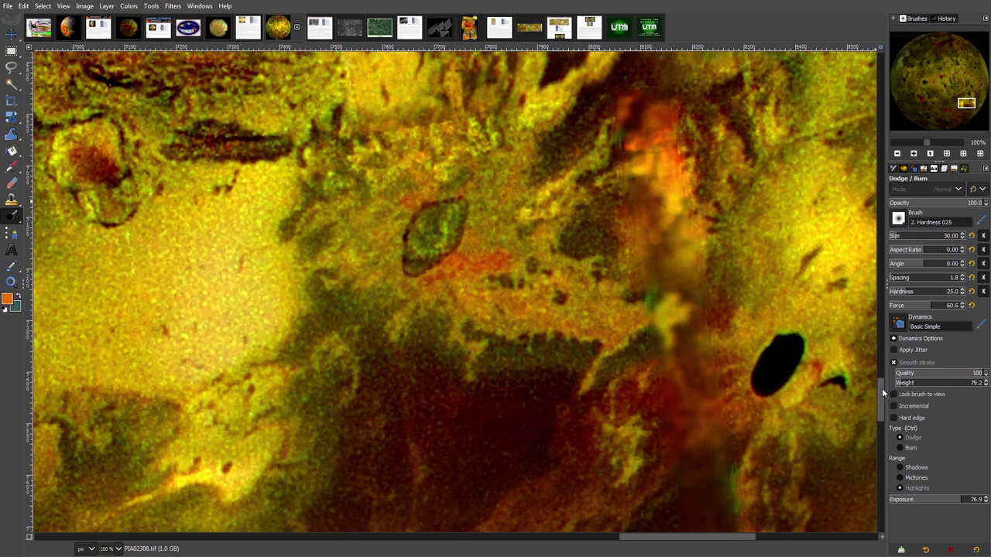
scroll(882, 383, up, 2)
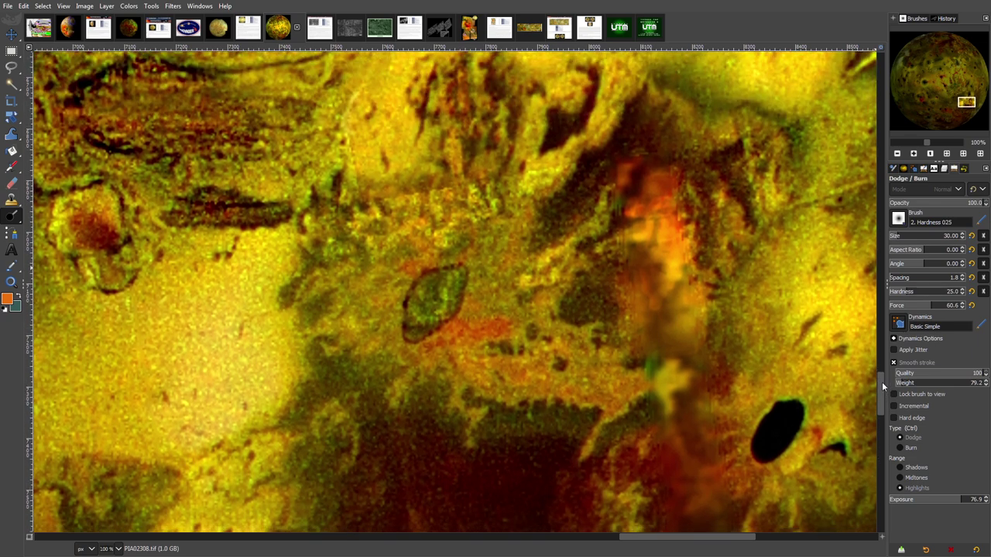
scroll(882, 382, down, 1)
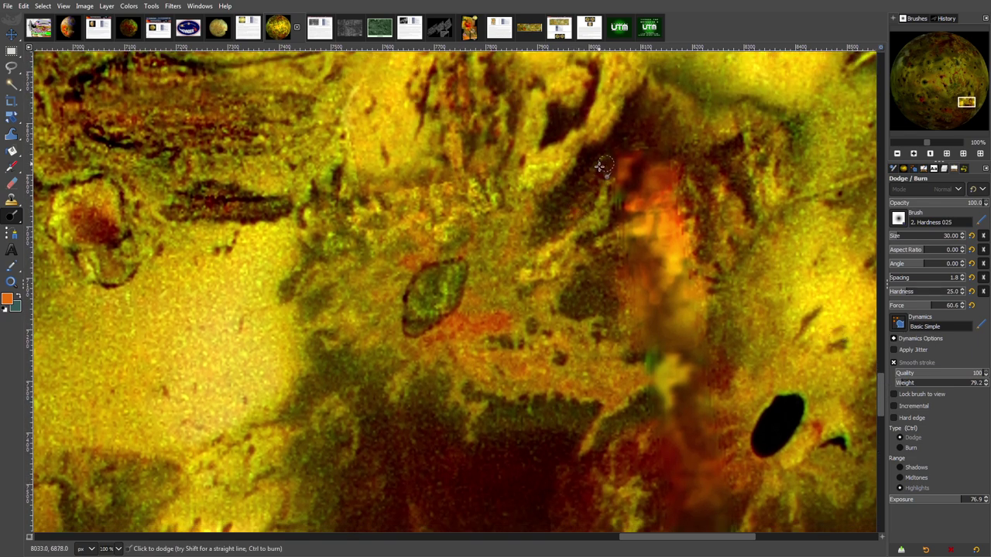
mouse_move(598, 175)
mouse_down()
mouse_move(568, 223)
mouse_move(575, 184)
mouse_up()
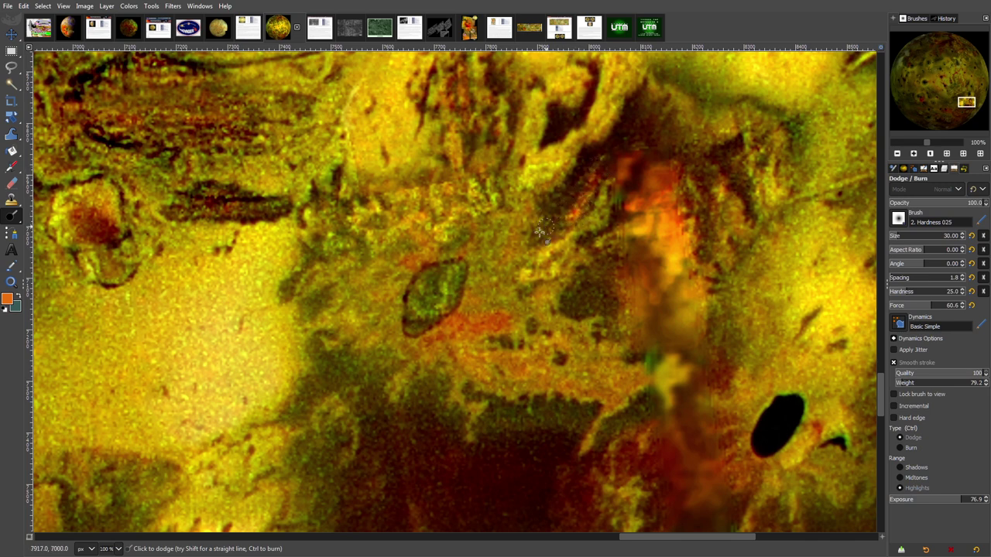
drag(556, 216, 597, 153)
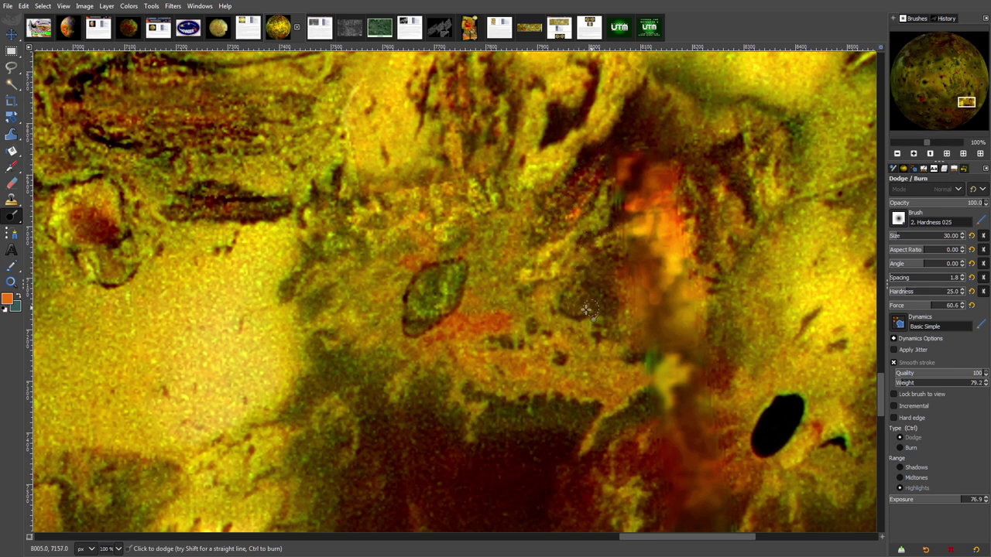
mouse_move(580, 289)
mouse_down()
mouse_move(588, 311)
mouse_move(606, 306)
mouse_move(600, 279)
mouse_move(613, 241)
mouse_up()
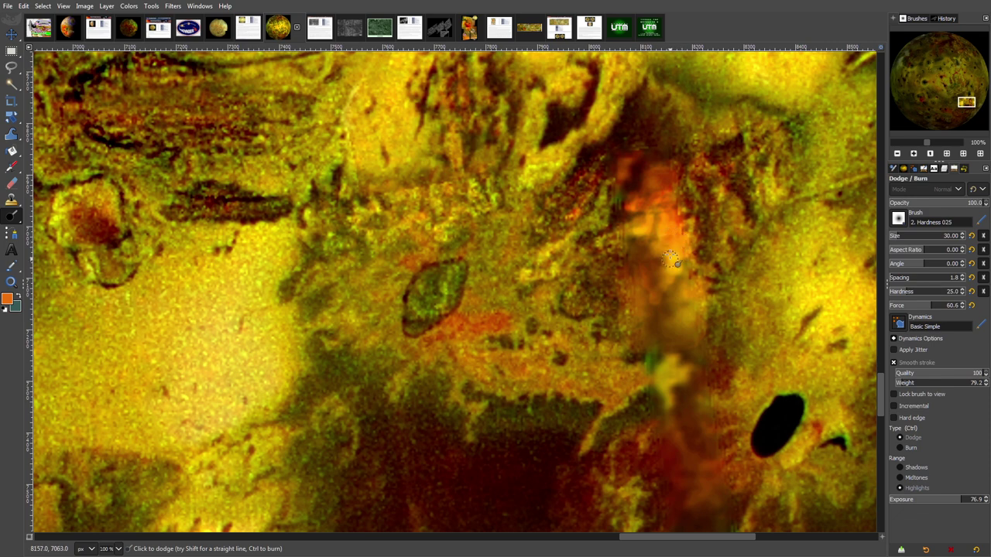
drag(649, 543, 631, 549)
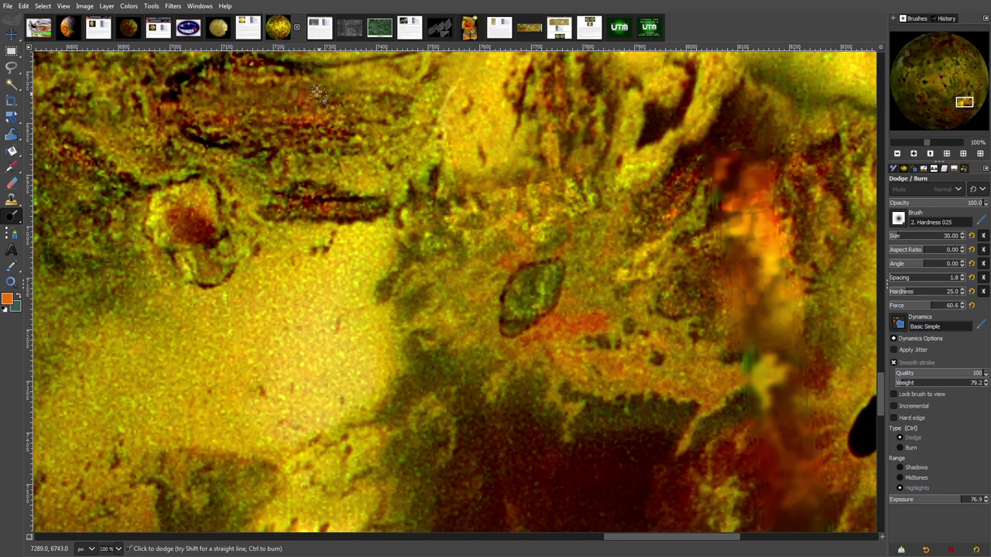
Brighten the dark streaks on the left, a small patch, and the area above the green blob.
mouse_move(254, 137)
mouse_down()
mouse_move(284, 145)
mouse_move(273, 151)
mouse_move(226, 138)
mouse_up()
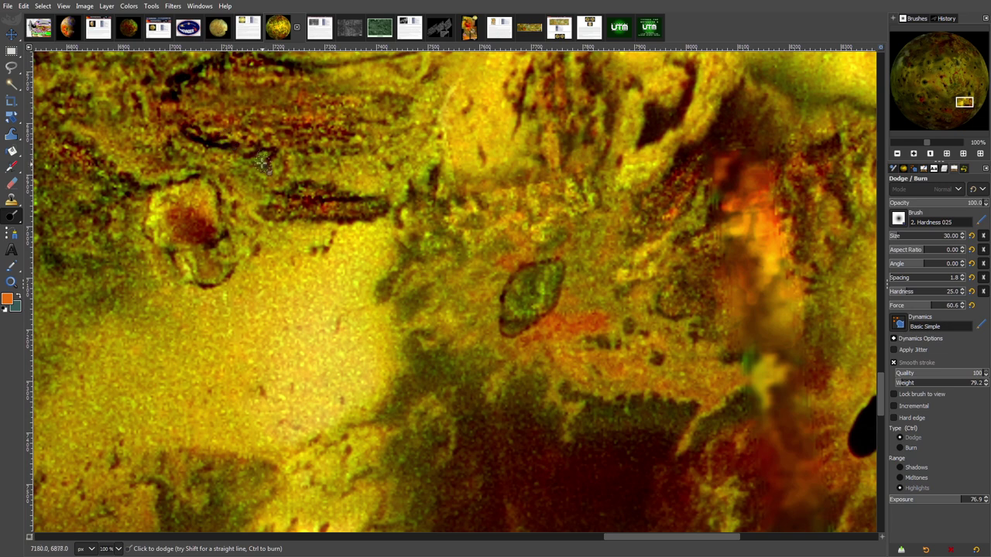
mouse_move(307, 190)
mouse_down()
mouse_move(274, 163)
mouse_move(237, 158)
mouse_up()
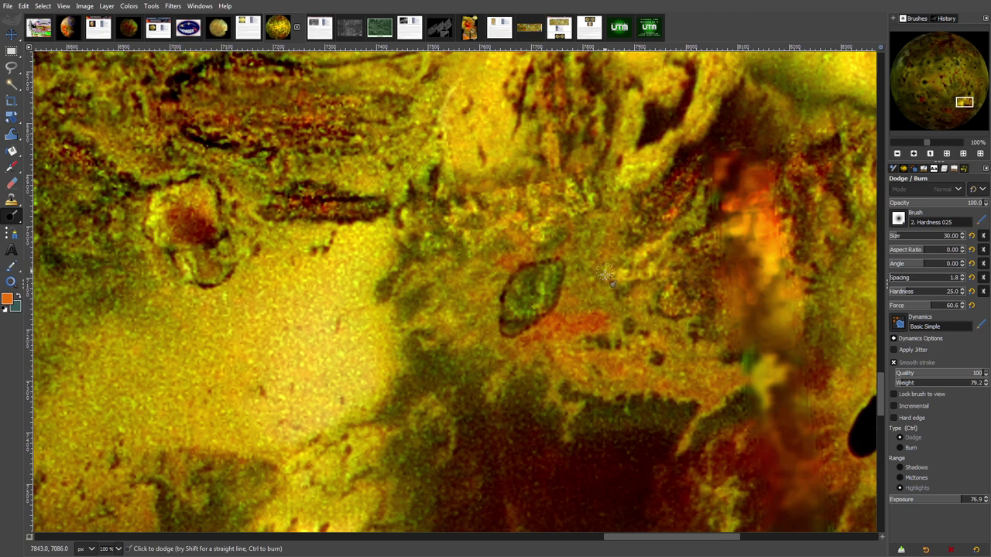
mouse_move(567, 269)
mouse_down()
mouse_move(600, 231)
mouse_move(556, 232)
mouse_up()
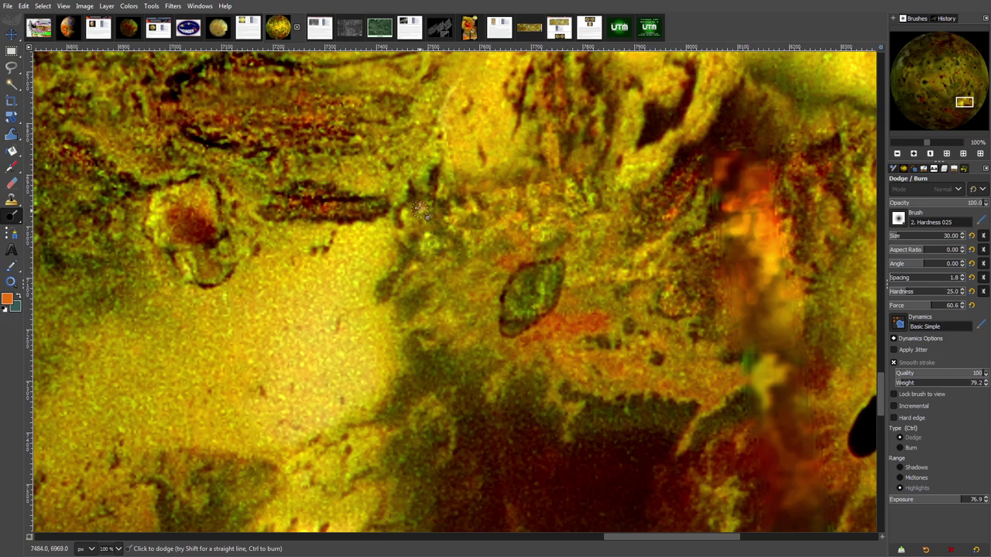
drag(438, 220, 435, 230)
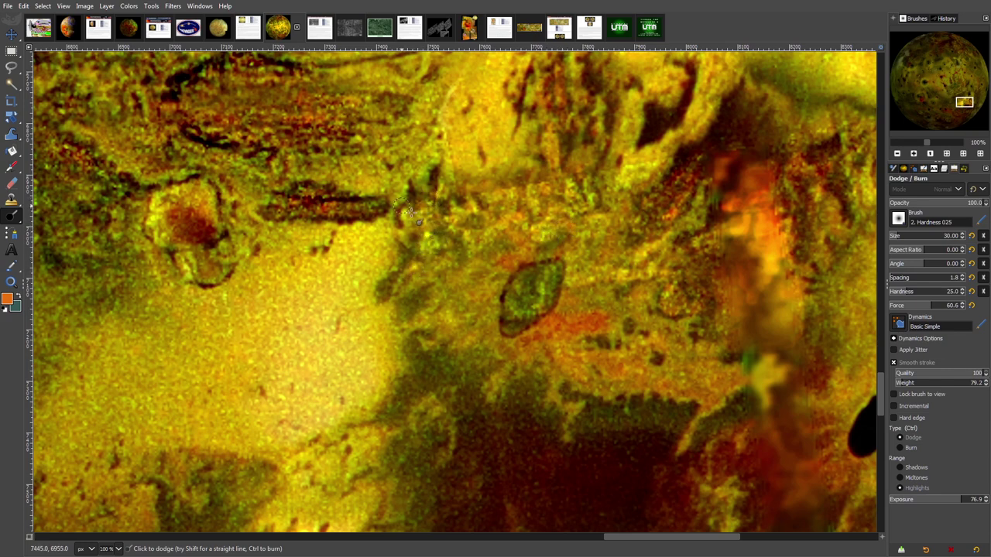
drag(326, 206, 372, 204)
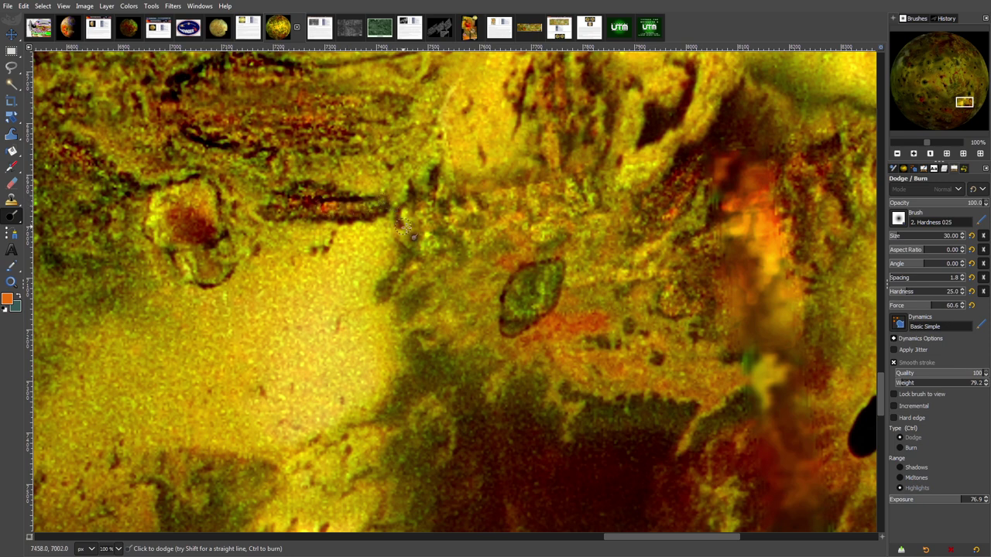
drag(628, 538, 573, 554)
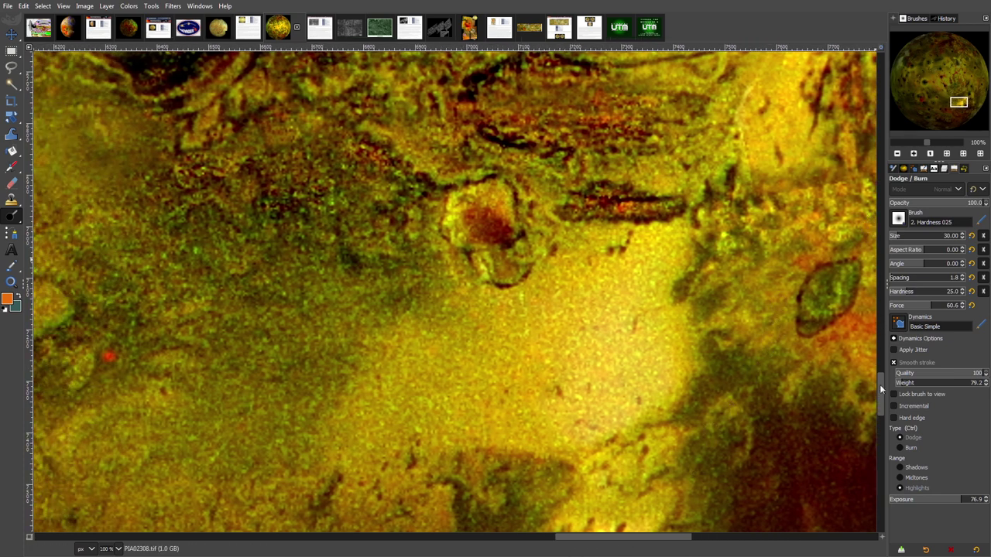
Recheck the view at 100%, then dodge a horizontal stroke across the upper-right olive terrain.
drag(880, 384, 879, 377)
mouse_move(878, 370)
mouse_down()
mouse_move(881, 377)
mouse_move(878, 369)
mouse_up()
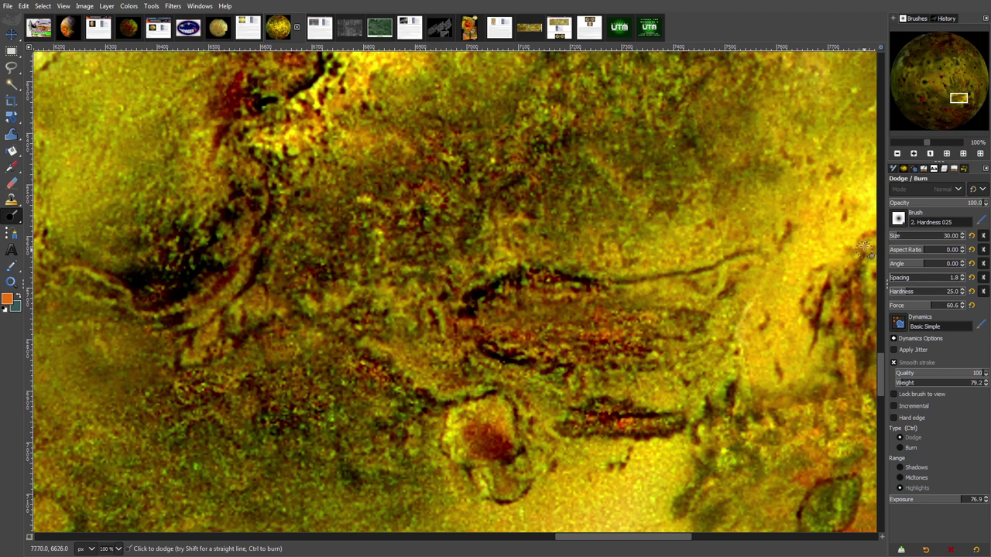
click(898, 154)
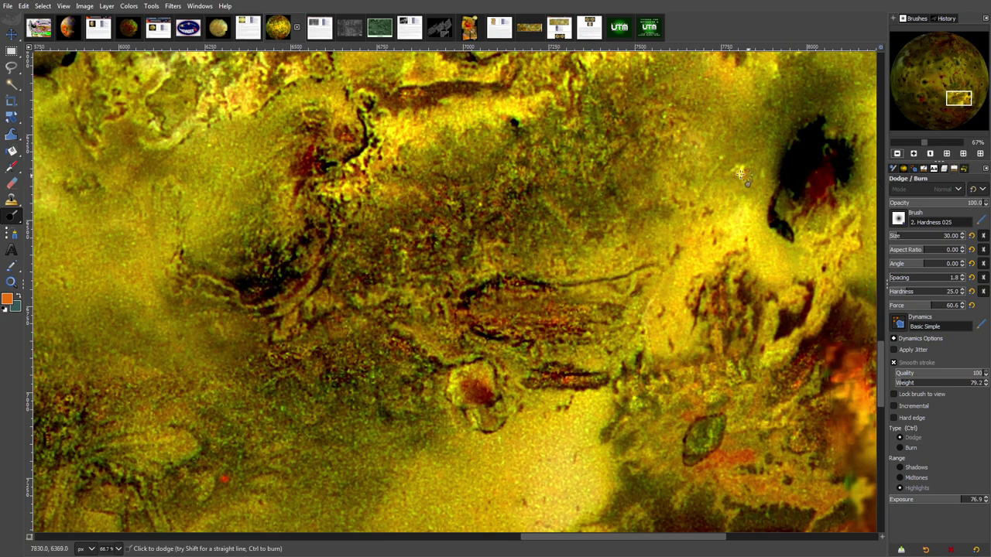
click(914, 154)
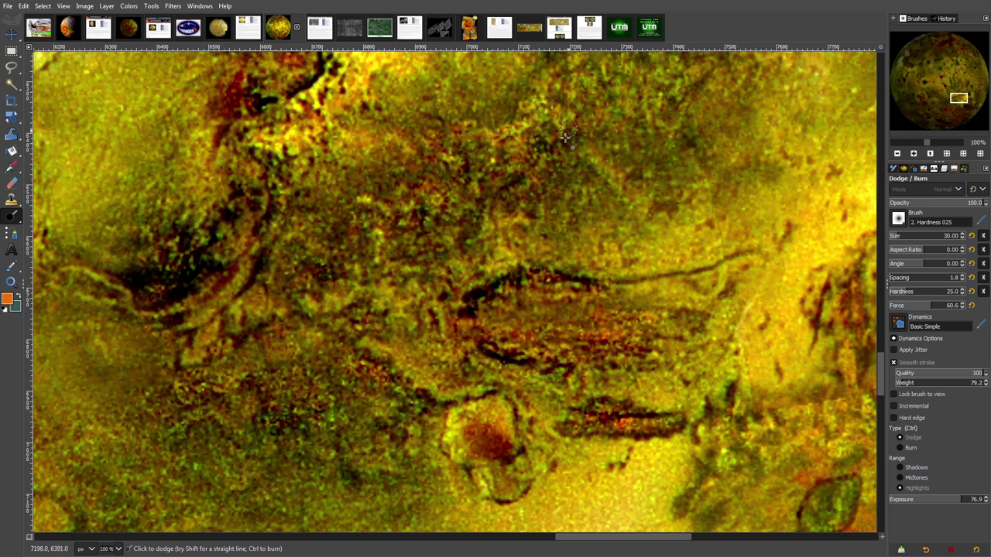
mouse_move(566, 137)
mouse_down()
mouse_move(593, 78)
mouse_move(619, 84)
mouse_move(620, 67)
mouse_move(675, 85)
mouse_move(640, 96)
mouse_move(656, 122)
mouse_move(679, 108)
mouse_move(696, 138)
mouse_up()
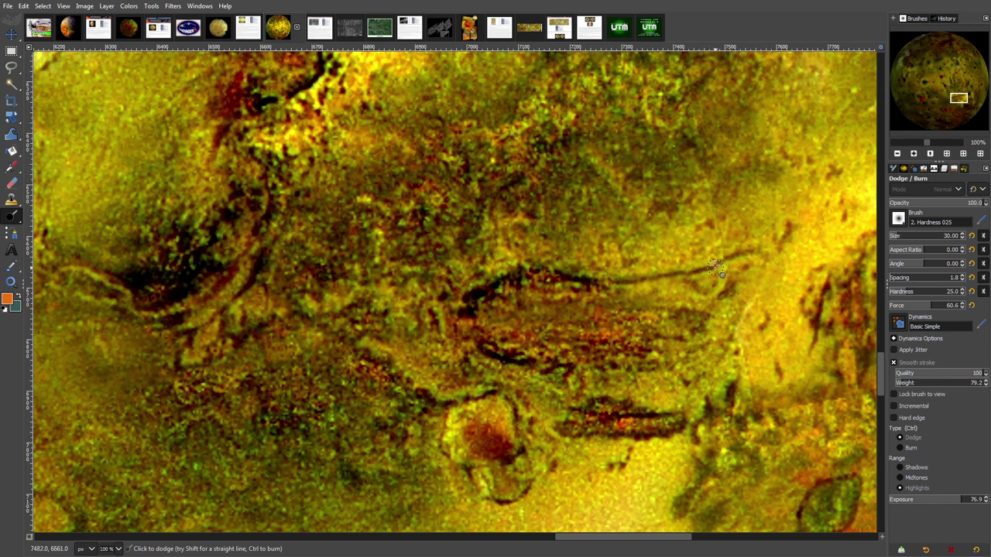
drag(882, 374, 883, 365)
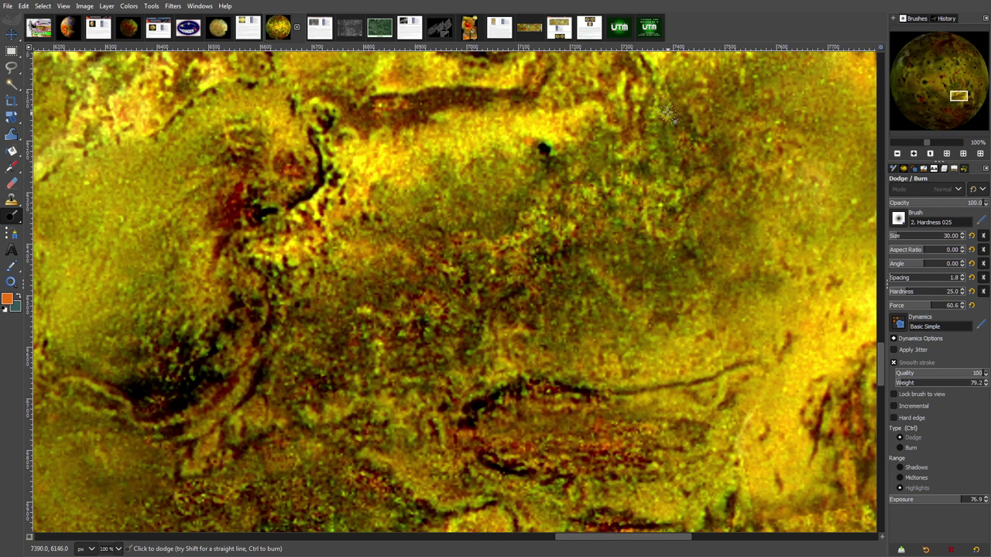
Brighten small patches near the upper bright ridge.
mouse_move(654, 124)
mouse_down()
mouse_move(677, 155)
mouse_move(696, 152)
mouse_move(677, 116)
mouse_move(686, 113)
mouse_move(701, 122)
mouse_move(591, 147)
mouse_move(611, 179)
mouse_up()
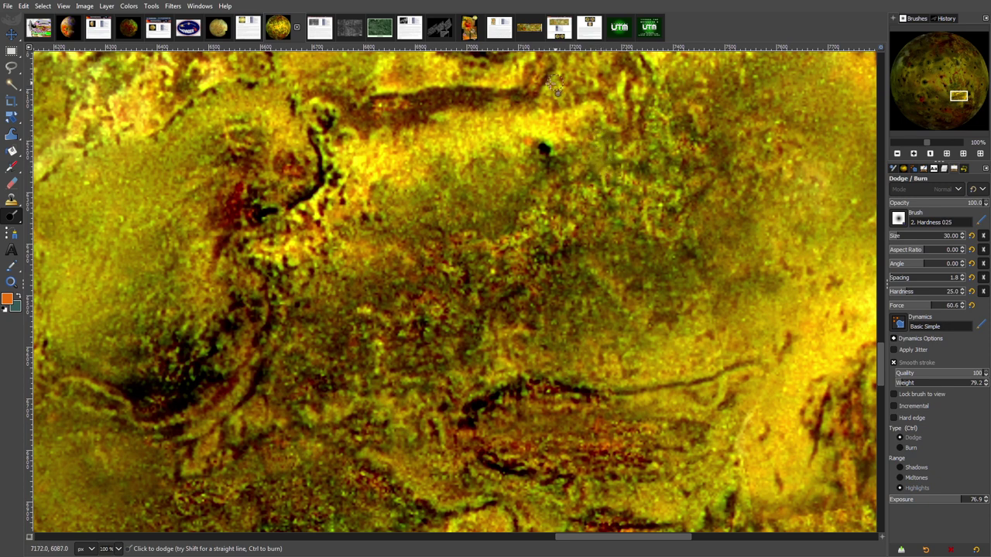
mouse_move(556, 87)
mouse_down()
mouse_move(564, 109)
mouse_move(577, 100)
mouse_move(423, 116)
mouse_move(453, 107)
mouse_move(448, 96)
mouse_move(426, 118)
mouse_move(437, 99)
mouse_move(467, 97)
mouse_move(470, 59)
mouse_up()
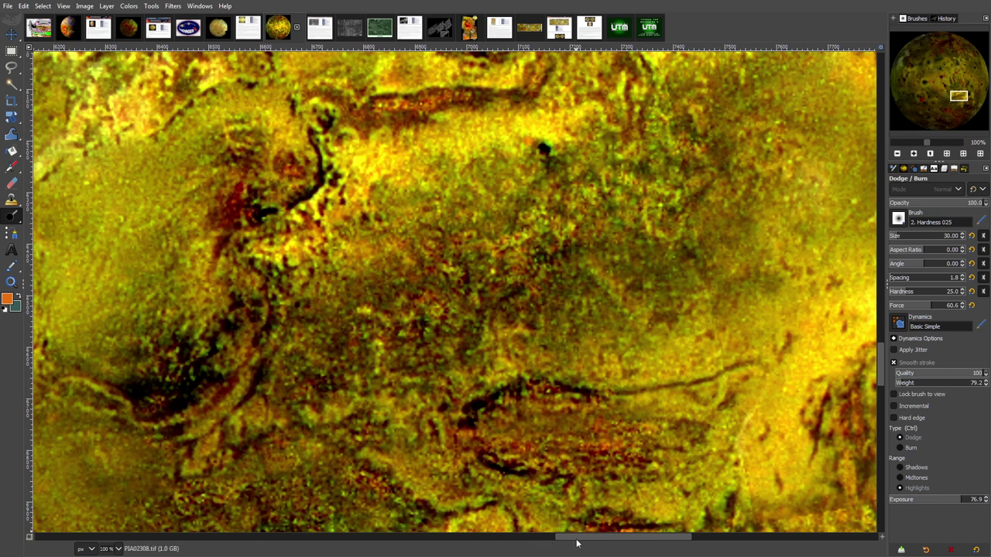
drag(577, 539, 551, 549)
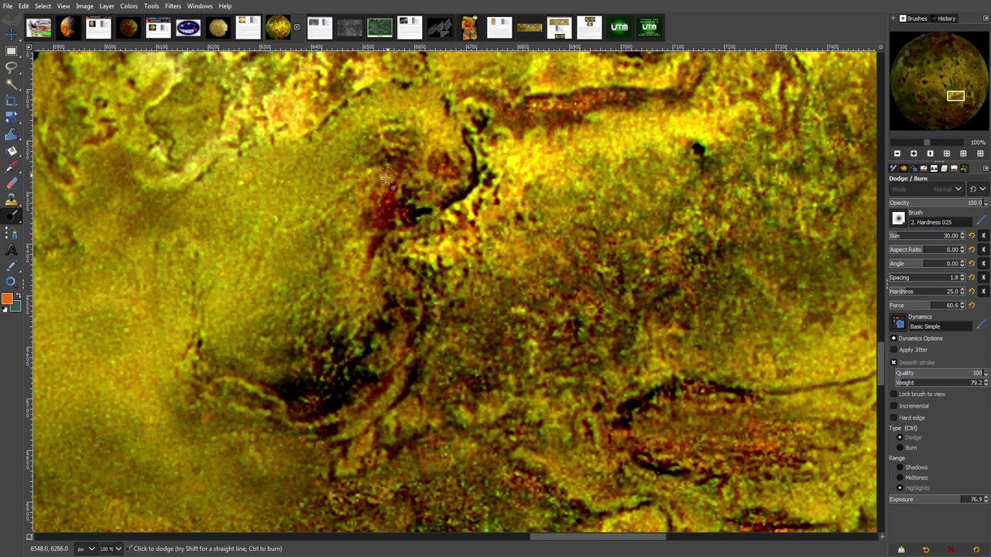
Dodge the region beside the dark curved feature and the dark centre-left area.
mouse_move(378, 158)
mouse_down()
mouse_move(364, 104)
mouse_move(344, 81)
mouse_move(338, 103)
mouse_move(350, 81)
mouse_move(339, 101)
mouse_move(335, 86)
mouse_move(329, 95)
mouse_move(338, 106)
mouse_move(311, 122)
mouse_move(421, 172)
mouse_move(394, 271)
mouse_up()
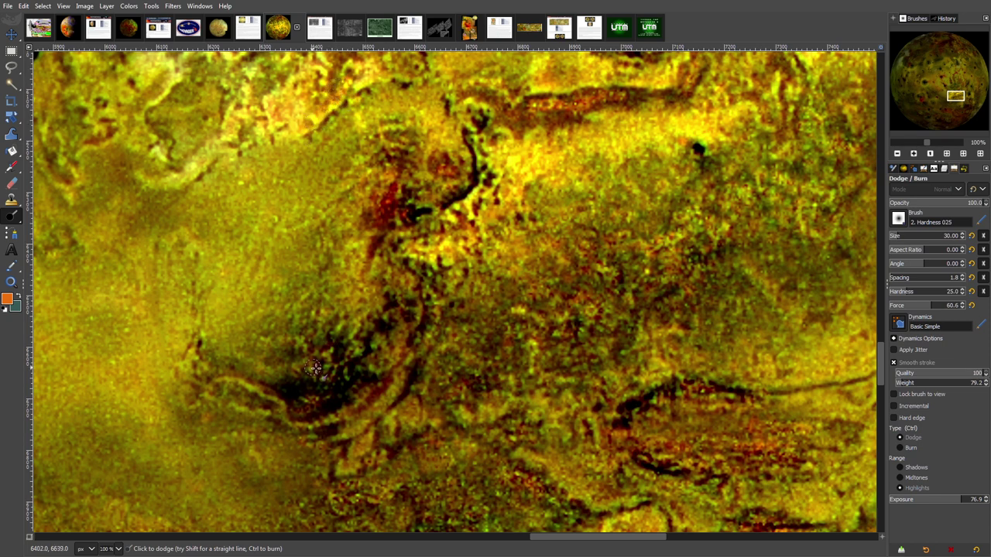
mouse_move(314, 368)
mouse_down()
mouse_move(297, 345)
mouse_move(319, 343)
mouse_move(316, 327)
mouse_move(358, 305)
mouse_move(373, 341)
mouse_move(351, 383)
mouse_move(311, 418)
mouse_move(298, 412)
mouse_move(331, 408)
mouse_move(296, 414)
mouse_move(343, 399)
mouse_move(336, 407)
mouse_move(297, 407)
mouse_move(327, 392)
mouse_move(298, 391)
mouse_move(308, 386)
mouse_move(332, 407)
mouse_move(302, 428)
mouse_move(360, 384)
mouse_up()
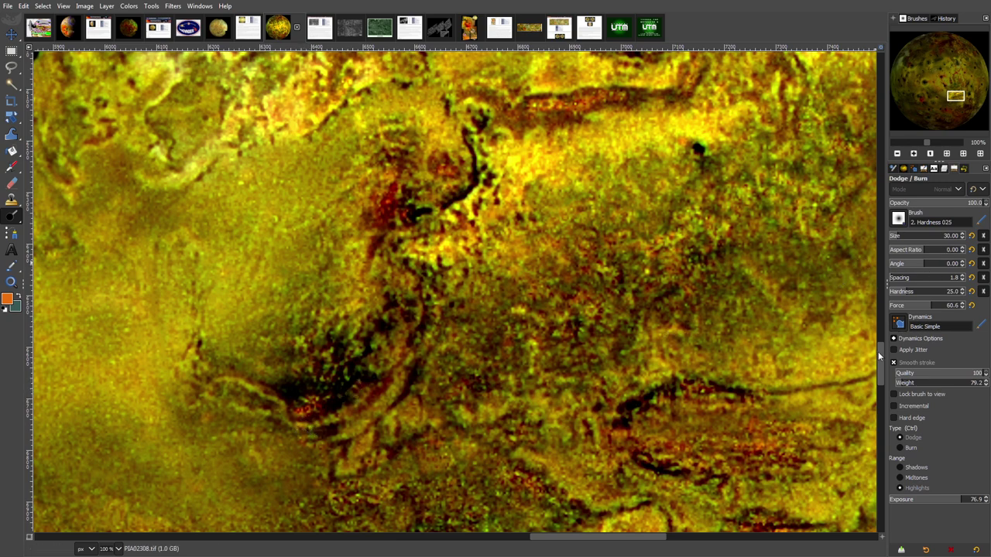
drag(883, 352, 882, 371)
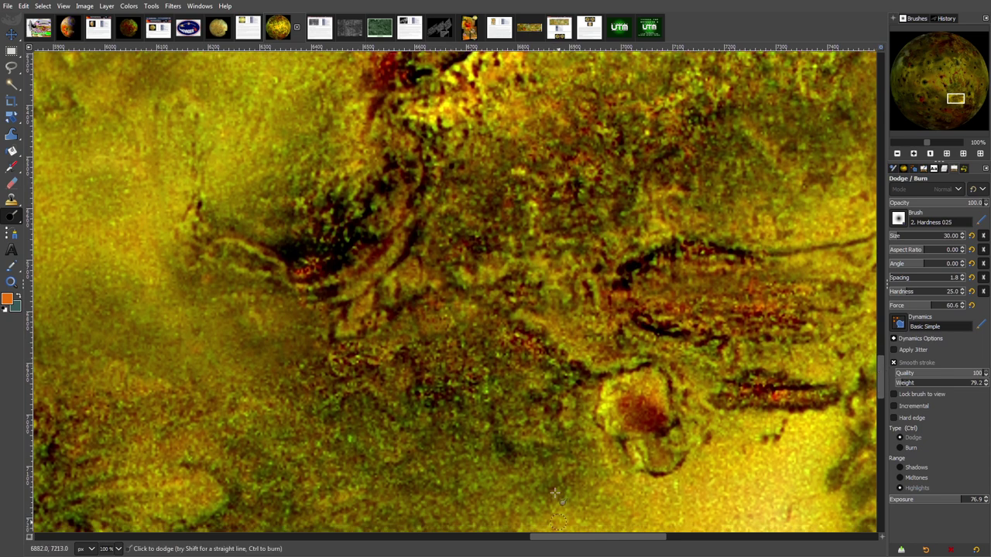
drag(596, 538, 568, 548)
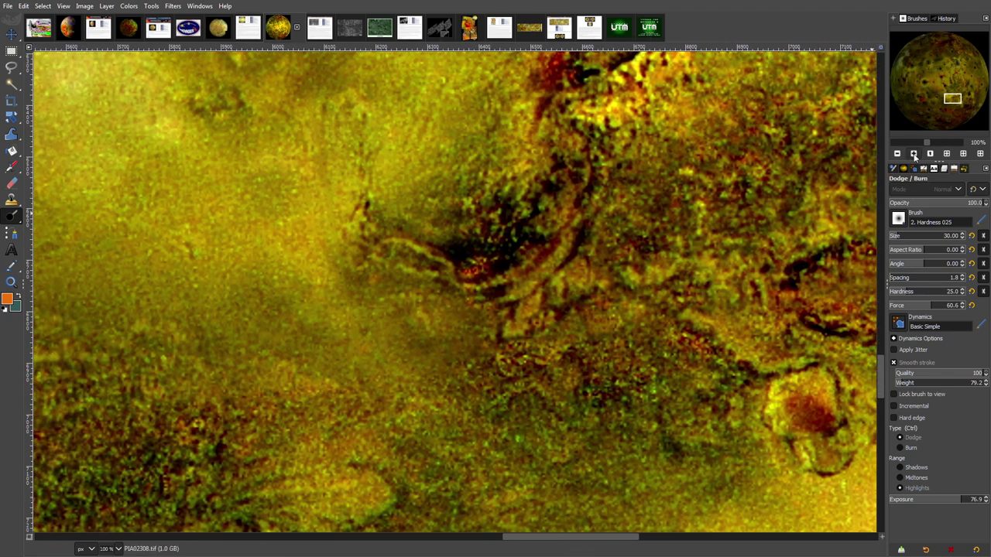
At 200% zoom, scrub the dark spot inside the curve with a size-19 dodge brush, then return to 100%.
click(914, 154)
click(914, 154)
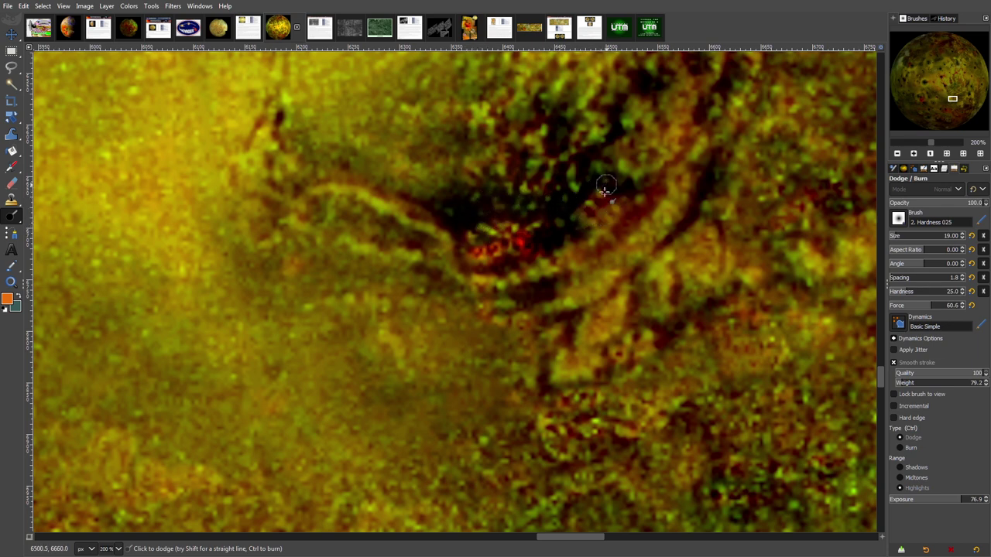
mouse_move(546, 292)
mouse_down()
mouse_move(558, 284)
mouse_move(527, 288)
mouse_move(563, 283)
mouse_up()
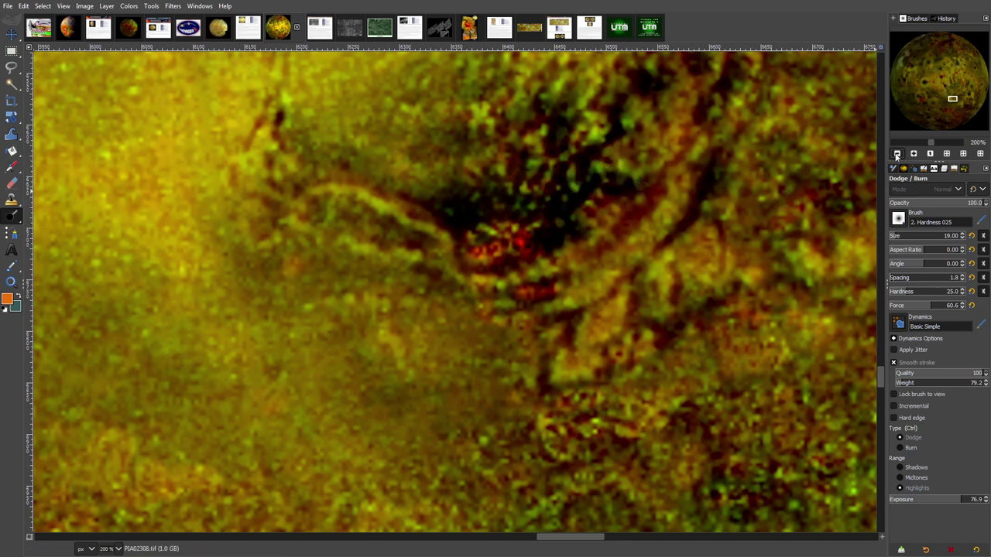
click(897, 154)
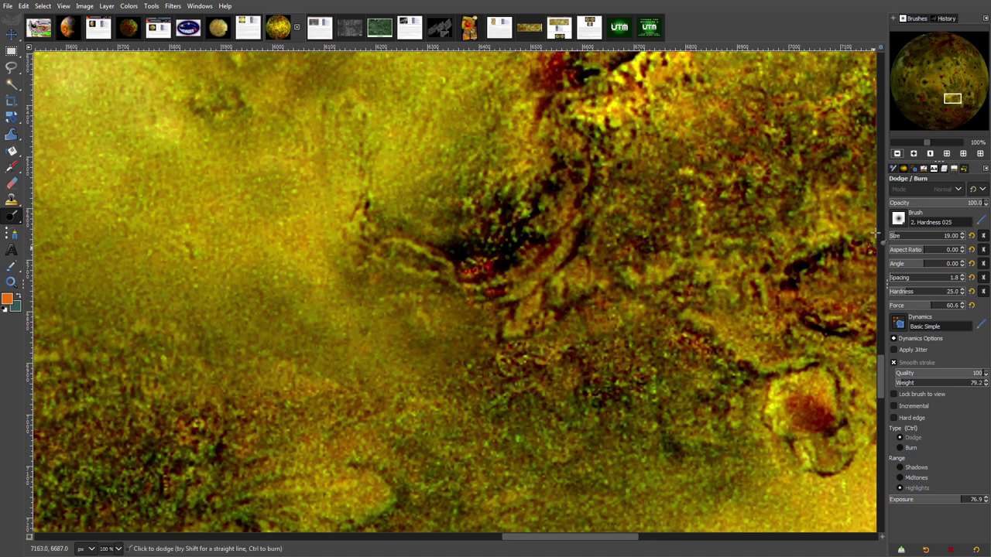
Dodge the faint greenish streaks in the lower plain leading toward the small red spot.
drag(883, 374, 882, 392)
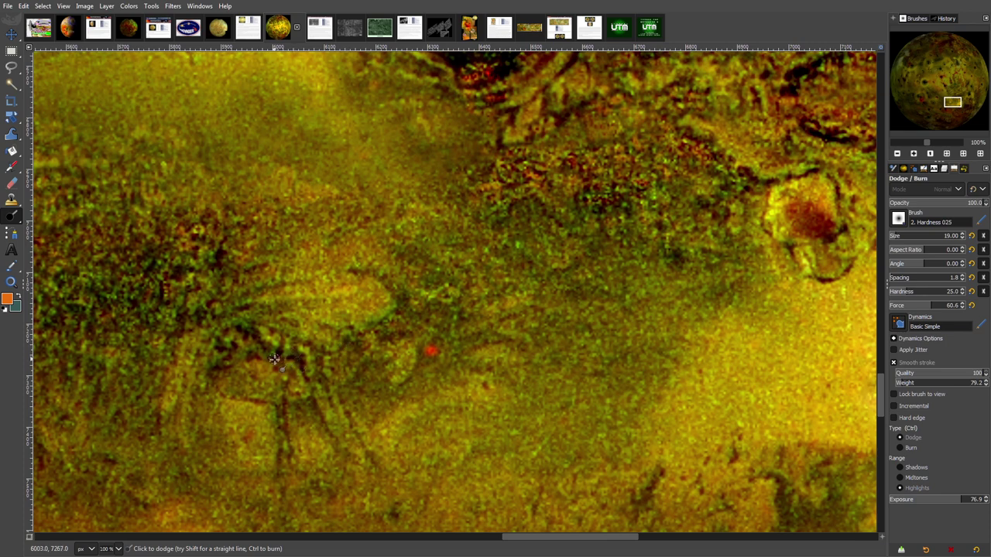
drag(543, 541, 530, 541)
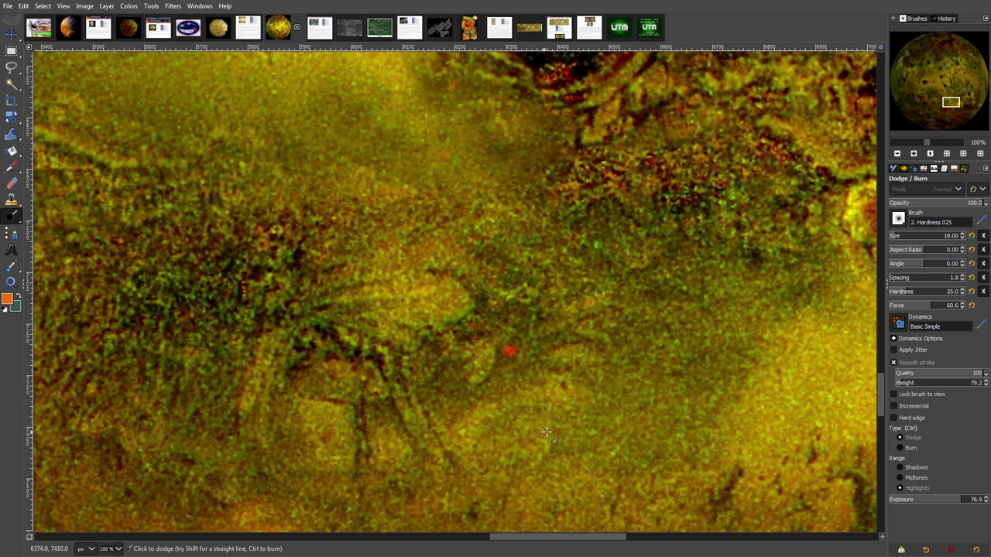
mouse_move(530, 408)
mouse_down()
mouse_move(568, 405)
mouse_move(590, 423)
mouse_move(609, 411)
mouse_move(504, 382)
mouse_move(550, 366)
mouse_move(524, 365)
mouse_move(543, 353)
mouse_move(518, 334)
mouse_move(527, 356)
mouse_move(504, 365)
mouse_move(498, 352)
mouse_move(516, 342)
mouse_move(521, 352)
mouse_move(507, 346)
mouse_move(505, 364)
mouse_move(533, 346)
mouse_move(519, 365)
mouse_move(491, 374)
mouse_up()
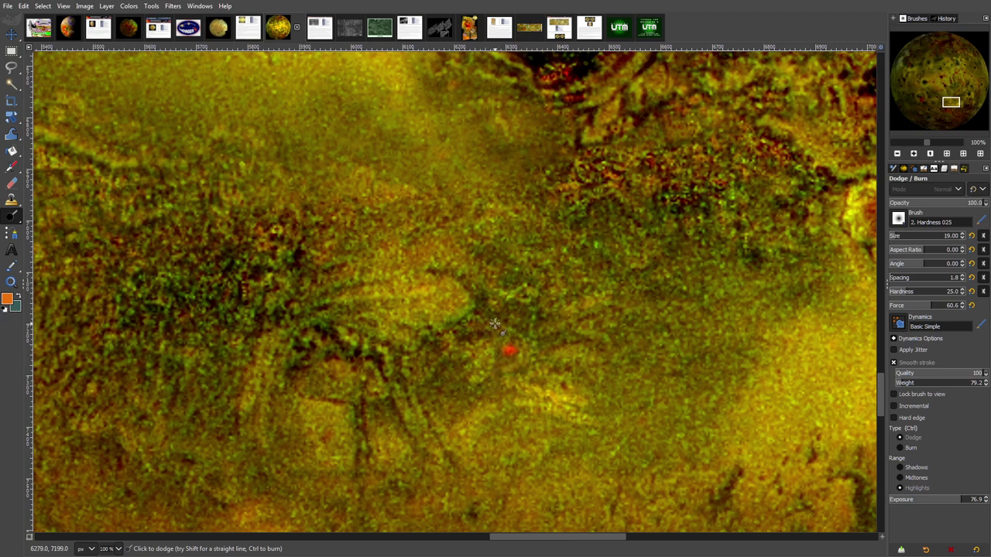
mouse_move(494, 324)
mouse_down()
mouse_move(469, 328)
mouse_move(486, 311)
mouse_move(477, 305)
mouse_move(510, 320)
mouse_move(501, 321)
mouse_move(504, 307)
mouse_move(520, 309)
mouse_move(504, 313)
mouse_move(523, 311)
mouse_move(530, 323)
mouse_move(522, 312)
mouse_move(522, 328)
mouse_move(518, 305)
mouse_move(499, 306)
mouse_move(501, 295)
mouse_move(481, 300)
mouse_move(501, 279)
mouse_up()
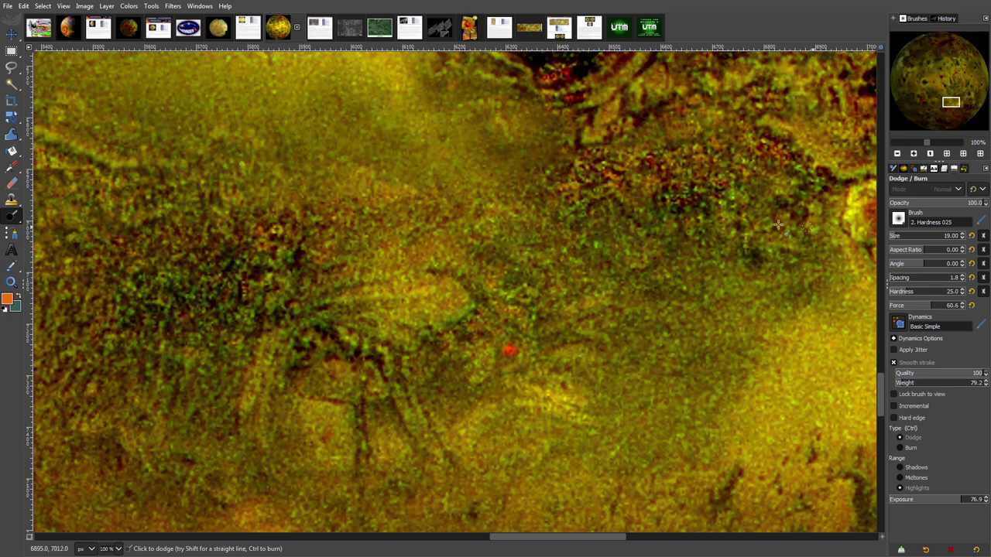
drag(880, 381, 879, 386)
Centre the streaky terrain around the small red spot and magnify it to 150%.
click(897, 154)
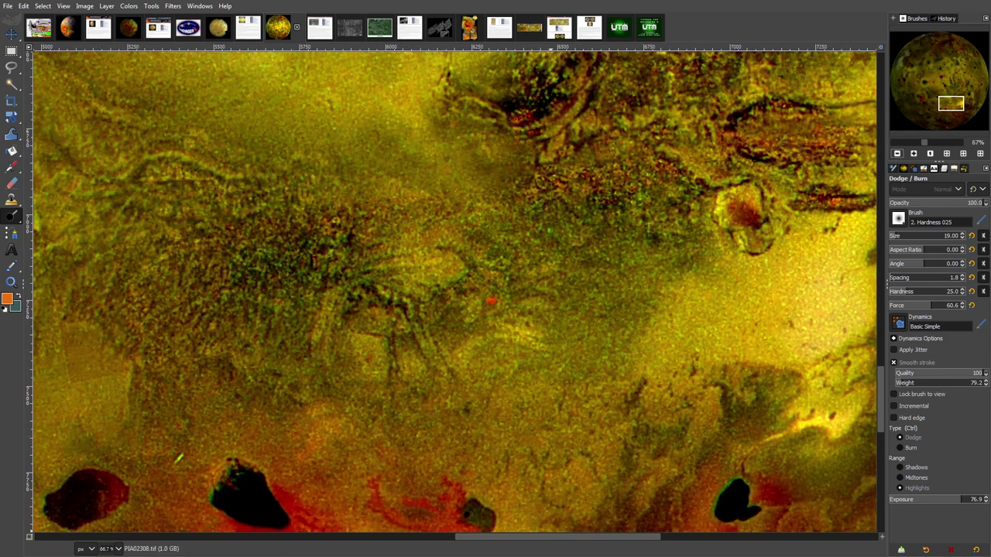
drag(551, 541, 493, 542)
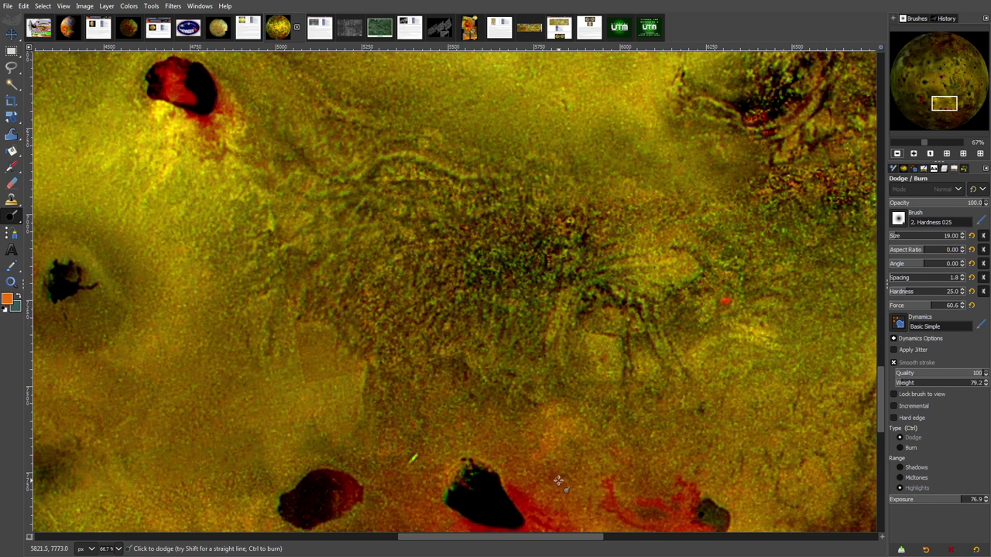
scroll(555, 539, right, 5)
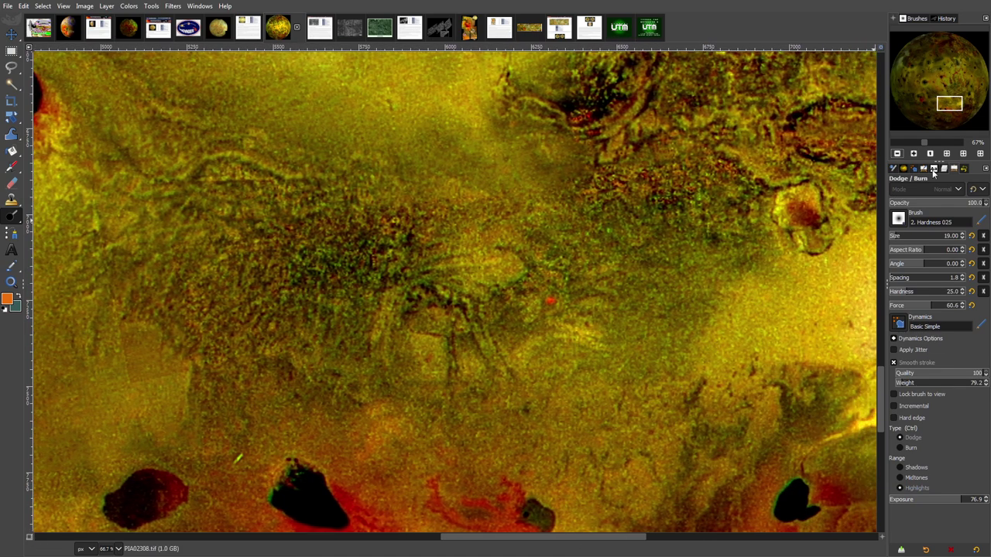
click(914, 154)
click(914, 154)
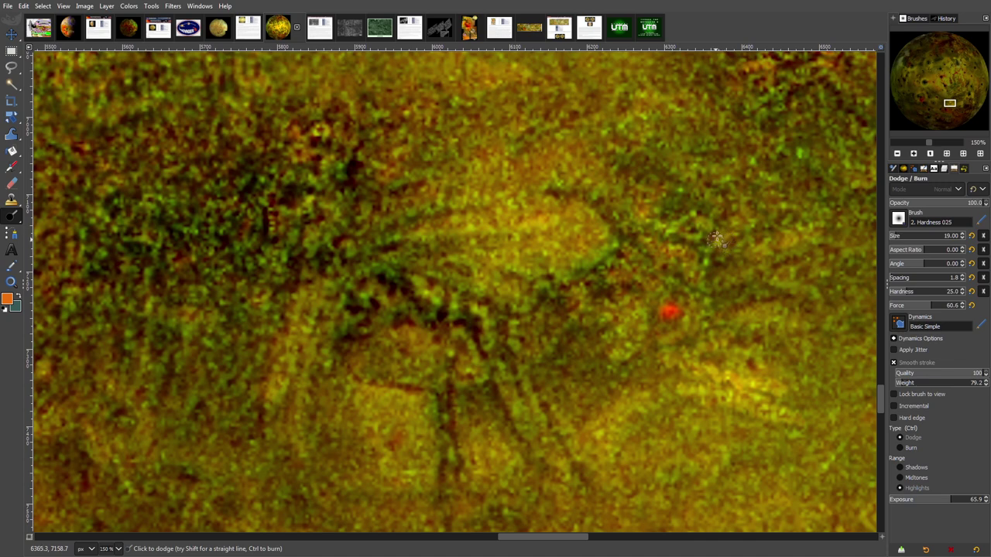
Brighten the streak up and right of the small red spot with a short dodge stroke.
drag(667, 232, 719, 209)
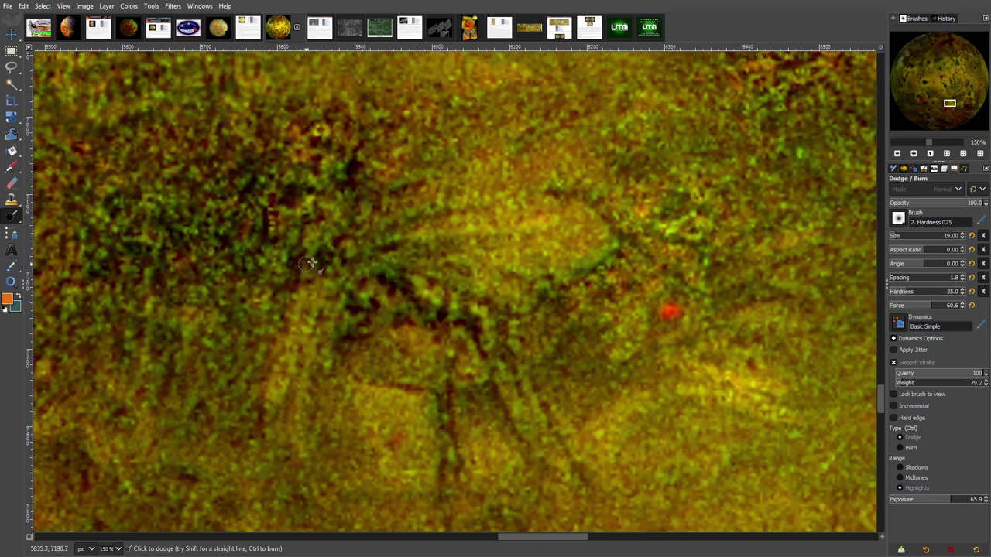
drag(545, 540, 505, 544)
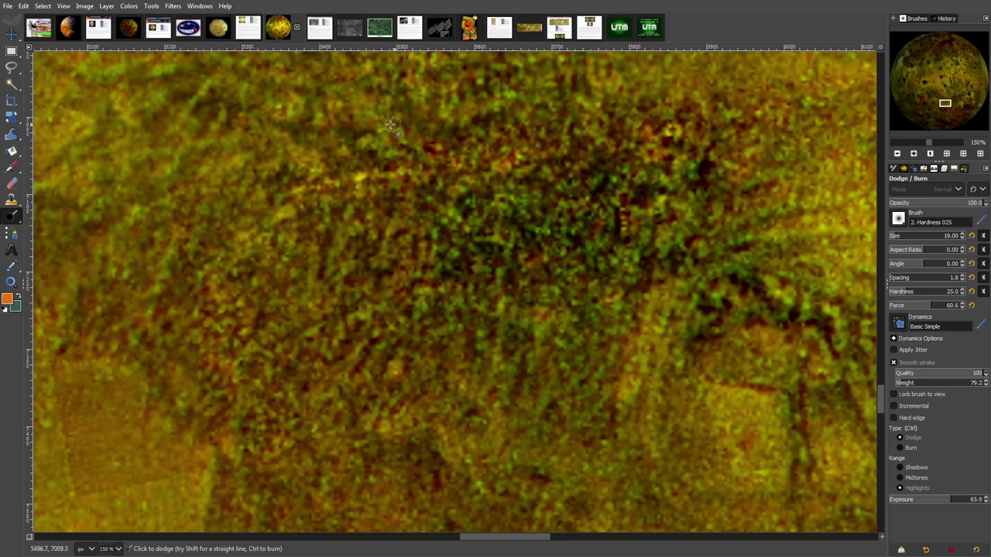
Lighten several faint streaks in the dark green speckled patch with Dodge strokes.
mouse_move(419, 130)
mouse_down()
mouse_move(475, 113)
mouse_move(457, 100)
mouse_move(470, 113)
mouse_move(479, 99)
mouse_move(499, 101)
mouse_move(520, 86)
mouse_move(530, 99)
mouse_move(580, 63)
mouse_up()
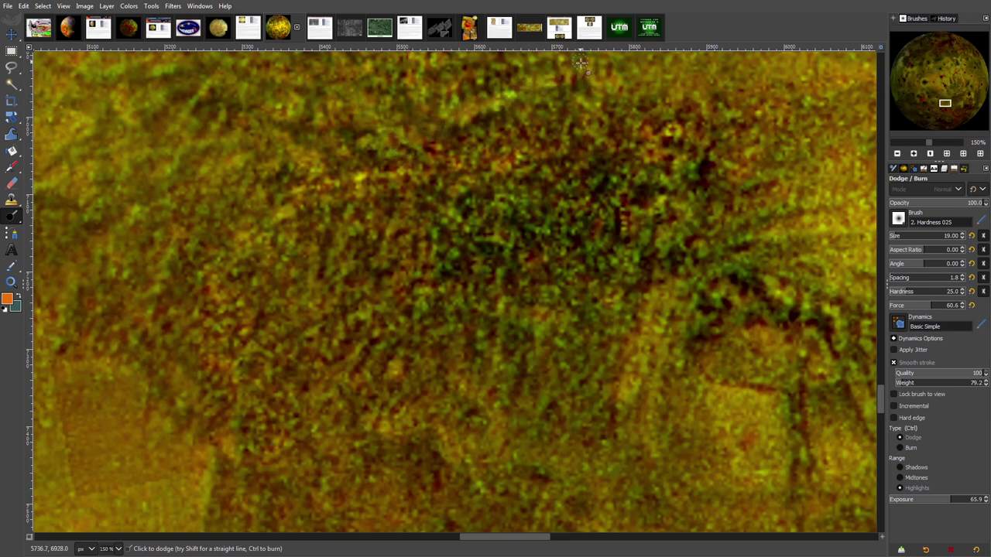
mouse_move(514, 81)
mouse_down()
mouse_move(479, 87)
mouse_move(449, 70)
mouse_move(419, 78)
mouse_move(496, 67)
mouse_move(499, 79)
mouse_move(533, 85)
mouse_move(506, 81)
mouse_up()
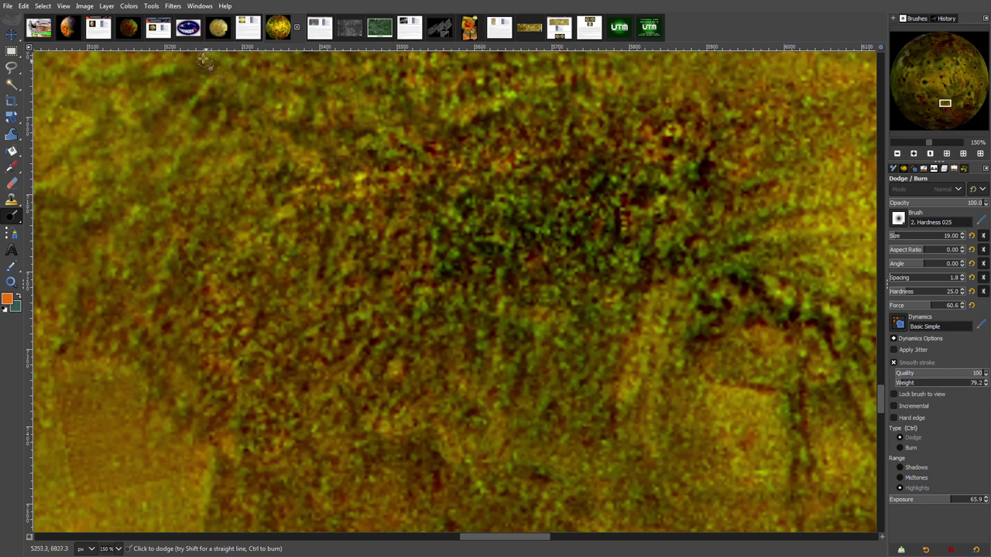
mouse_move(216, 90)
mouse_down()
mouse_move(171, 122)
mouse_move(204, 113)
mouse_move(205, 124)
mouse_move(220, 92)
mouse_up()
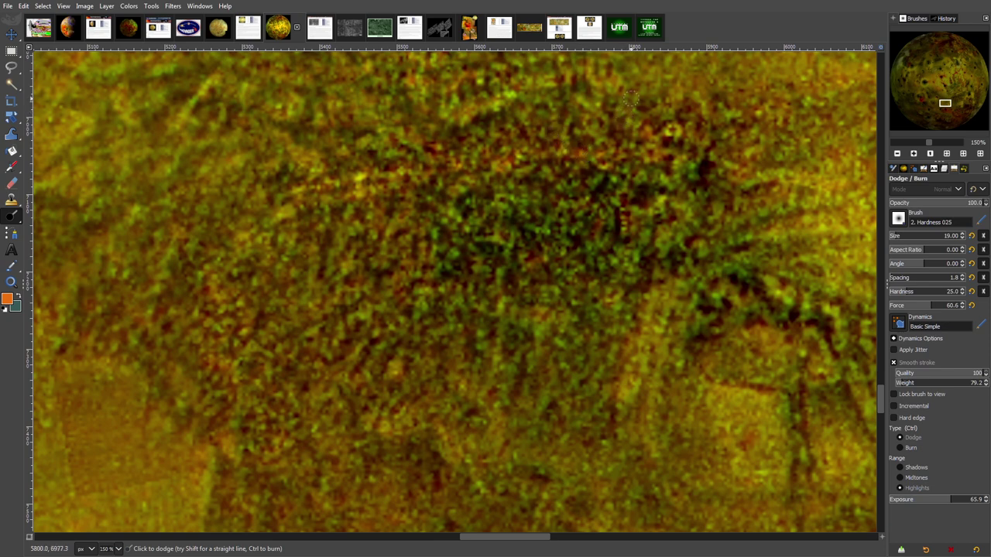
click(899, 154)
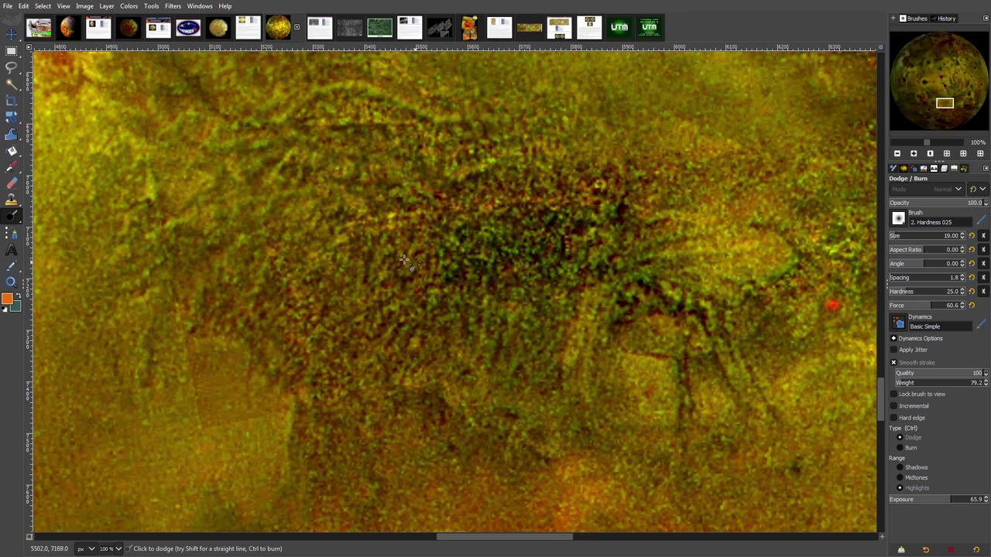
click(898, 153)
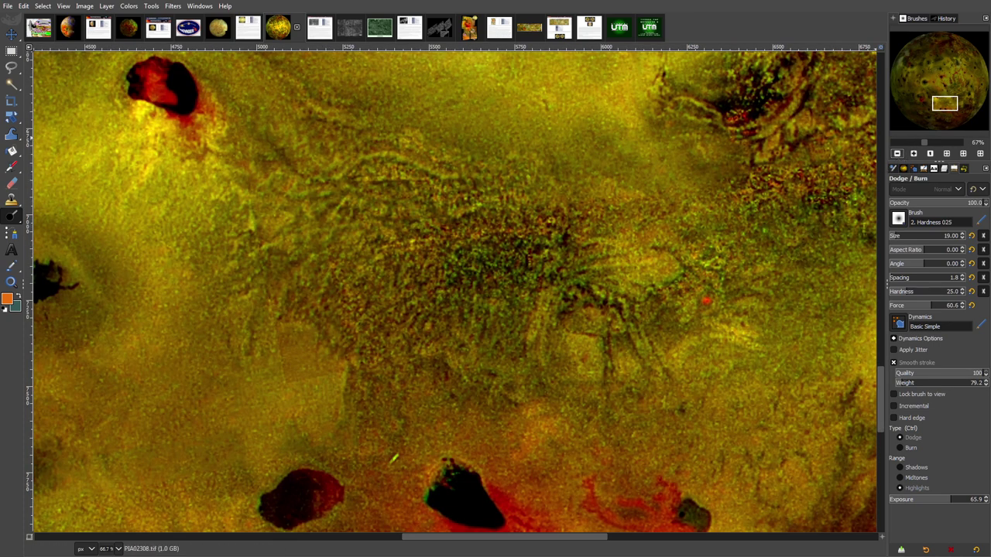
Zoom out and pan in the Navigator until the whole Io globe fits at 9.09%.
click(898, 154)
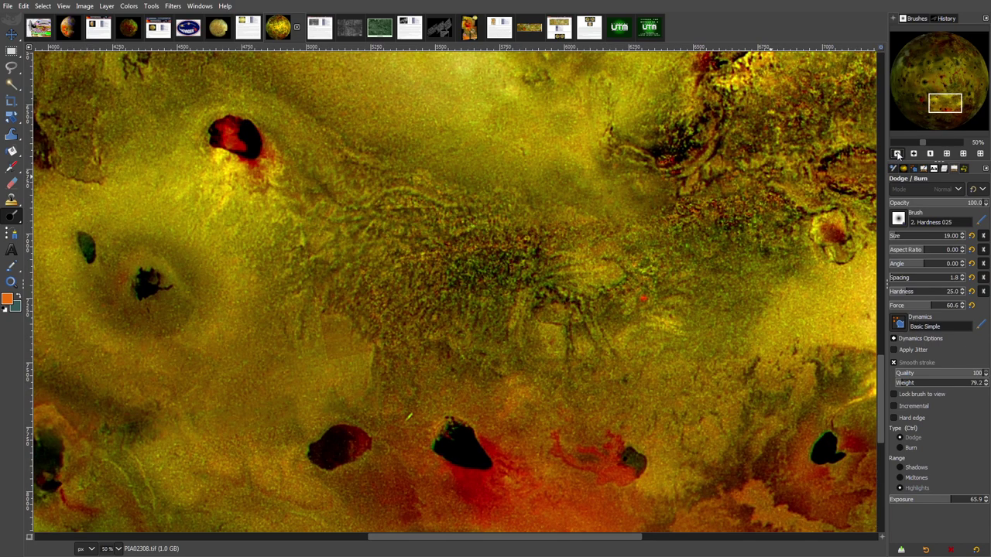
click(898, 153)
click(898, 154)
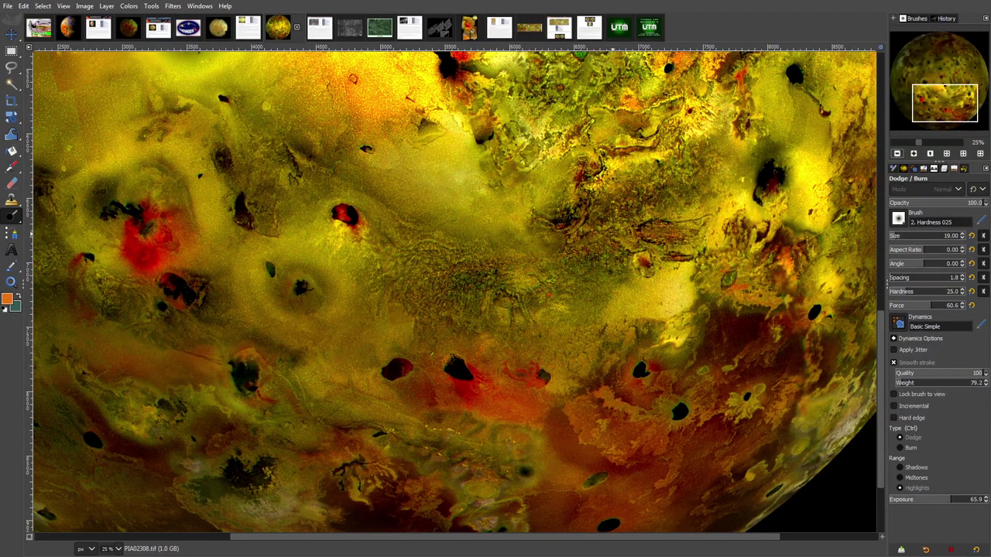
mouse_move(938, 105)
mouse_down()
mouse_move(939, 114)
mouse_move(951, 101)
mouse_up()
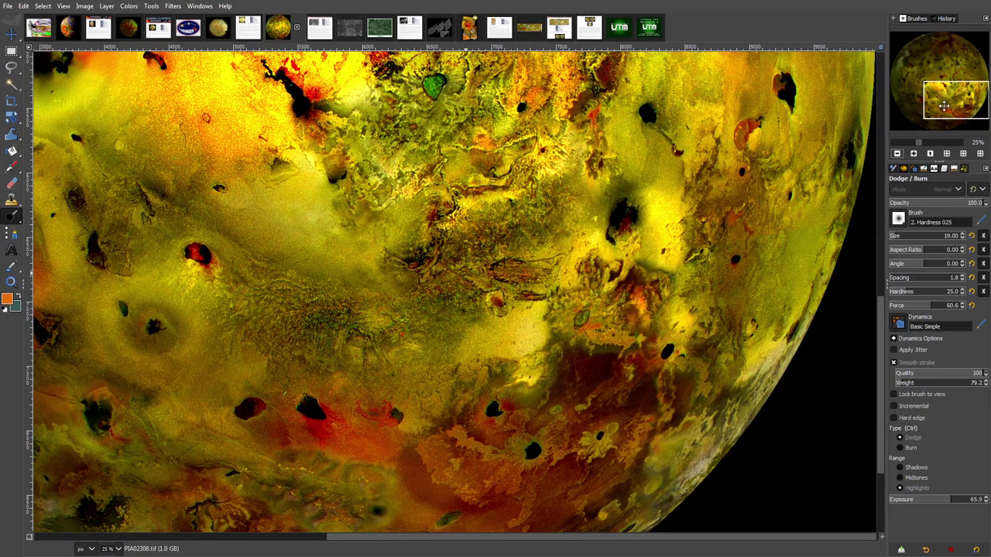
drag(944, 106, 938, 103)
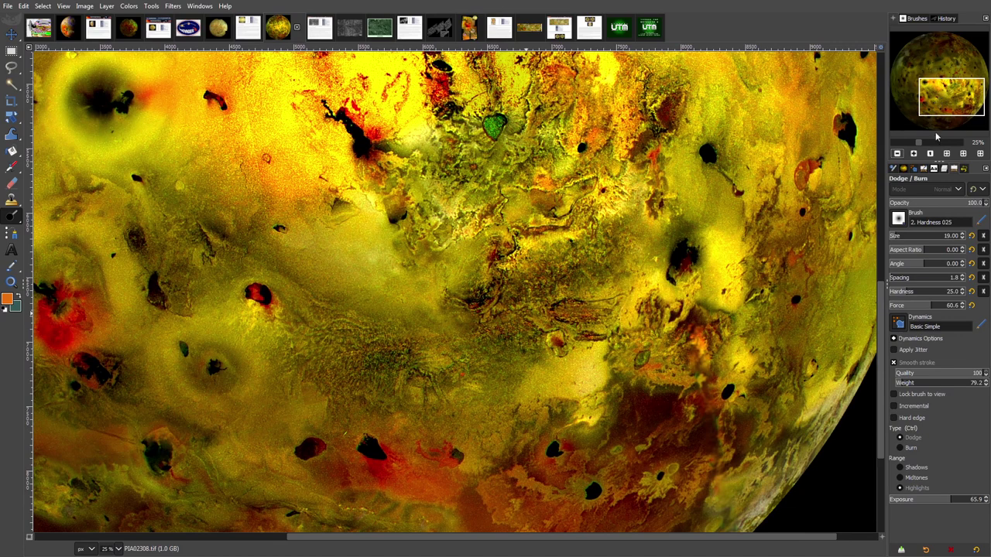
click(898, 154)
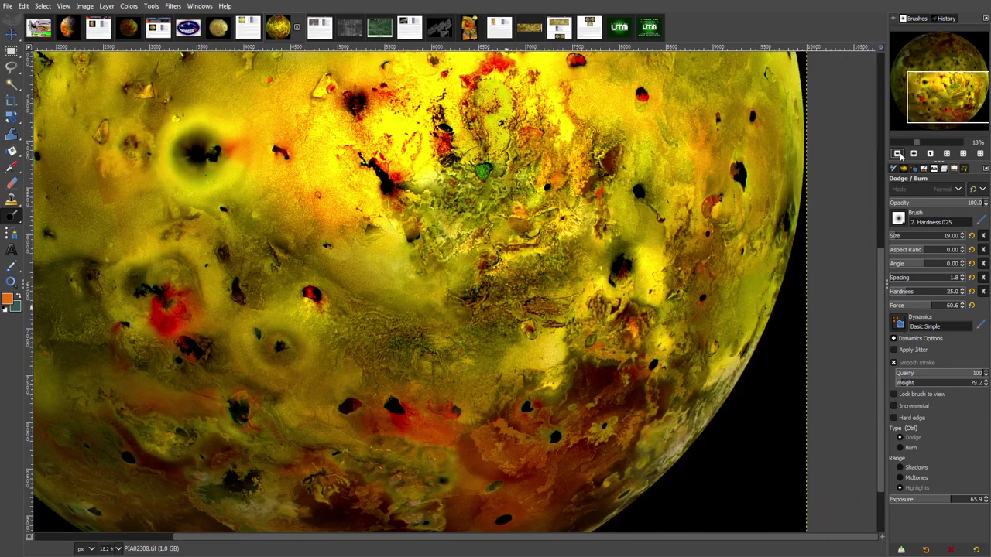
click(898, 154)
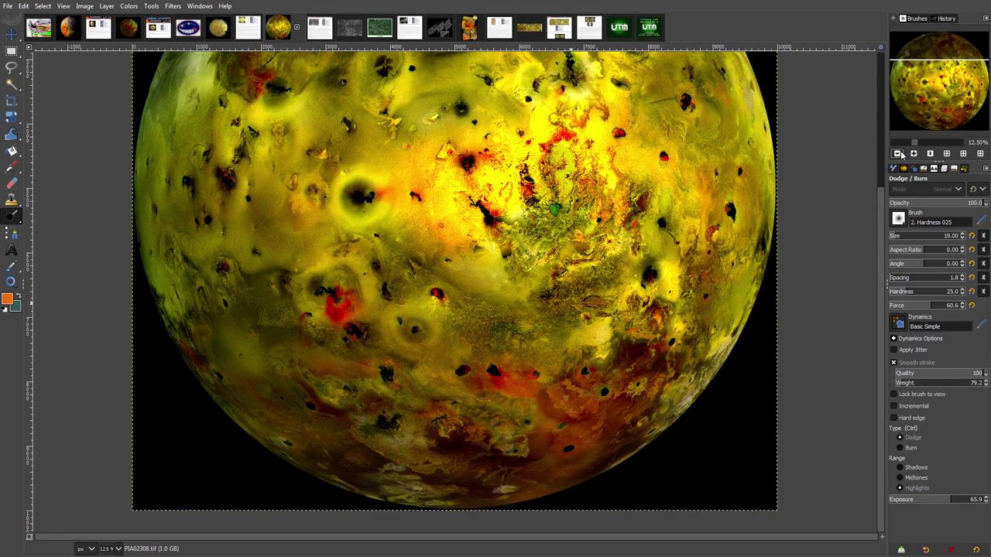
click(898, 154)
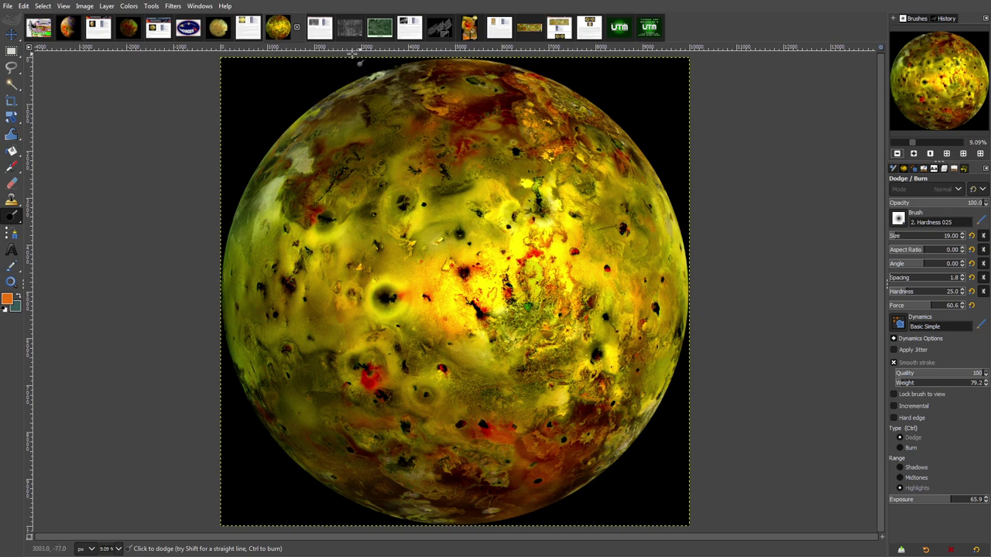
Switch the canvas to the PIA02562 mosaic image.
click(440, 30)
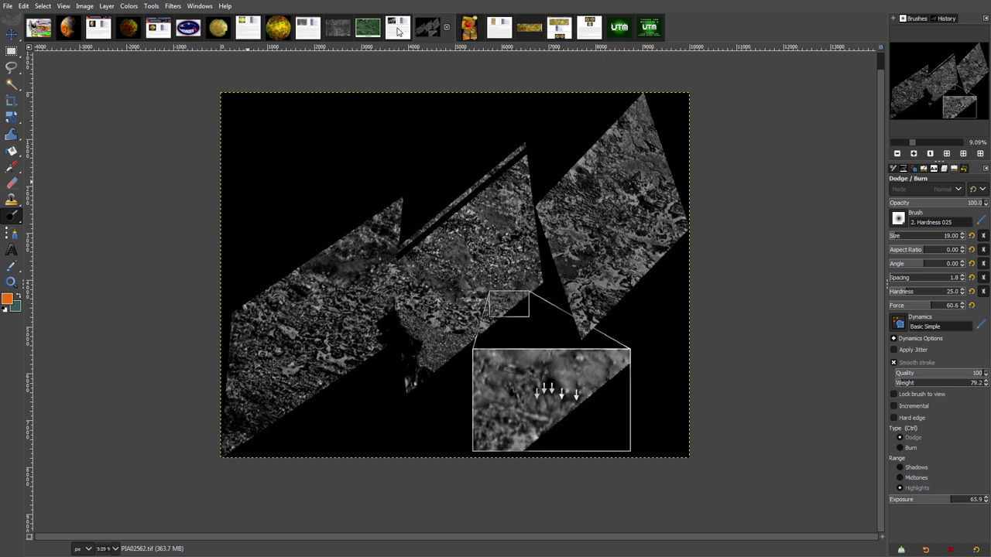
click(397, 29)
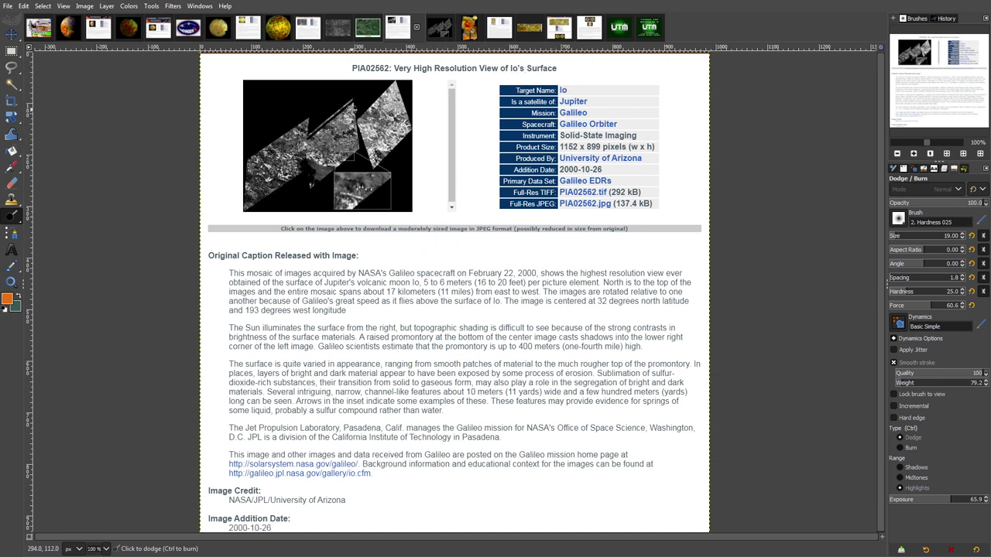
click(441, 29)
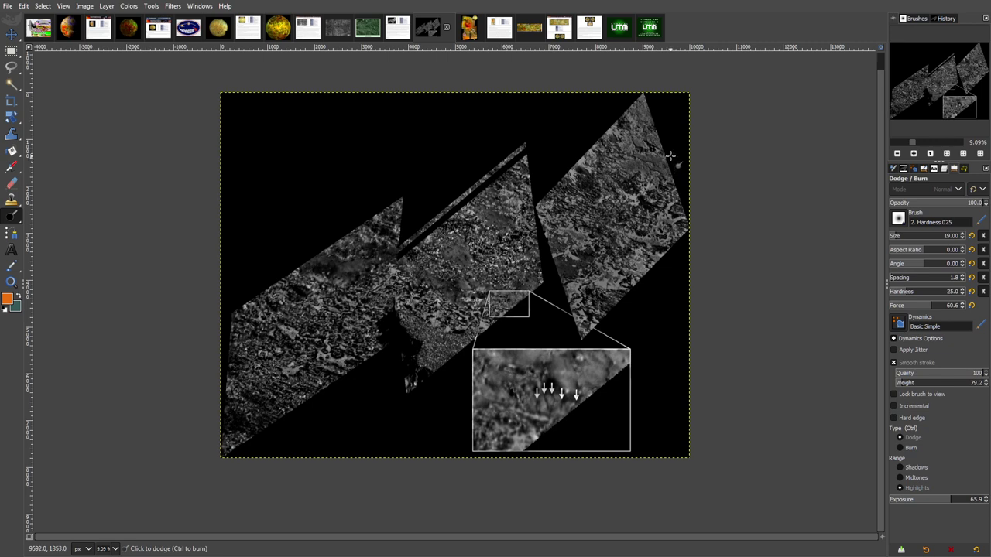
Magnify the mosaic to 100% over the speckled terrain and dark oval.
click(913, 153)
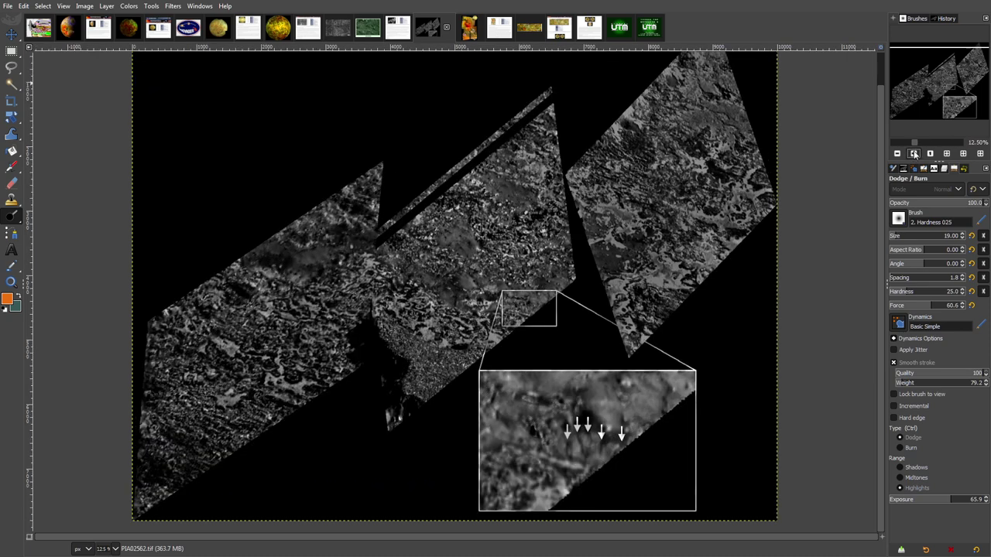
click(914, 154)
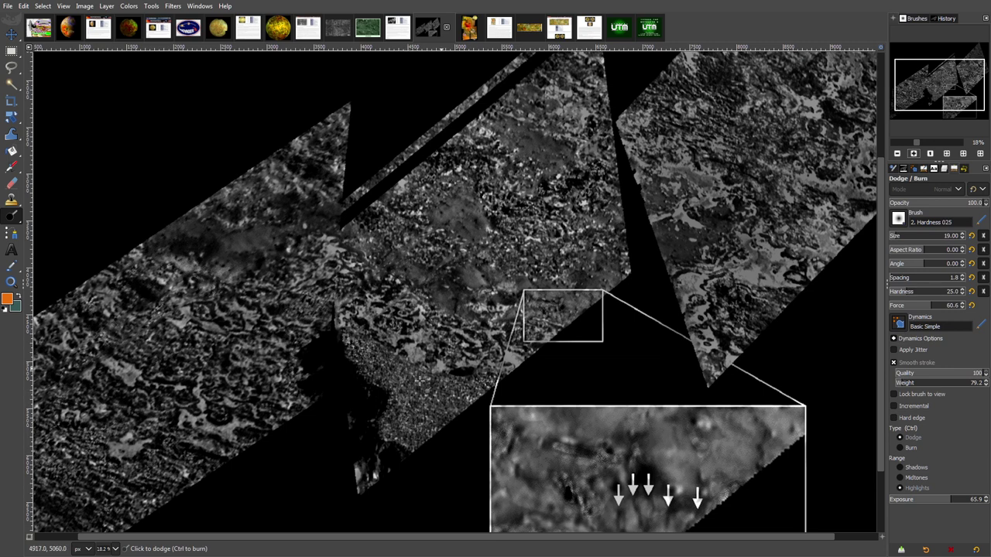
drag(881, 169, 880, 223)
drag(725, 536, 668, 555)
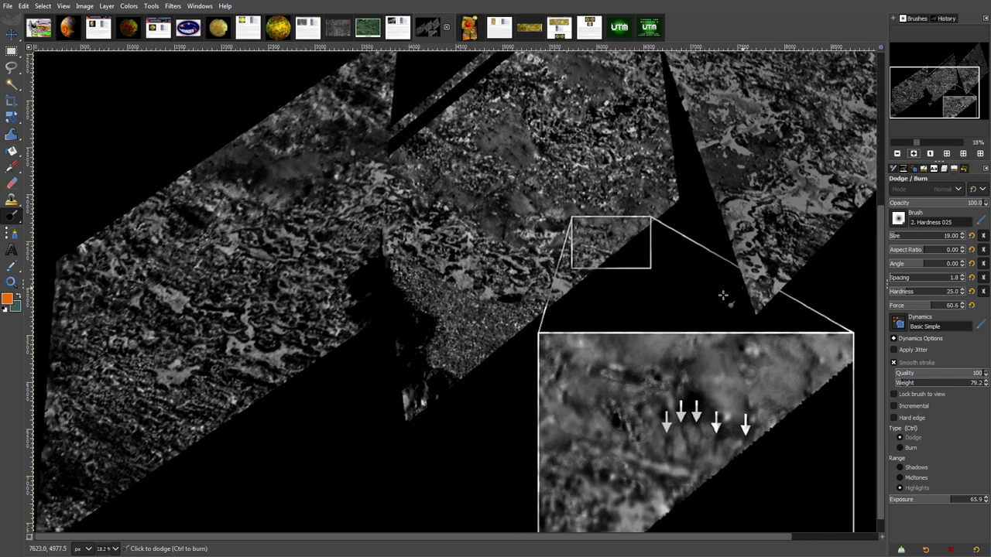
click(914, 154)
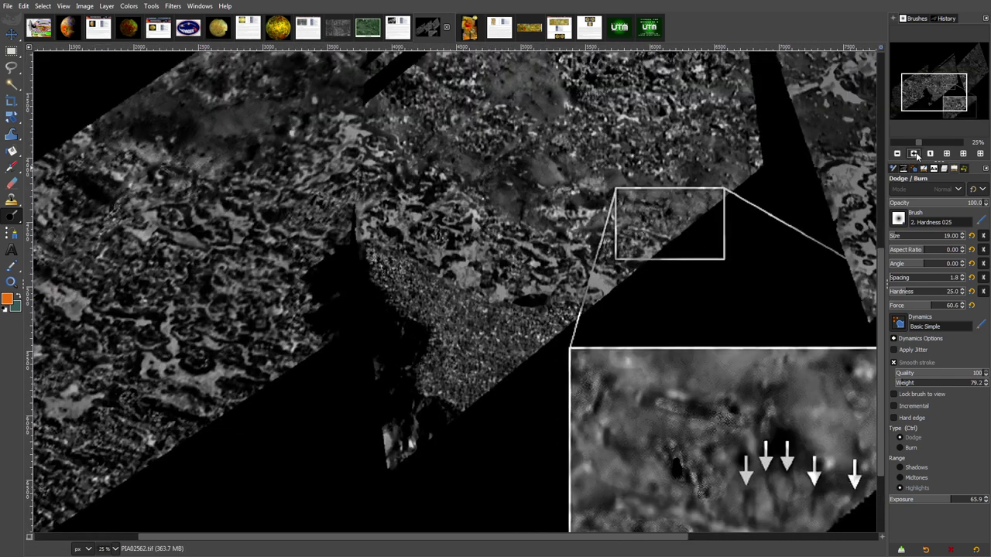
click(917, 155)
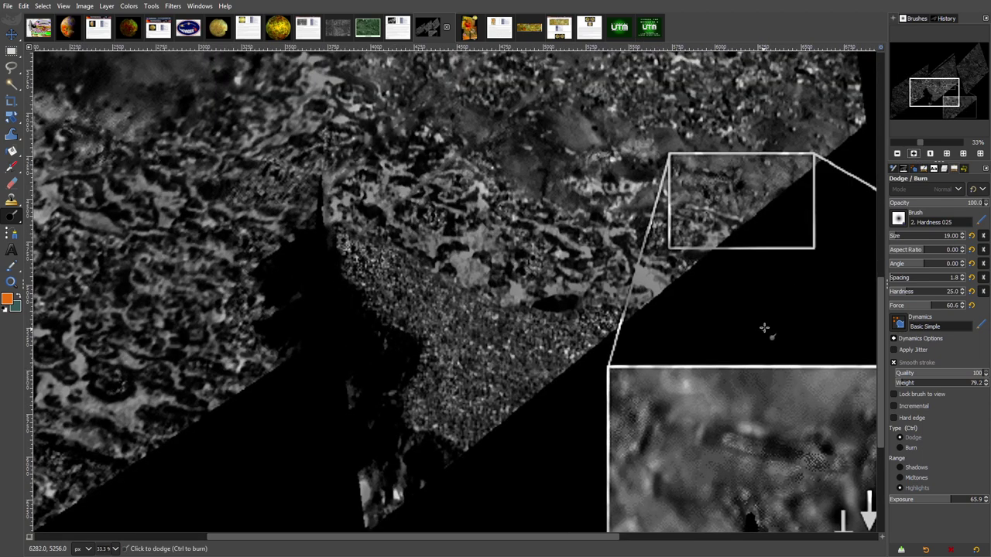
click(915, 155)
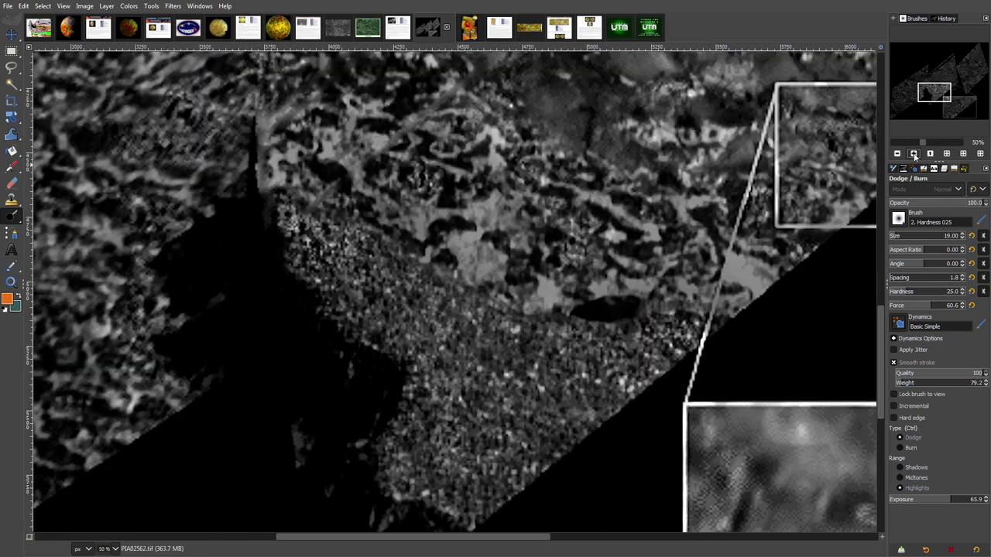
click(914, 155)
click(914, 155)
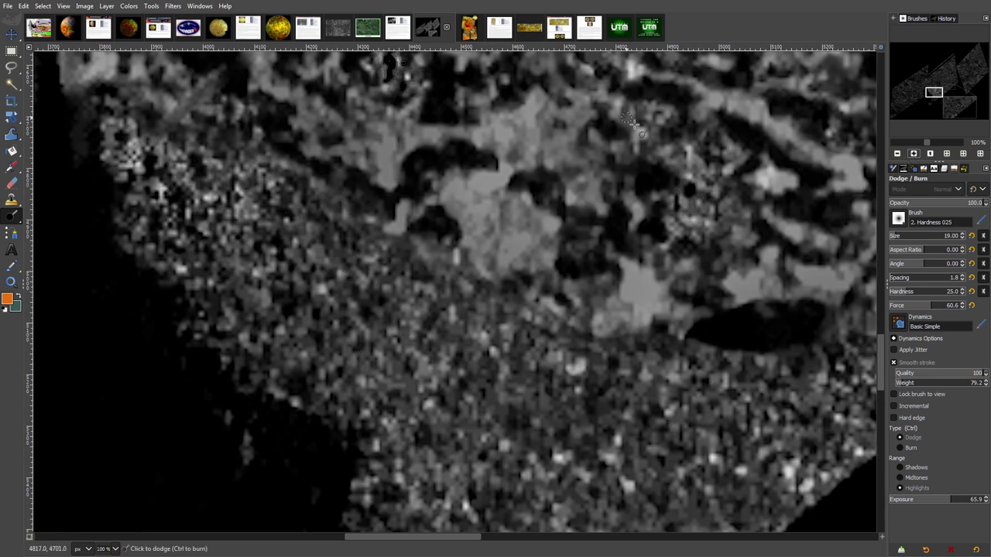
Scroll the mosaic up and zoom out to a 50% overview.
drag(883, 364, 883, 334)
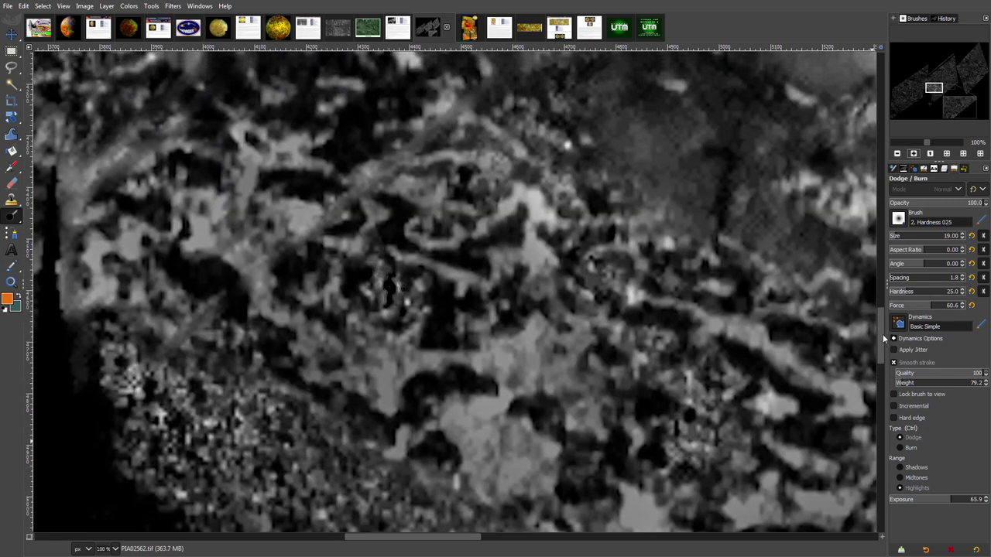
click(898, 153)
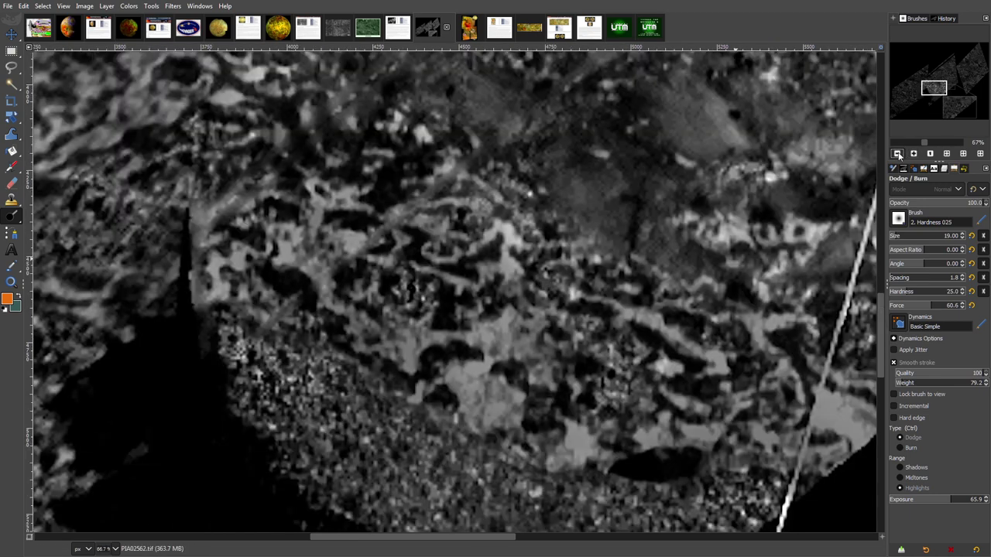
click(898, 153)
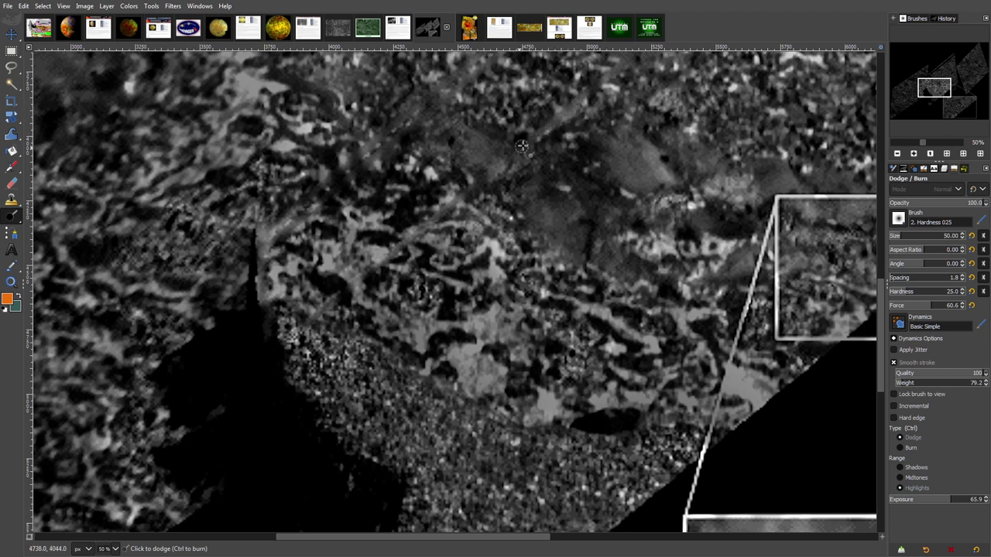
Dodge back and forth along the thin diagonal road-like line in the upper middle.
drag(534, 112, 548, 107)
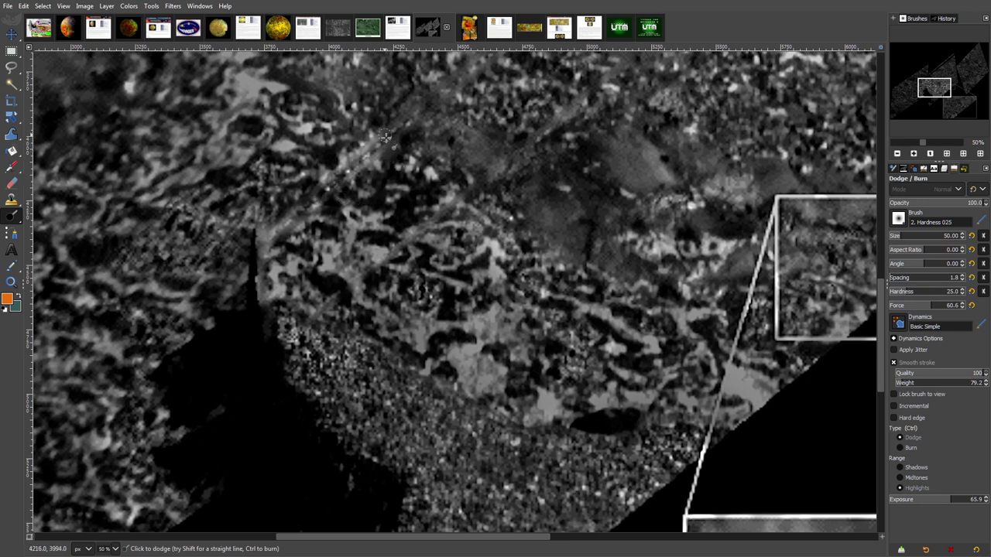
drag(385, 137, 394, 178)
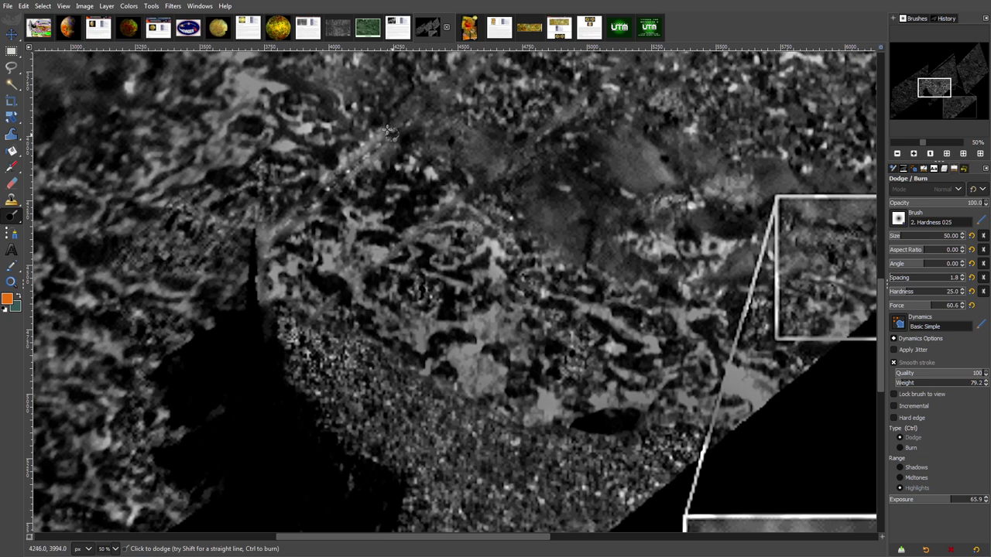
mouse_move(391, 133)
mouse_down()
mouse_move(387, 154)
mouse_move(386, 186)
mouse_move(368, 174)
mouse_move(391, 179)
mouse_move(343, 194)
mouse_move(320, 184)
mouse_move(326, 201)
mouse_move(315, 185)
mouse_move(334, 202)
mouse_move(323, 190)
mouse_move(343, 113)
mouse_move(337, 141)
mouse_move(318, 154)
mouse_move(326, 156)
mouse_move(313, 165)
mouse_move(325, 147)
mouse_move(305, 145)
mouse_move(329, 143)
mouse_move(316, 136)
mouse_move(335, 154)
mouse_move(316, 149)
mouse_move(335, 157)
mouse_move(366, 108)
mouse_move(329, 80)
mouse_move(332, 68)
mouse_move(333, 104)
mouse_move(320, 103)
mouse_move(327, 112)
mouse_move(332, 101)
mouse_move(319, 113)
mouse_move(335, 114)
mouse_move(337, 102)
mouse_move(322, 114)
mouse_move(339, 115)
mouse_move(342, 104)
mouse_move(324, 109)
mouse_move(391, 125)
mouse_move(397, 188)
mouse_move(380, 178)
mouse_move(374, 194)
mouse_move(340, 202)
mouse_move(352, 198)
mouse_move(347, 191)
mouse_move(334, 216)
mouse_move(330, 204)
mouse_move(357, 216)
mouse_move(393, 115)
mouse_move(443, 96)
mouse_move(466, 106)
mouse_up()
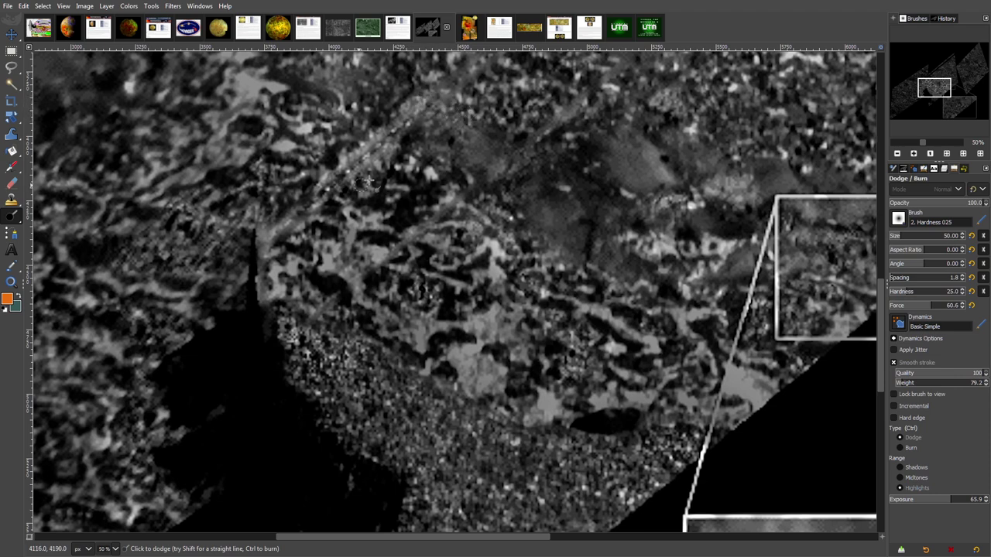
mouse_move(369, 181)
mouse_down()
mouse_move(338, 179)
mouse_move(355, 190)
mouse_move(347, 184)
mouse_move(372, 172)
mouse_move(403, 263)
mouse_move(359, 139)
mouse_up()
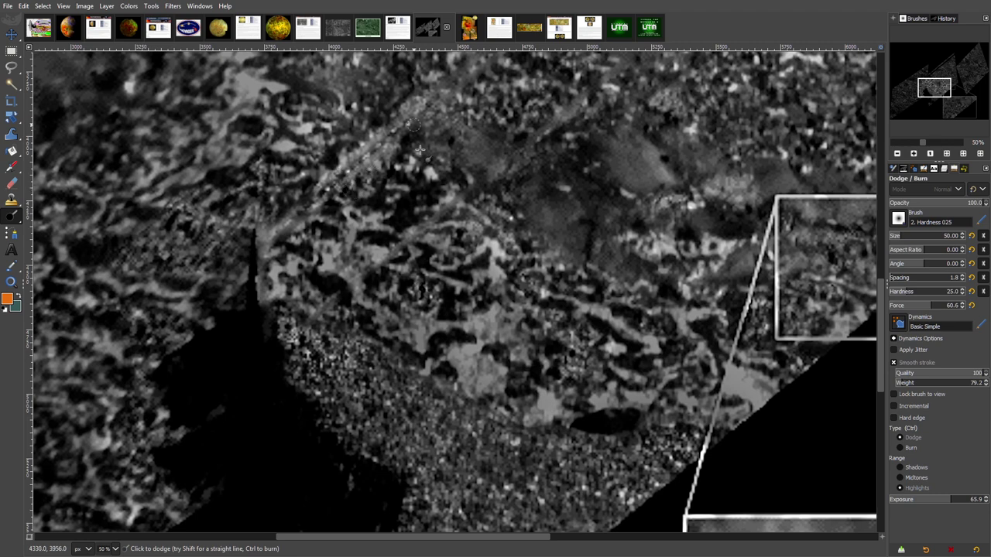
click(898, 153)
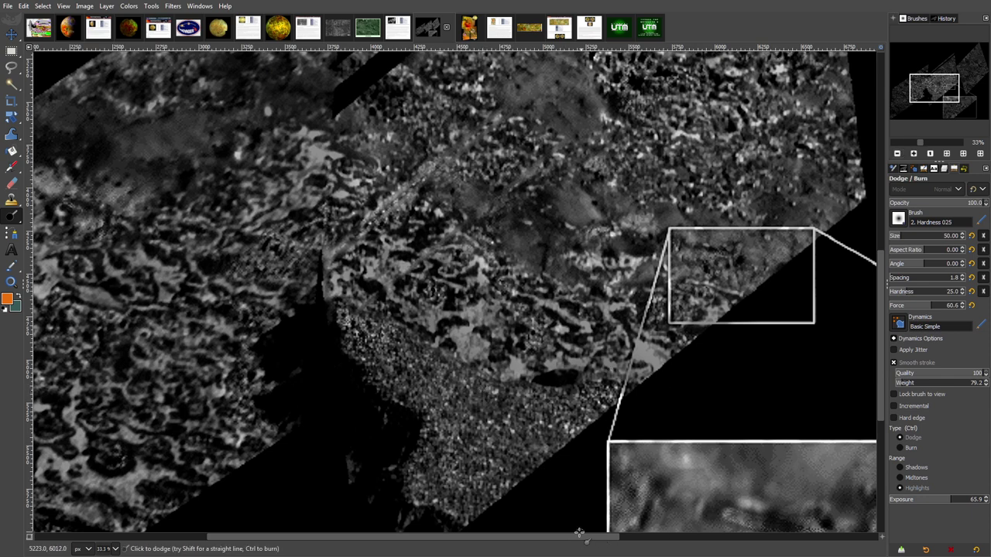
Dodge inside the small inset box at 50% to bring out a brighter streak.
drag(582, 541, 719, 532)
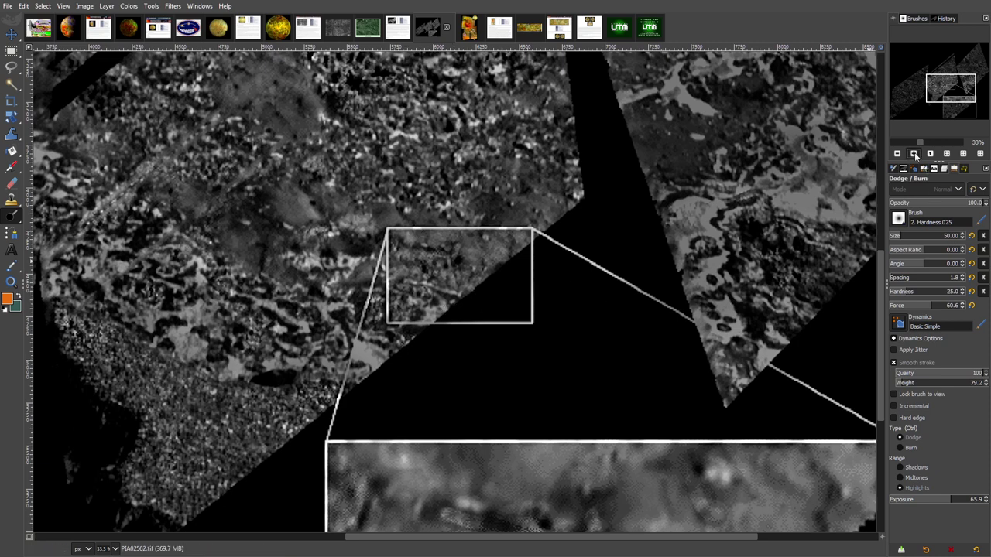
click(915, 154)
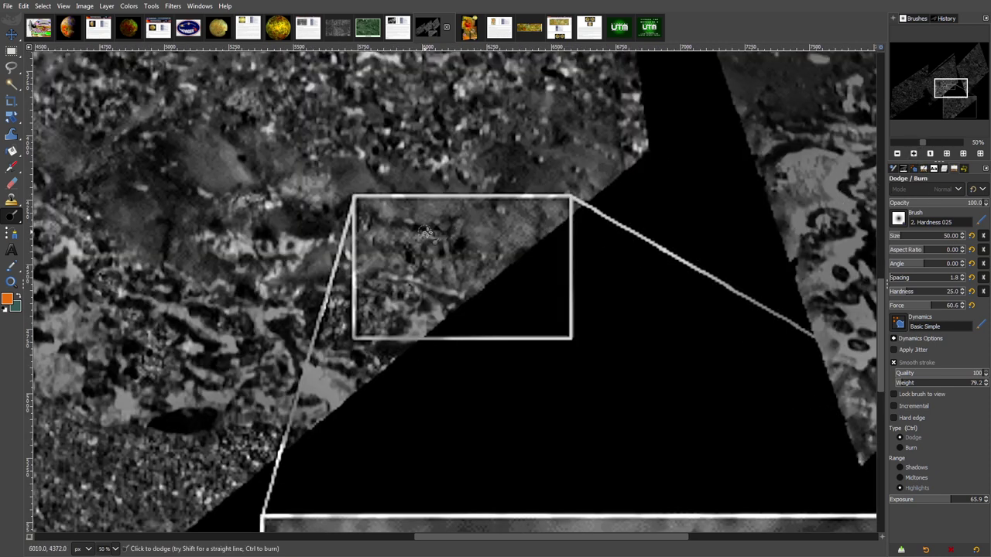
mouse_move(453, 234)
mouse_down()
mouse_move(397, 253)
mouse_move(378, 230)
mouse_move(394, 238)
mouse_move(425, 230)
mouse_move(366, 213)
mouse_up()
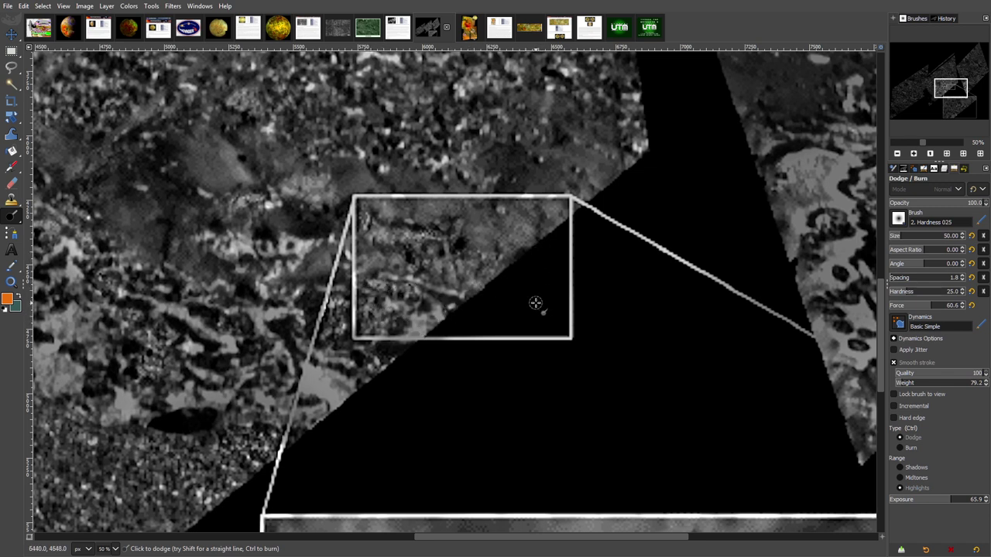
drag(885, 294, 886, 417)
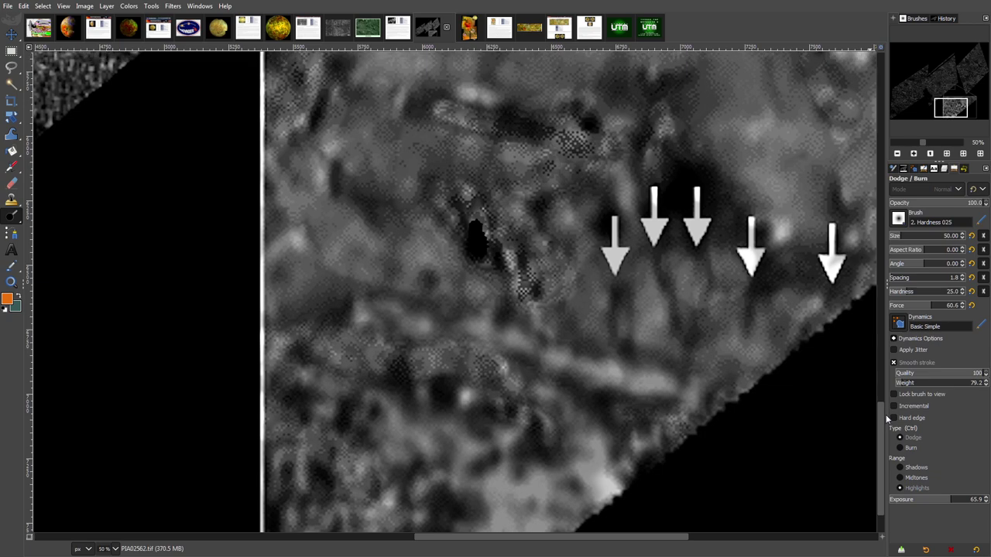
click(897, 154)
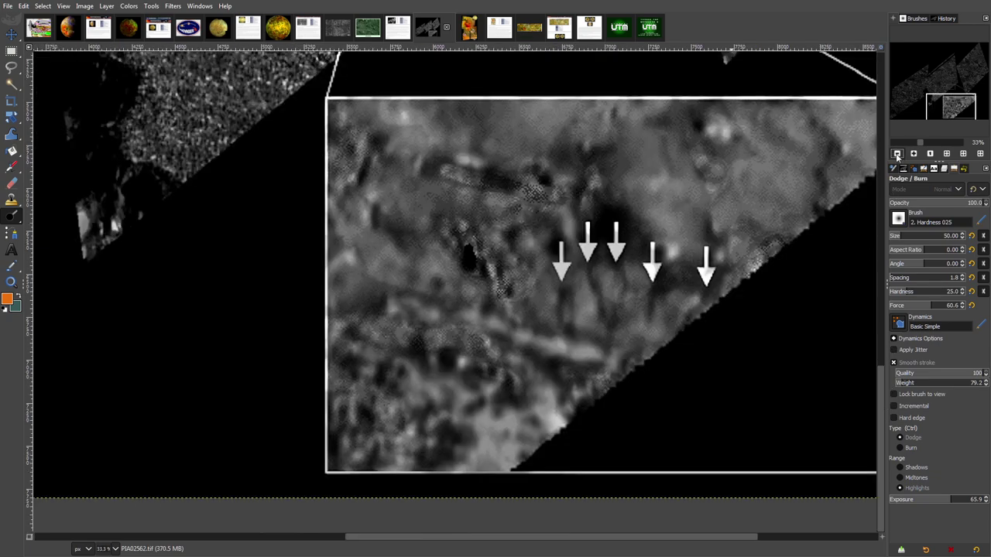
click(897, 154)
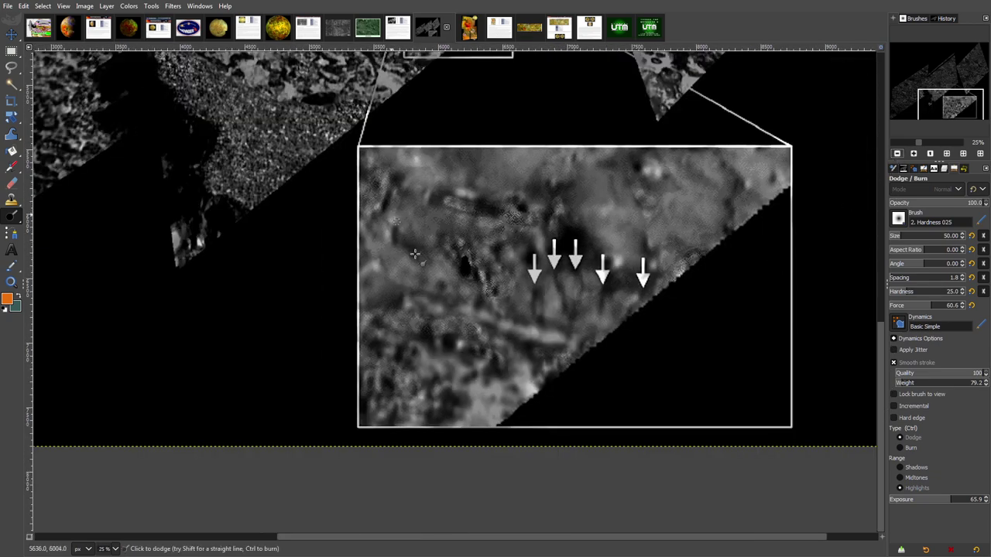
click(402, 34)
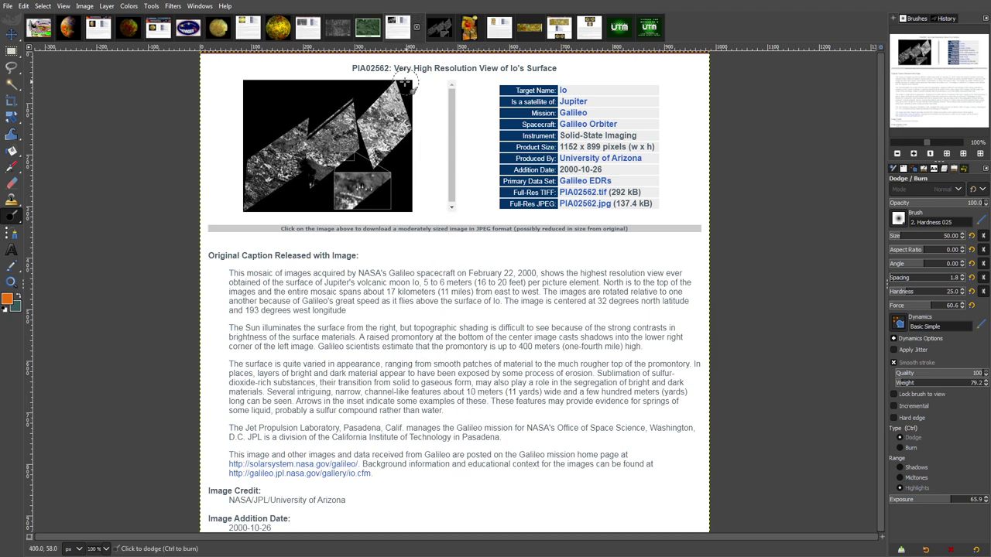
click(441, 31)
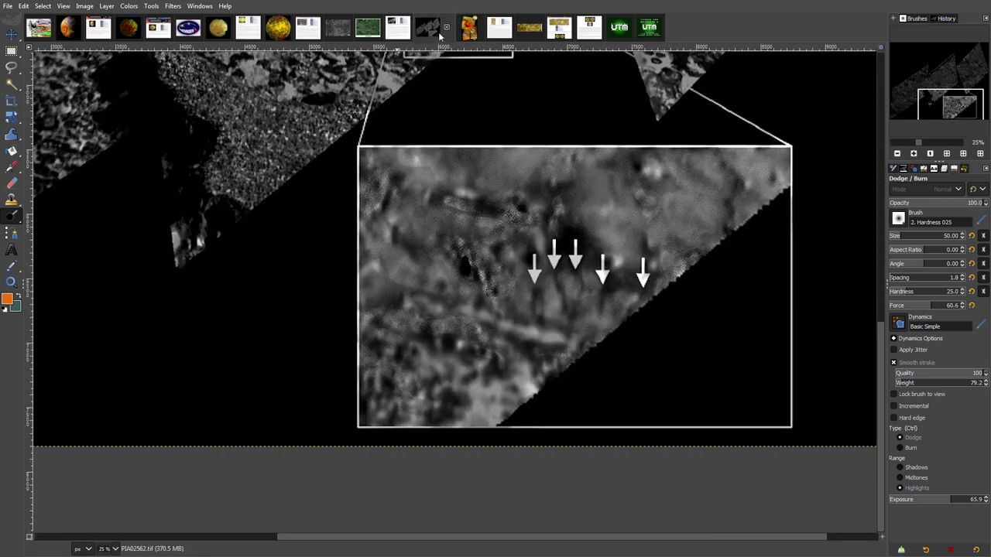
Set the mosaic view to 33% and pan to its left strip of mottled terrain.
click(896, 154)
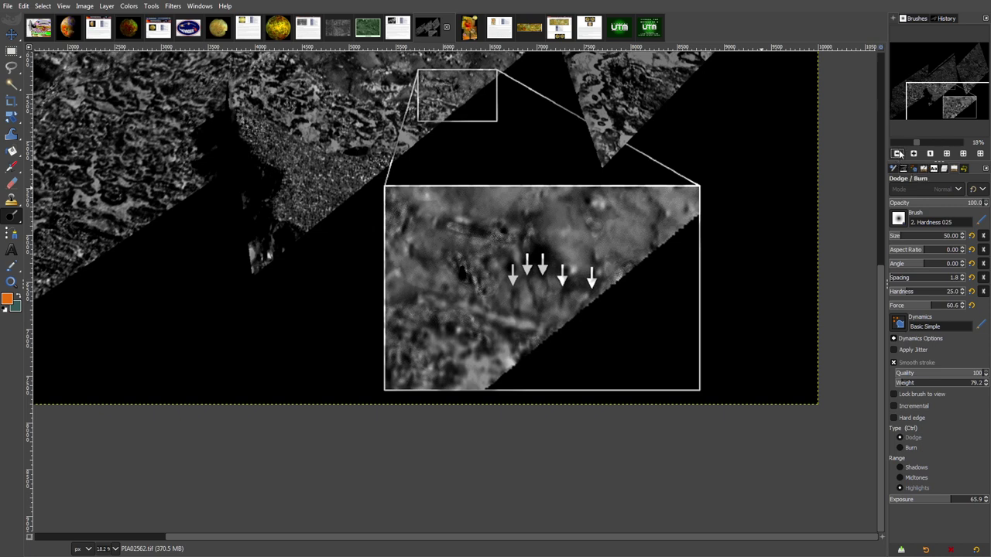
click(896, 154)
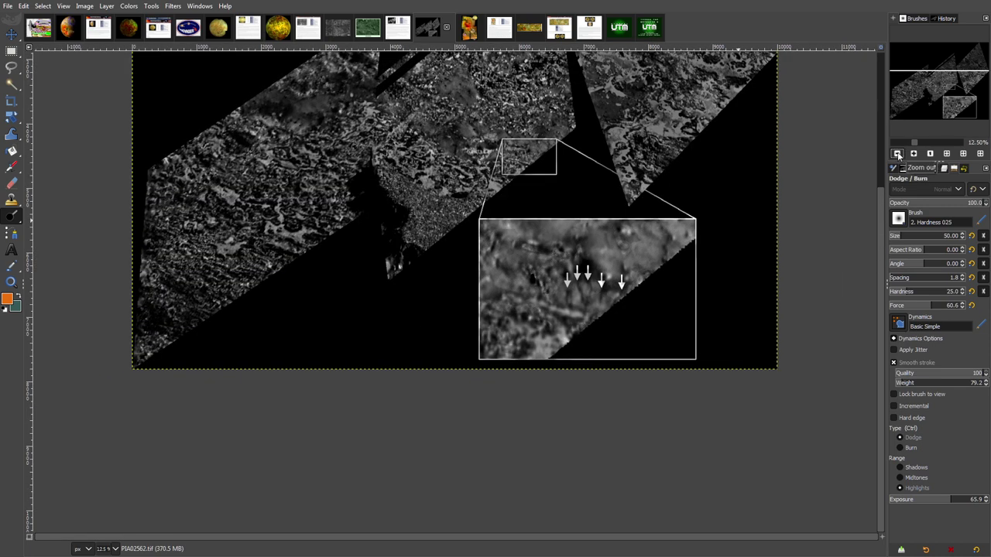
drag(915, 142, 920, 141)
drag(933, 107, 911, 99)
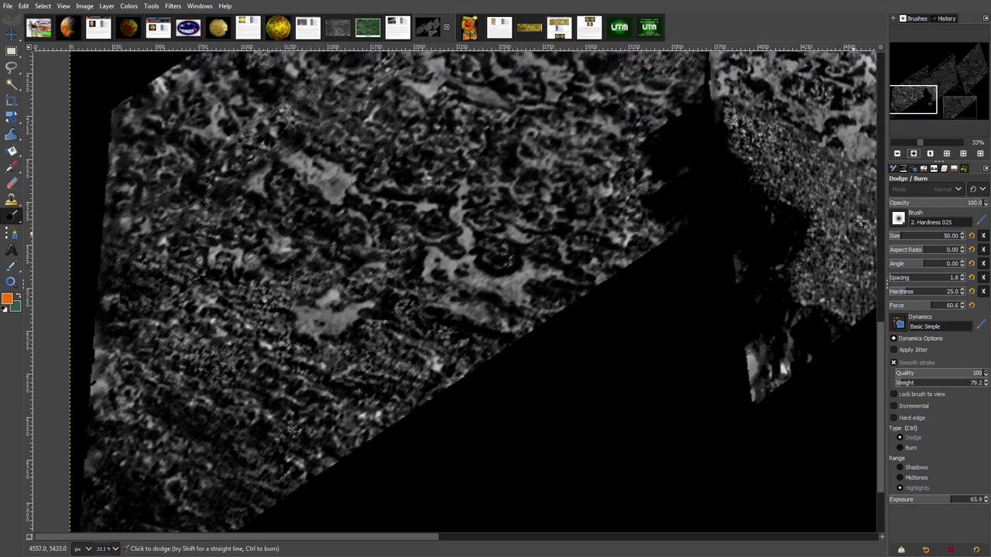
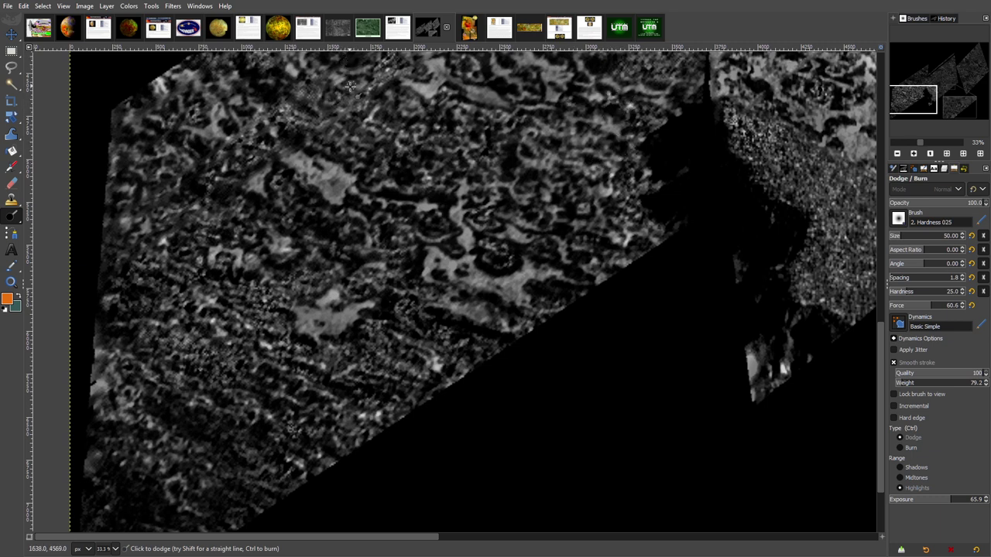
Dodge a small highlight patch on the grayscale lava-flow mosaic, then reposition the view.
drag(336, 92, 339, 97)
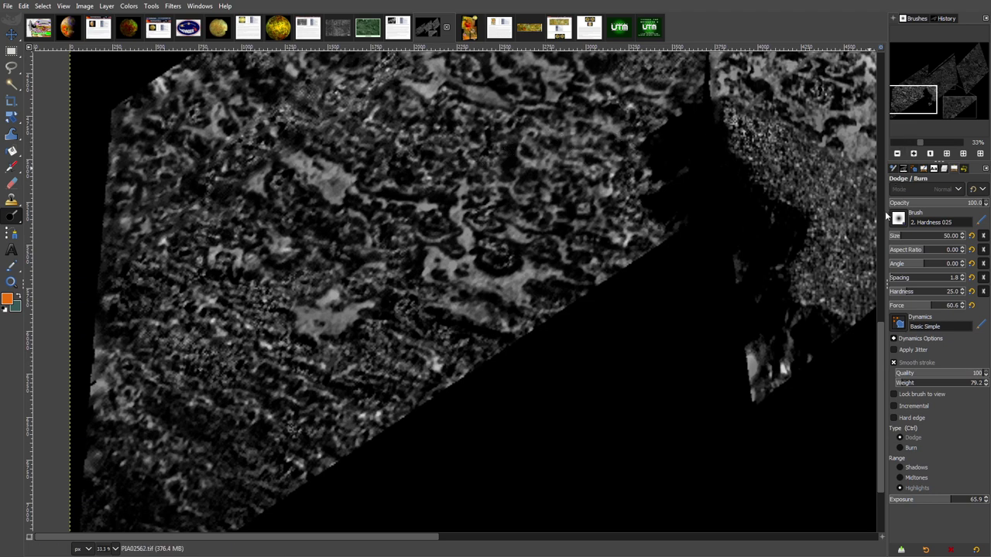
click(897, 154)
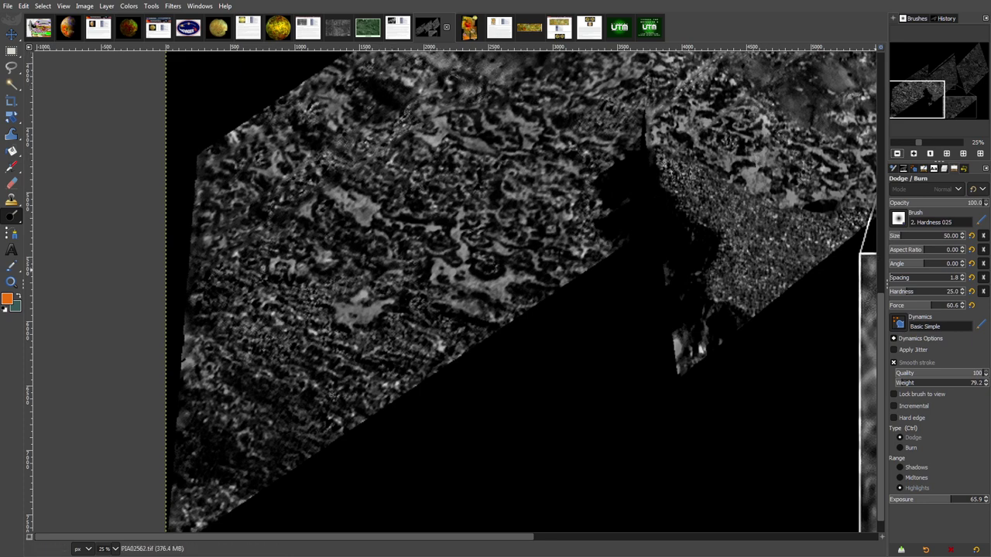
drag(883, 318, 887, 216)
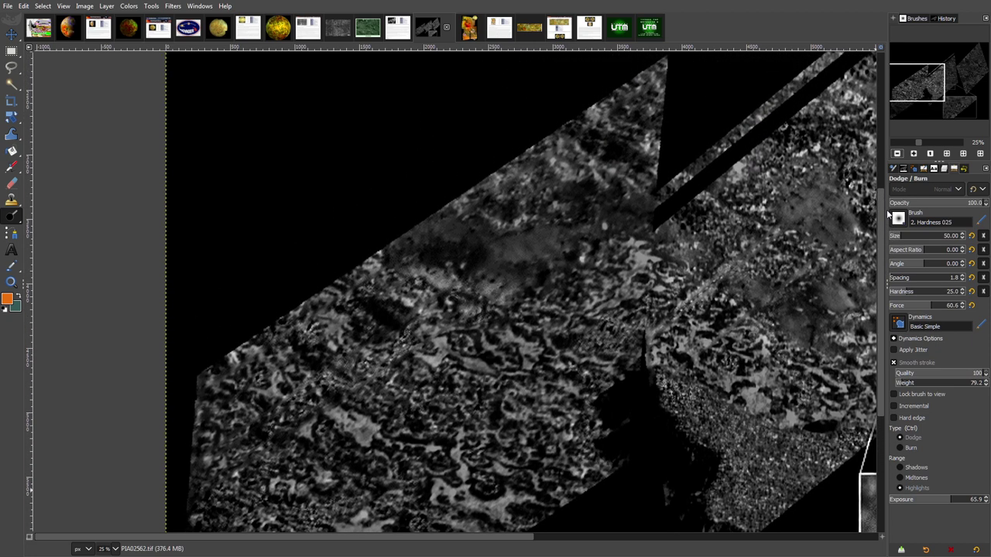
drag(498, 540, 584, 547)
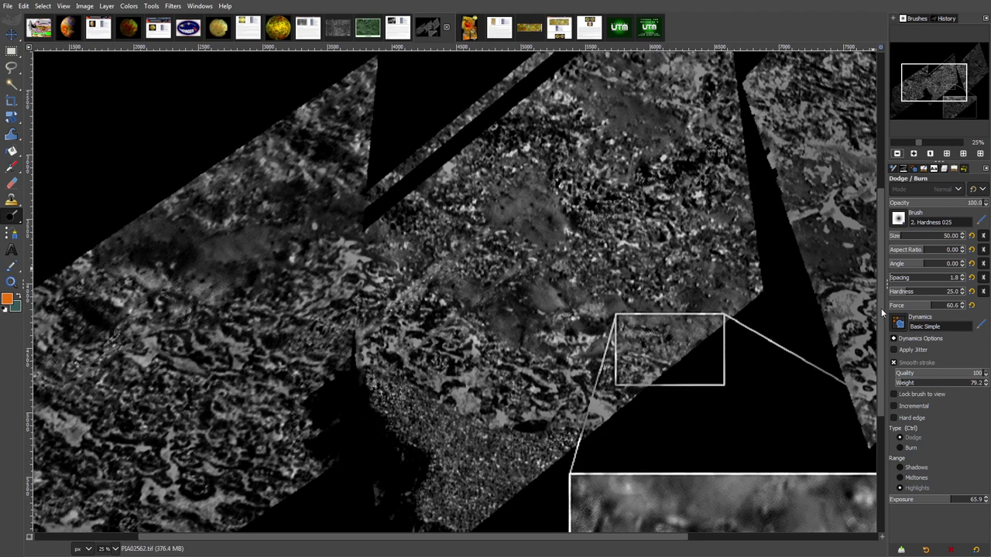
drag(882, 308, 880, 282)
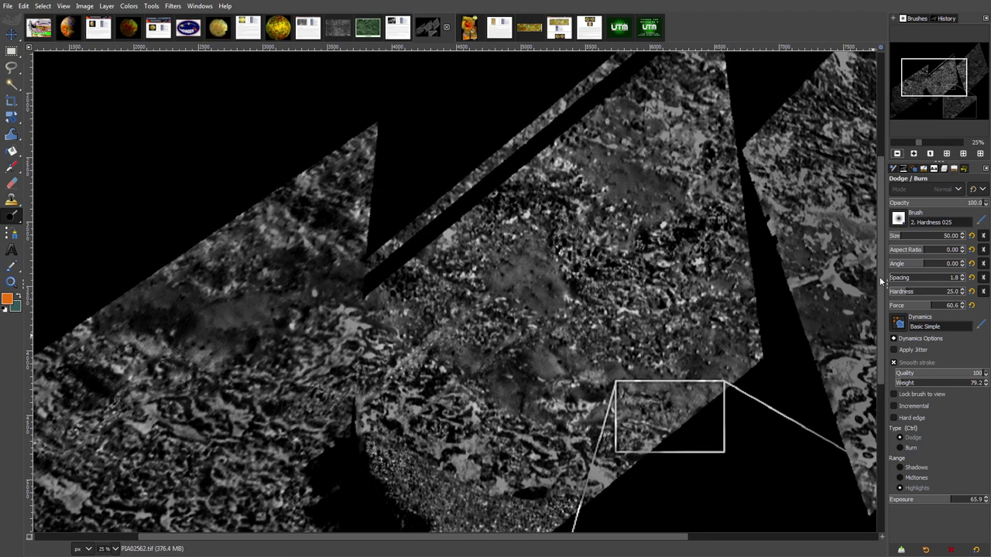
click(913, 154)
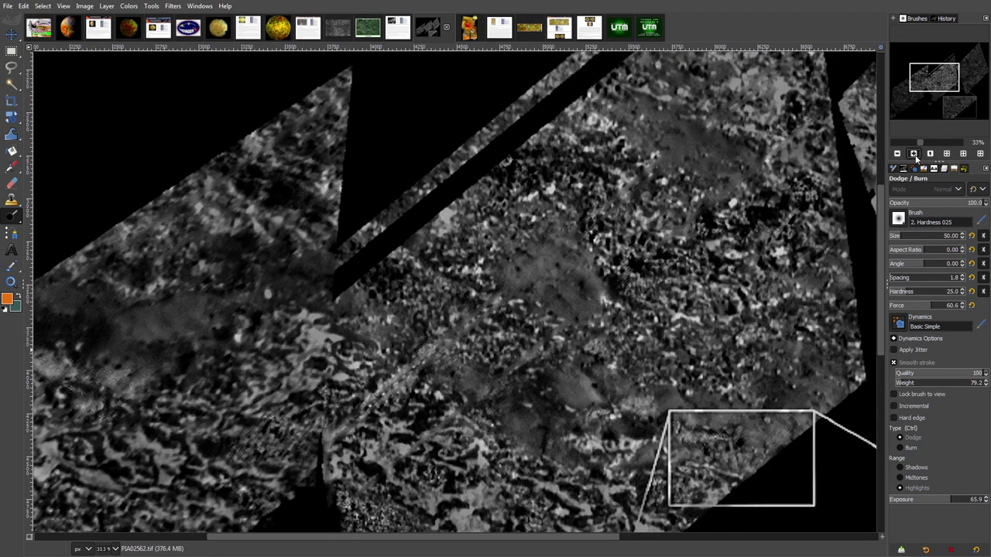
click(914, 154)
drag(882, 285, 878, 266)
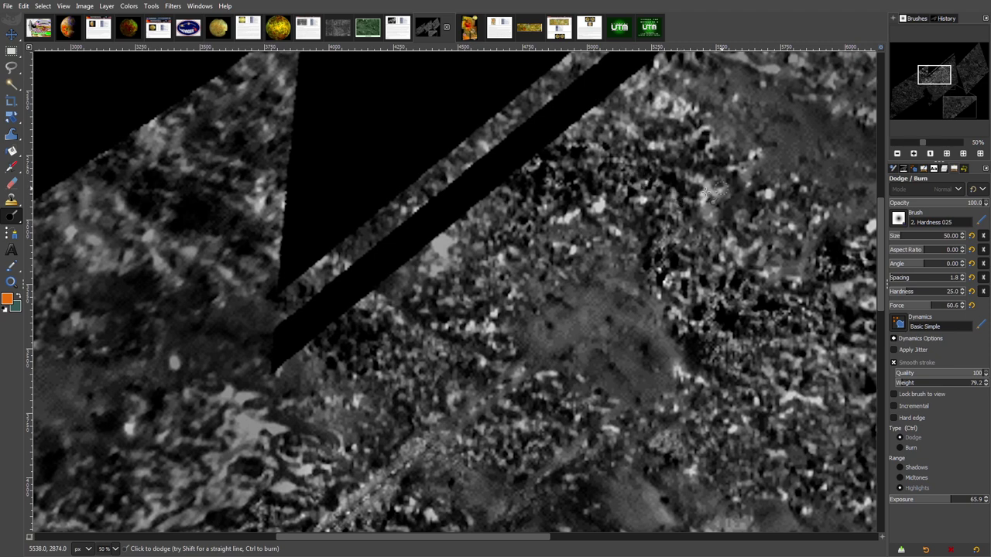
click(897, 153)
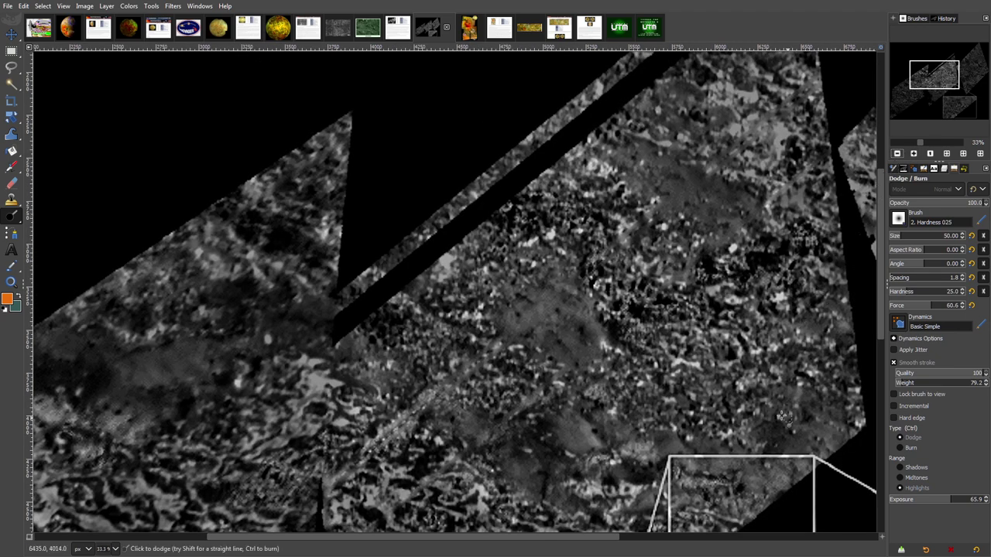
drag(882, 298, 881, 269)
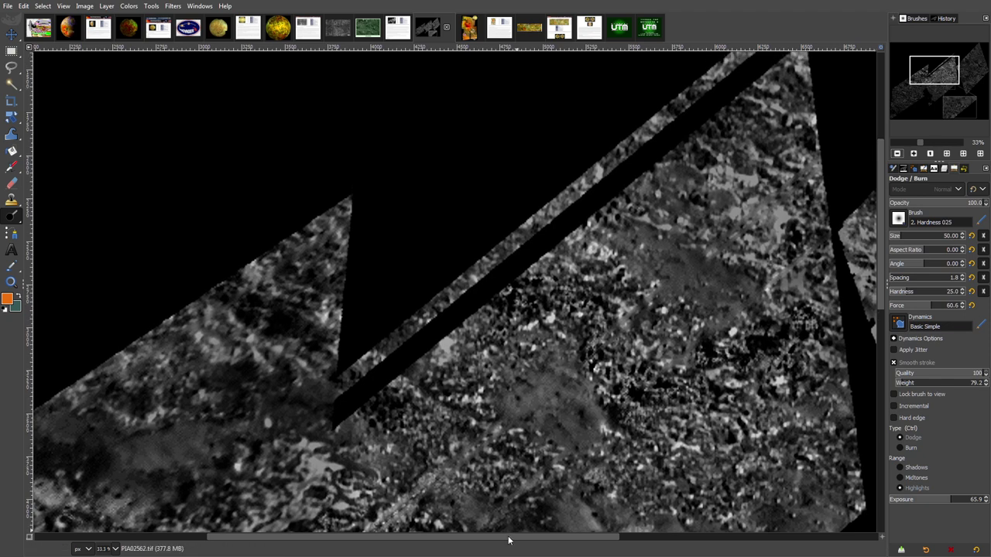
drag(510, 542, 774, 518)
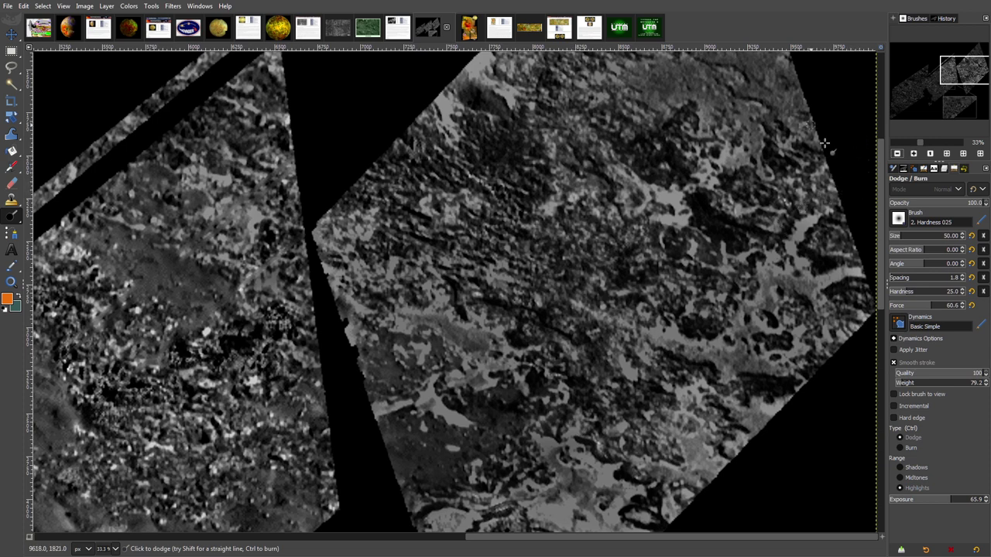
View the right-hand lava-flow fragment at 100% and reduce the dodge brush size to 33.
scroll(726, 431, up, 2)
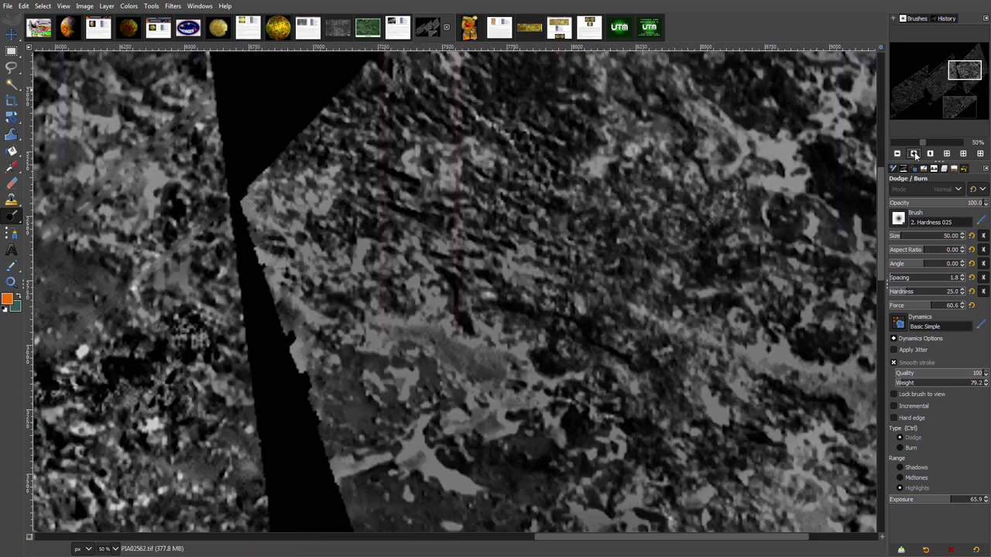
drag(677, 537, 789, 535)
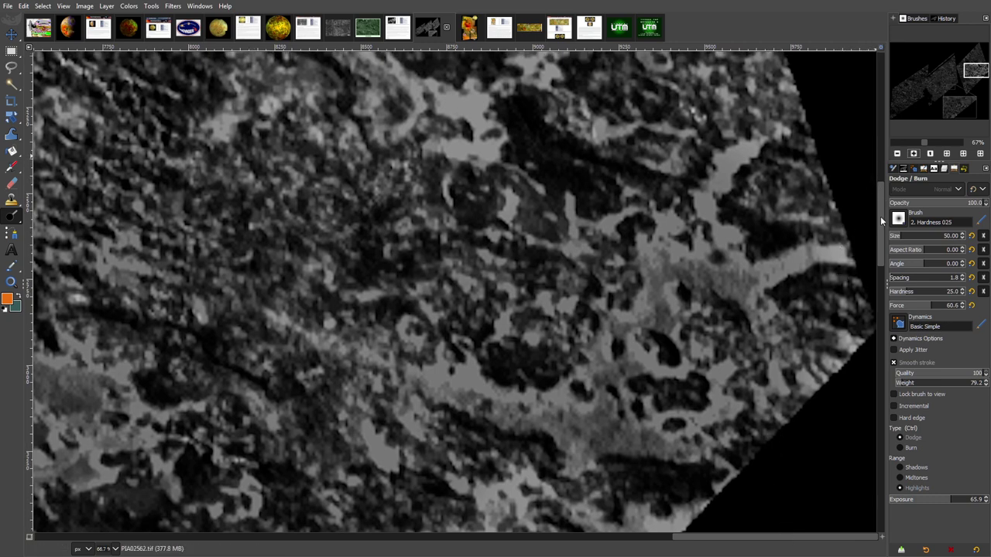
drag(881, 216, 878, 172)
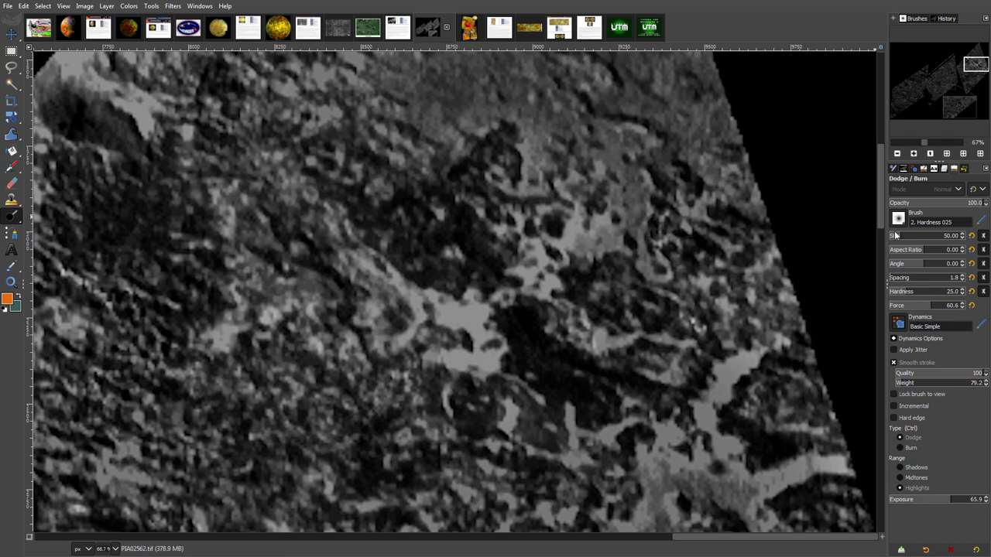
click(914, 153)
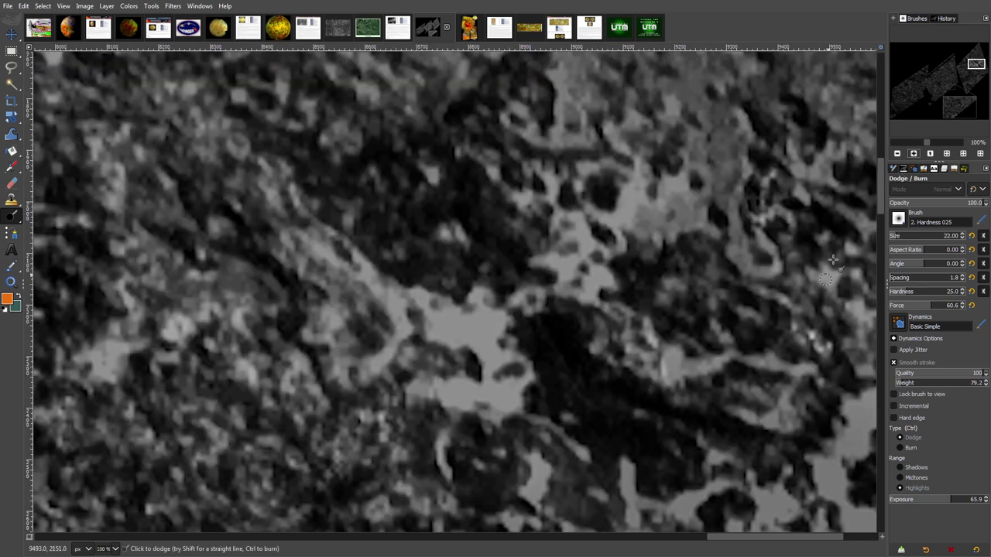
drag(719, 537, 752, 538)
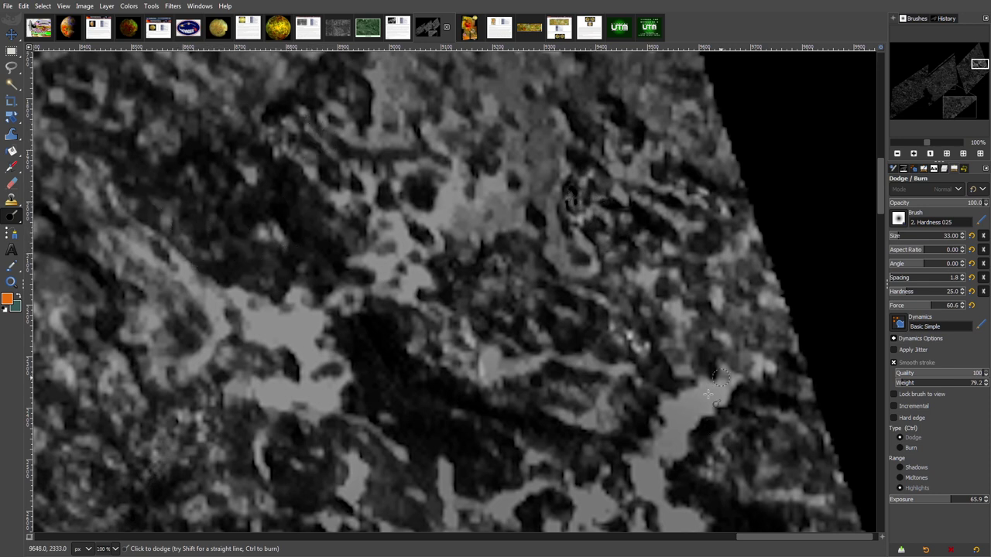
click(898, 154)
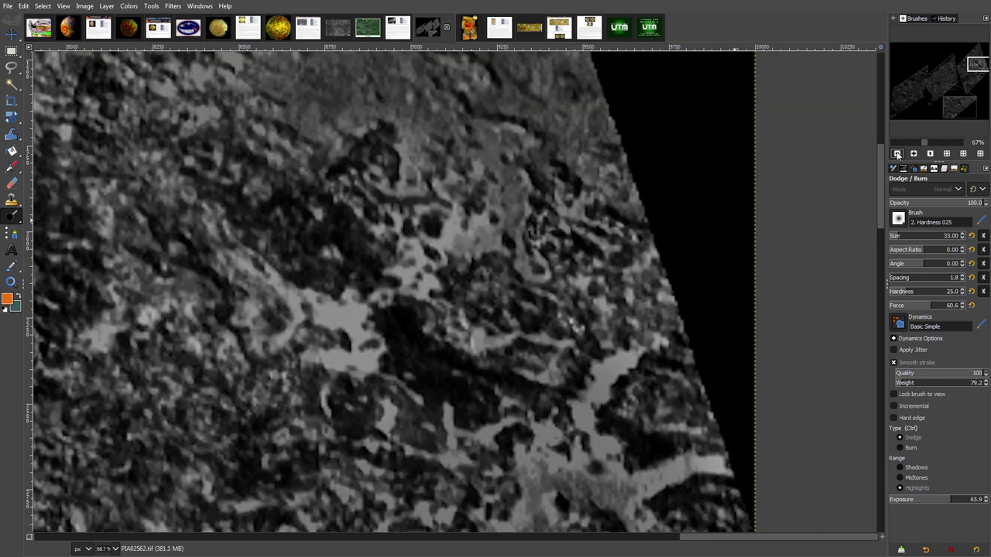
click(897, 154)
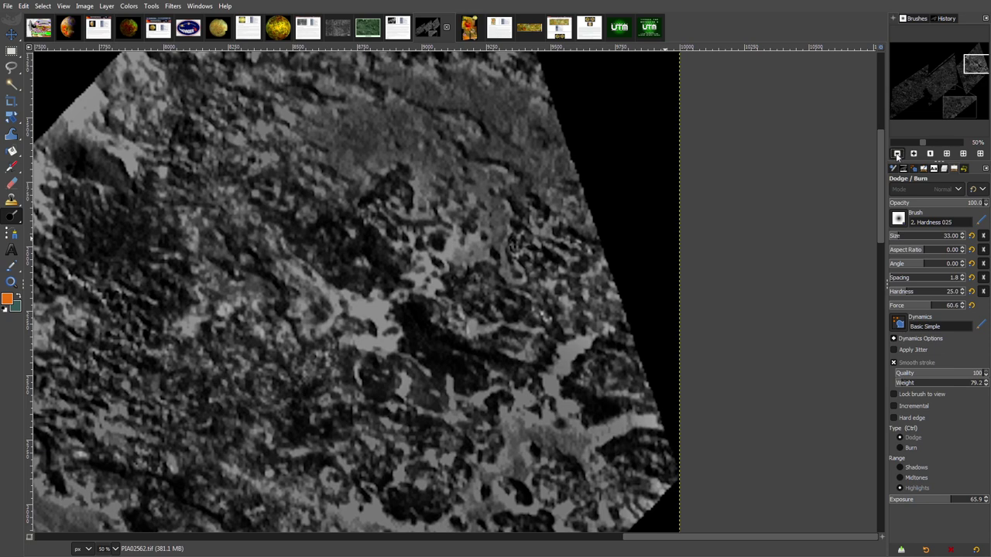
click(897, 154)
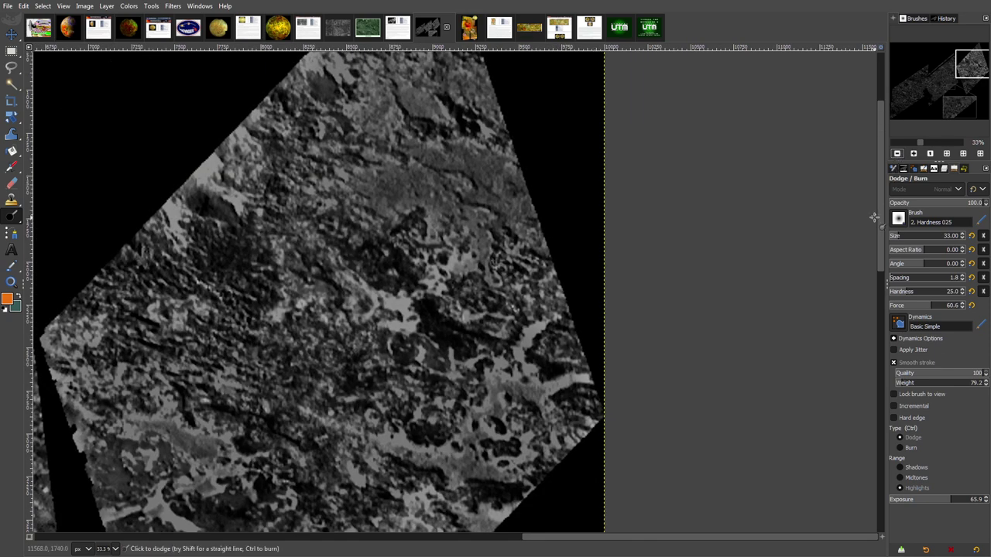
drag(882, 187, 867, 332)
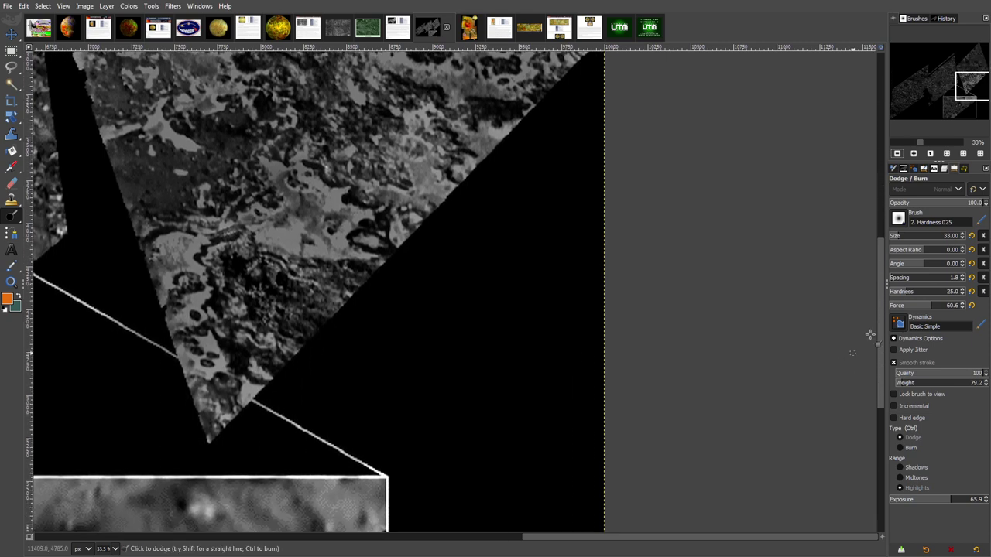
drag(635, 540, 568, 543)
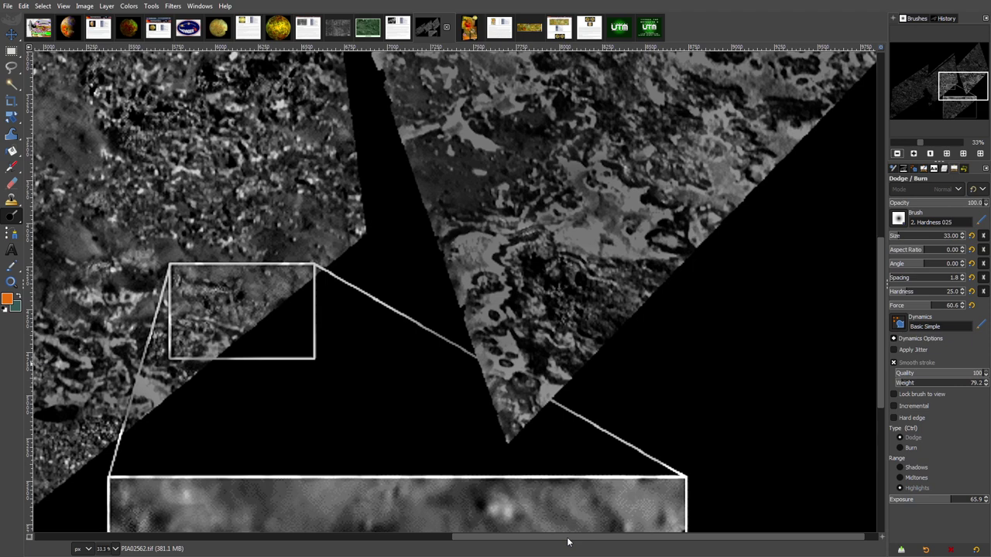
drag(877, 277, 875, 255)
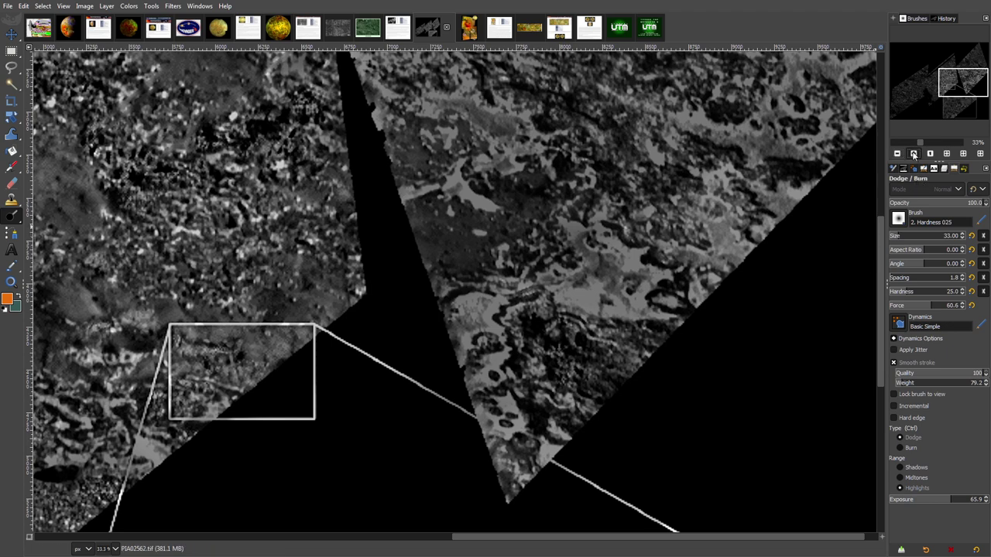
click(913, 153)
drag(882, 269, 875, 248)
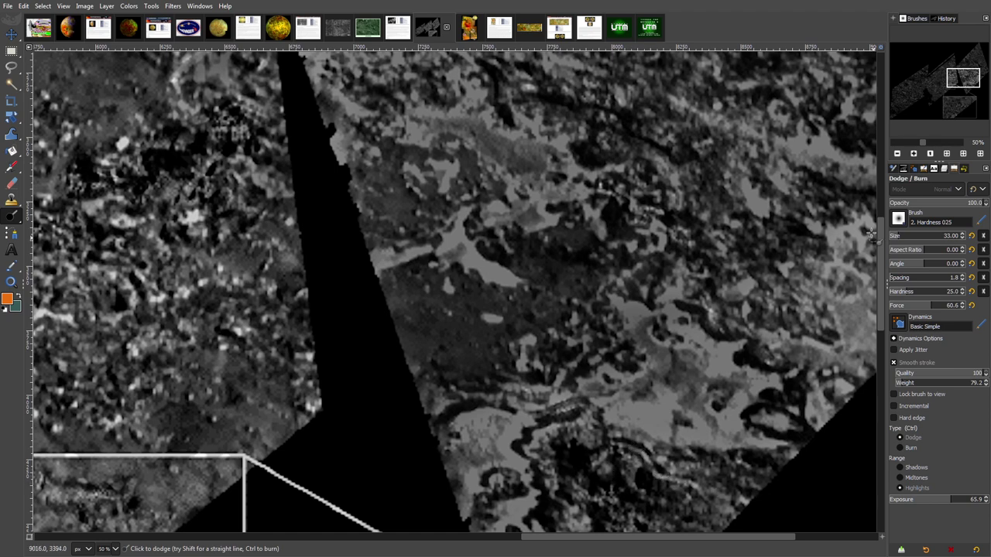
Zoom out from 25% to 18.2% to show the whole PIA02562 mosaic and its arrowed inset.
drag(880, 237, 879, 265)
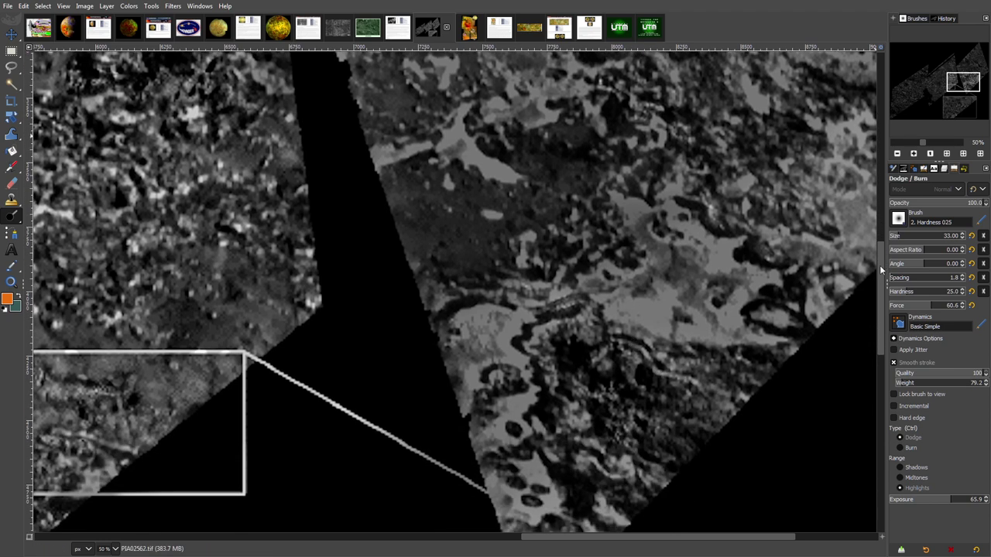
click(897, 153)
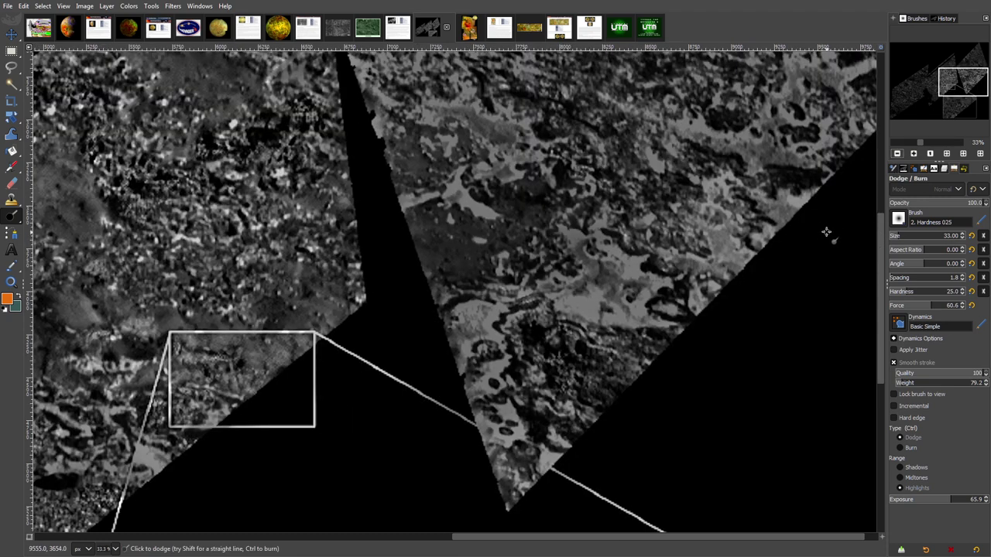
click(896, 153)
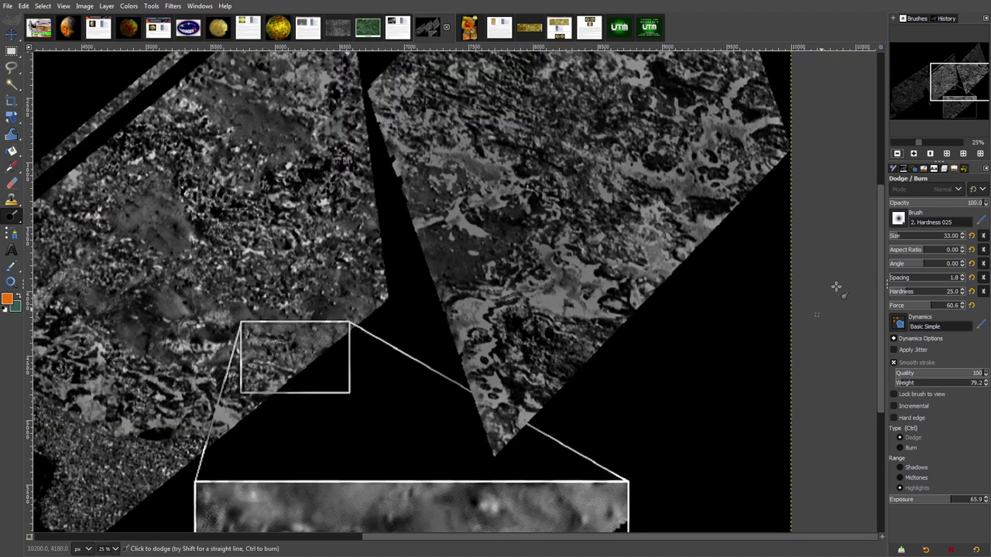
drag(691, 538, 531, 550)
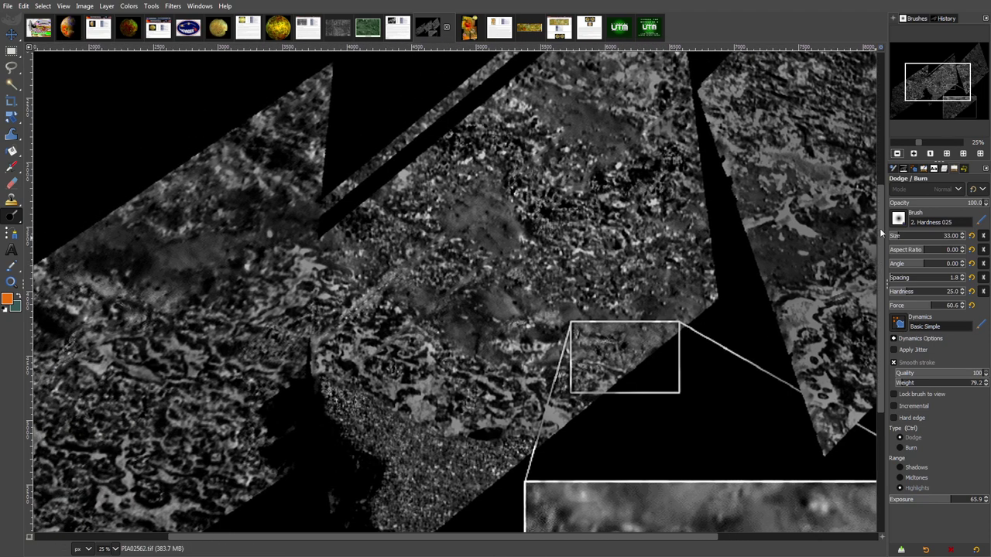
drag(878, 219, 872, 245)
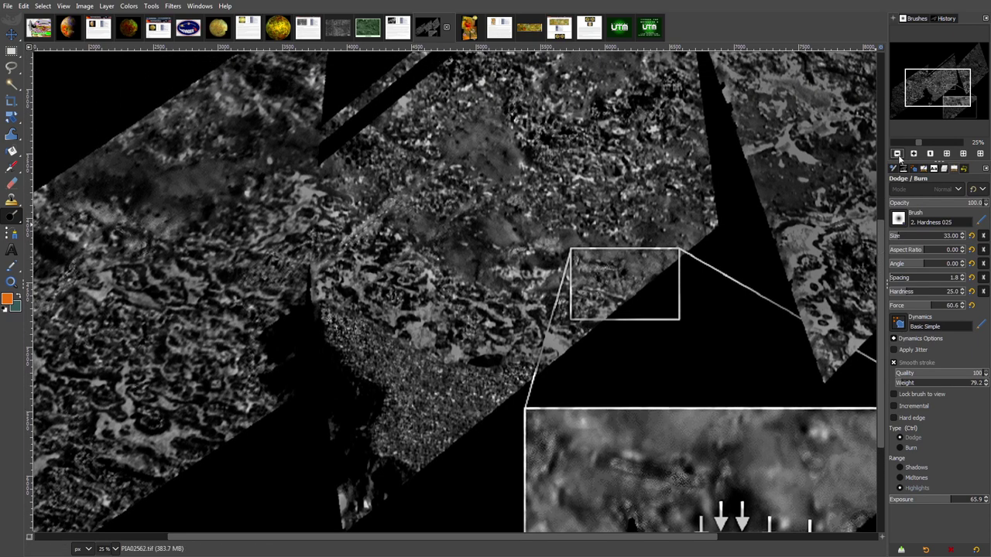
click(897, 154)
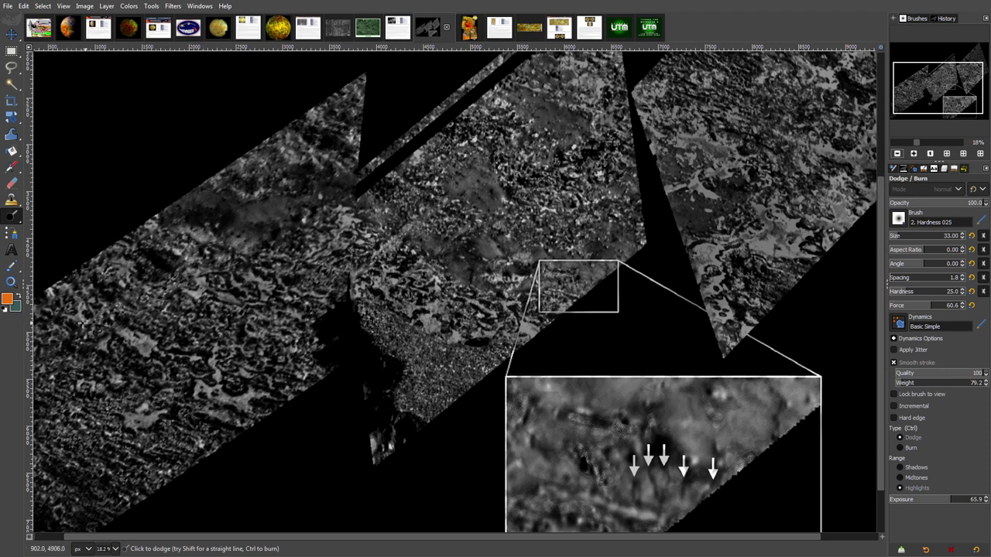
Zoom in and pan to the mosaic's upper strip beside the dark diagonal gap.
drag(442, 539, 406, 550)
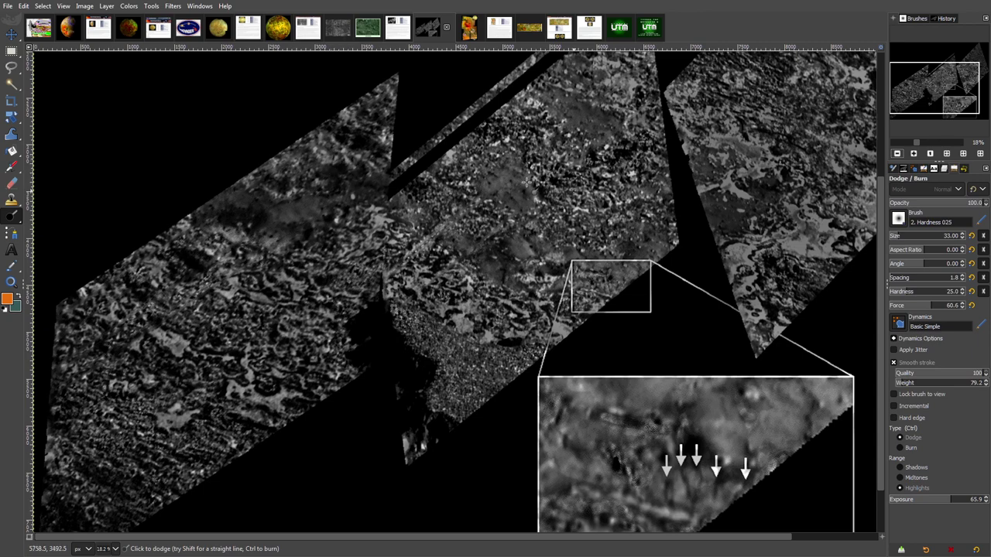
click(914, 154)
click(914, 154)
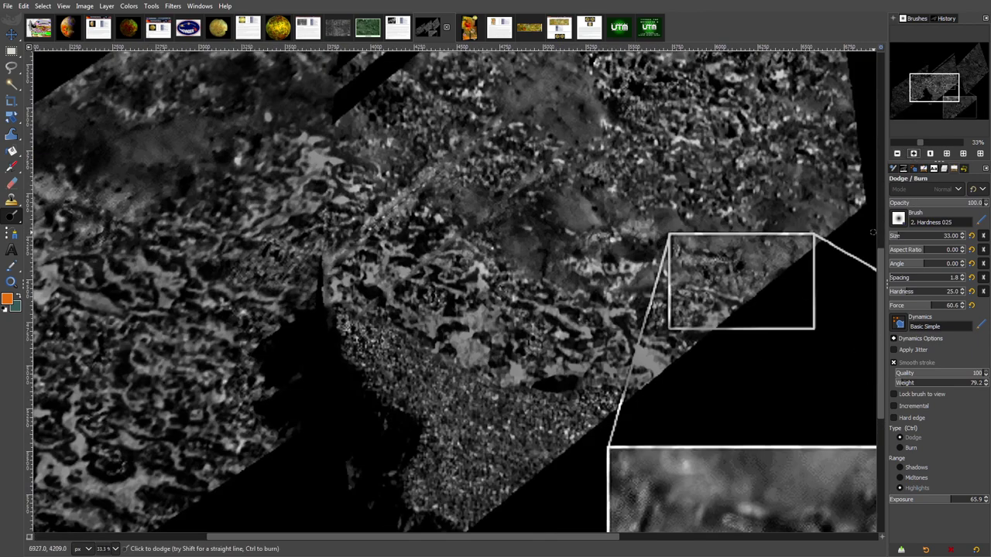
mouse_move(929, 94)
mouse_down()
mouse_move(909, 92)
mouse_move(917, 83)
mouse_up()
click(913, 154)
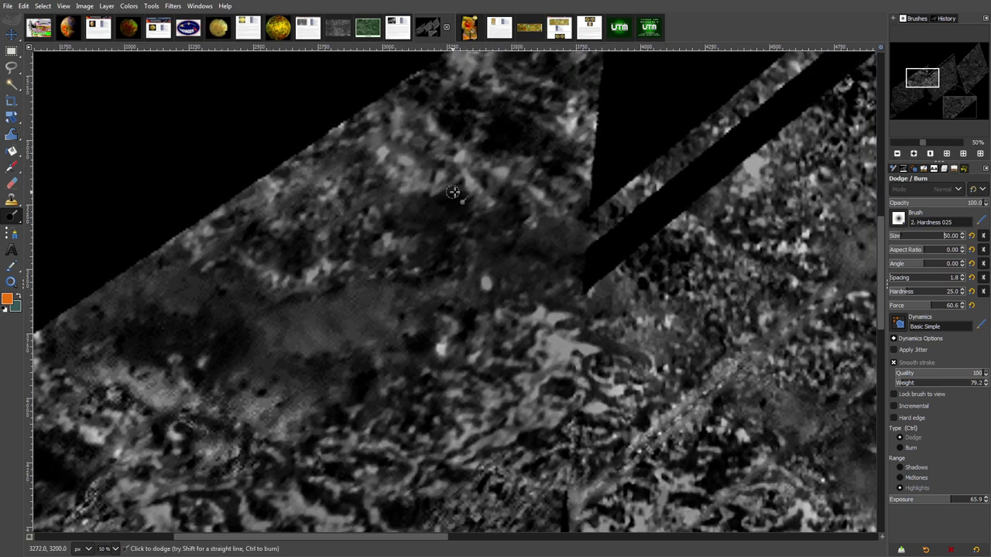
Dodge the speckled upper-strip patch at size 50, making a second pass at 67%, then return to 25%.
mouse_move(452, 192)
mouse_down()
mouse_move(449, 162)
mouse_move(428, 177)
mouse_move(435, 158)
mouse_move(425, 145)
mouse_move(444, 189)
mouse_move(430, 198)
mouse_move(436, 210)
mouse_move(423, 199)
mouse_move(418, 222)
mouse_move(410, 207)
mouse_move(422, 221)
mouse_move(460, 203)
mouse_move(457, 191)
mouse_move(429, 209)
mouse_move(460, 187)
mouse_move(425, 209)
mouse_move(449, 215)
mouse_move(460, 191)
mouse_move(442, 203)
mouse_move(458, 209)
mouse_move(460, 191)
mouse_move(430, 216)
mouse_move(442, 221)
mouse_move(473, 201)
mouse_move(451, 198)
mouse_move(439, 223)
mouse_move(464, 212)
mouse_move(457, 191)
mouse_move(445, 220)
mouse_move(473, 200)
mouse_move(446, 213)
mouse_move(428, 200)
mouse_move(406, 211)
mouse_move(417, 200)
mouse_move(422, 219)
mouse_move(440, 207)
mouse_move(468, 210)
mouse_move(455, 201)
mouse_move(472, 208)
mouse_move(454, 205)
mouse_move(469, 199)
mouse_move(454, 207)
mouse_move(471, 199)
mouse_move(454, 202)
mouse_move(480, 220)
mouse_move(468, 197)
mouse_move(473, 207)
mouse_move(463, 204)
mouse_move(453, 217)
mouse_move(436, 207)
mouse_move(409, 214)
mouse_move(390, 237)
mouse_move(432, 208)
mouse_move(407, 206)
mouse_up()
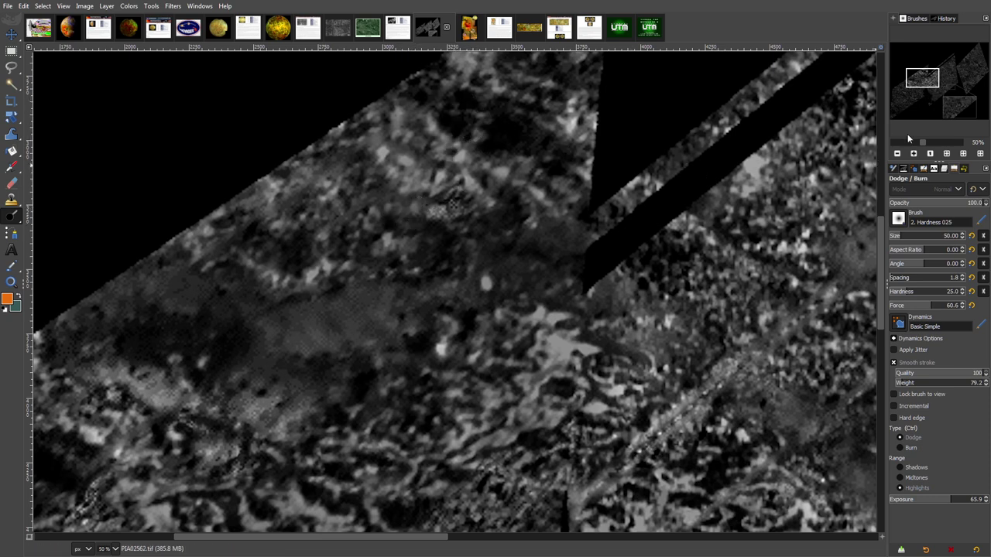
click(914, 153)
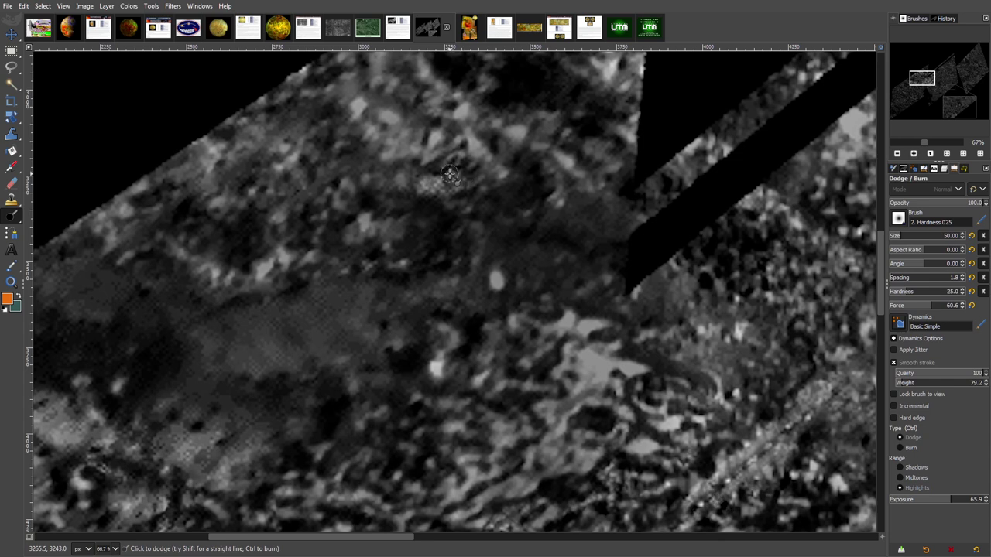
mouse_move(490, 187)
mouse_down()
mouse_move(471, 171)
mouse_move(476, 191)
mouse_move(466, 200)
mouse_move(484, 174)
mouse_move(465, 188)
mouse_move(480, 180)
mouse_move(471, 174)
mouse_move(464, 183)
mouse_move(499, 174)
mouse_move(455, 189)
mouse_move(456, 173)
mouse_move(406, 179)
mouse_move(464, 143)
mouse_move(401, 178)
mouse_move(353, 156)
mouse_move(406, 210)
mouse_move(384, 191)
mouse_move(438, 206)
mouse_move(390, 203)
mouse_move(477, 206)
mouse_move(522, 164)
mouse_move(521, 183)
mouse_move(551, 121)
mouse_move(559, 129)
mouse_move(542, 127)
mouse_move(570, 112)
mouse_move(567, 99)
mouse_move(656, 103)
mouse_up()
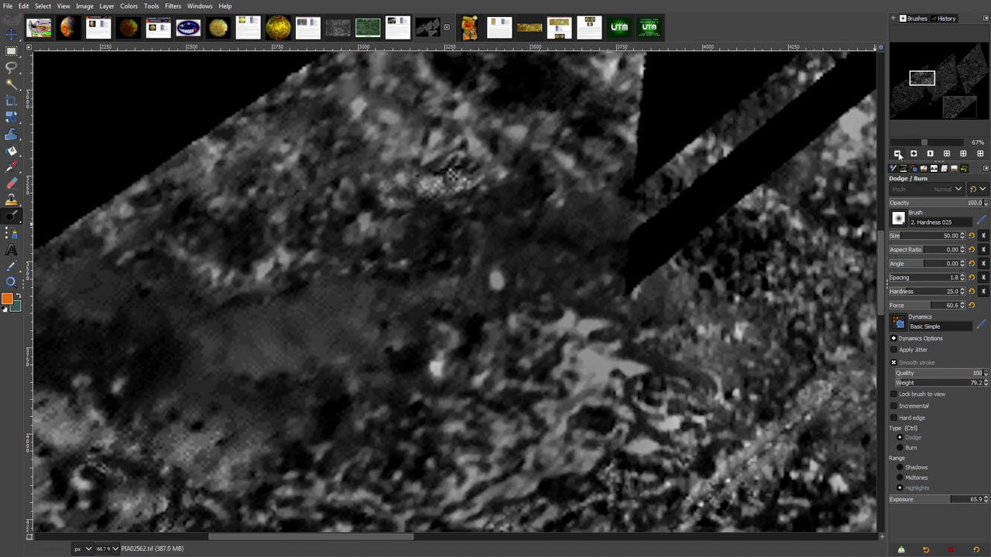
click(898, 153)
click(897, 153)
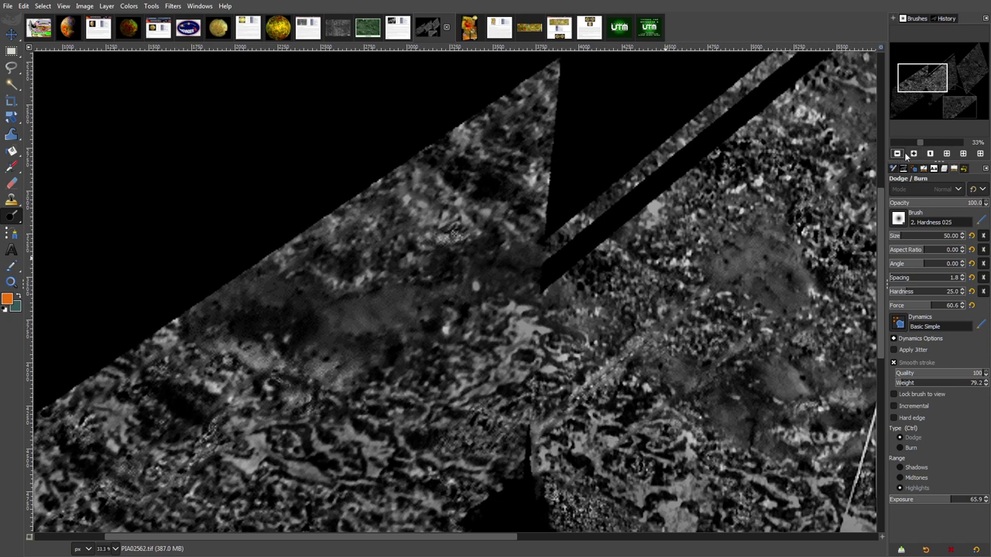
click(897, 153)
drag(884, 228, 889, 306)
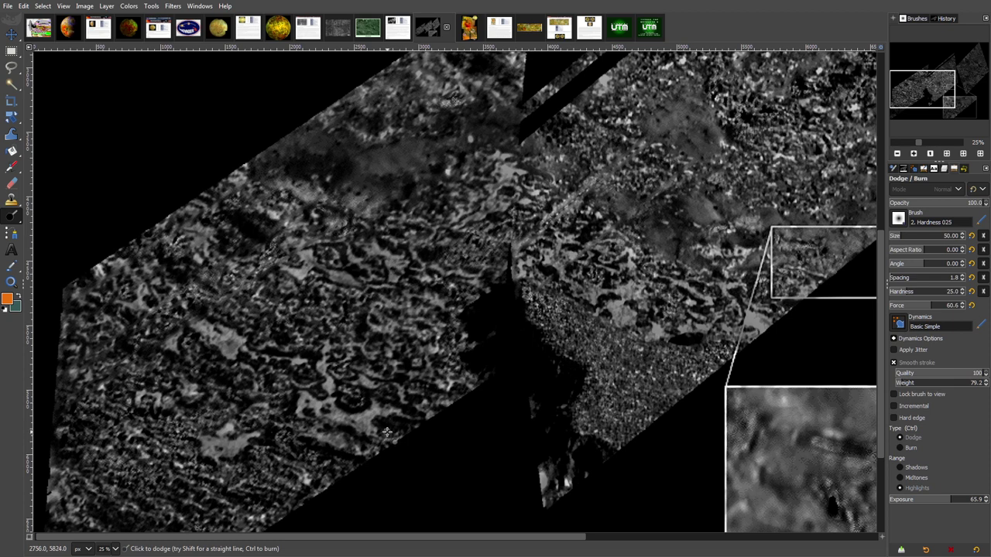
drag(579, 540, 575, 540)
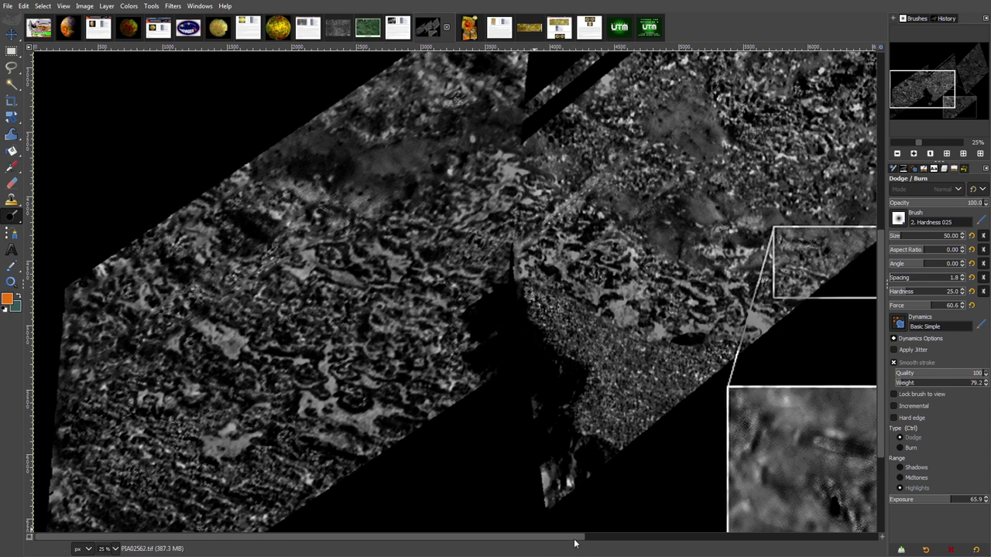
At 50% zoom, dodge a small patch near the upper-left edge of the left strip.
click(914, 153)
click(914, 153)
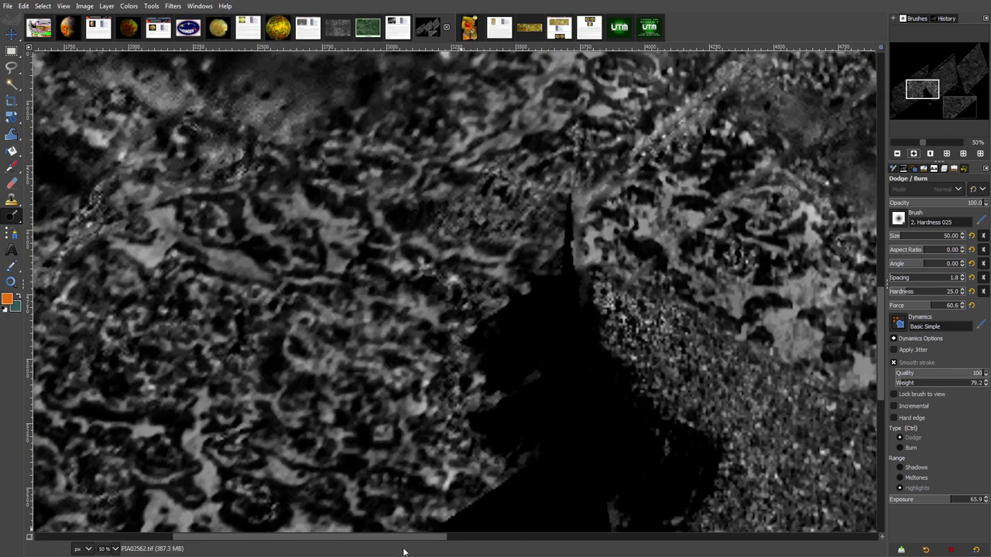
drag(410, 540, 272, 545)
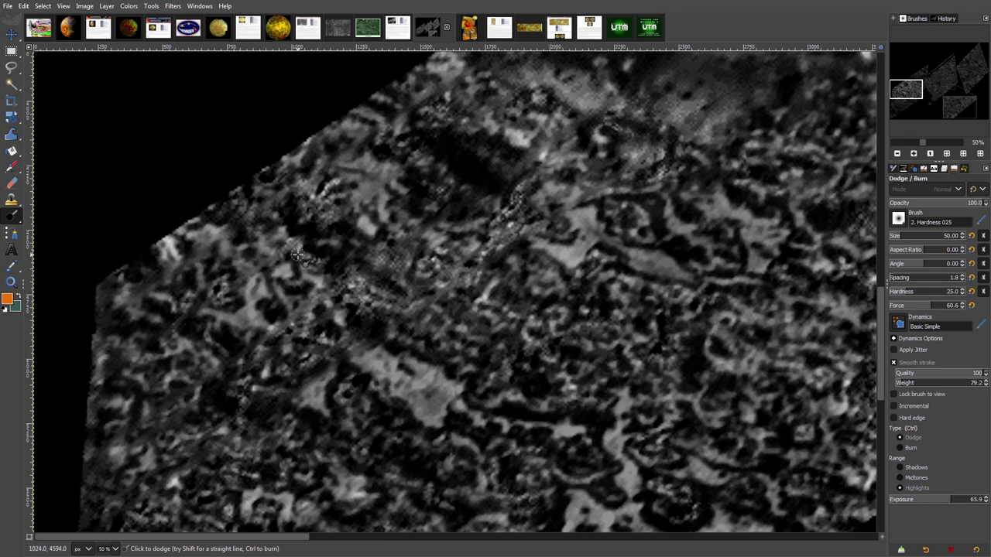
drag(290, 278, 277, 269)
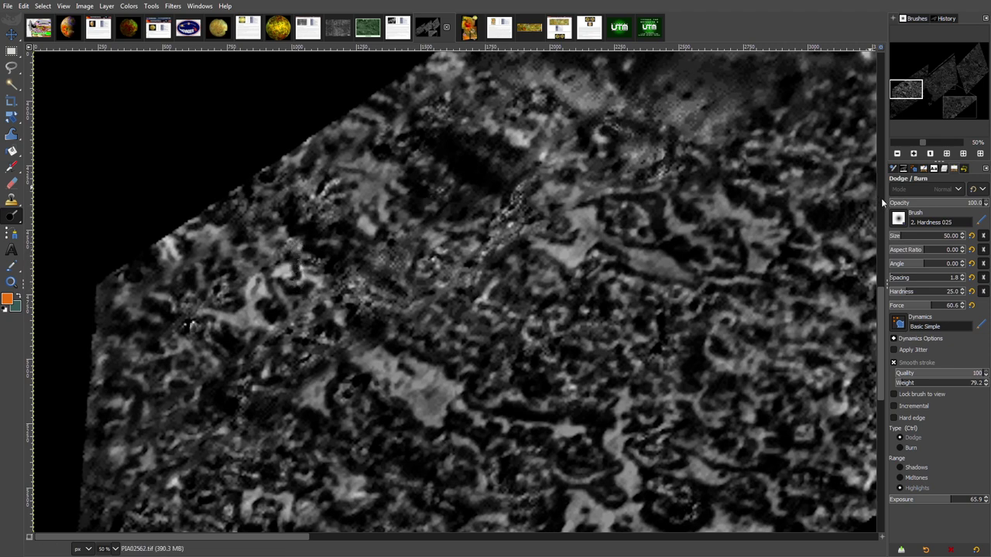
At 200% with a size-22 dodge brush, lighten the dark upper-left spot, then return to 67%.
click(913, 154)
click(913, 154)
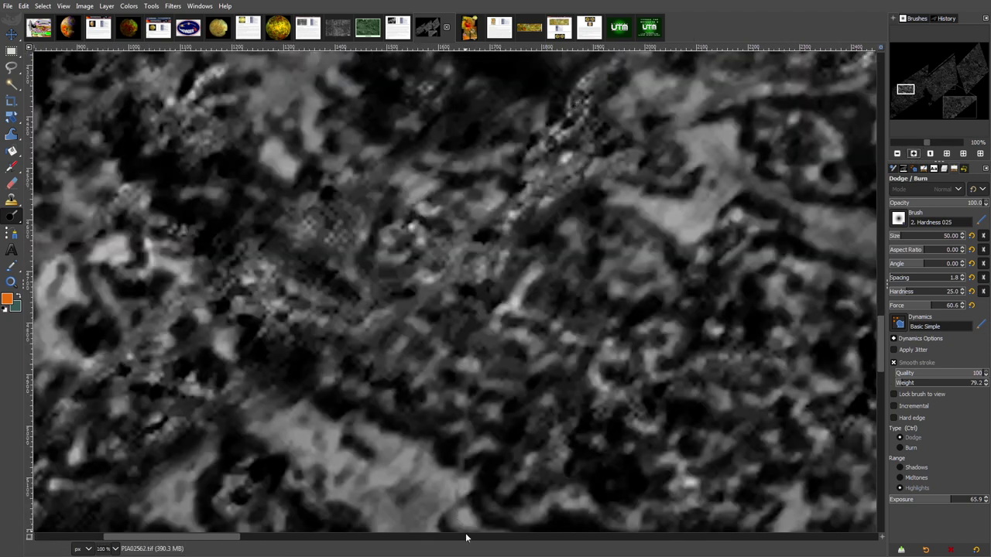
mouse_move(464, 535)
mouse_down()
mouse_move(383, 552)
mouse_move(726, 539)
mouse_move(664, 541)
mouse_move(309, 476)
mouse_move(72, 455)
mouse_move(89, 450)
mouse_up()
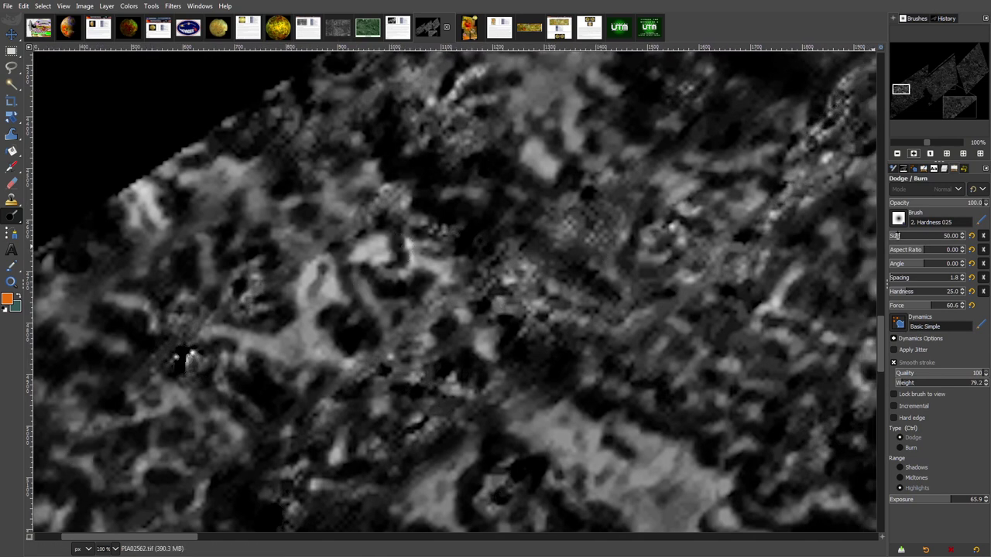
click(915, 153)
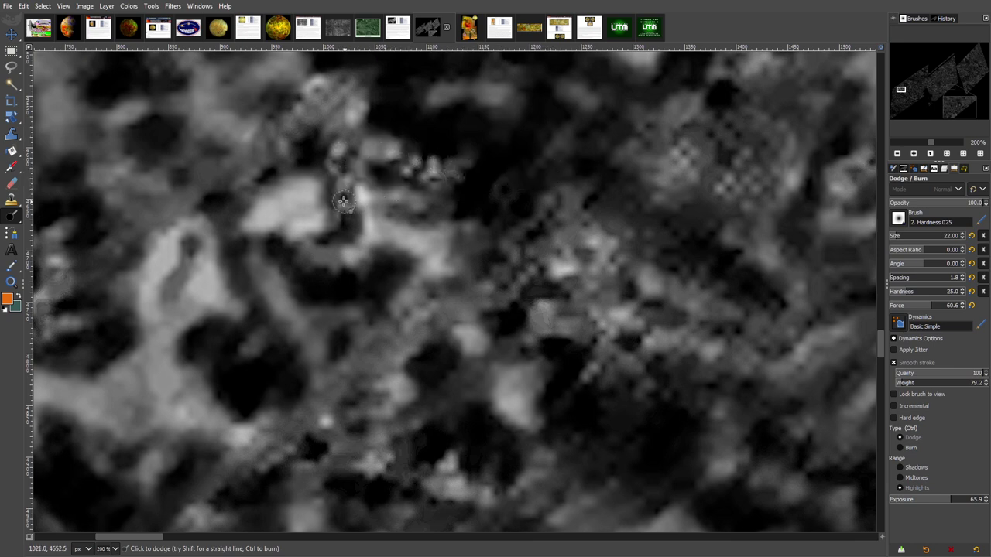
mouse_move(323, 246)
mouse_down()
mouse_move(309, 261)
mouse_move(328, 260)
mouse_move(351, 288)
mouse_up()
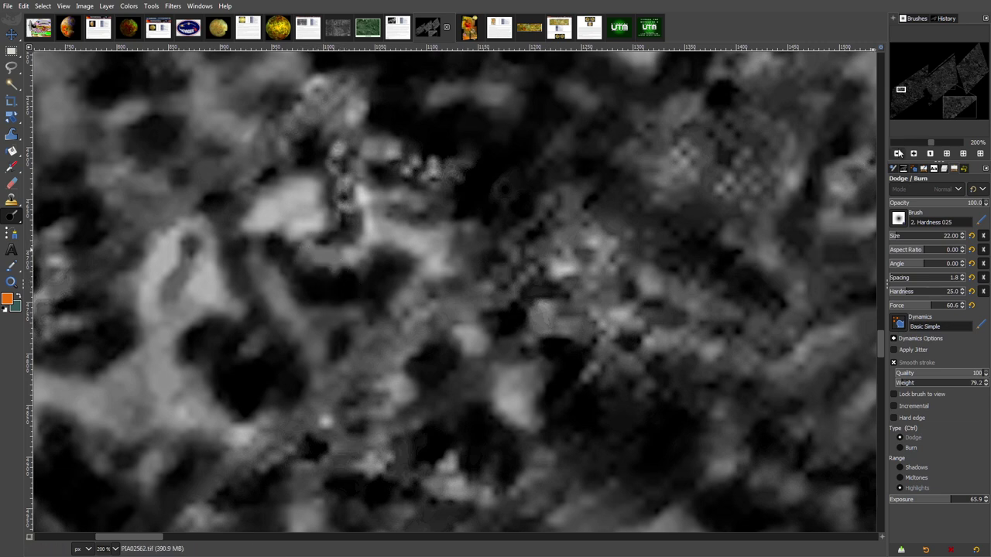
click(897, 154)
click(898, 154)
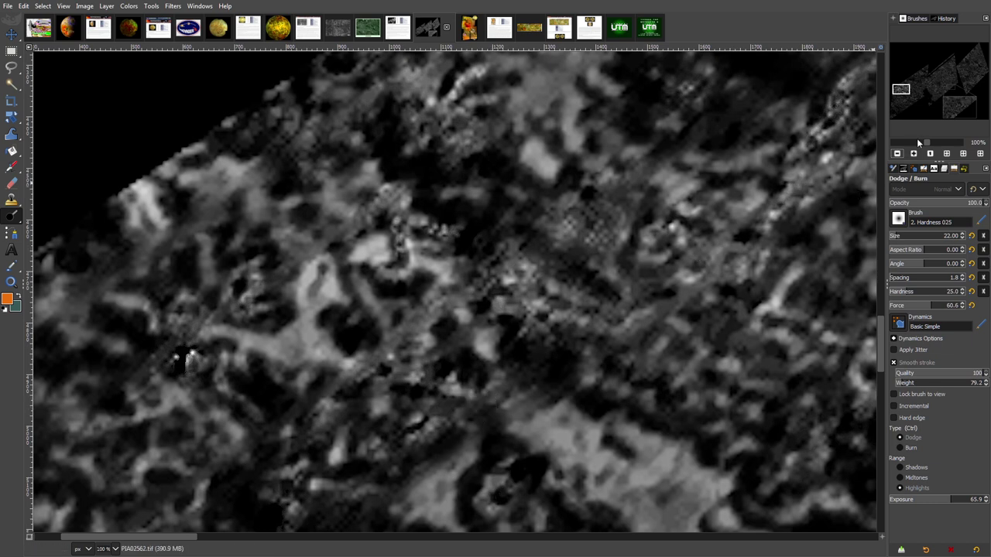
click(898, 154)
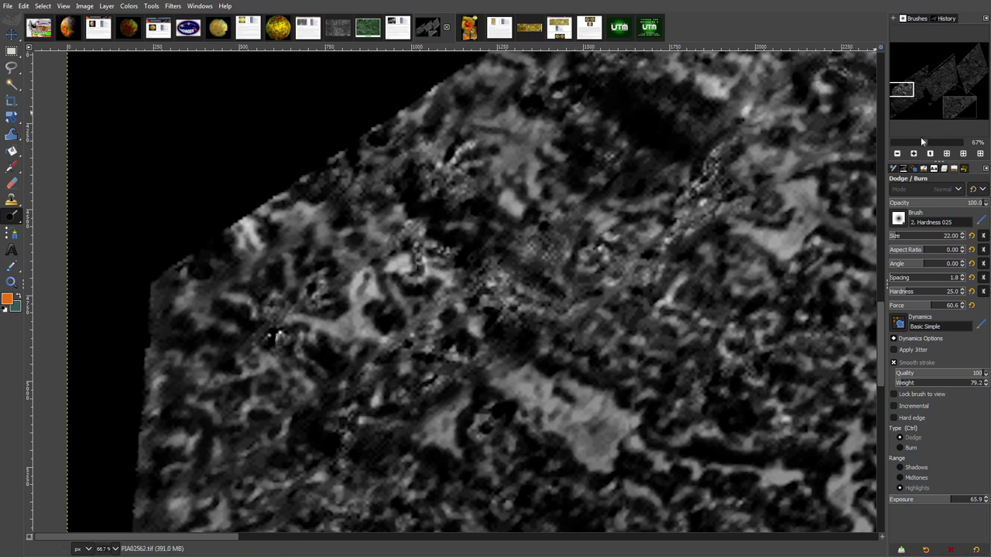
Zoom out to show the whole lava-flow mosaic, then switch to the green PIA02556 image.
click(898, 154)
click(898, 154)
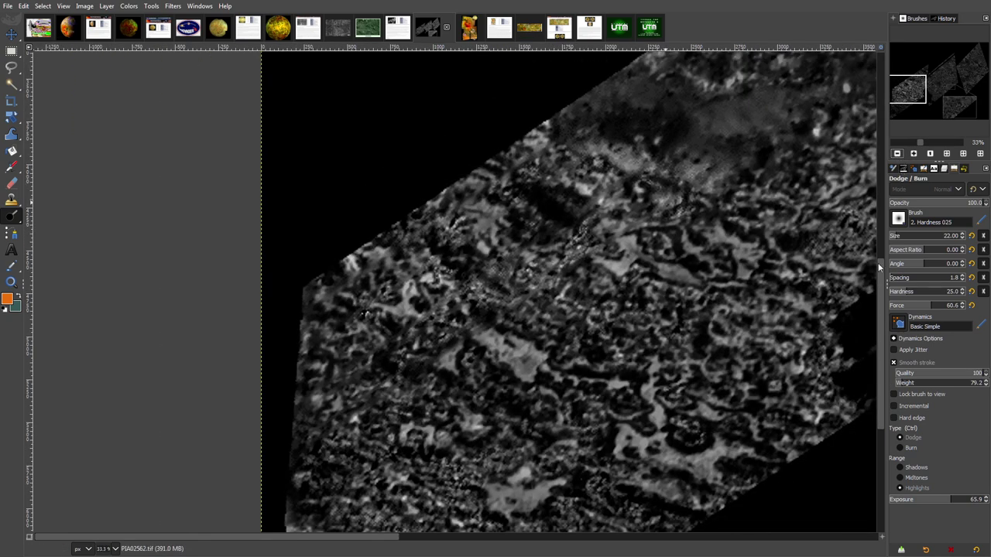
drag(879, 267, 877, 319)
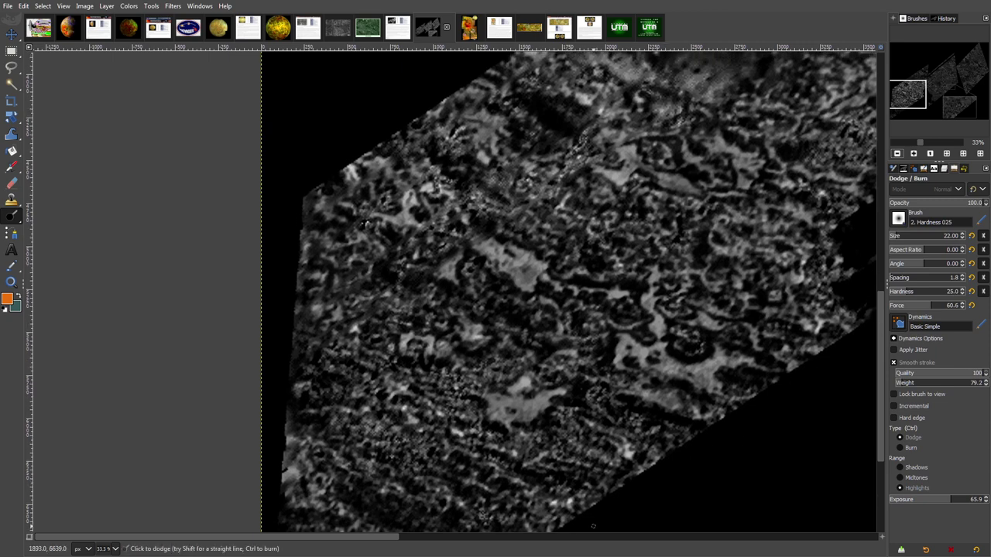
drag(378, 540, 411, 540)
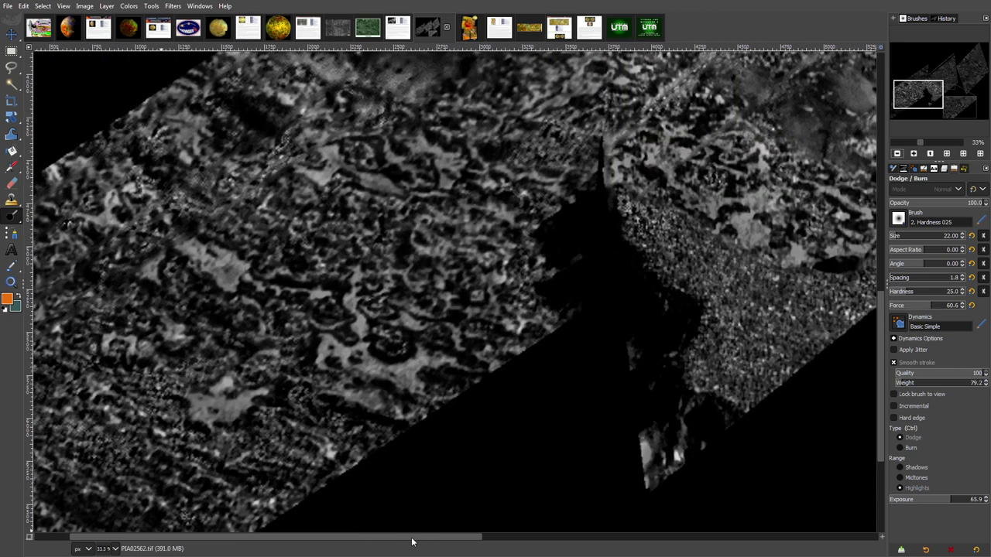
click(901, 154)
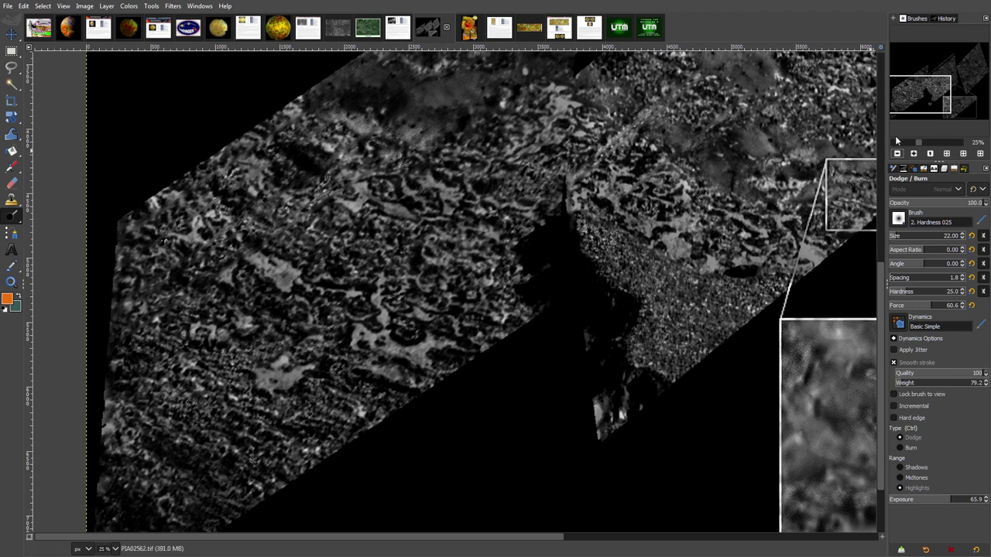
click(913, 153)
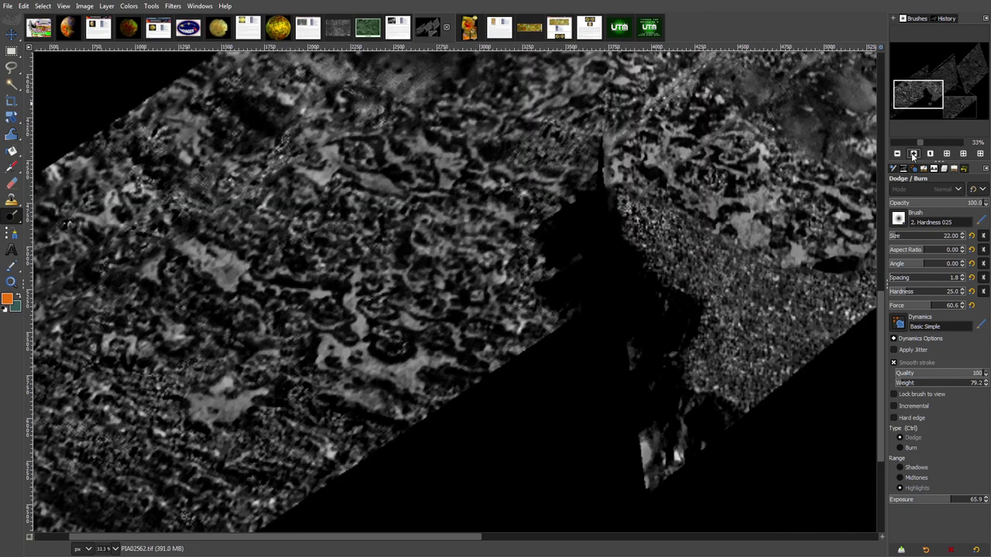
click(898, 154)
click(898, 154)
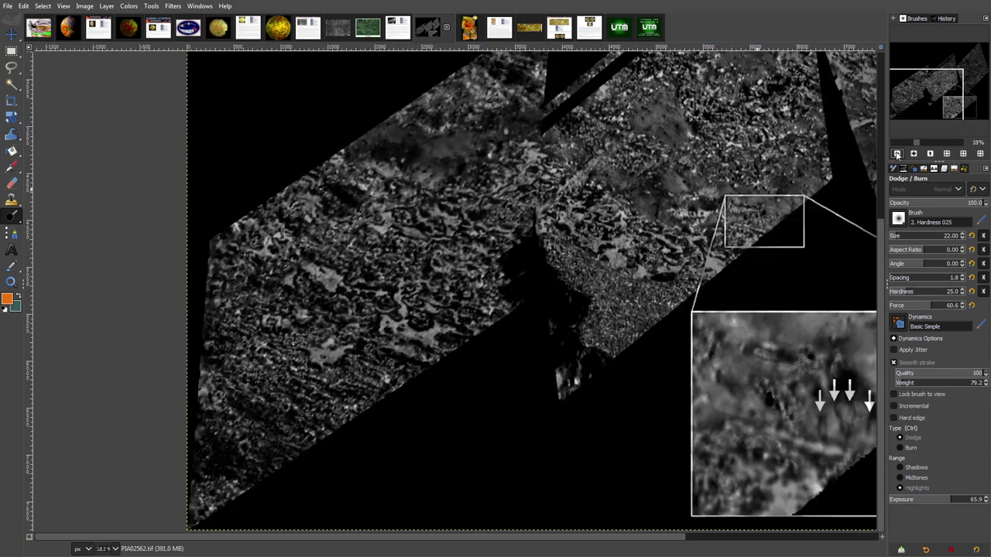
drag(926, 103, 943, 93)
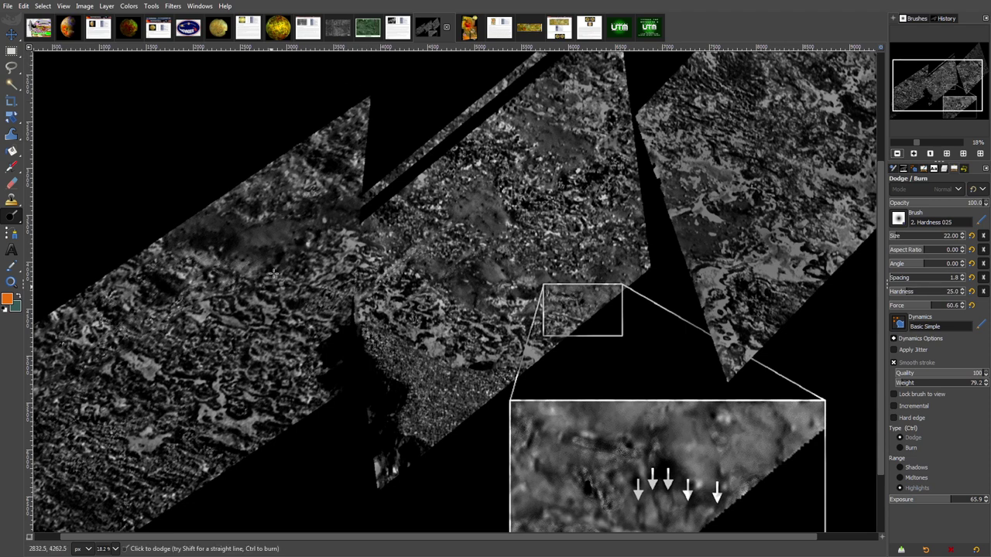
click(375, 29)
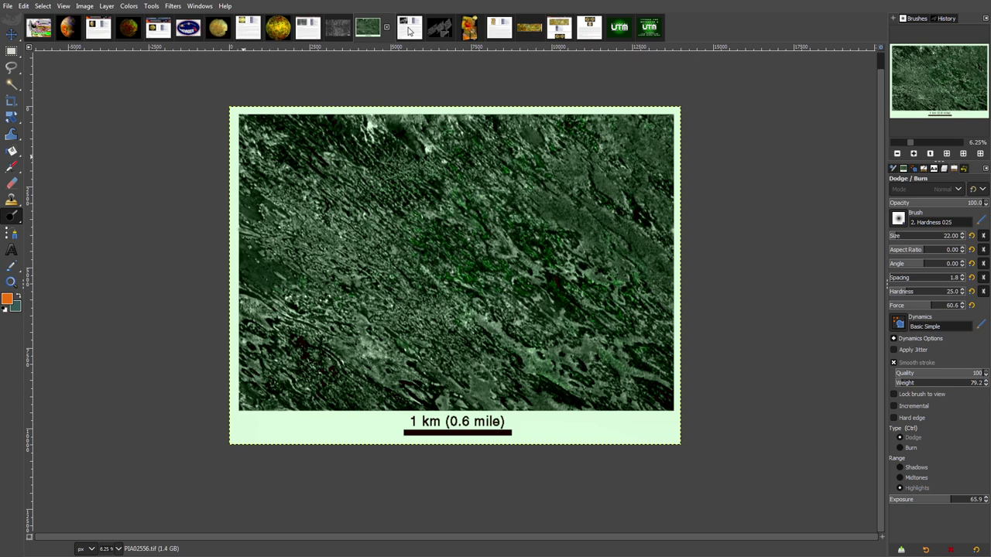
Look through the web-page screenshots, including the PIA02536 lava flows page, then return to PIA02556.
click(409, 29)
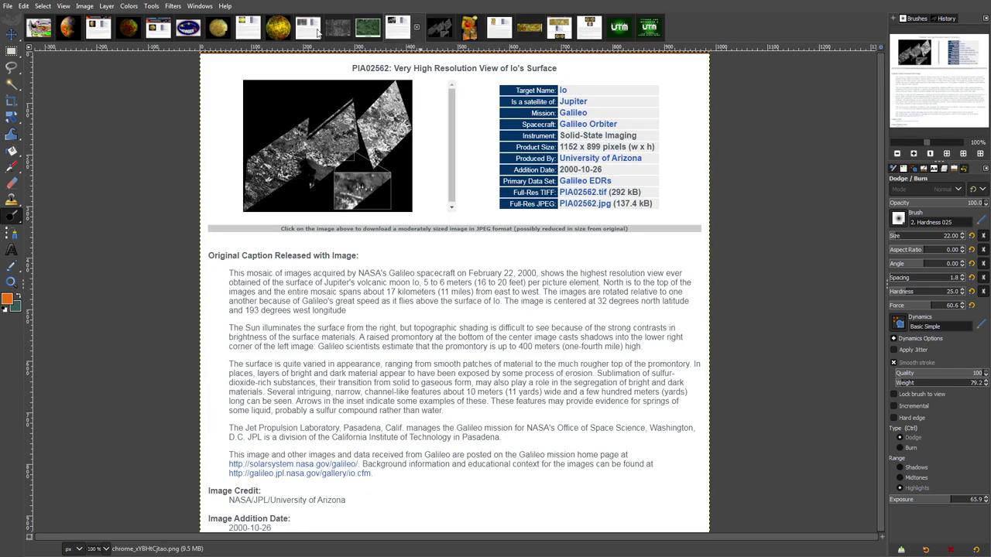
click(313, 34)
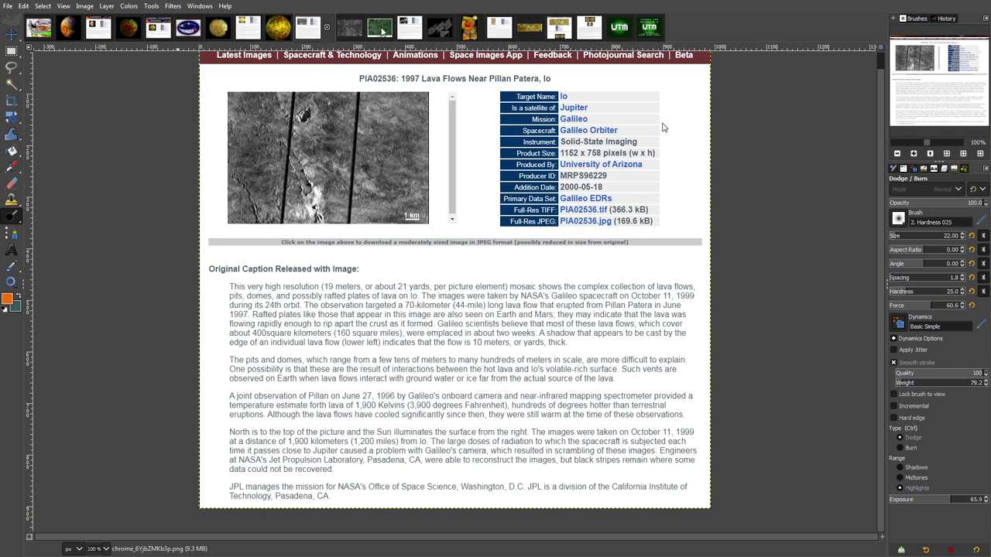
click(381, 31)
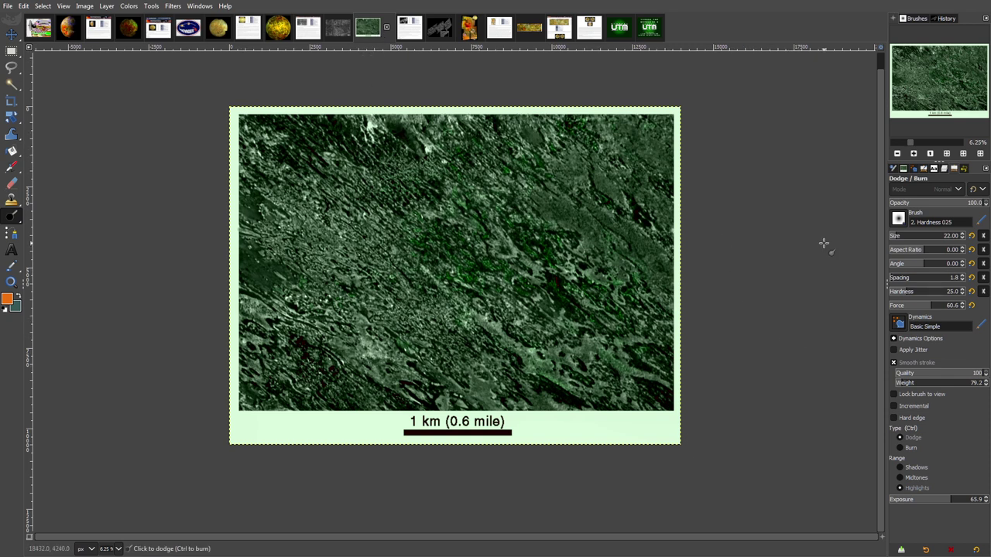
Leave fullscreen with F11, then zoom in and back out on the green image.
key(F11)
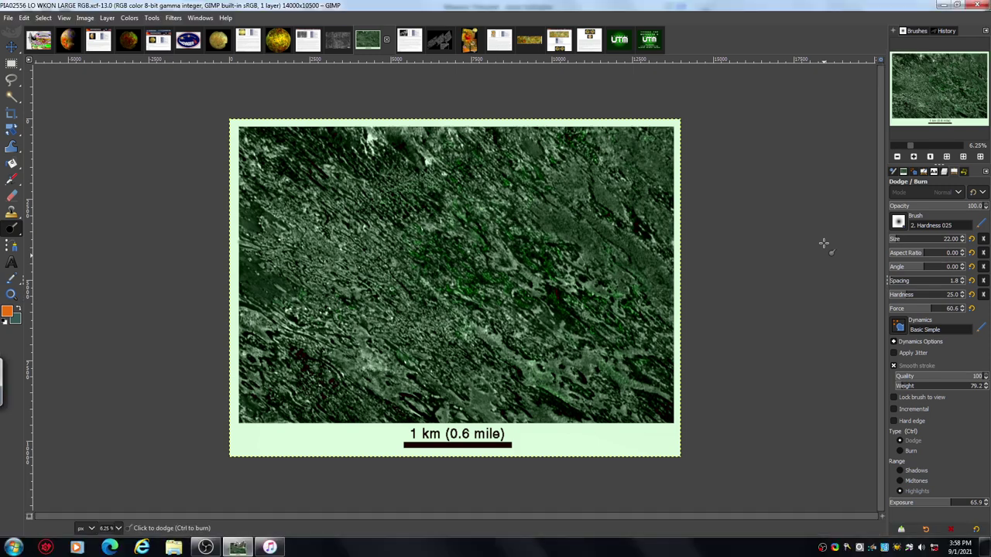
click(913, 157)
drag(924, 107, 923, 102)
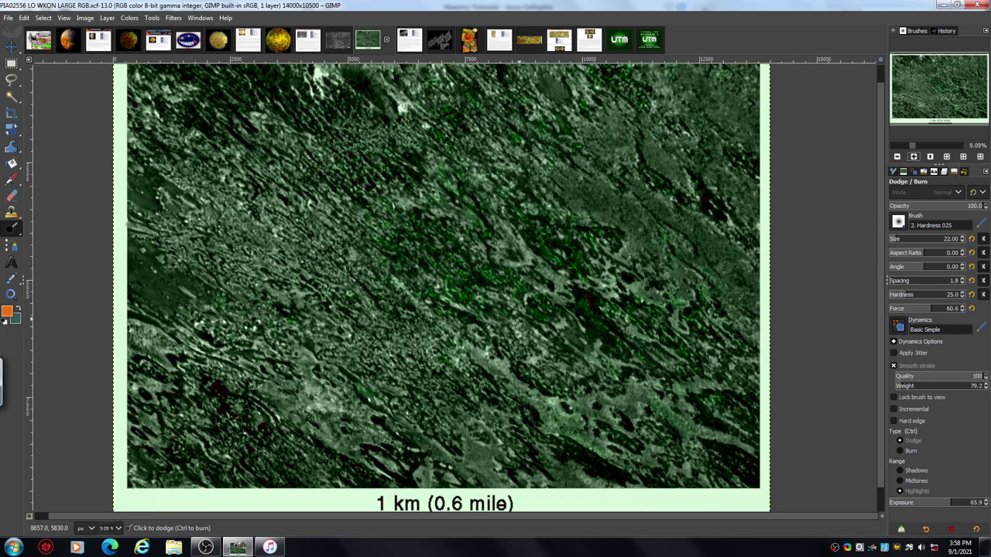
click(899, 157)
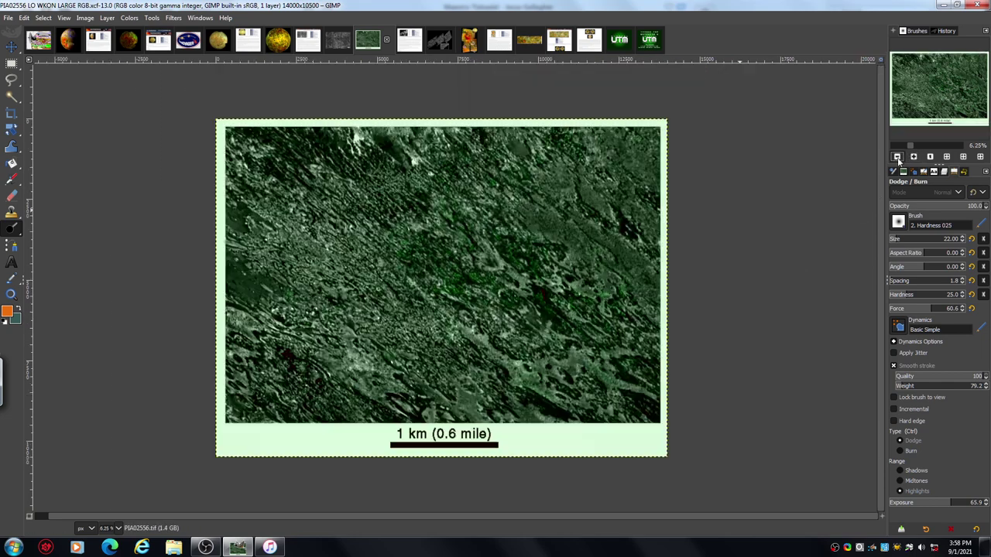
Choose the Rotate tool from Tools > Transform Tools.
click(154, 19)
mouse_move(183, 59)
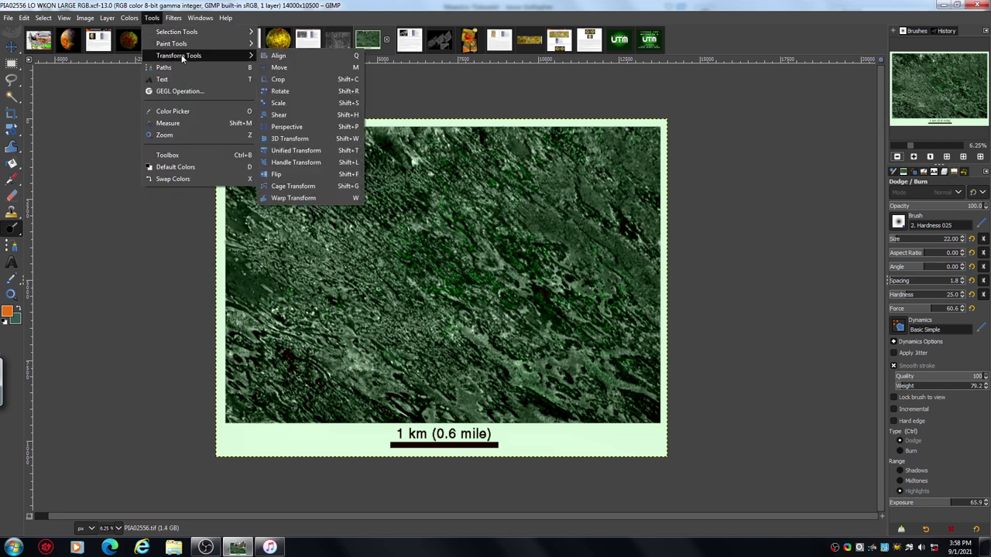
click(306, 91)
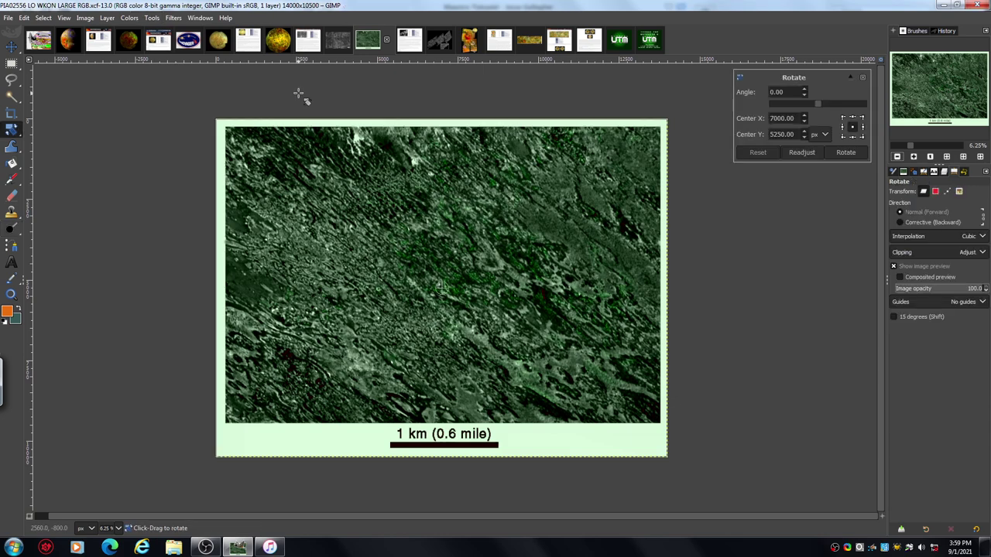
Set the rotation angle to -38.86° and zoom in on the tilted preview.
click(817, 103)
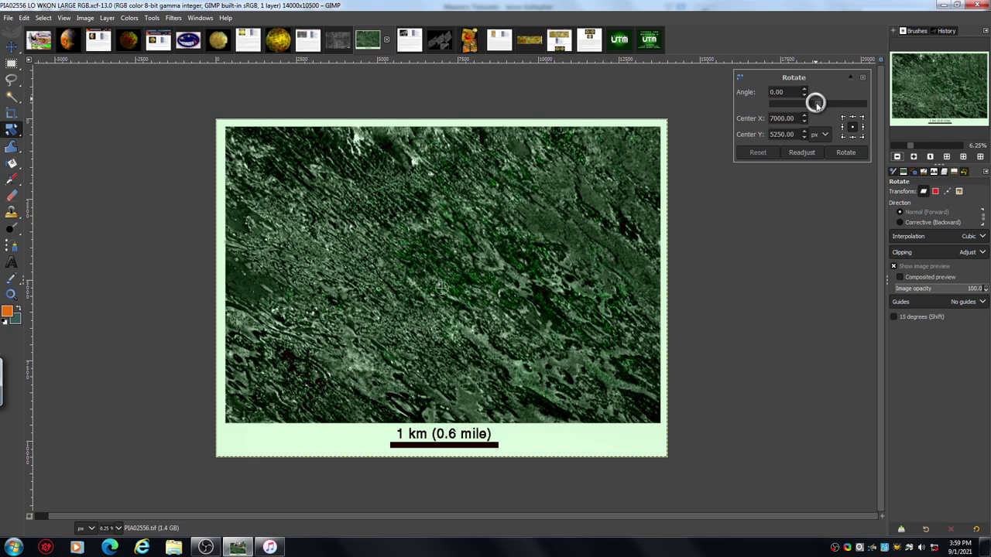
drag(811, 105, 810, 103)
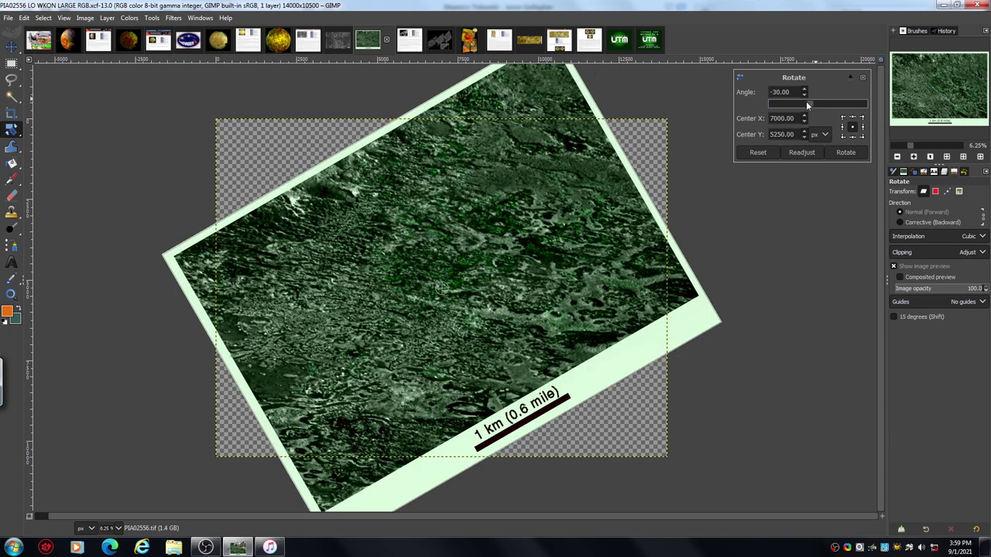
drag(807, 105, 803, 102)
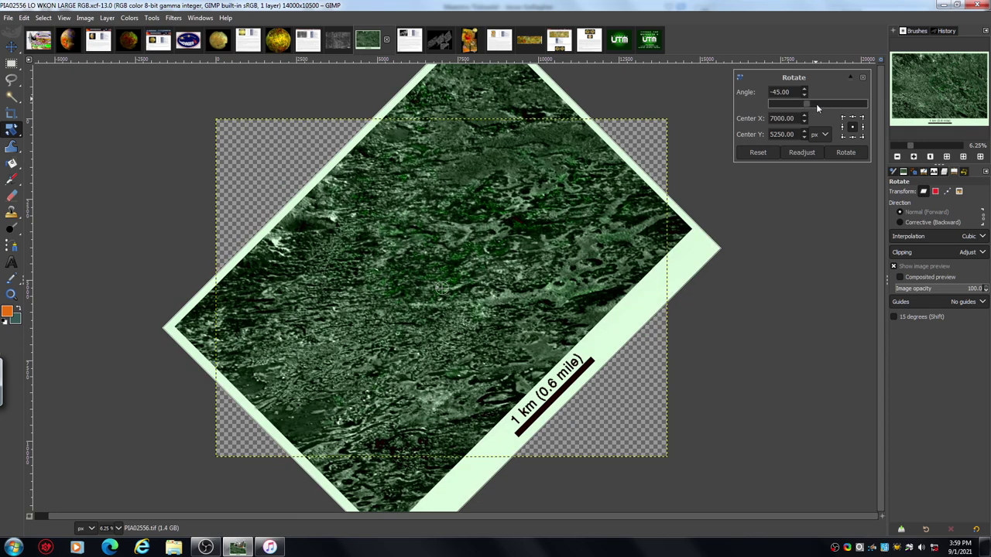
click(811, 103)
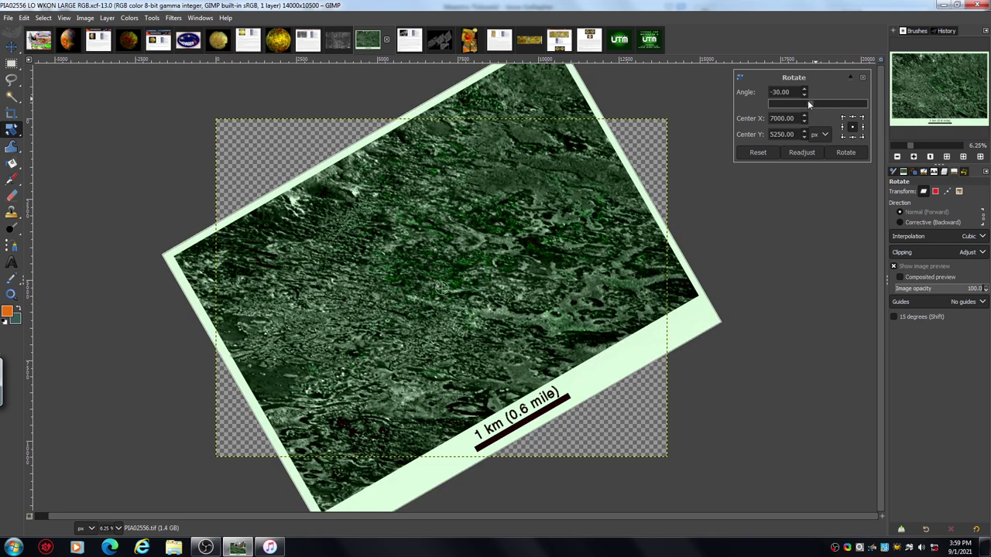
click(806, 102)
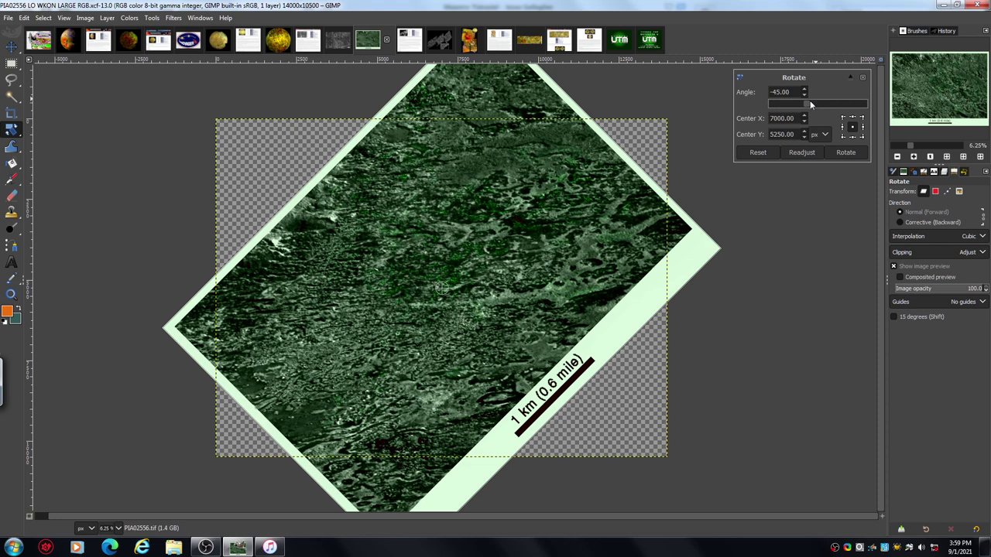
click(809, 102)
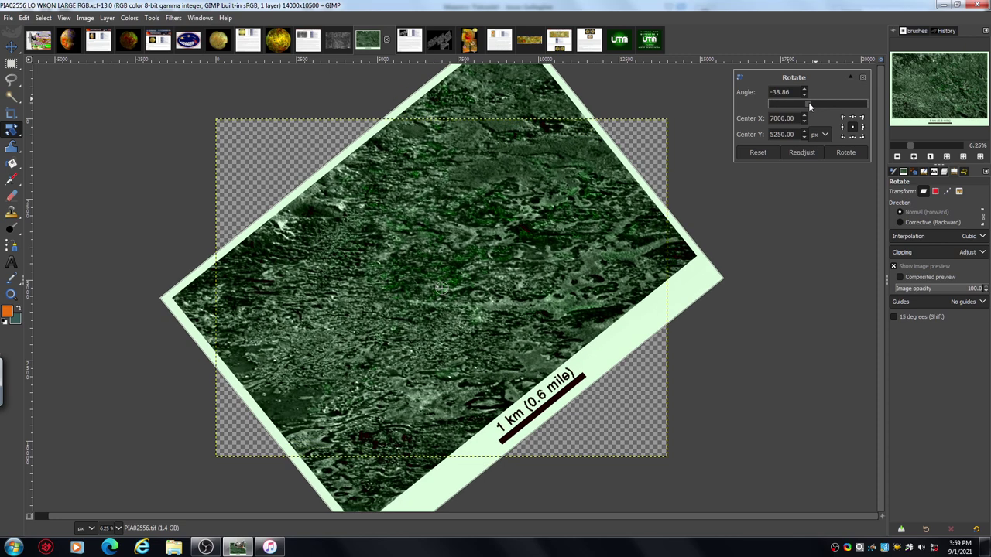
click(810, 102)
click(915, 157)
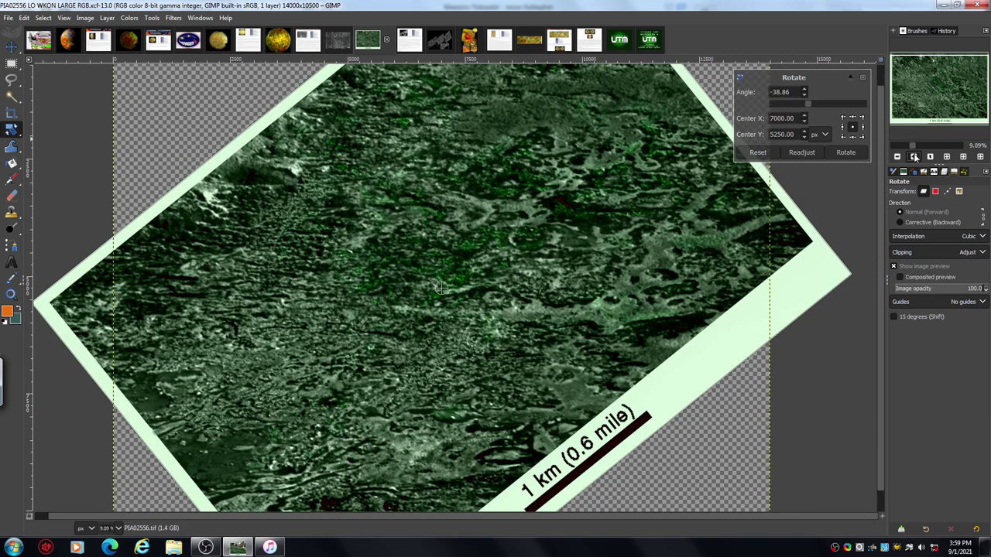
click(915, 157)
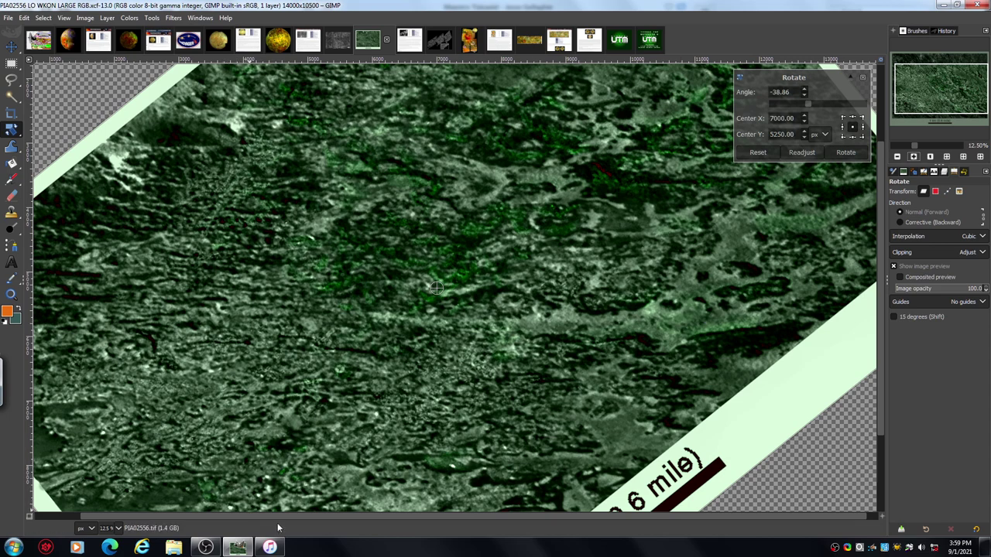
drag(294, 516, 220, 518)
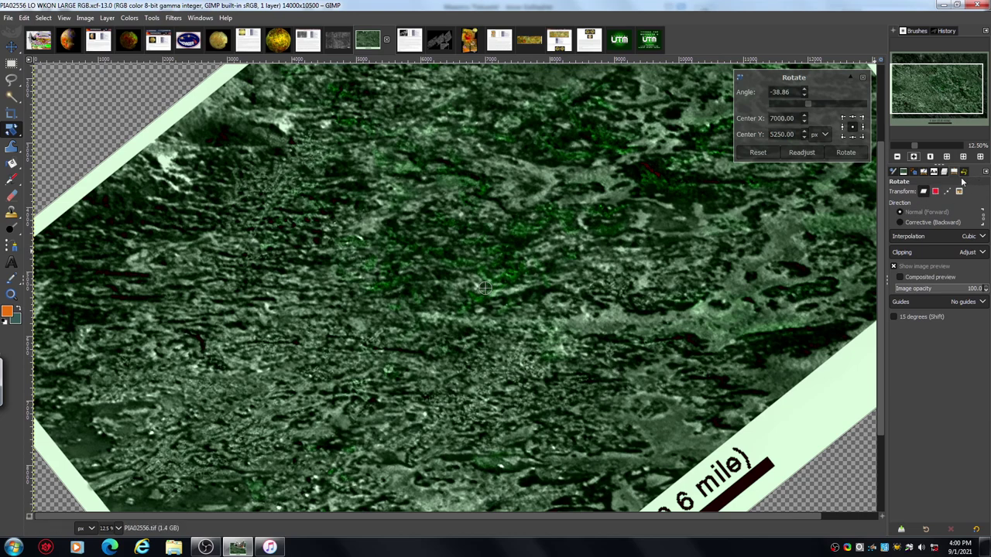
click(914, 157)
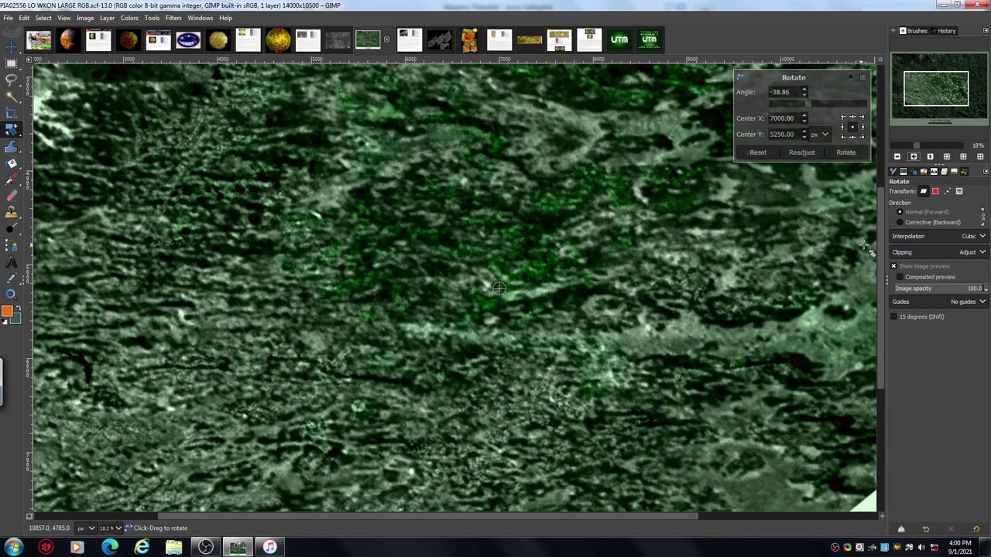
drag(589, 518, 457, 515)
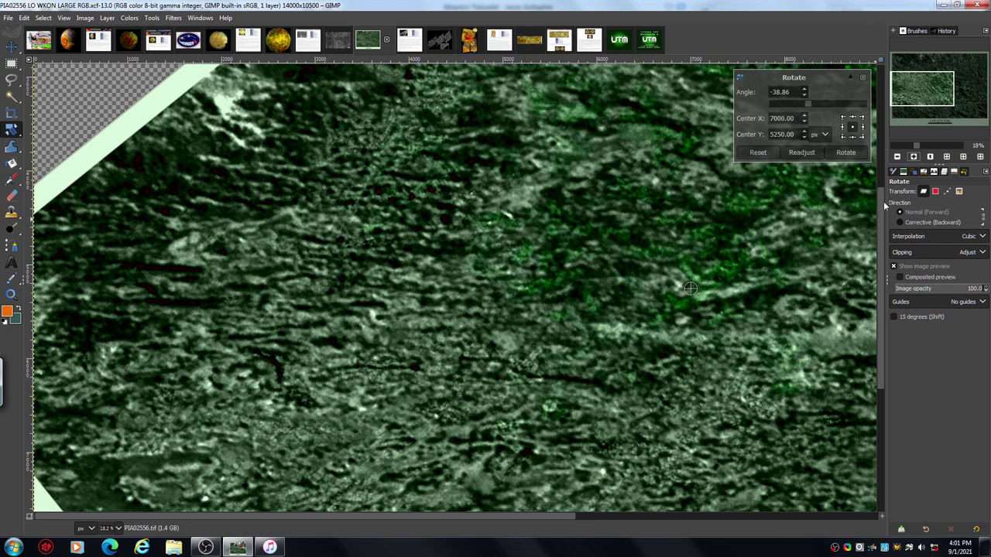
drag(880, 253, 878, 133)
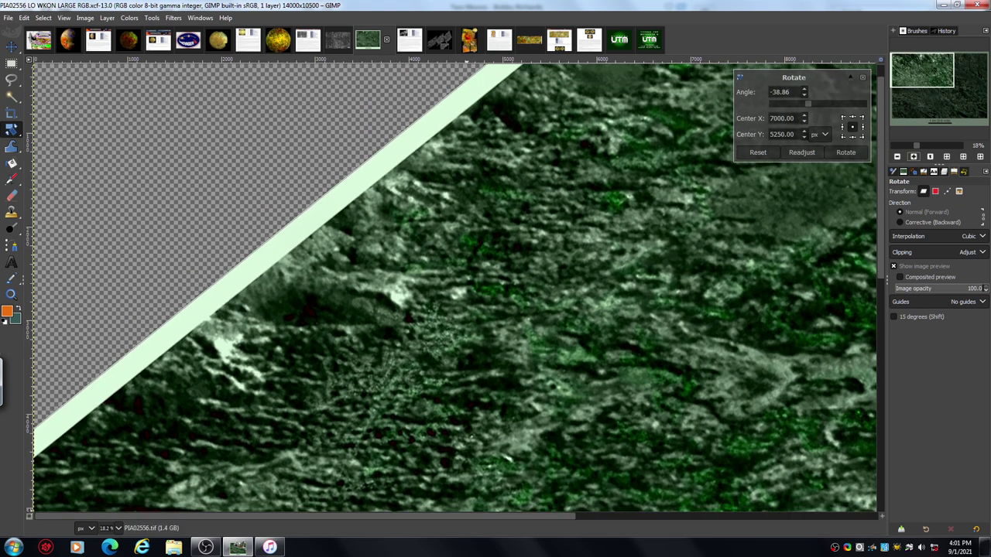
drag(467, 517, 652, 525)
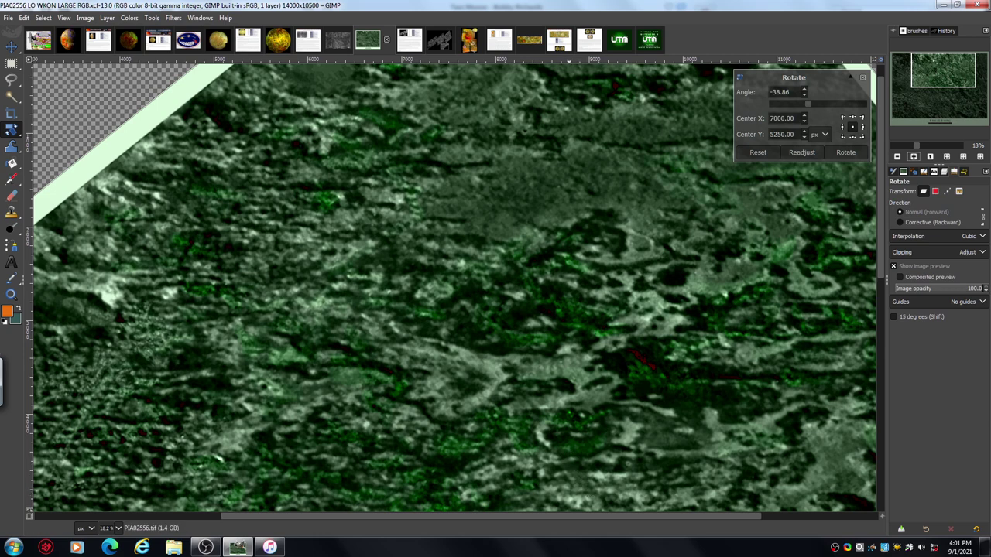
drag(546, 514, 580, 525)
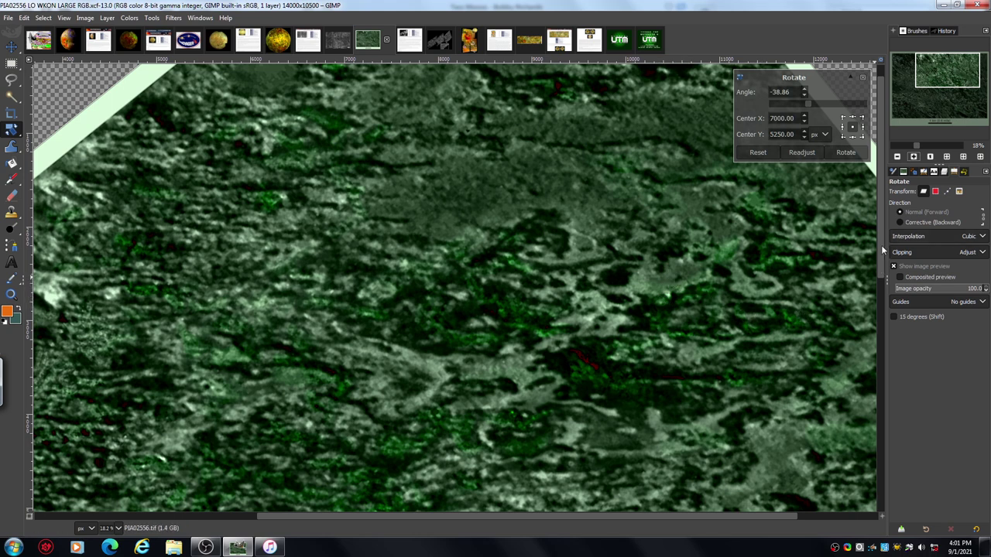
scroll(881, 248, up, 2)
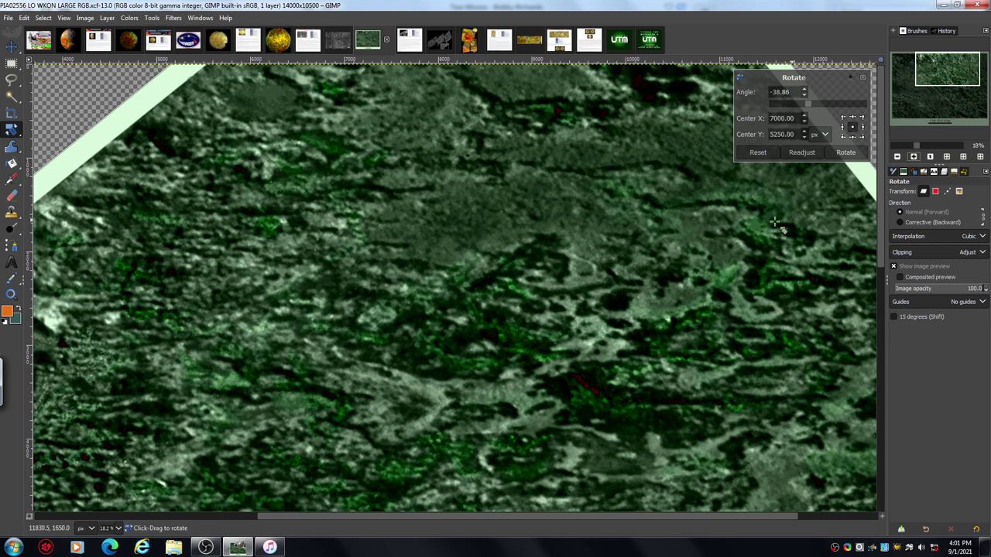
scroll(881, 210, down, 3)
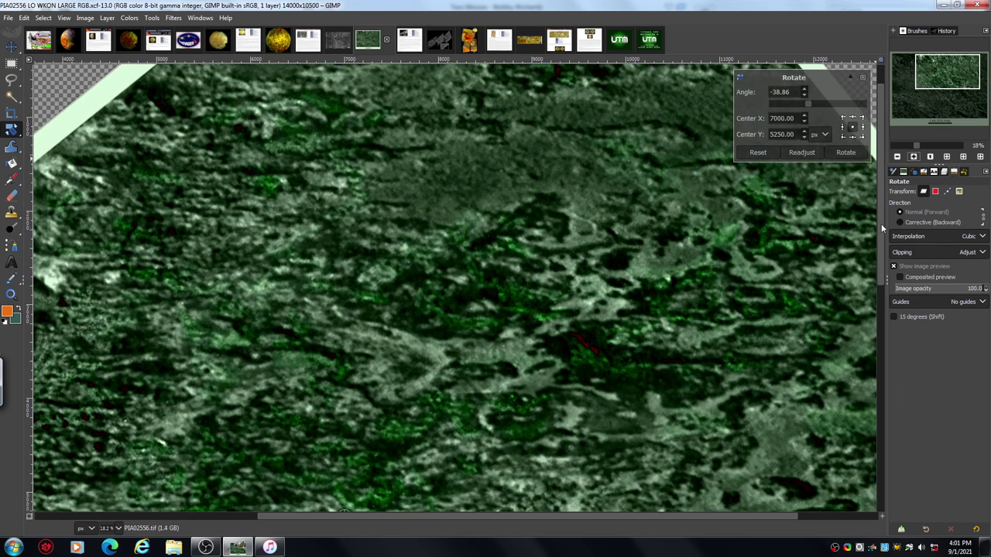
Reset the pending rotation to 0.00° so the Io image and its 1 km scale bar sit level.
drag(882, 224, 866, 436)
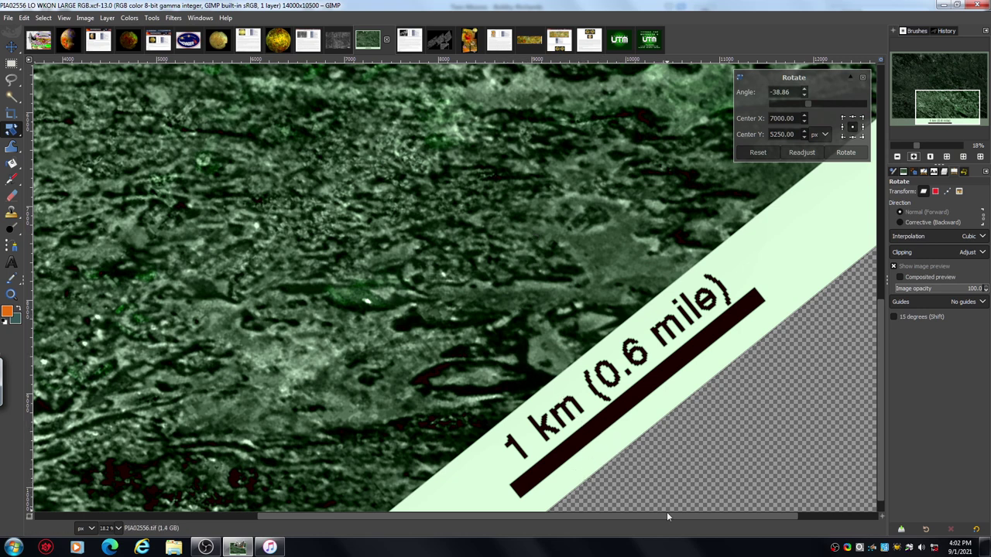
drag(661, 514, 503, 541)
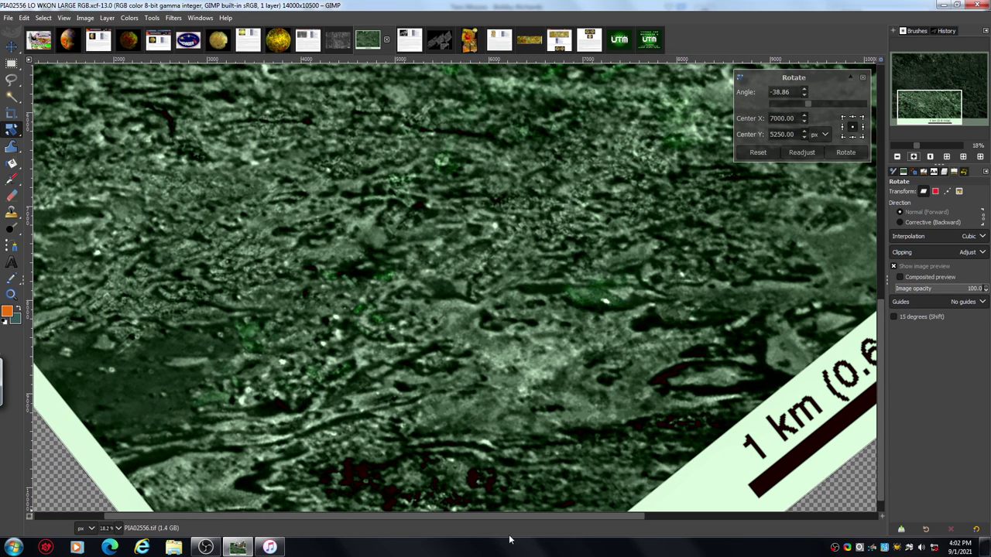
drag(880, 331, 879, 345)
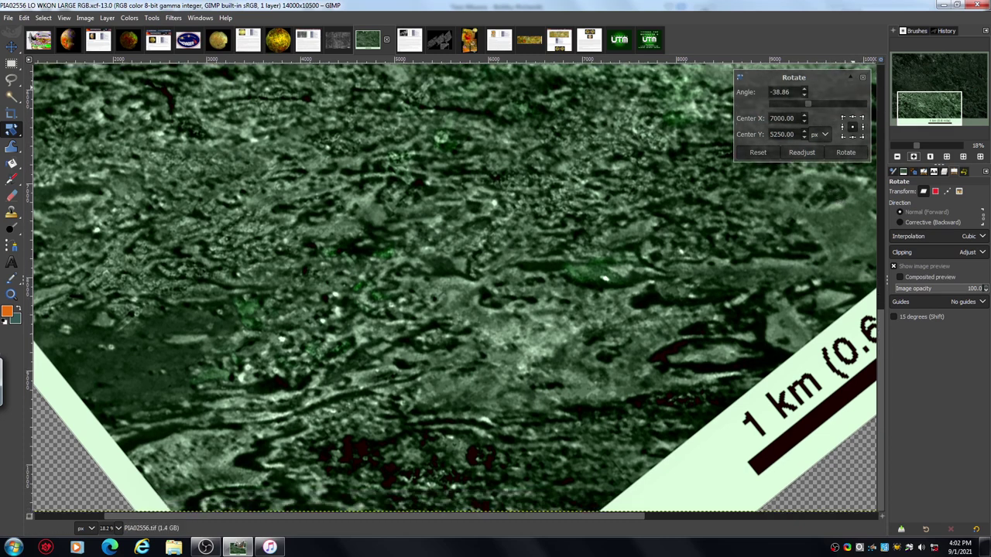
click(757, 153)
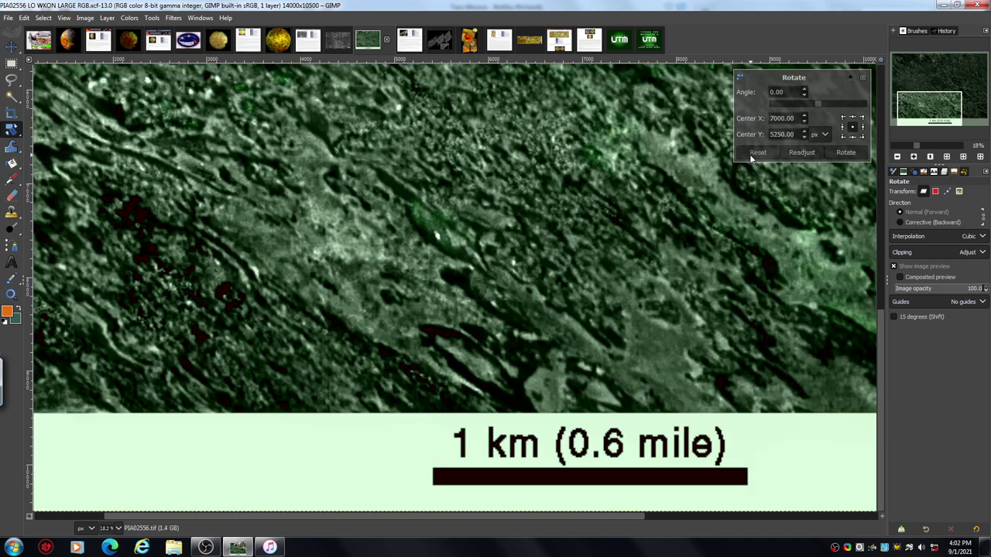
Cancel the rotation, inspect the surface zoomed in, return to 33% and pick Dodge/Burn.
click(863, 77)
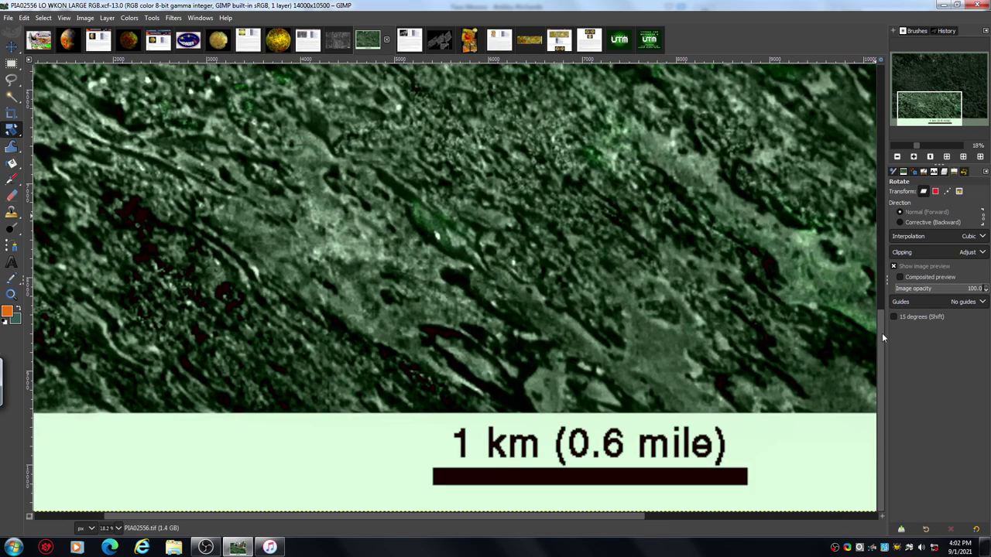
drag(882, 333, 872, 97)
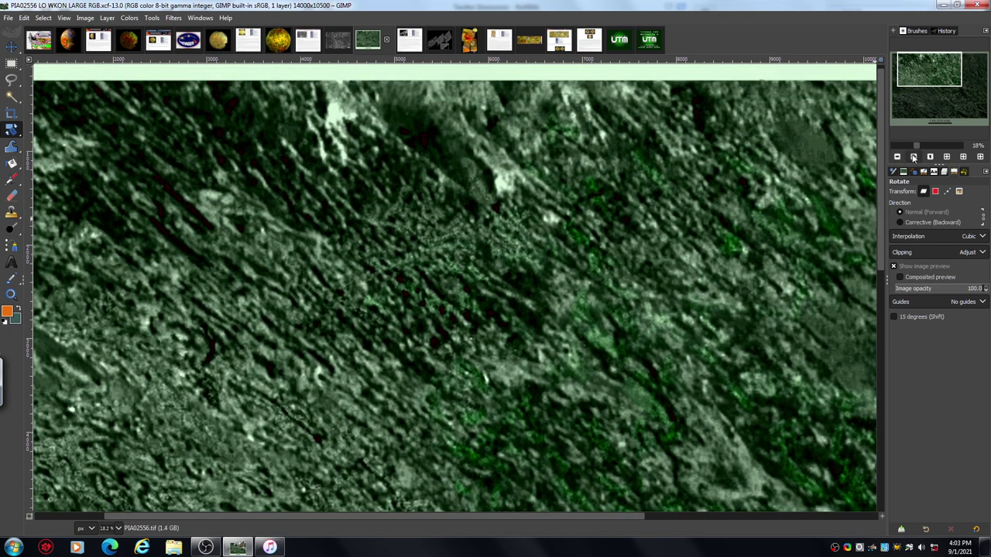
click(914, 156)
click(915, 157)
click(915, 157)
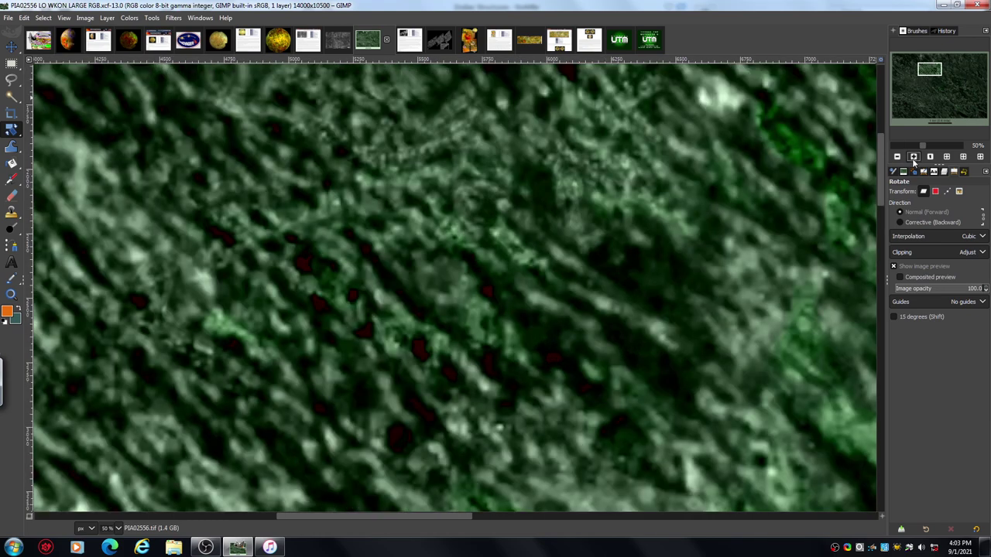
drag(883, 197, 881, 179)
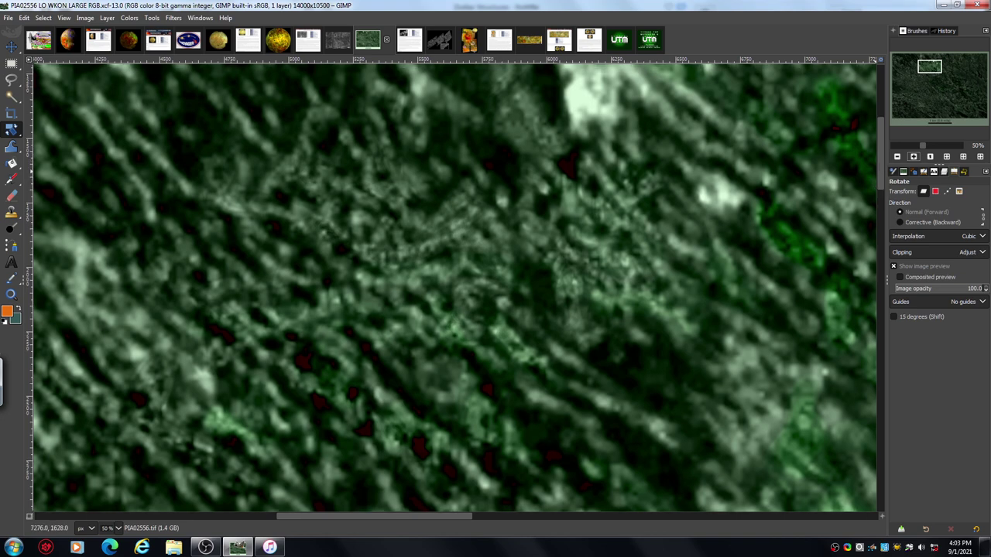
click(897, 157)
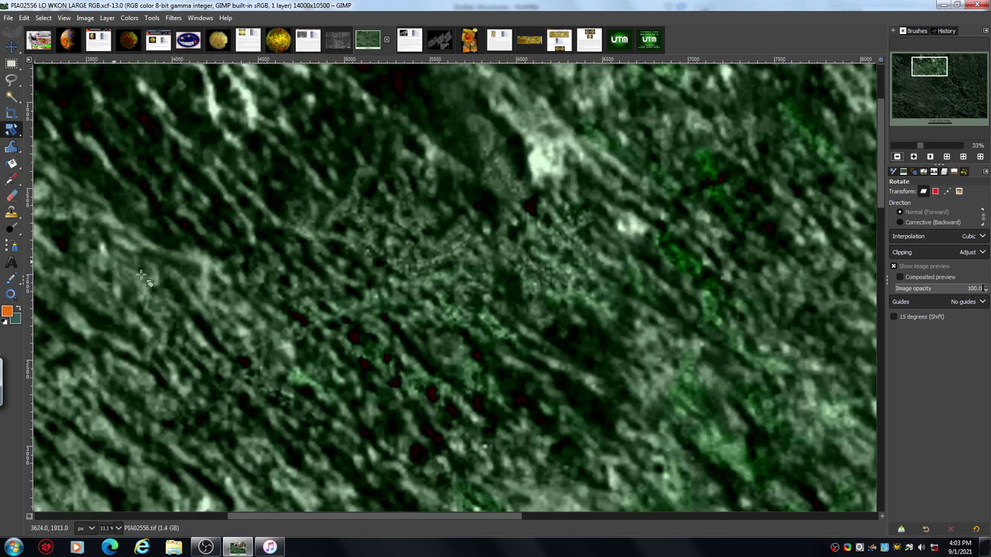
click(13, 230)
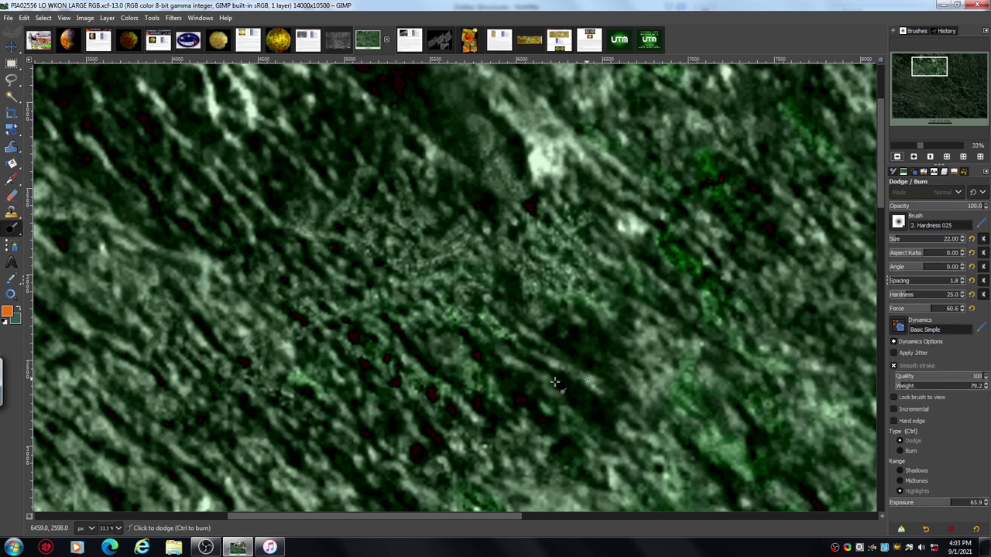
drag(880, 186, 881, 235)
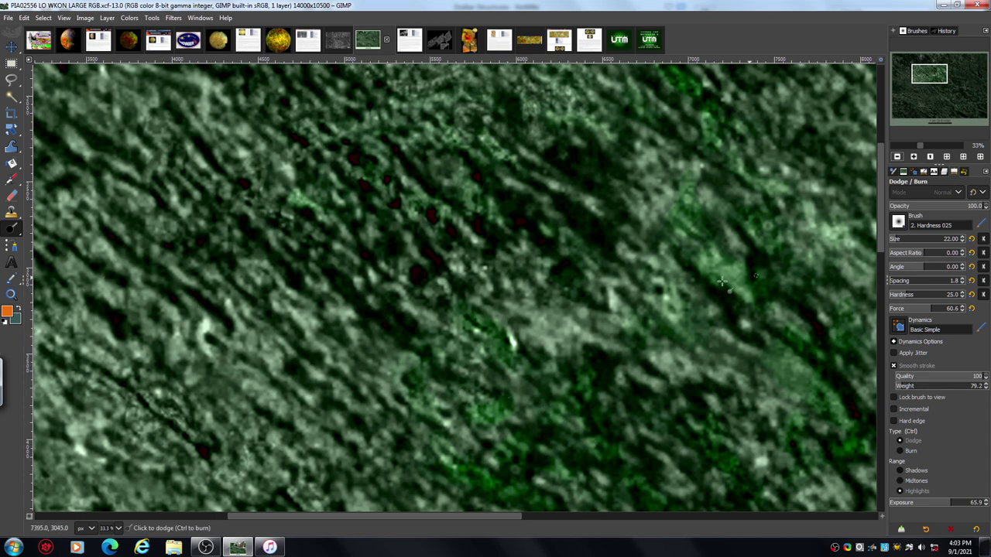
drag(879, 224, 886, 332)
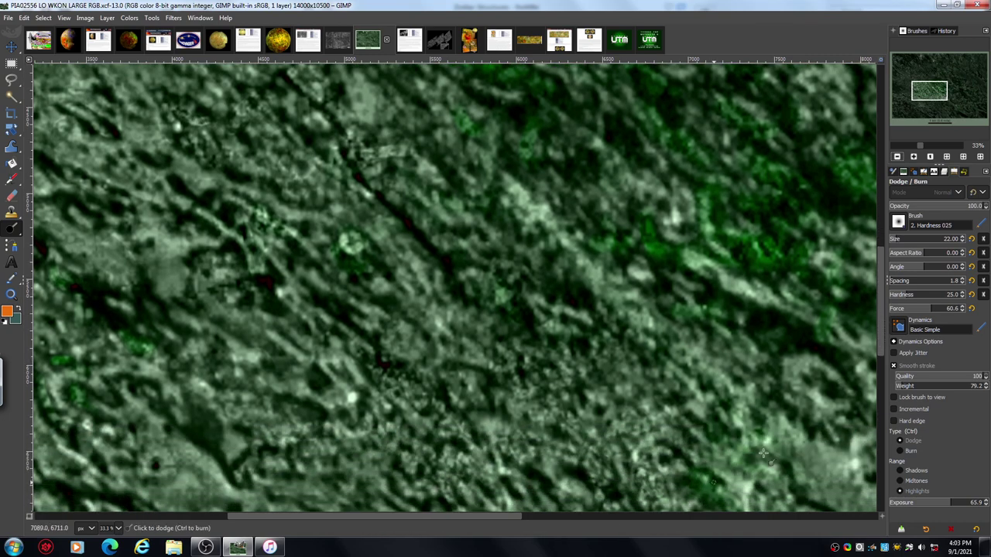
drag(507, 519, 447, 520)
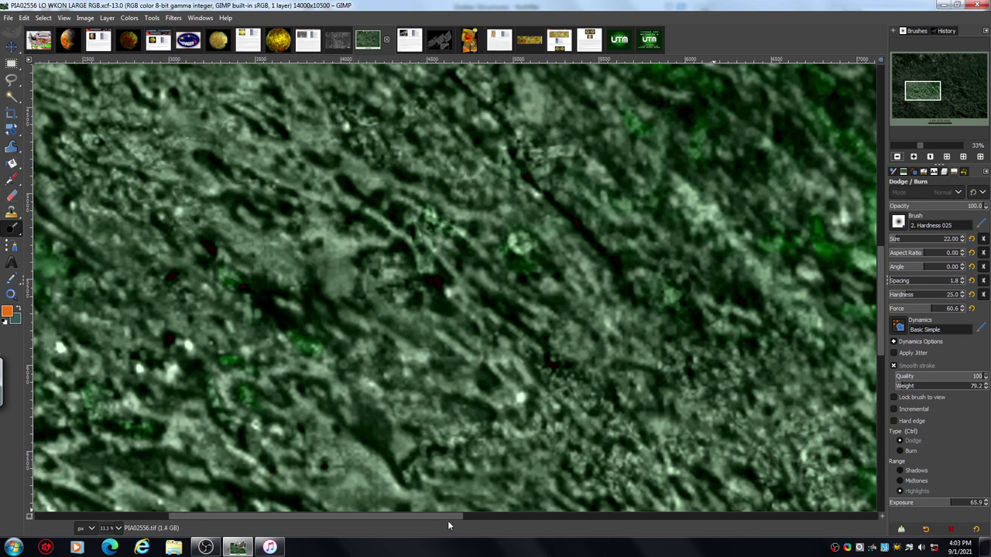
scroll(880, 306, up, 3)
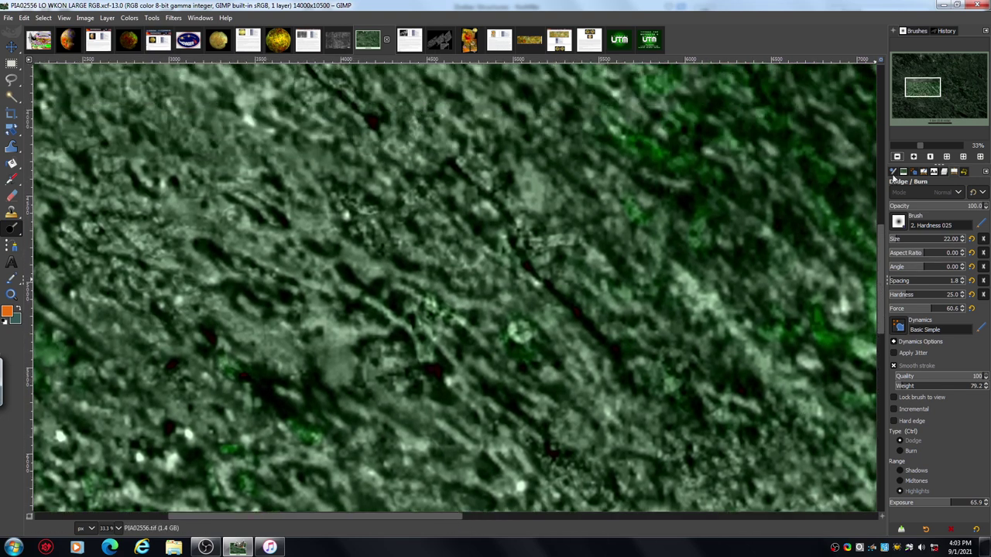
click(914, 158)
click(914, 157)
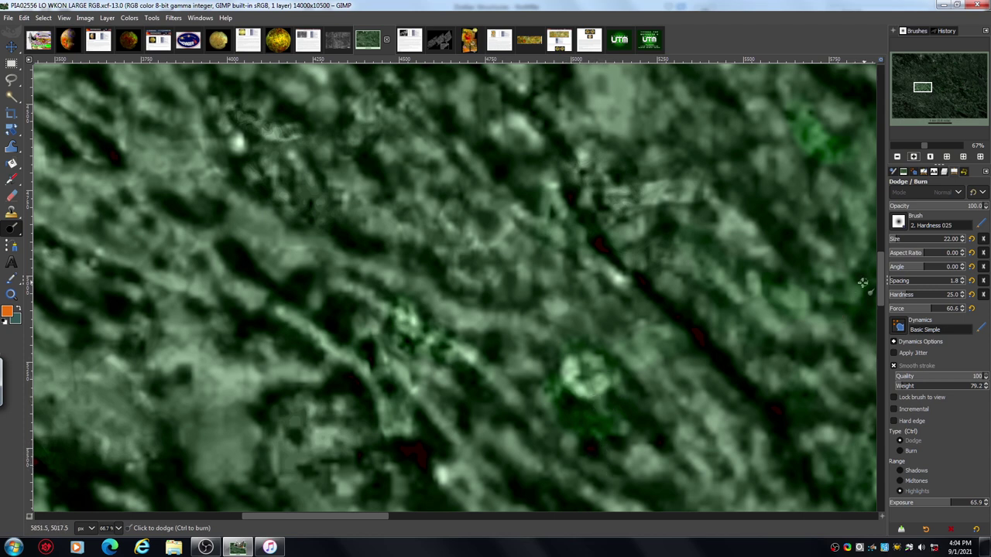
scroll(882, 281, up, 2)
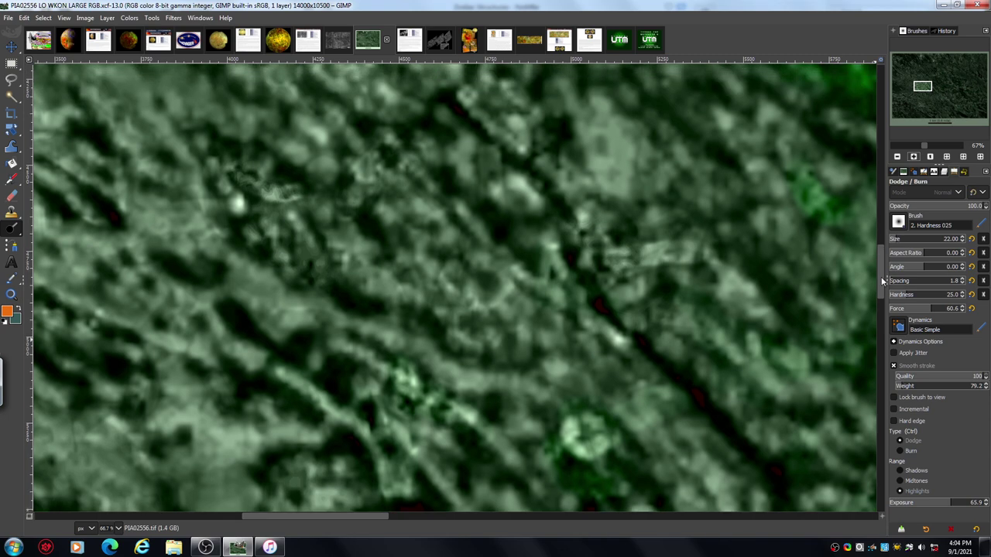
scroll(882, 283, down, 2)
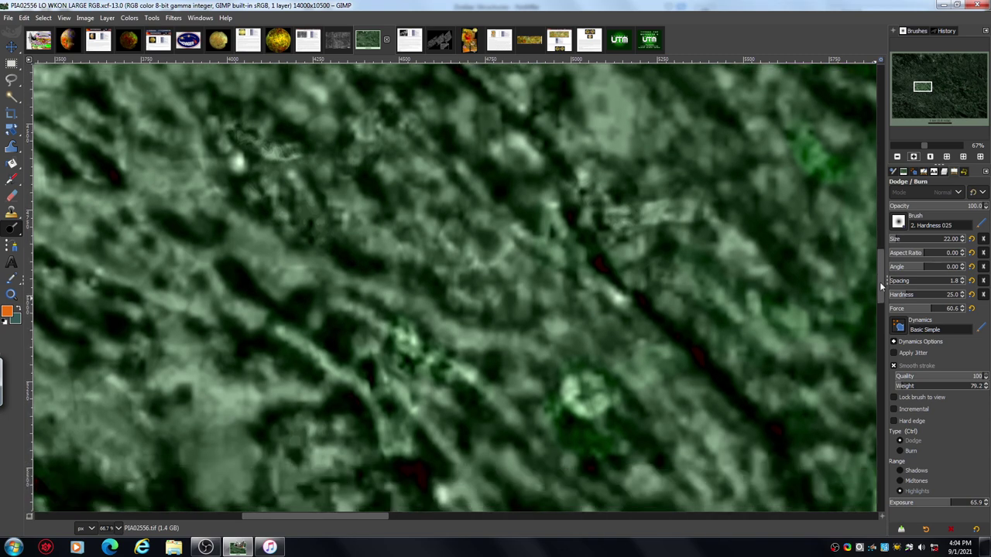
scroll(882, 287, down, 2)
click(897, 157)
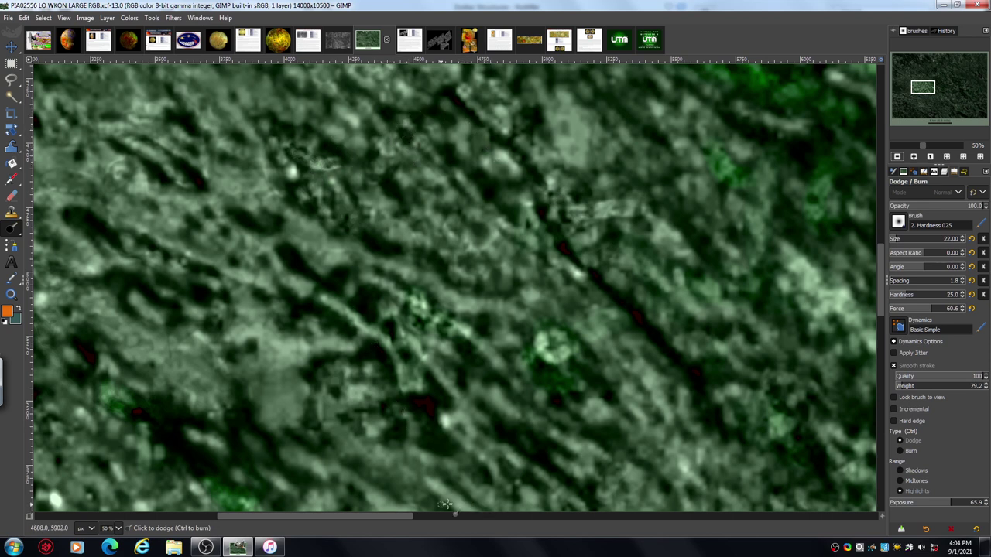
mouse_move(402, 515)
mouse_down()
mouse_move(329, 532)
mouse_move(258, 511)
mouse_up()
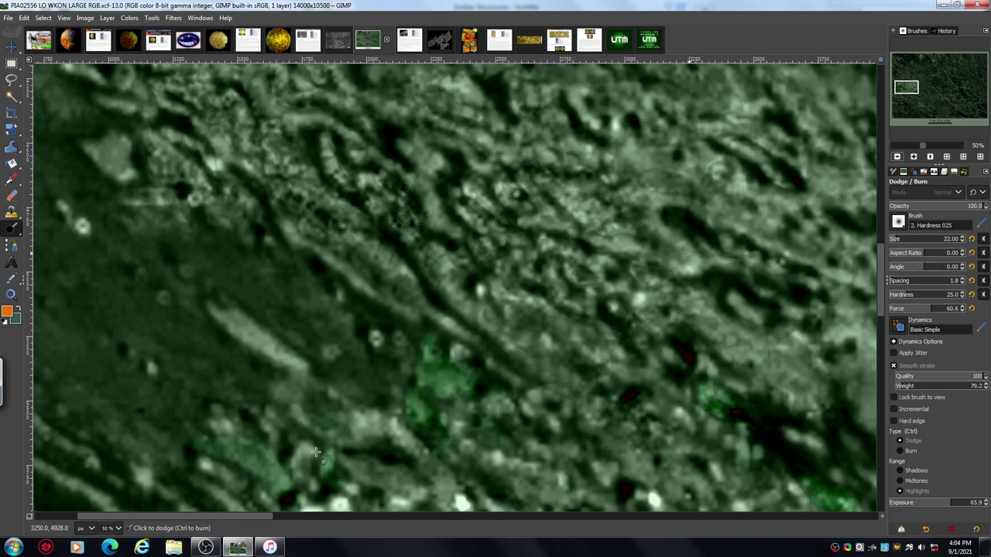
click(897, 158)
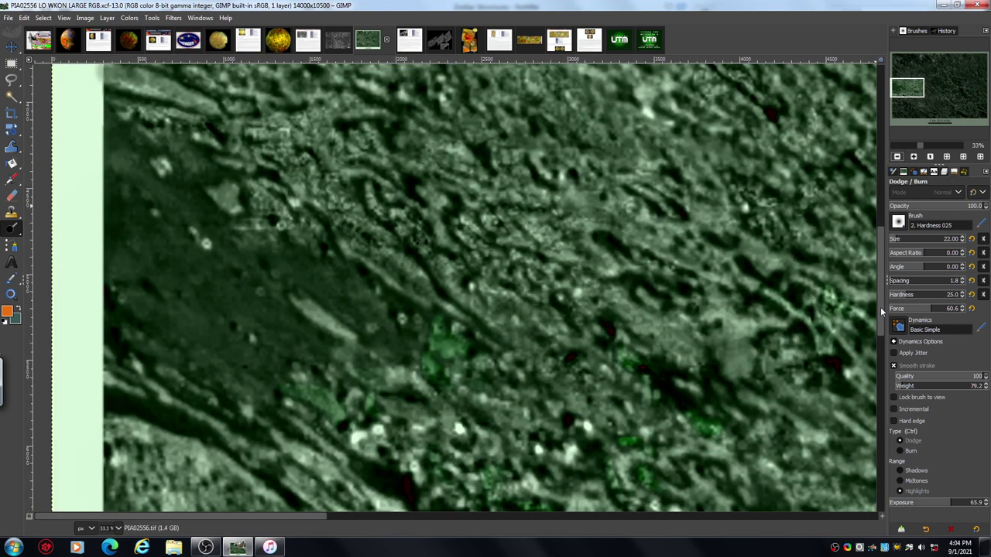
drag(880, 307, 879, 219)
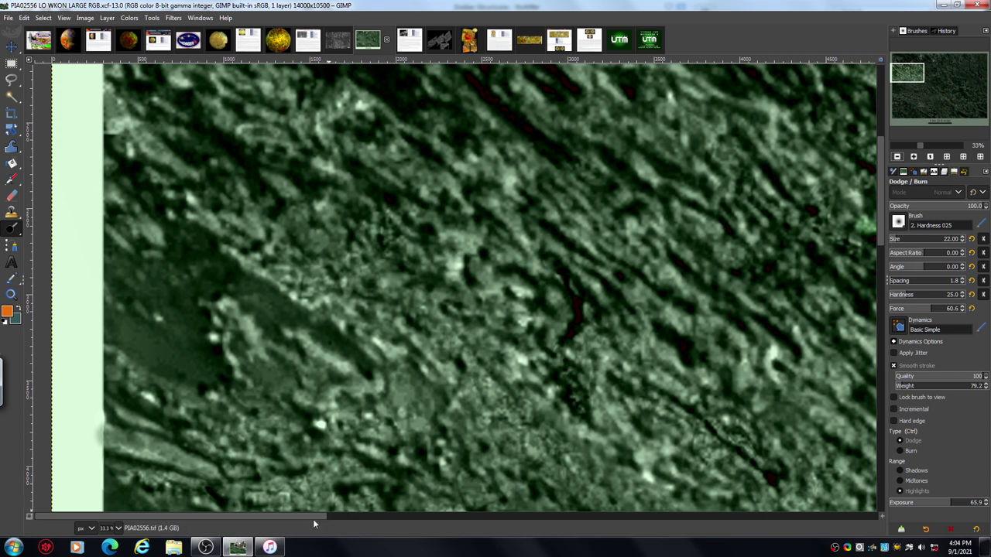
drag(313, 525, 381, 521)
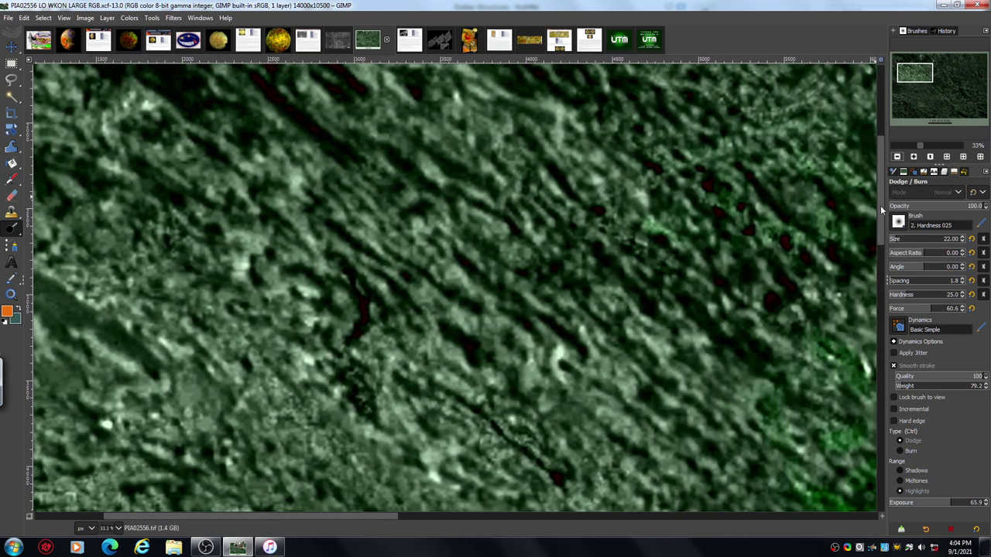
drag(881, 209, 877, 150)
click(899, 156)
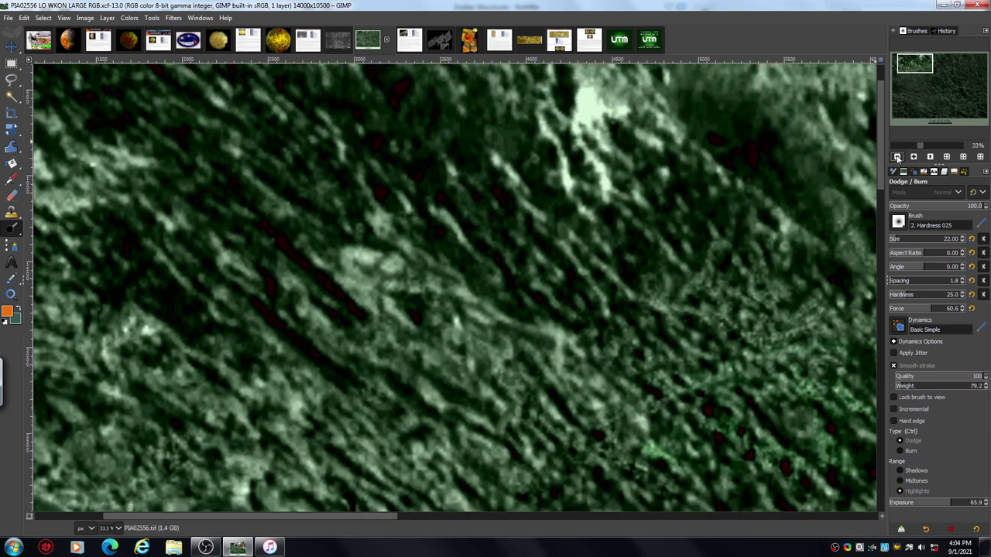
click(899, 156)
click(899, 156)
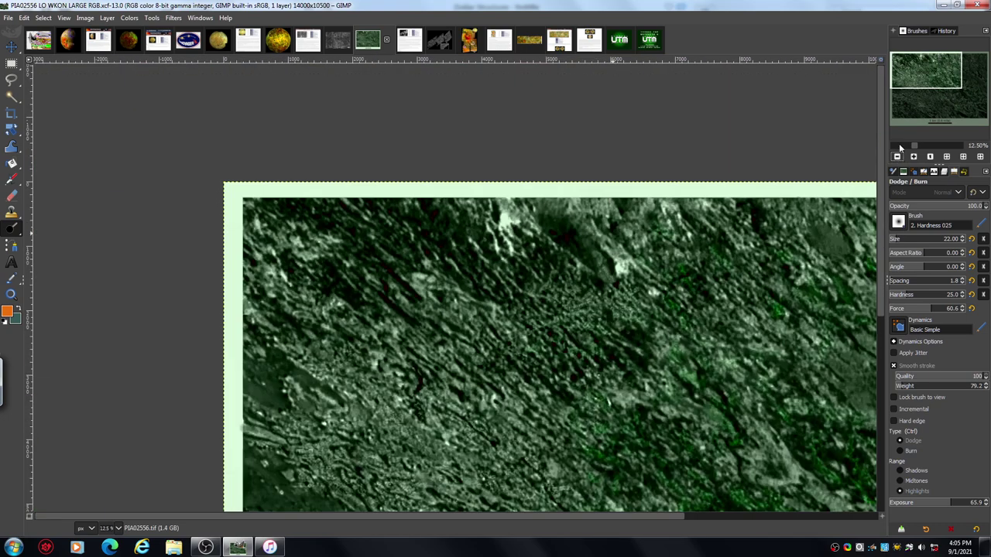
drag(926, 71, 944, 106)
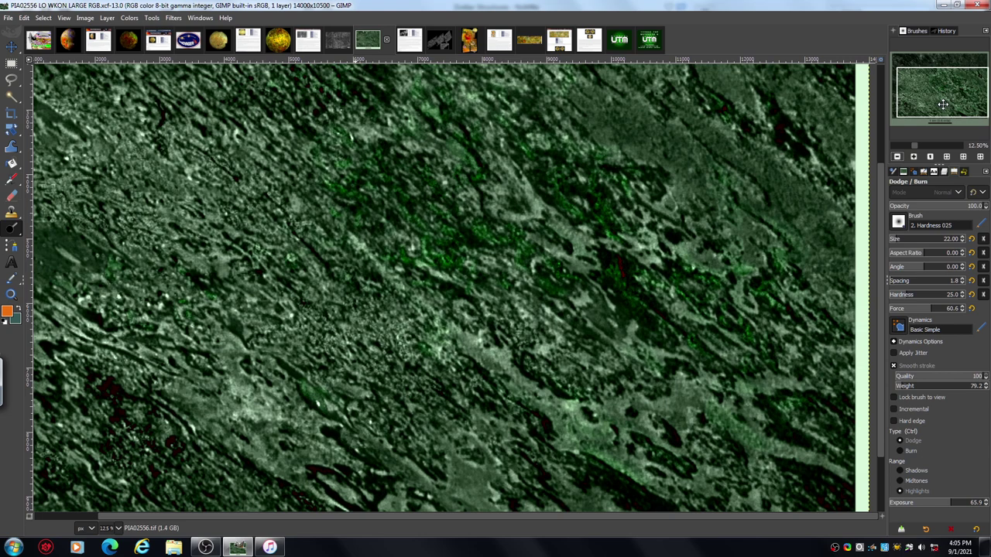
drag(943, 103, 943, 84)
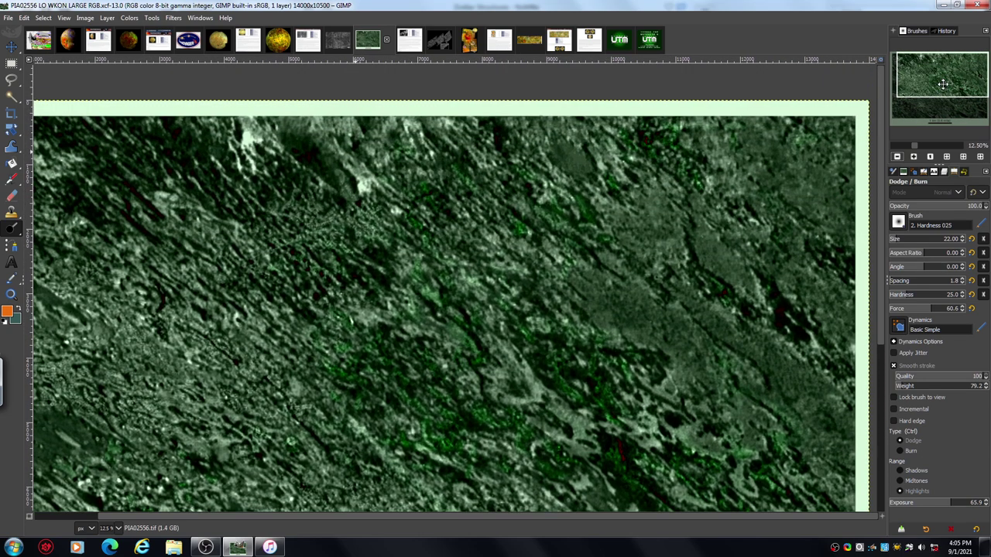
drag(943, 84, 943, 110)
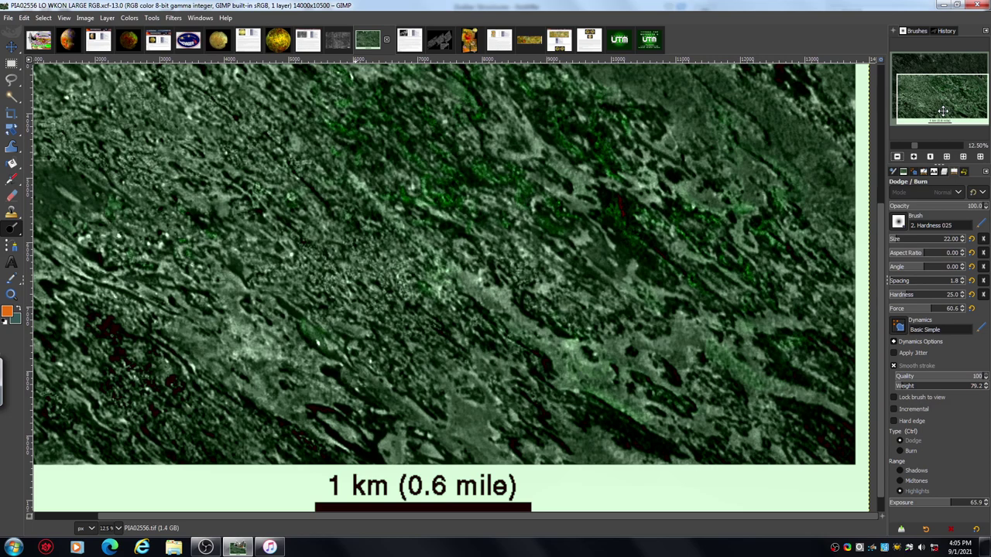
drag(943, 111, 935, 114)
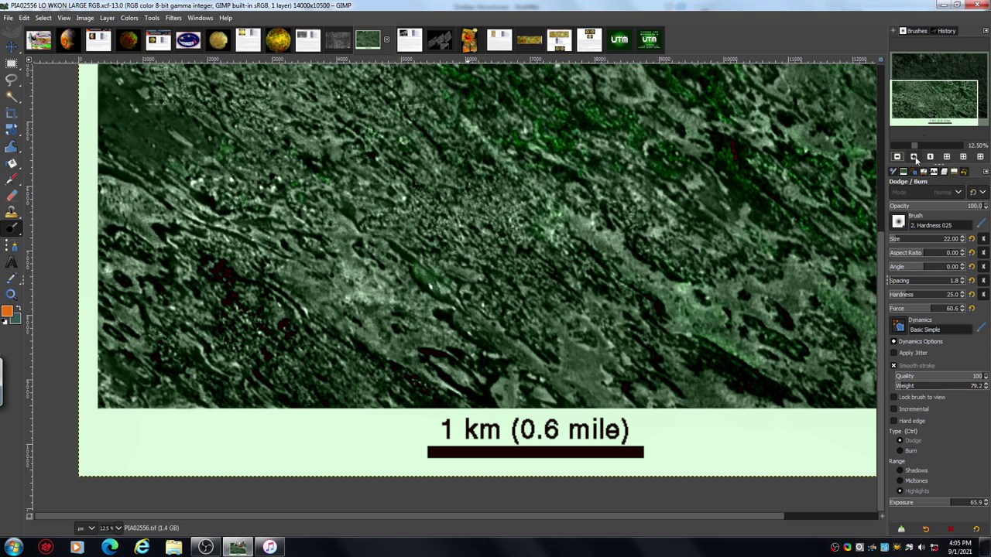
click(914, 157)
click(915, 157)
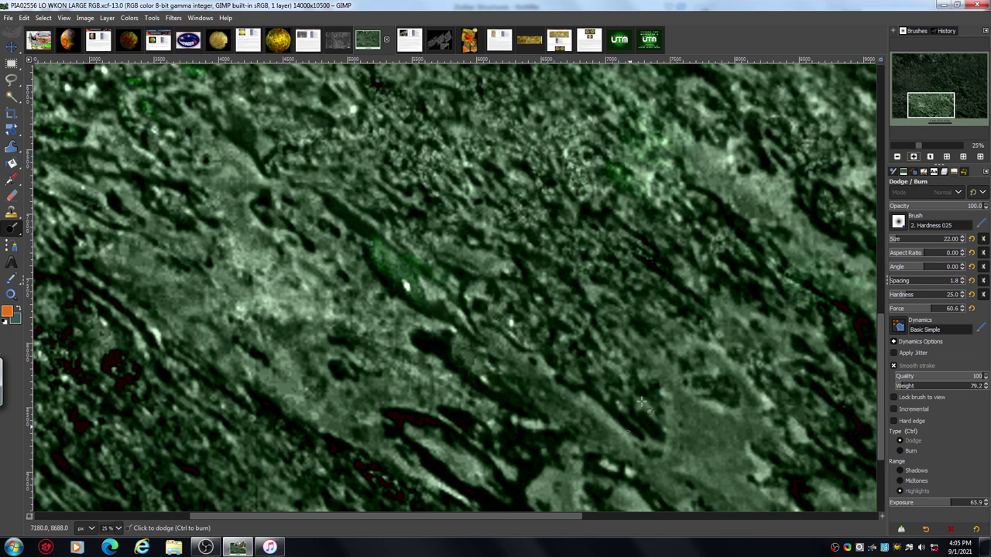
drag(542, 517, 405, 532)
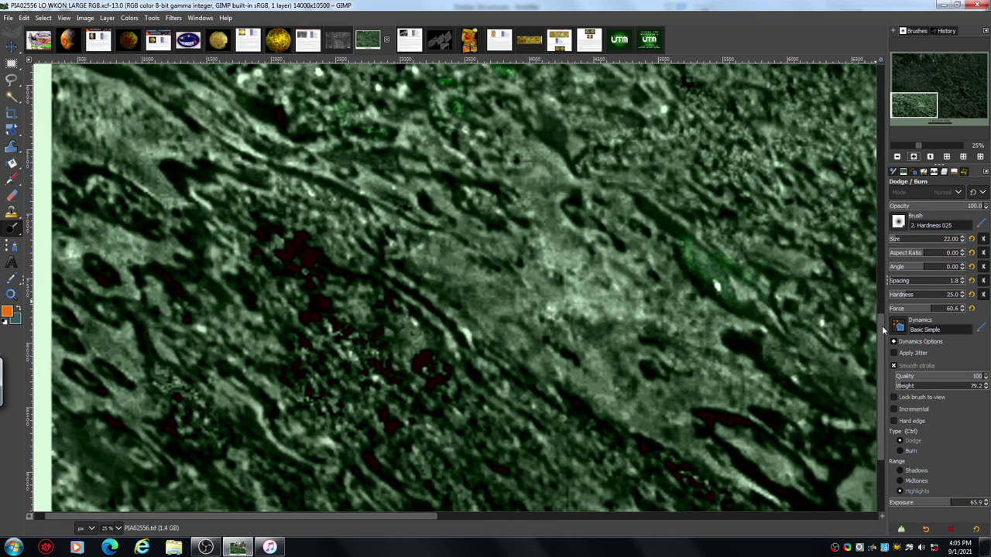
drag(881, 329, 872, 286)
click(897, 157)
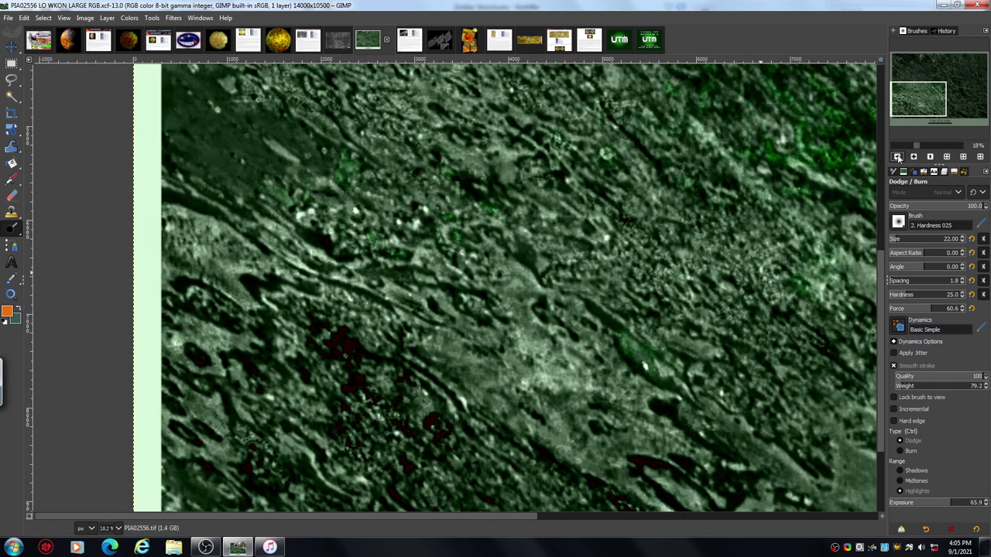
click(898, 156)
drag(940, 97, 963, 89)
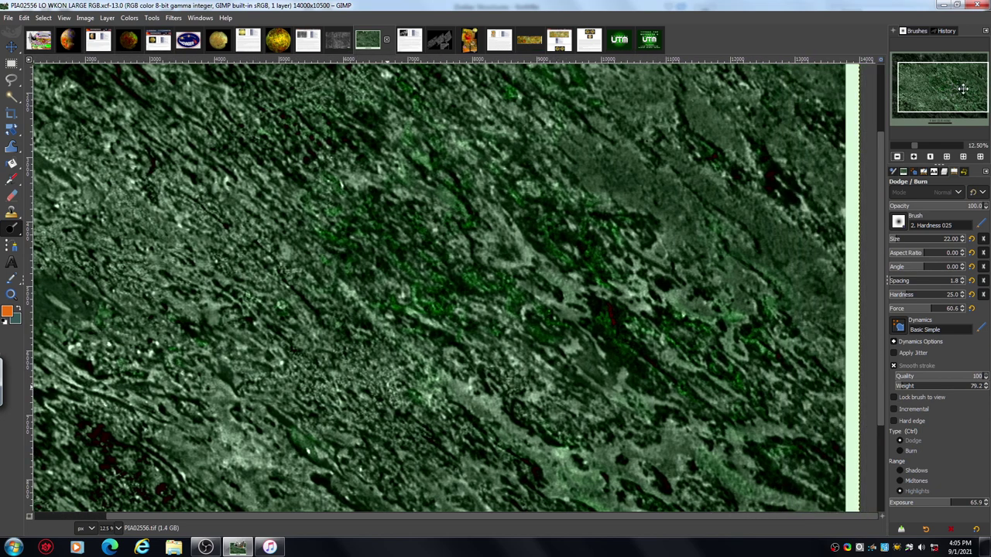
drag(963, 89, 965, 81)
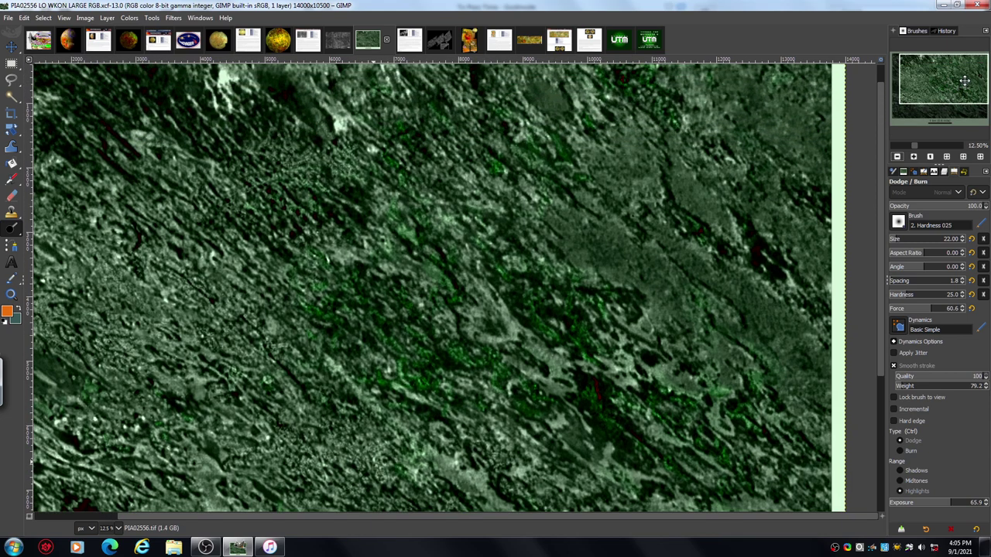
drag(965, 80, 949, 149)
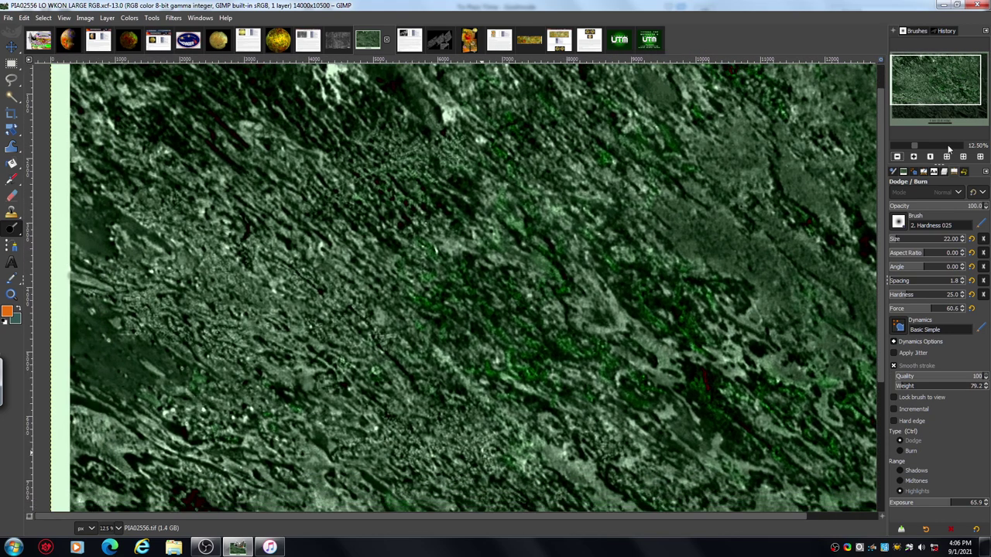
click(914, 158)
click(913, 157)
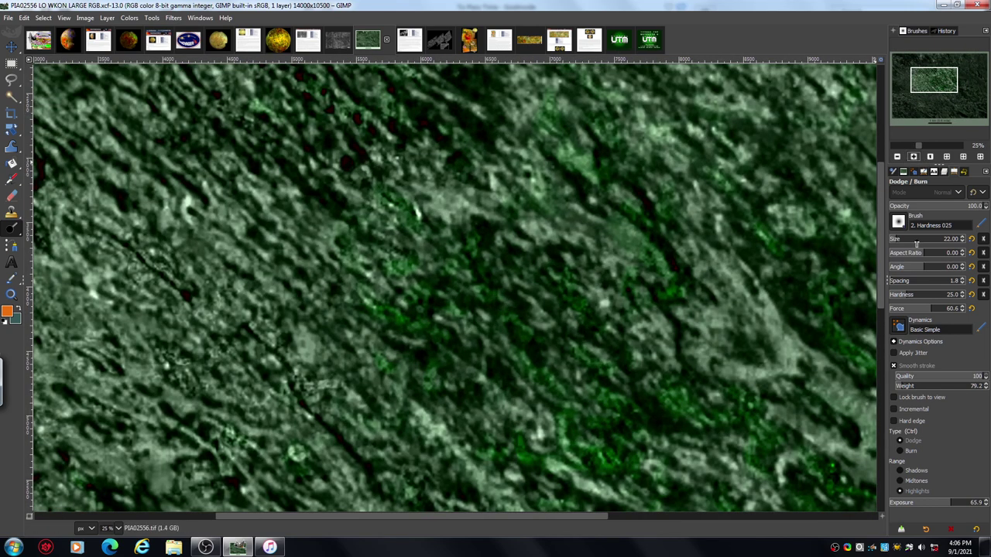
Set the dodge brush size to 105 and brighten the central green texture and diagonal streak.
click(902, 240)
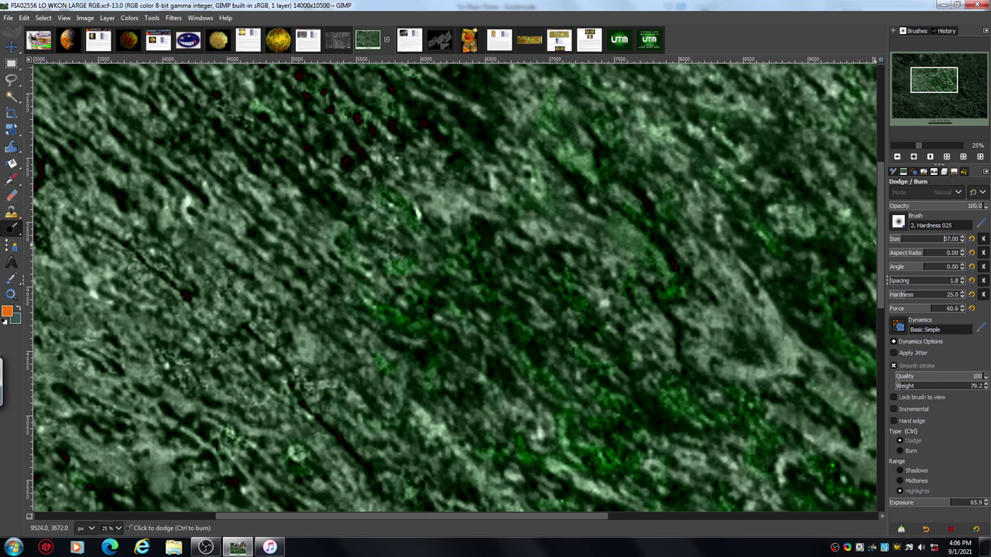
click(909, 241)
click(488, 288)
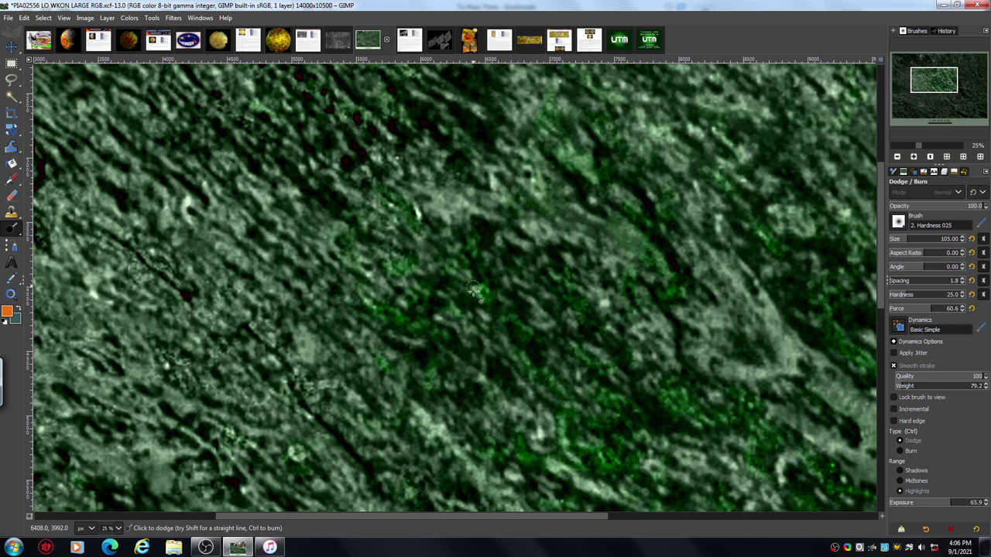
mouse_move(452, 271)
mouse_down()
mouse_move(467, 233)
mouse_move(492, 268)
mouse_move(519, 271)
mouse_up()
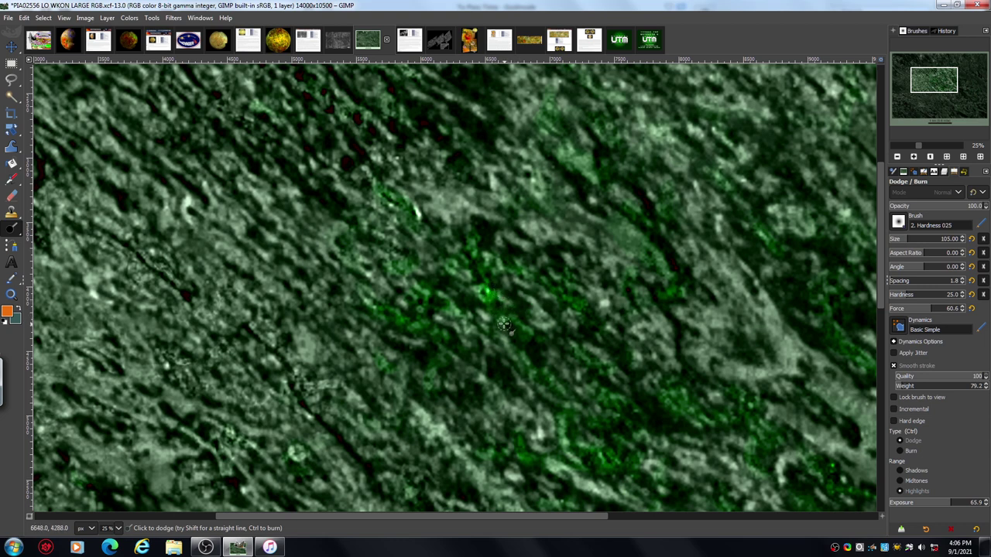
mouse_move(519, 316)
mouse_down()
mouse_move(541, 338)
mouse_move(532, 344)
mouse_move(552, 342)
mouse_move(541, 376)
mouse_move(510, 363)
mouse_up()
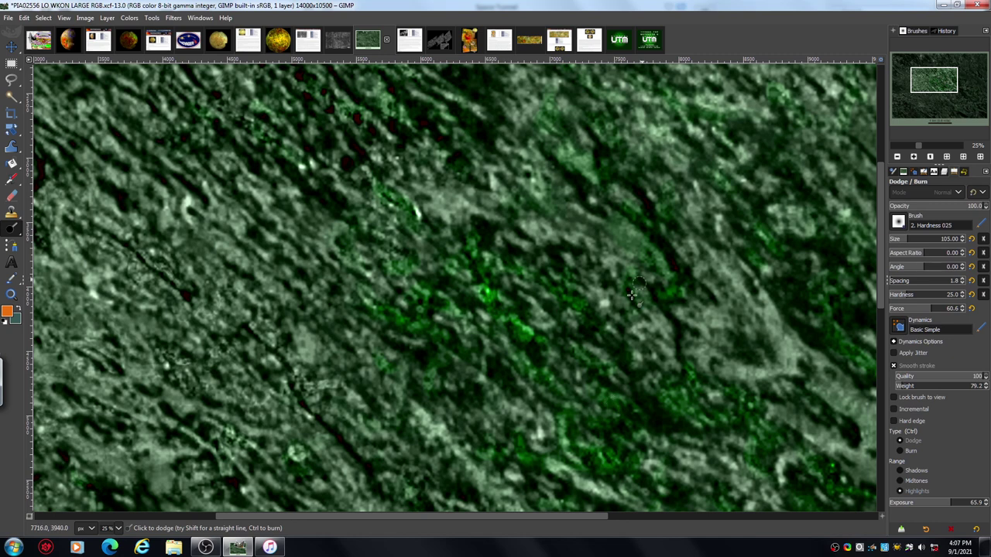
key(minus)
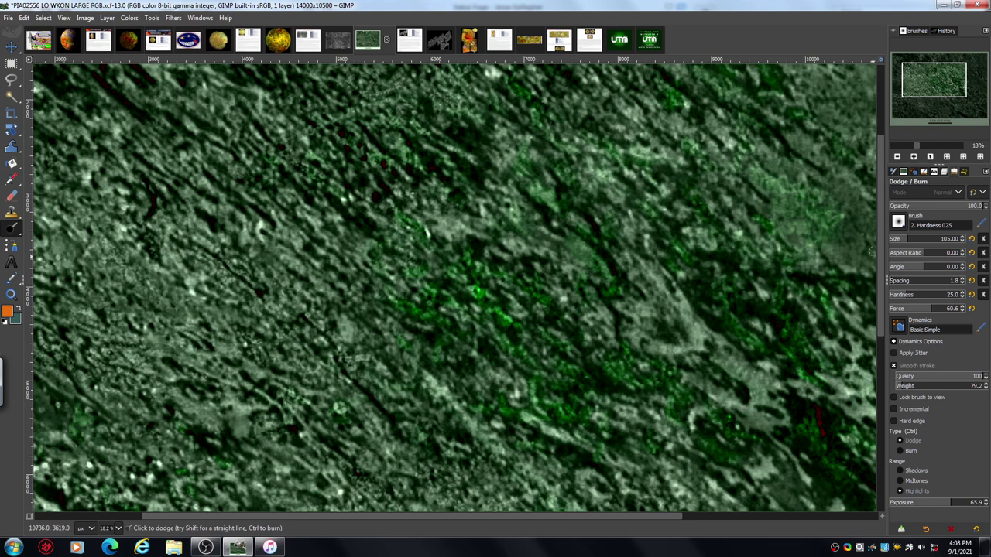
Survey the green Io image at 12.5–25% zoom, then switch to the grayscale PIA02536 LO WKON LARGER image.
click(898, 157)
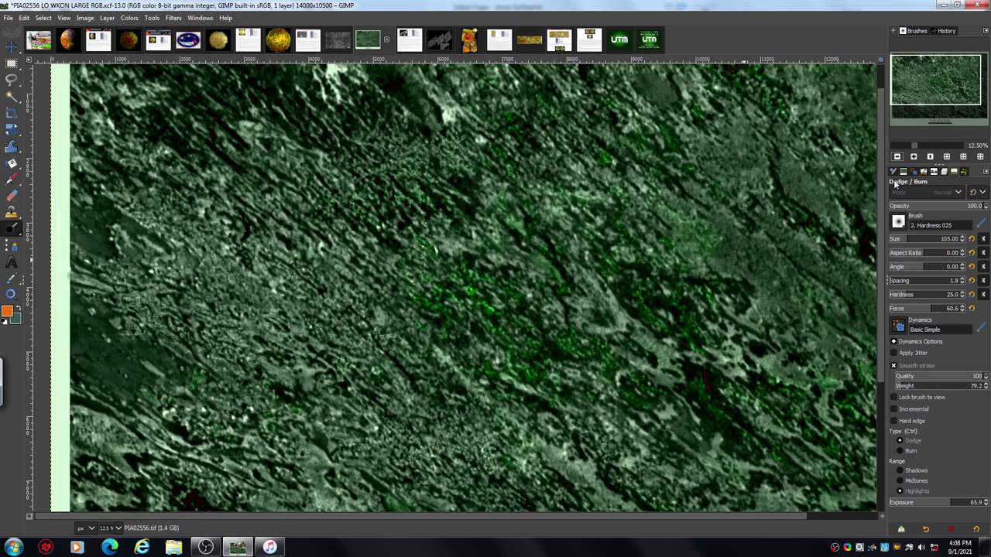
drag(722, 517, 738, 524)
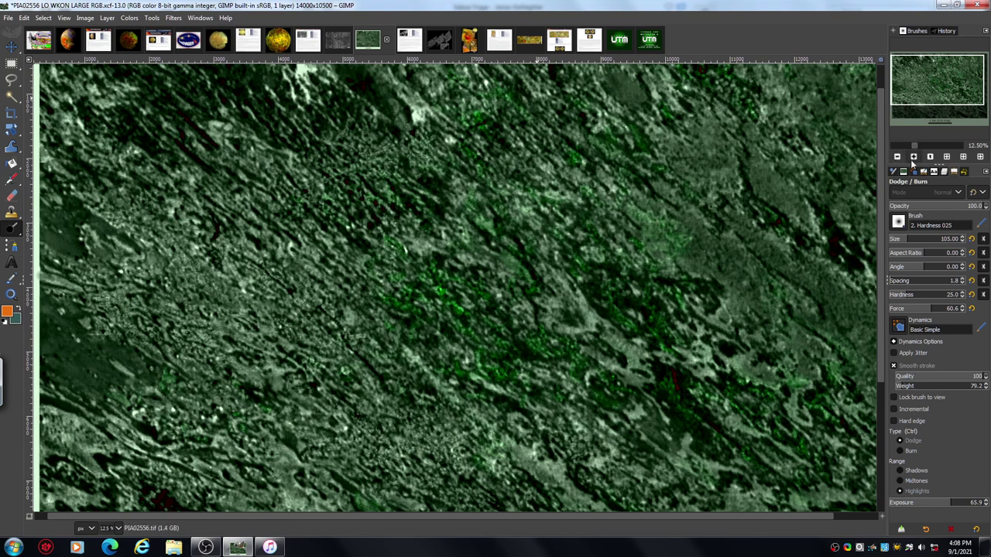
click(914, 157)
drag(931, 79, 931, 66)
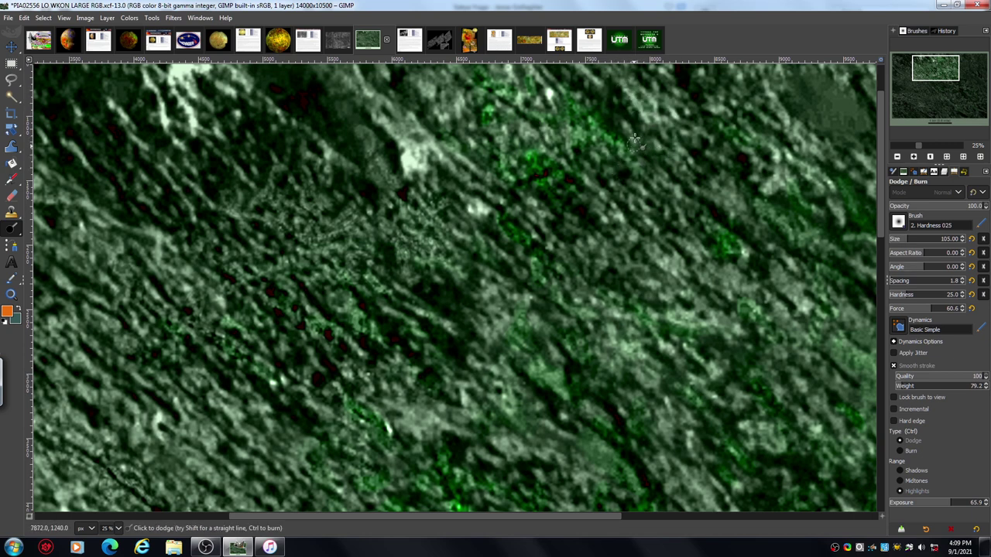
key(minus)
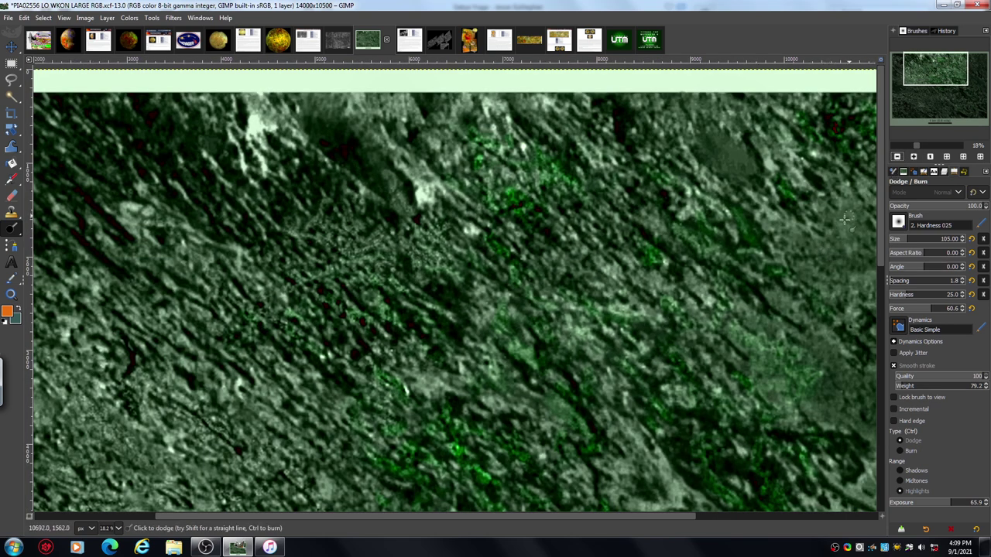
click(898, 156)
mouse_move(938, 79)
mouse_down()
mouse_move(951, 94)
mouse_move(943, 91)
mouse_up()
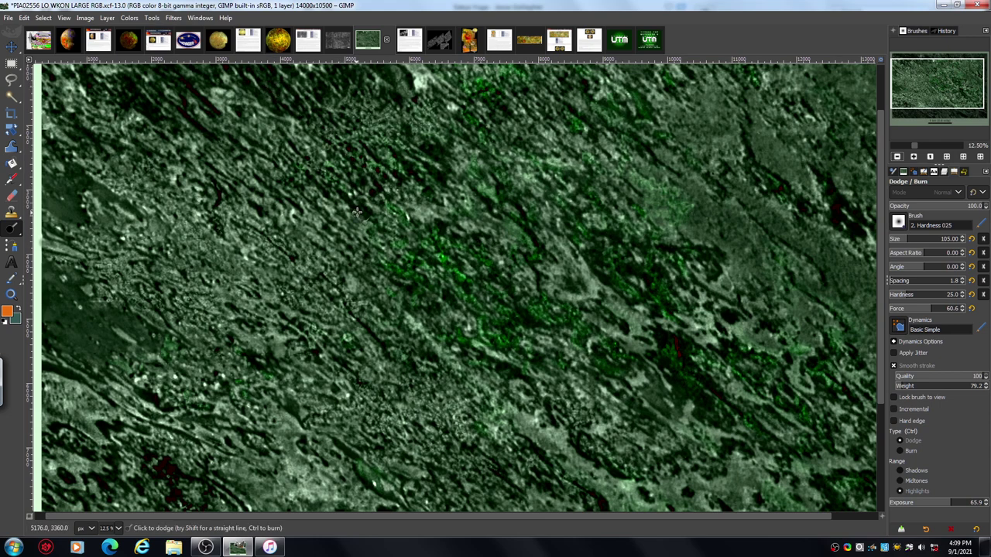
click(339, 43)
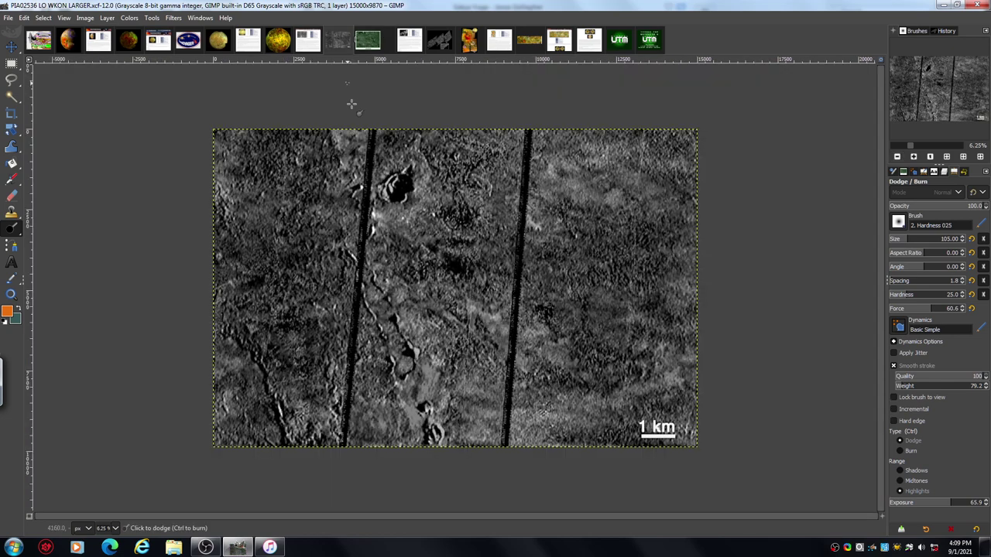
click(307, 41)
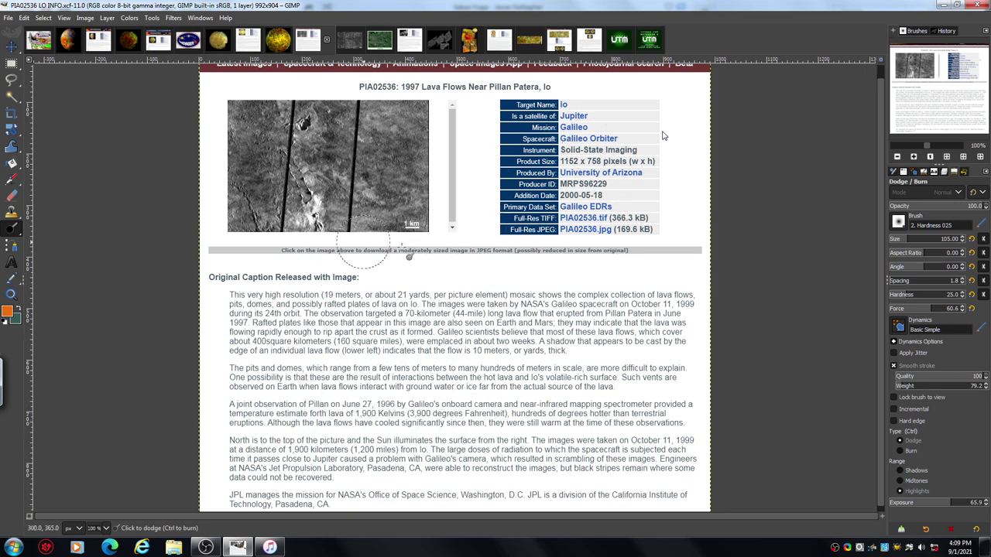
click(351, 42)
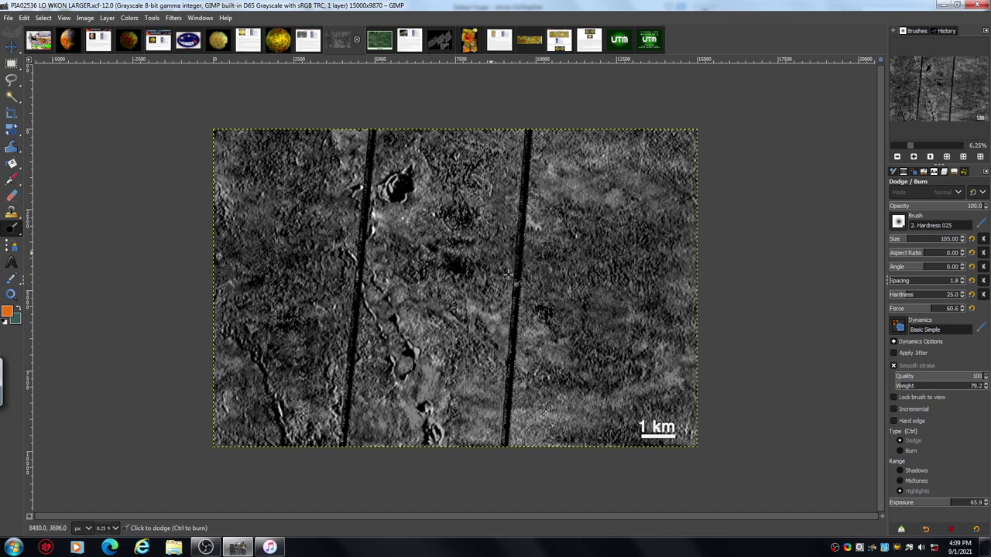
click(306, 46)
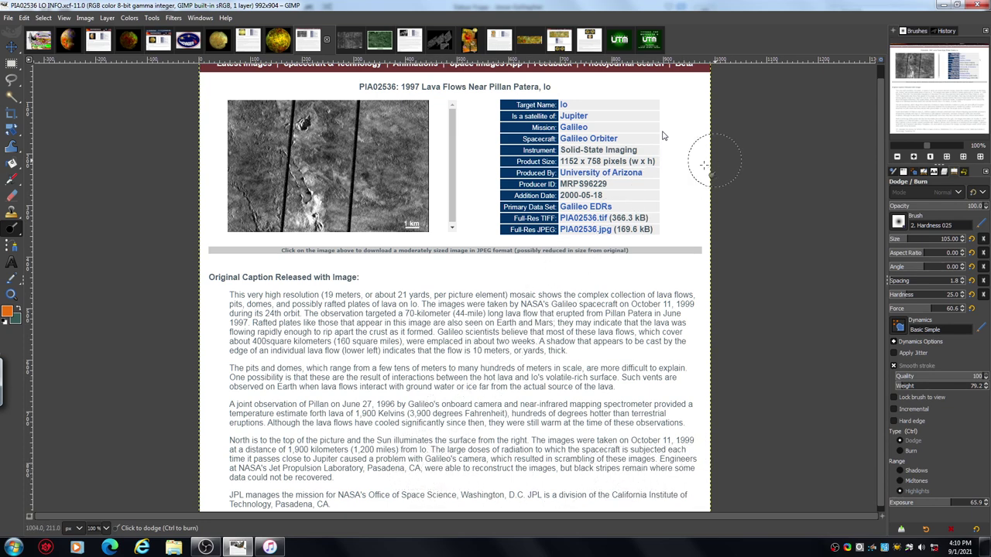
click(349, 45)
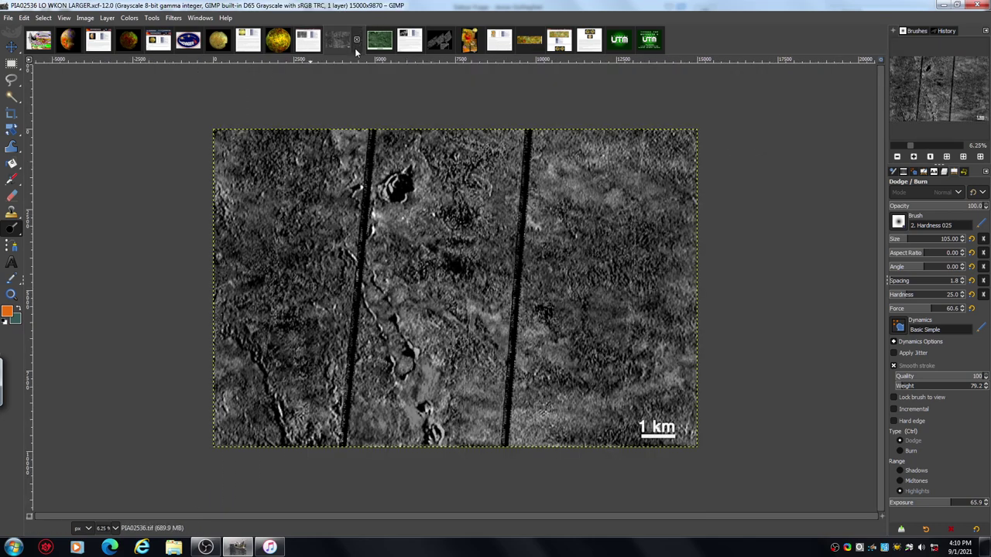
click(914, 158)
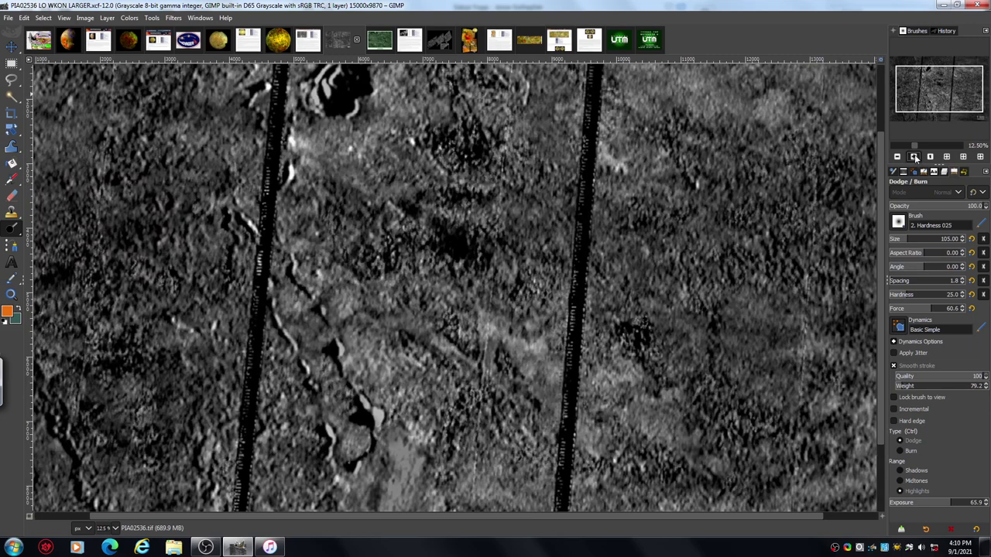
click(913, 157)
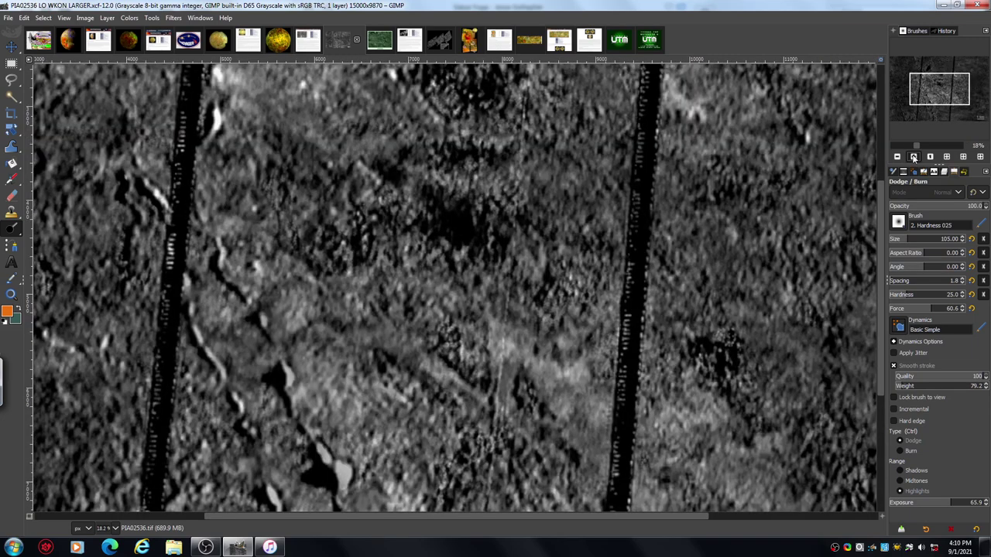
click(914, 157)
drag(940, 91, 916, 112)
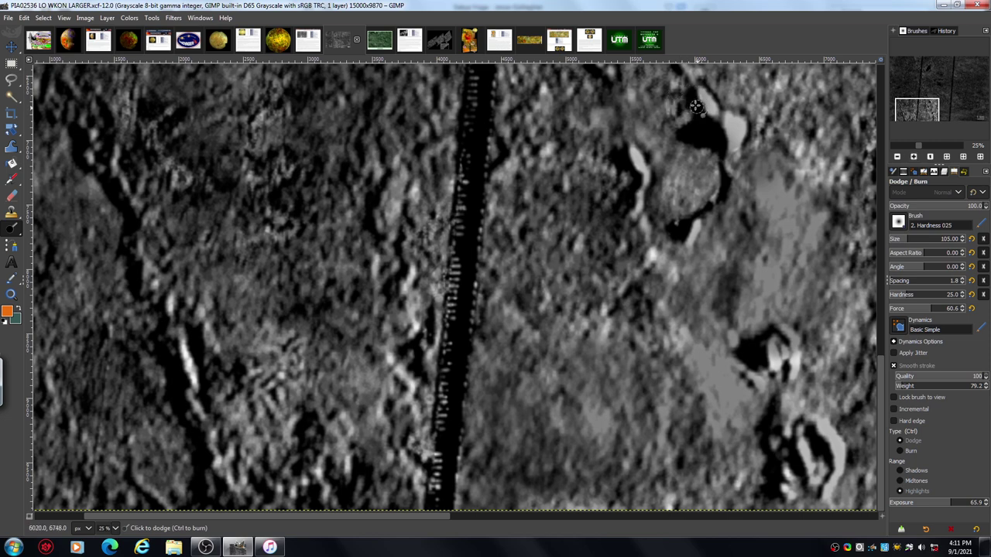
Dodge the area around the rounded dome right of the dark stripe and zoom in to 33%.
mouse_move(690, 106)
mouse_down()
mouse_move(683, 83)
mouse_move(681, 98)
mouse_move(693, 103)
mouse_up()
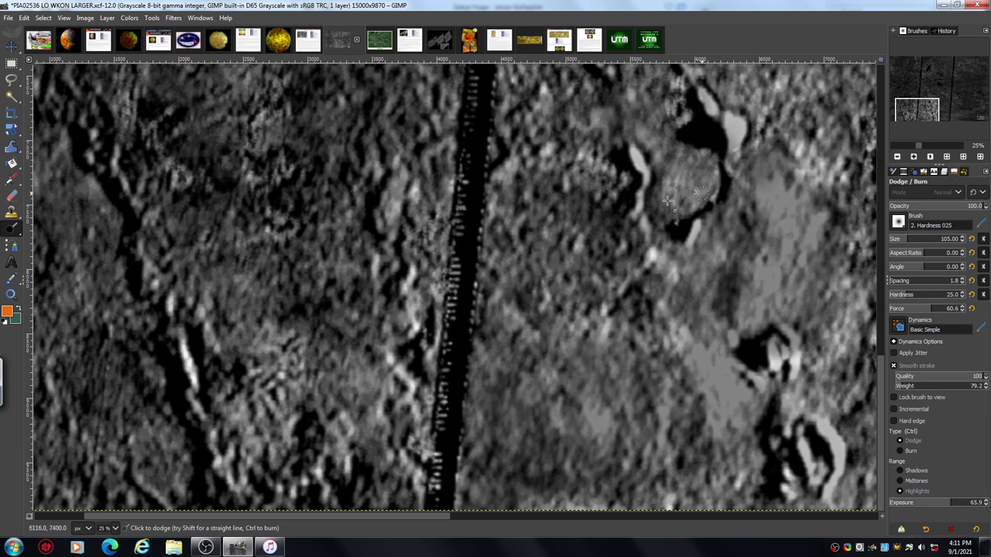
click(913, 156)
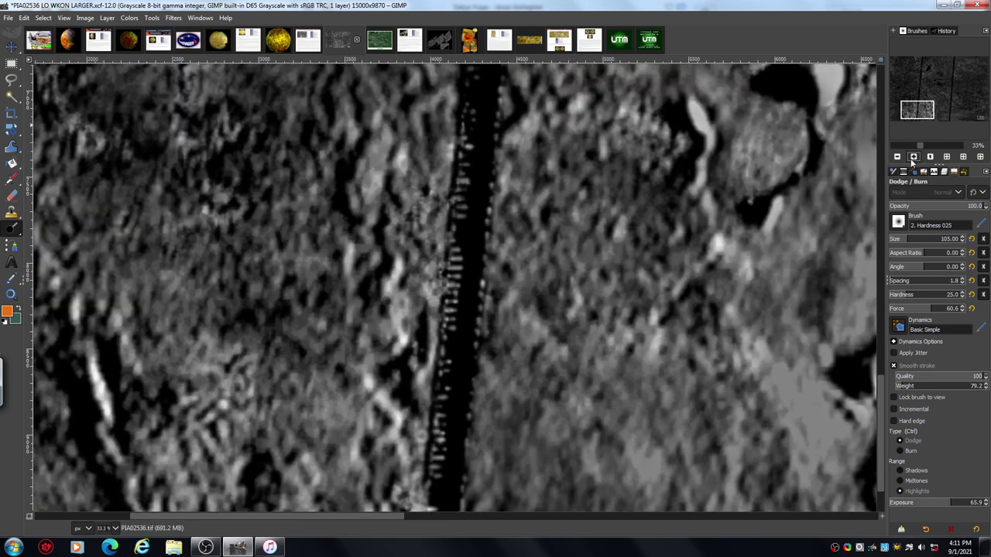
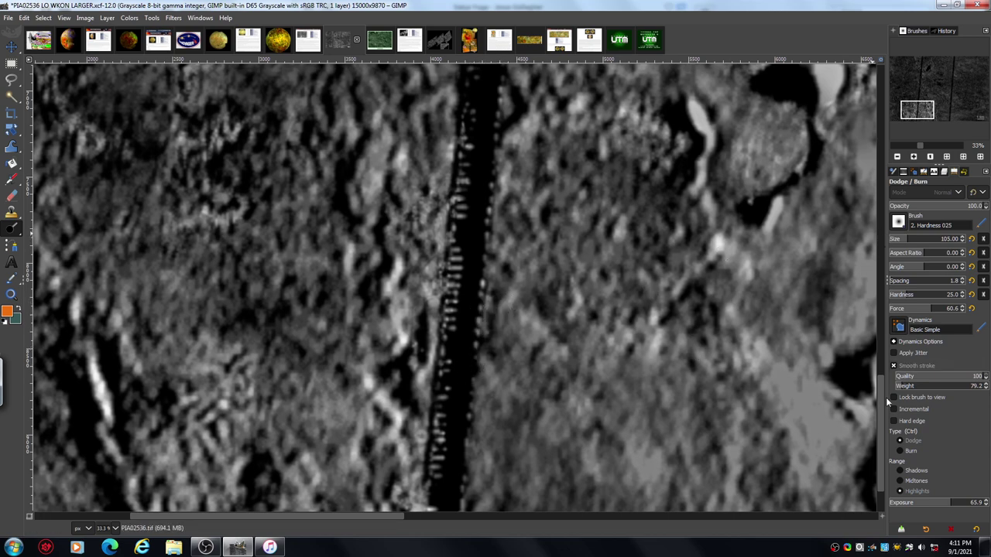
Dodge-lighten a streak up the left edge of the dark vertical channel.
drag(886, 397, 879, 311)
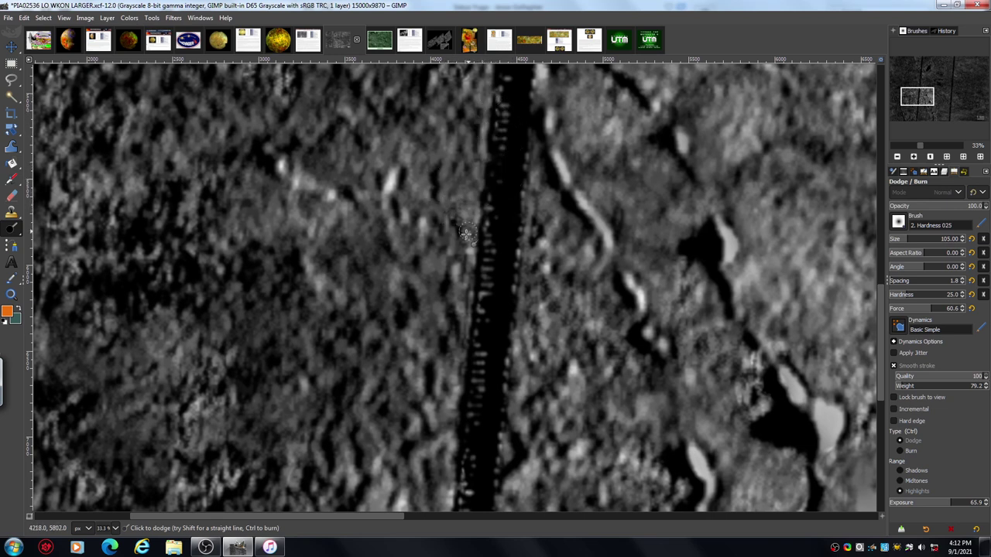
mouse_move(483, 198)
mouse_down()
mouse_move(472, 174)
mouse_move(488, 149)
mouse_move(479, 168)
mouse_move(464, 132)
mouse_move(466, 97)
mouse_move(443, 113)
mouse_move(445, 81)
mouse_up()
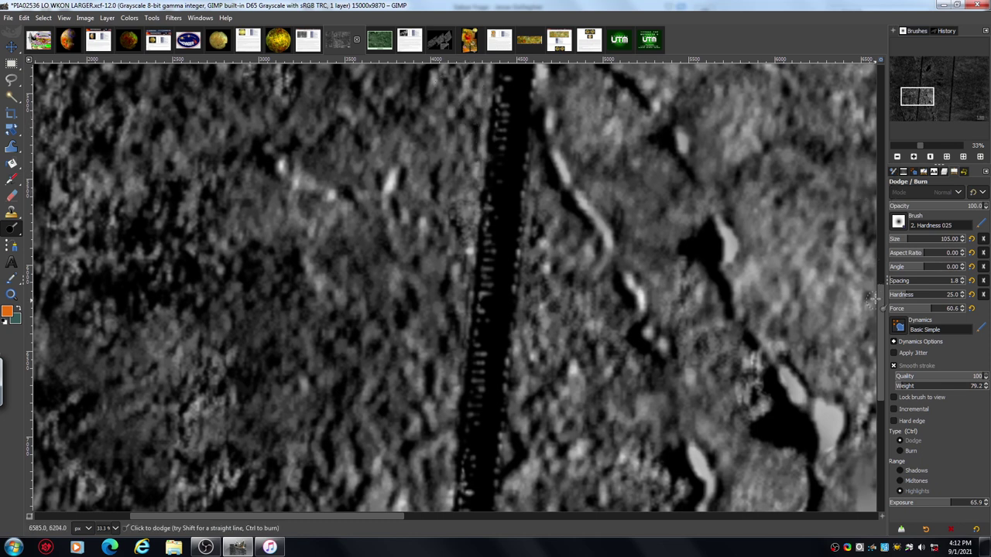
drag(879, 304, 873, 391)
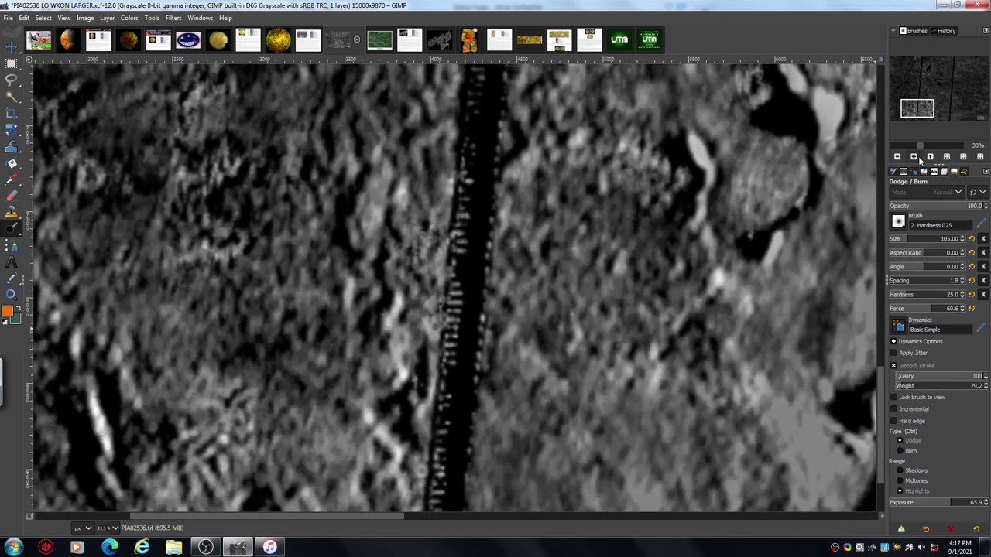
Zoom the view to 67% and shrink the dodge brush to size 36.
click(913, 158)
click(913, 158)
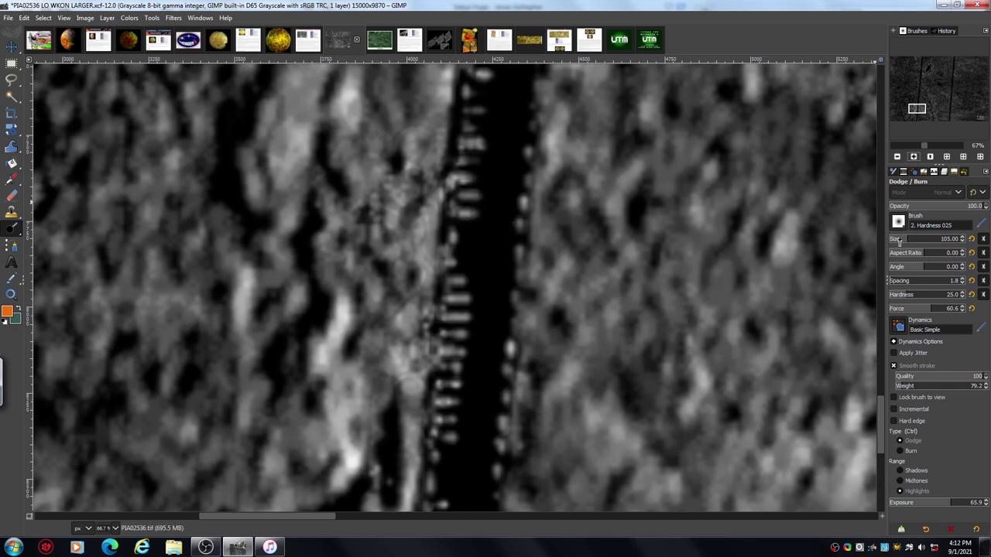
click(898, 240)
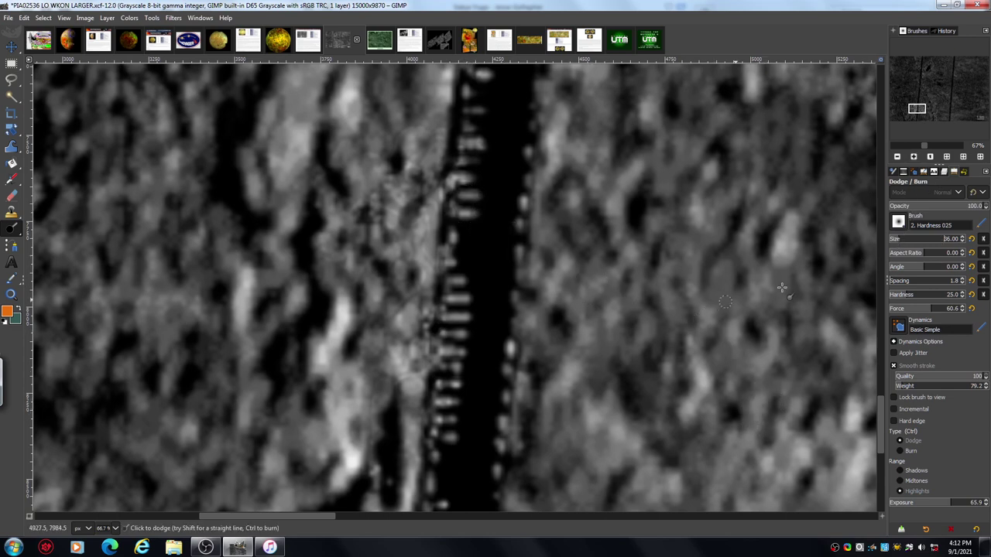
Lighten the bright blobs, dots and texture along the dark band, working down it.
click(462, 115)
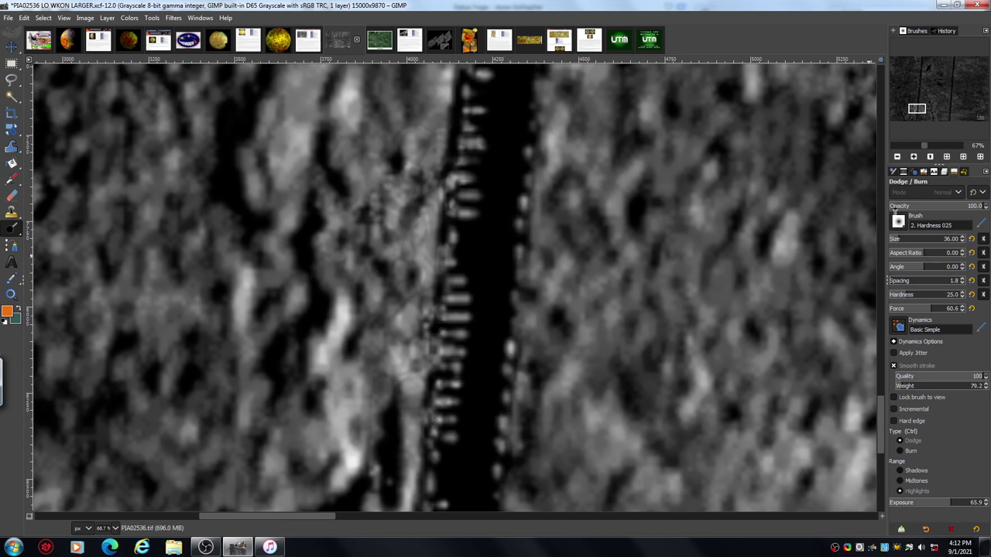
drag(879, 416, 889, 345)
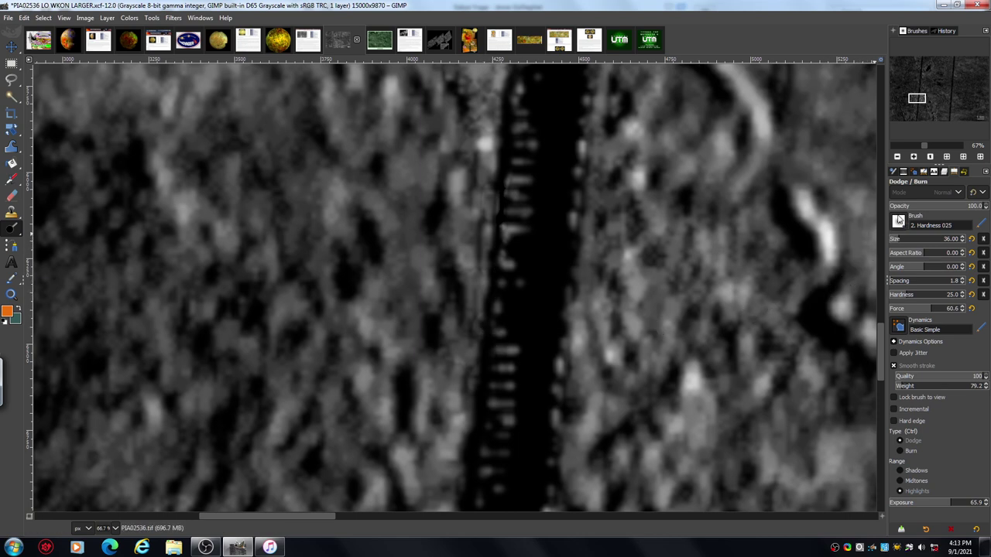
drag(881, 349, 883, 295)
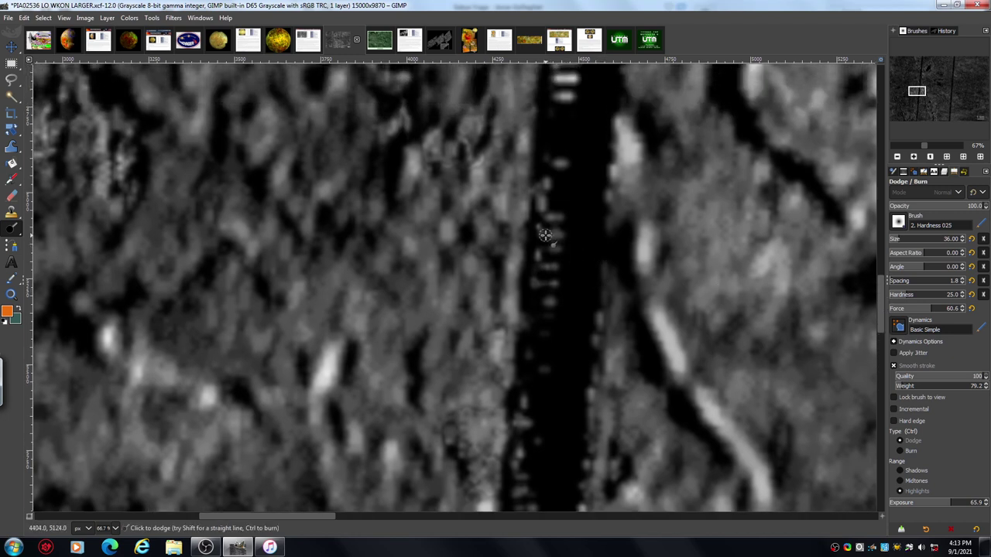
drag(542, 231, 576, 237)
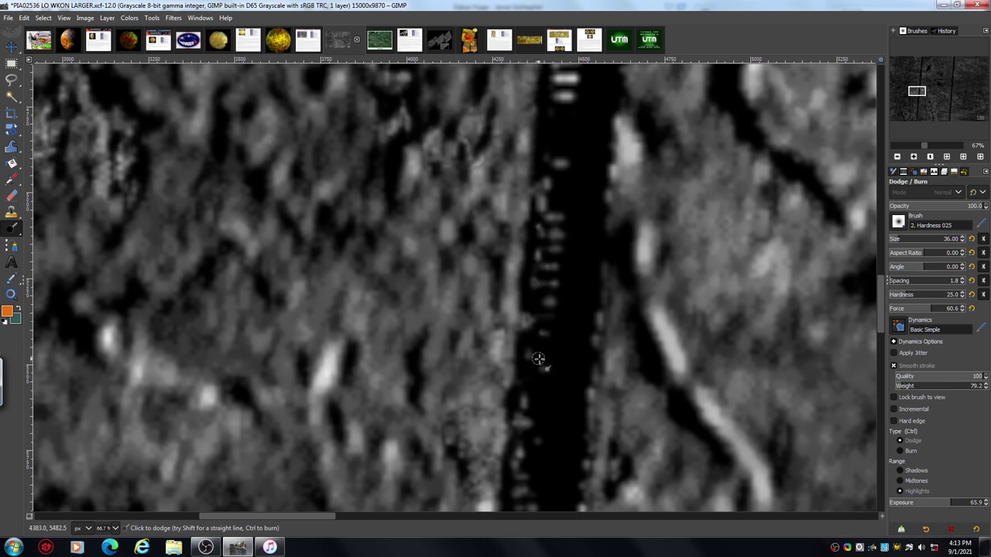
scroll(880, 298, up, 1)
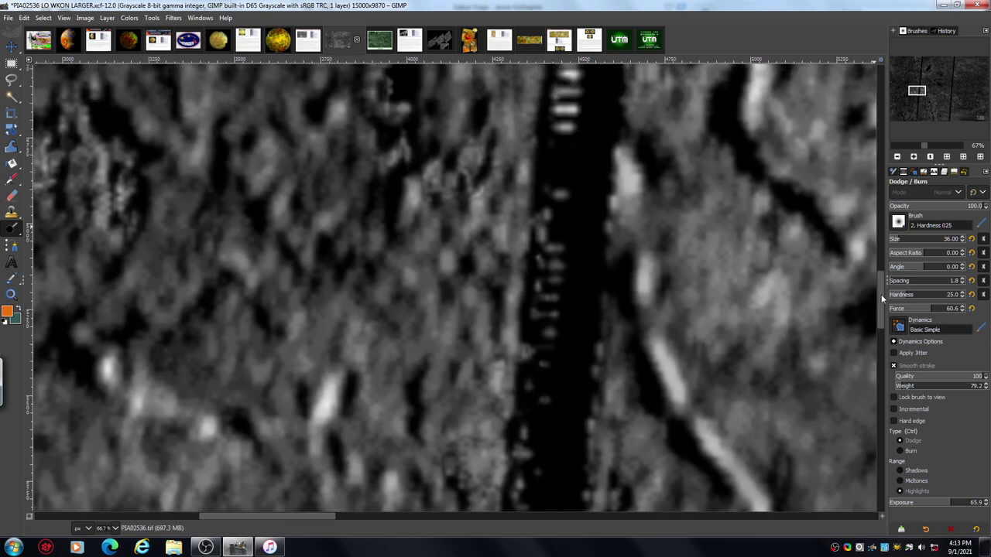
drag(881, 298, 873, 220)
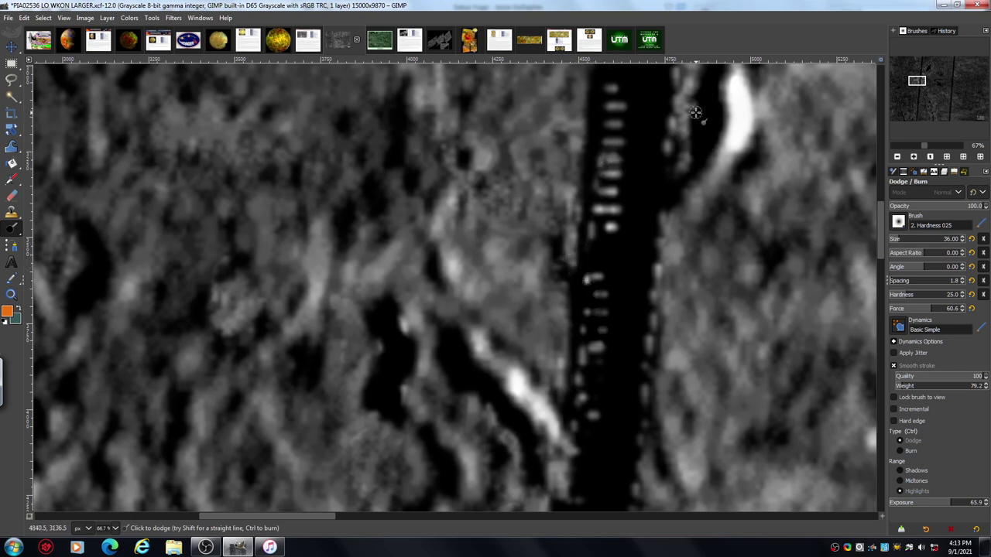
drag(696, 113, 678, 165)
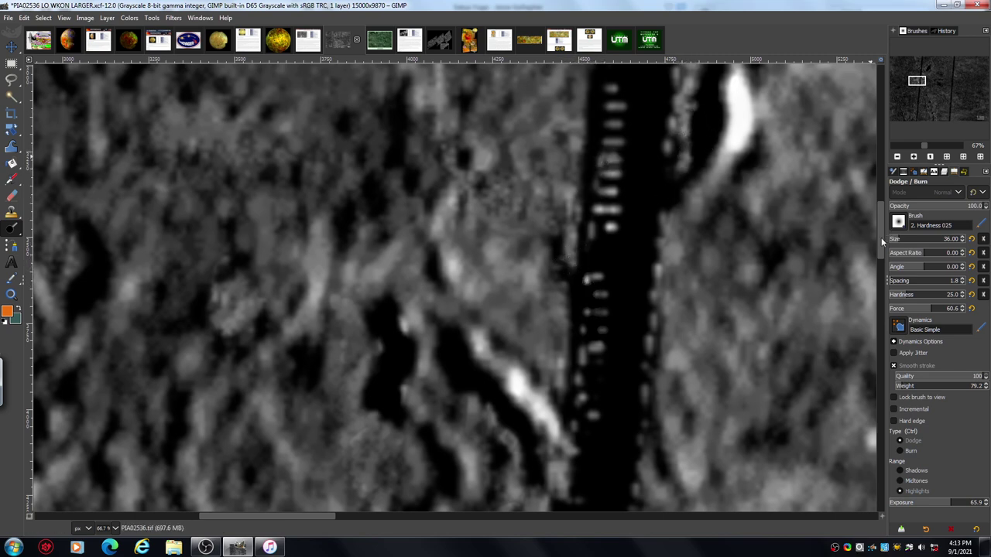
drag(881, 242, 873, 151)
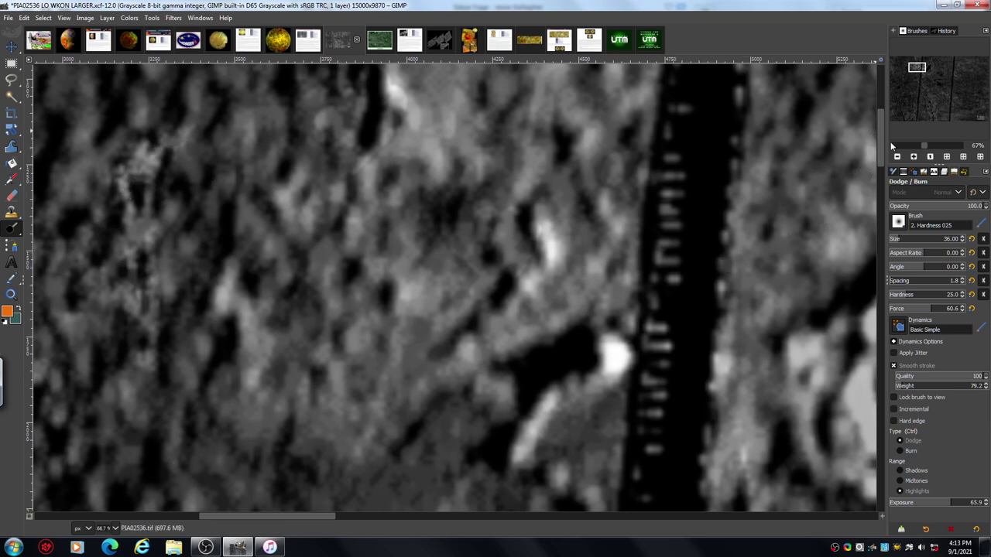
drag(882, 152, 875, 103)
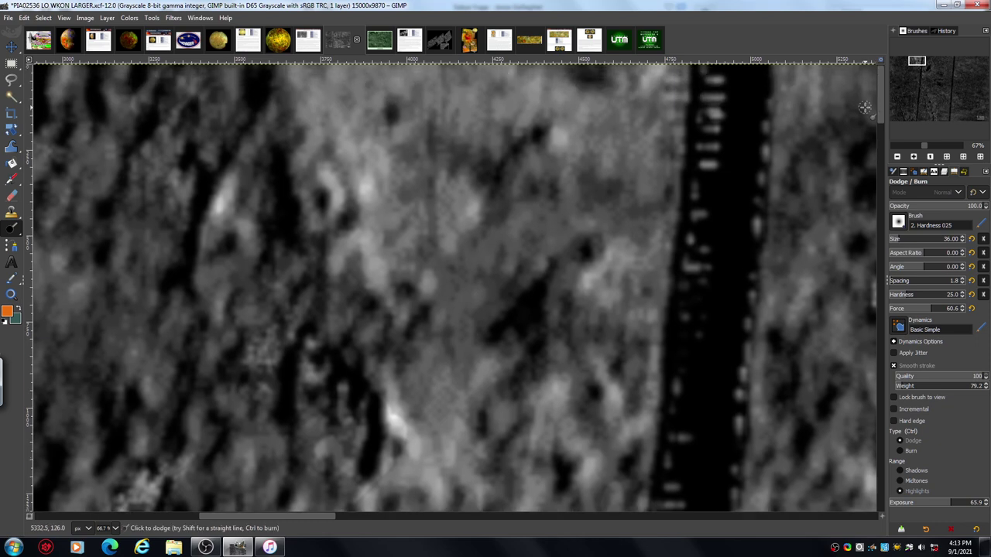
Switch GIMP to fullscreen with F11 and view the image at 50% zoom.
key(F11)
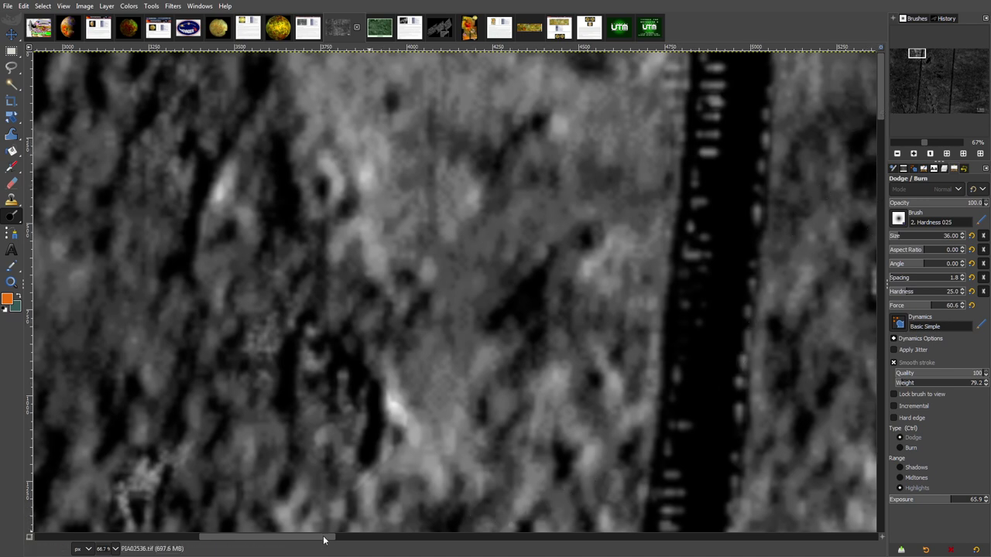
drag(323, 539, 225, 552)
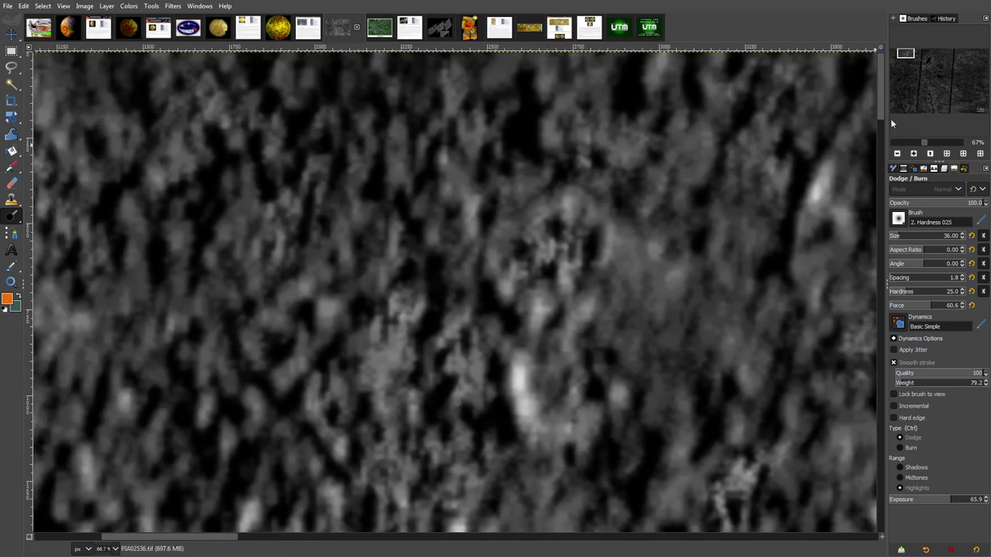
click(897, 153)
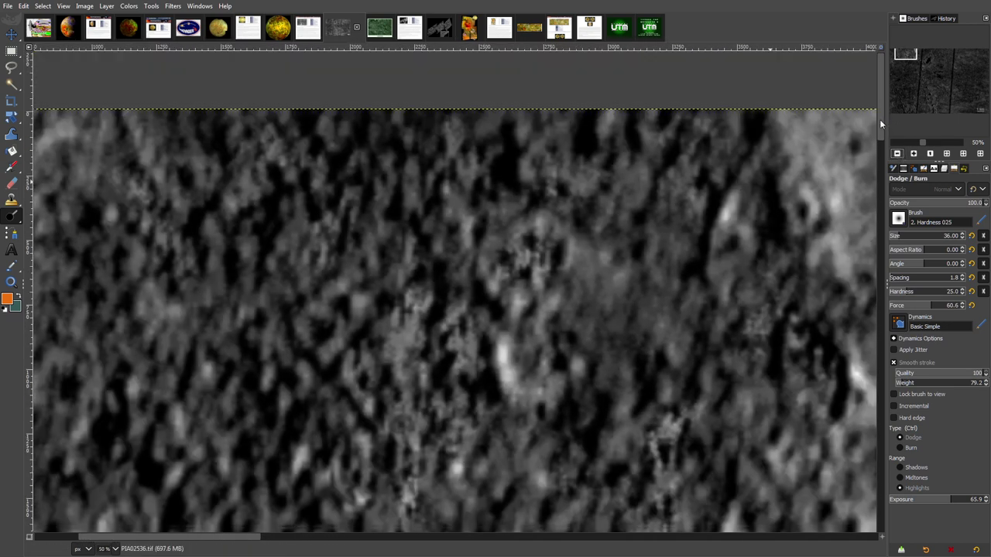
drag(879, 119, 883, 185)
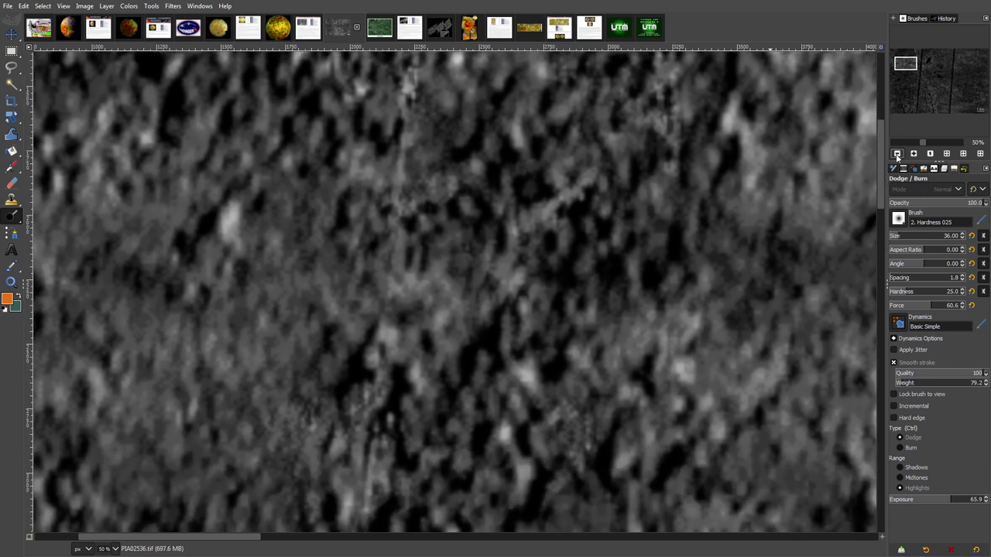
At 33% zoom, dodge several mottled terrain patches left of the dark strip.
click(897, 153)
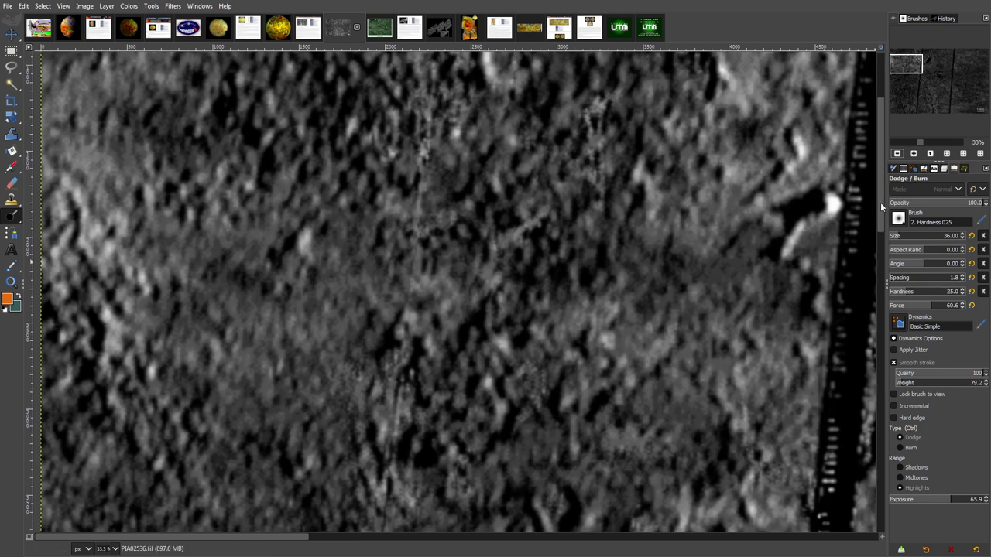
drag(880, 202, 872, 257)
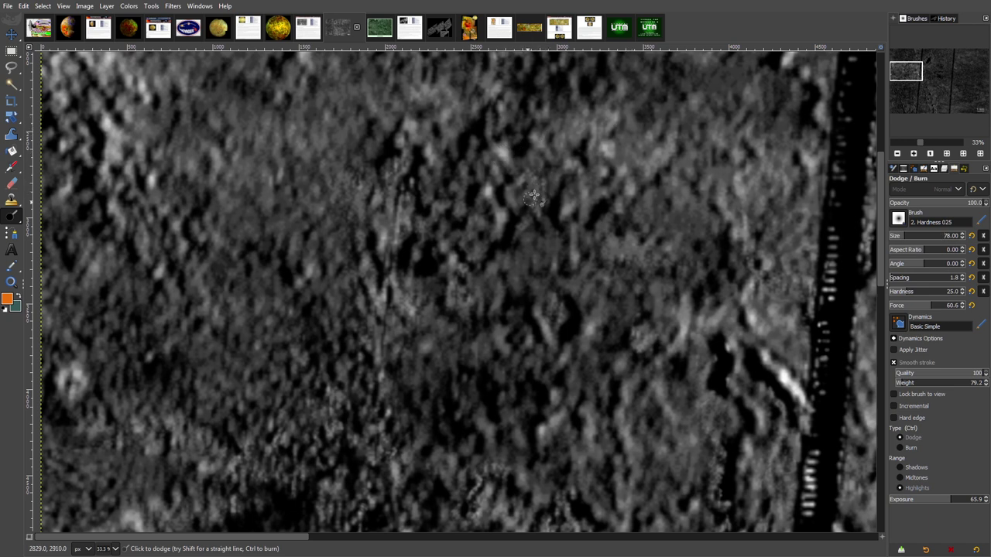
mouse_move(535, 172)
mouse_down()
mouse_move(535, 206)
mouse_move(555, 219)
mouse_move(540, 188)
mouse_move(529, 195)
mouse_move(524, 147)
mouse_up()
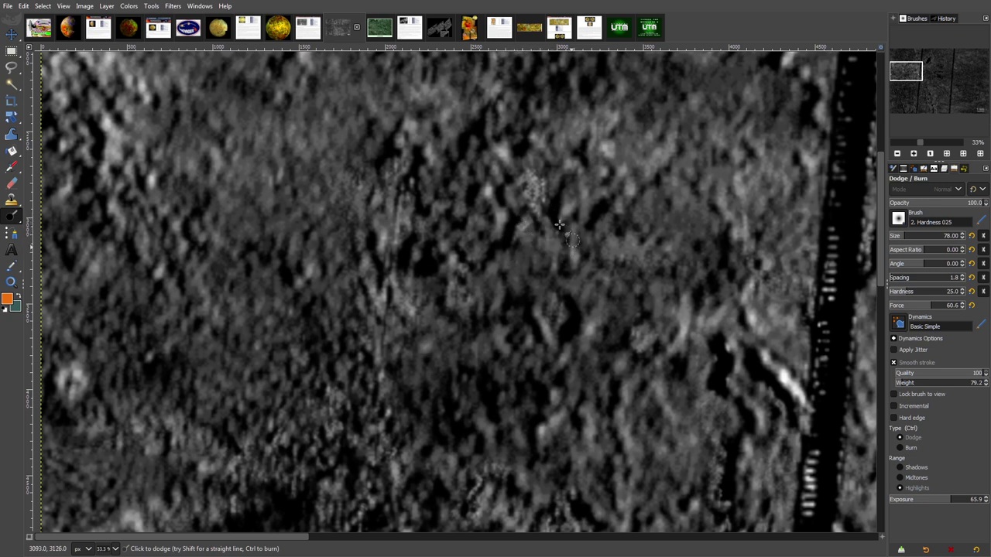
mouse_move(559, 225)
mouse_down()
mouse_move(570, 269)
mouse_move(554, 265)
mouse_move(541, 276)
mouse_move(529, 251)
mouse_move(516, 276)
mouse_move(494, 264)
mouse_move(515, 276)
mouse_move(520, 249)
mouse_move(540, 262)
mouse_move(511, 283)
mouse_move(534, 282)
mouse_move(537, 294)
mouse_move(531, 249)
mouse_move(513, 273)
mouse_move(515, 289)
mouse_move(526, 294)
mouse_move(535, 282)
mouse_move(568, 307)
mouse_move(497, 208)
mouse_move(513, 188)
mouse_up()
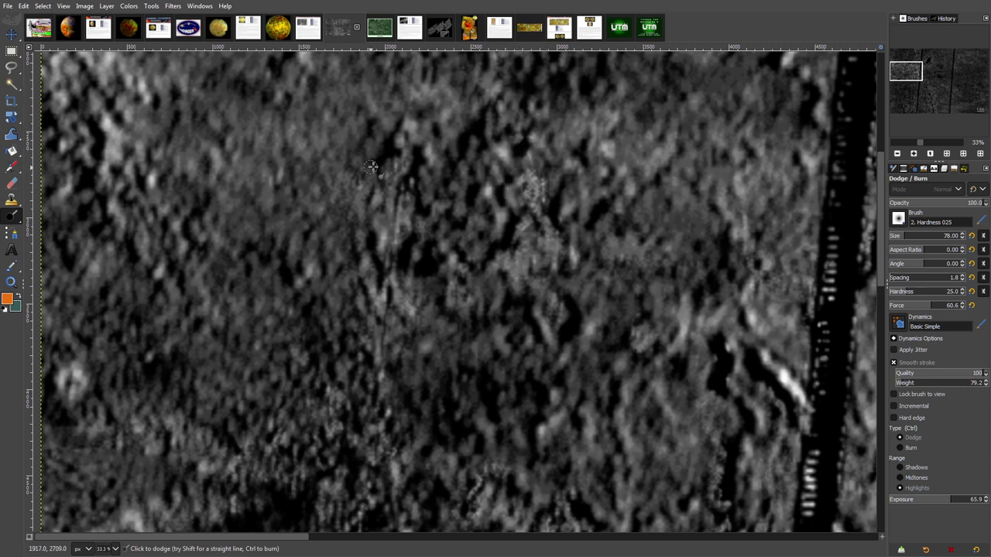
mouse_move(372, 168)
mouse_down()
mouse_move(346, 187)
mouse_move(359, 182)
mouse_move(351, 211)
mouse_move(371, 235)
mouse_move(357, 180)
mouse_move(364, 151)
mouse_move(359, 177)
mouse_up()
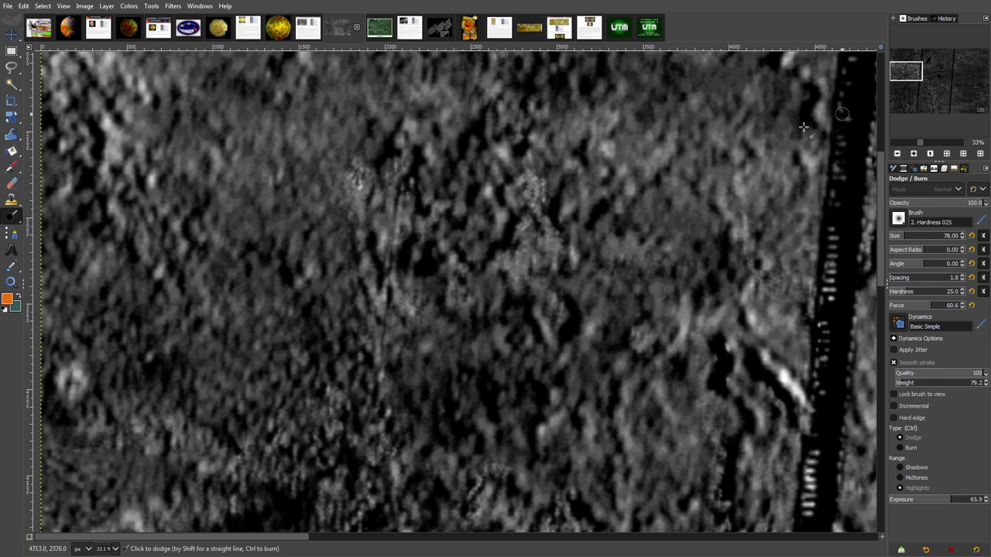
click(897, 154)
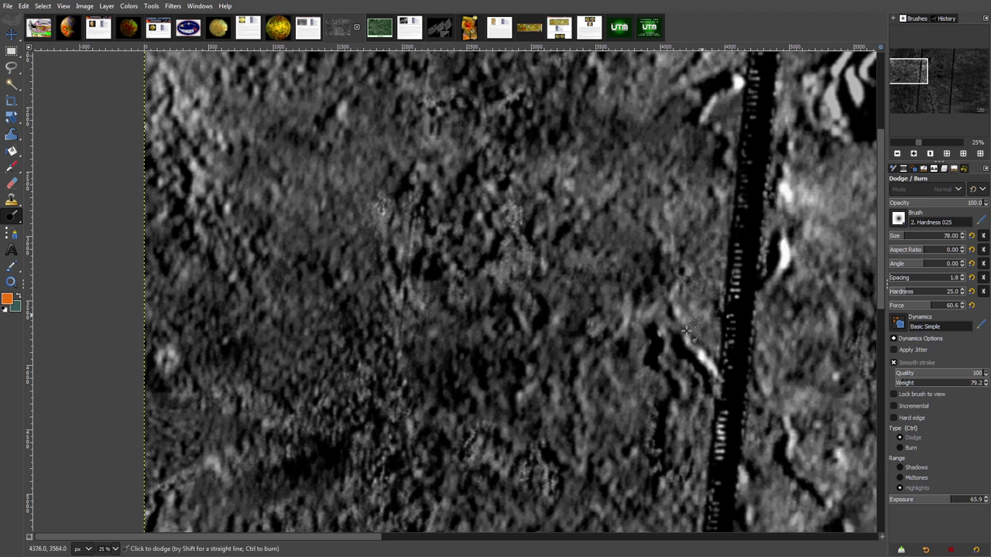
With a size-115 dodge brush, brighten the grey terrain beside the long dark crack.
drag(882, 255, 881, 314)
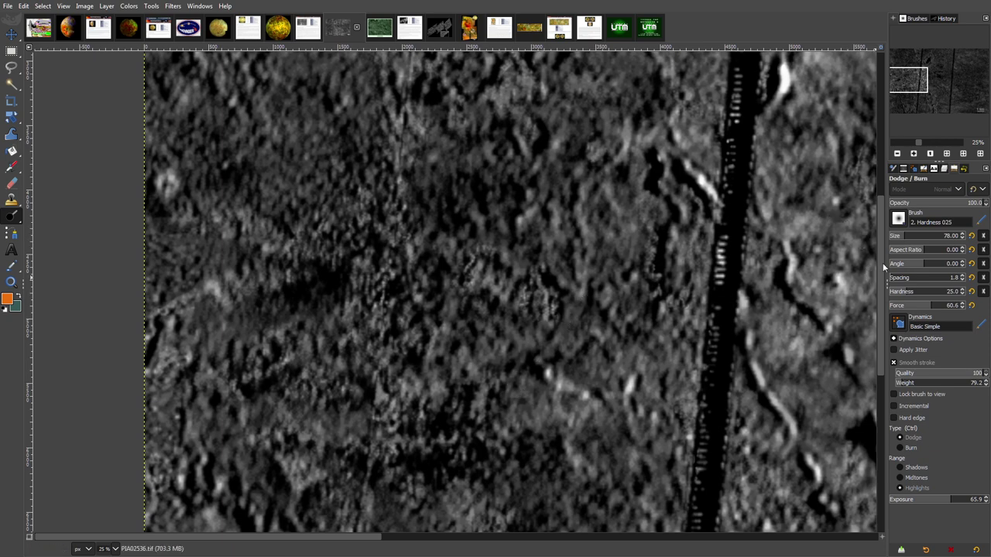
scroll(882, 256, down, 1)
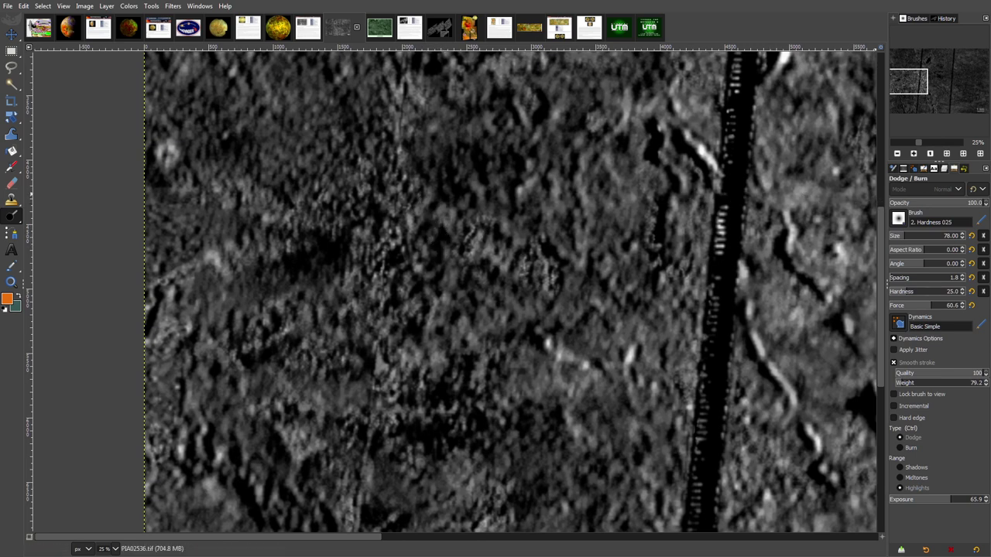
drag(882, 227, 881, 320)
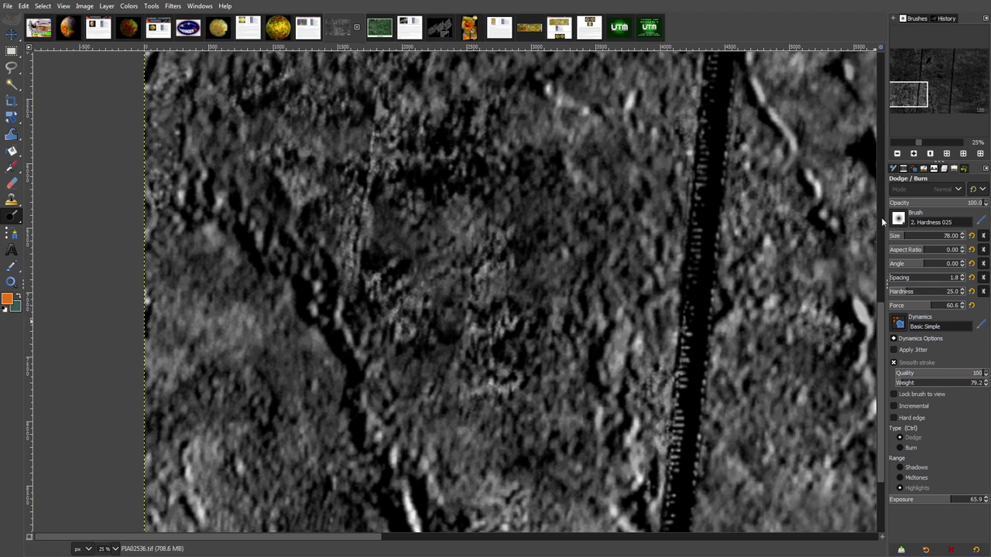
drag(906, 97, 905, 108)
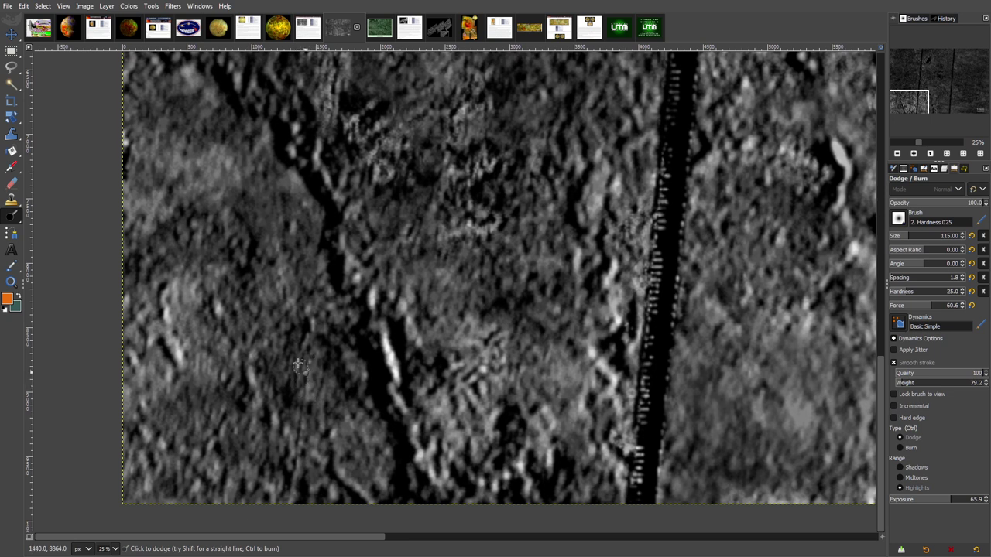
Lighten one more terrain patch by the crack, then scroll right to the second dark seam.
mouse_move(314, 348)
mouse_down()
mouse_move(330, 340)
mouse_move(306, 375)
mouse_move(333, 347)
mouse_move(341, 372)
mouse_up()
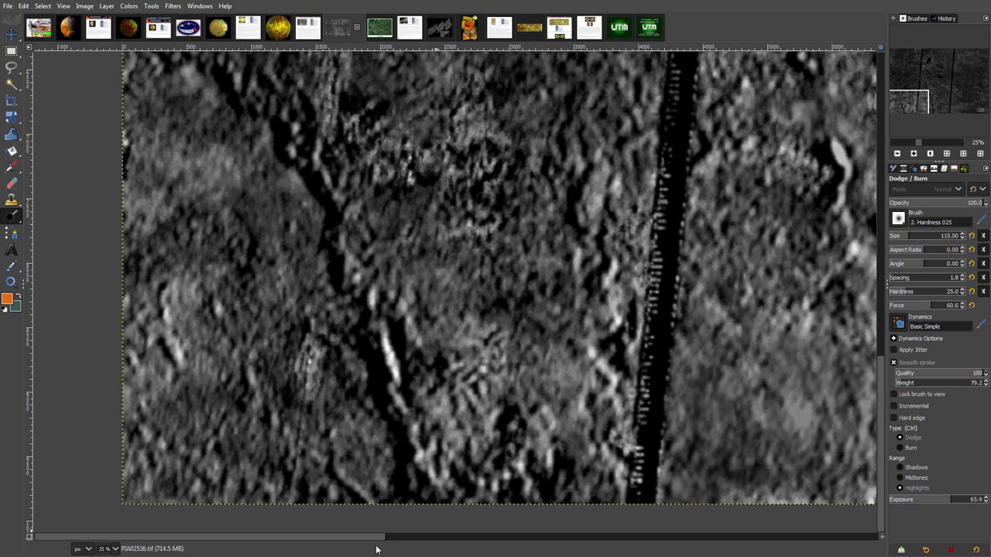
drag(370, 542, 548, 546)
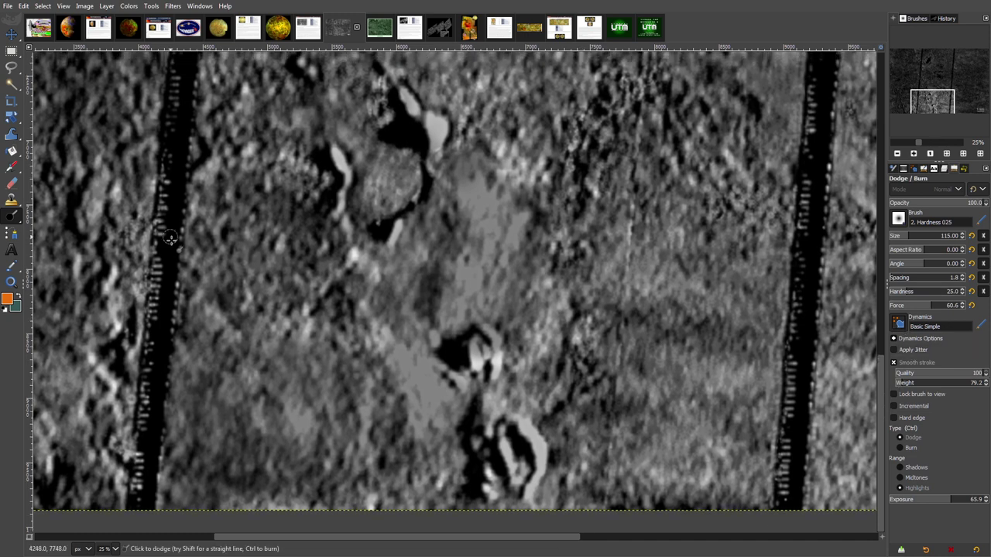
drag(437, 537, 565, 543)
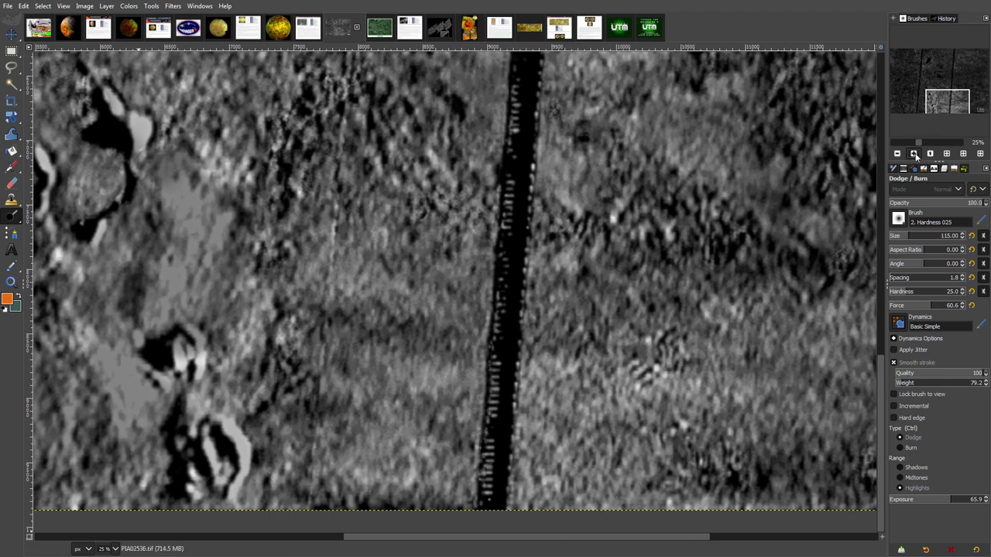
Zoom in near the seam, set brush size 36, and dodge the terrain left of it.
click(913, 154)
click(913, 155)
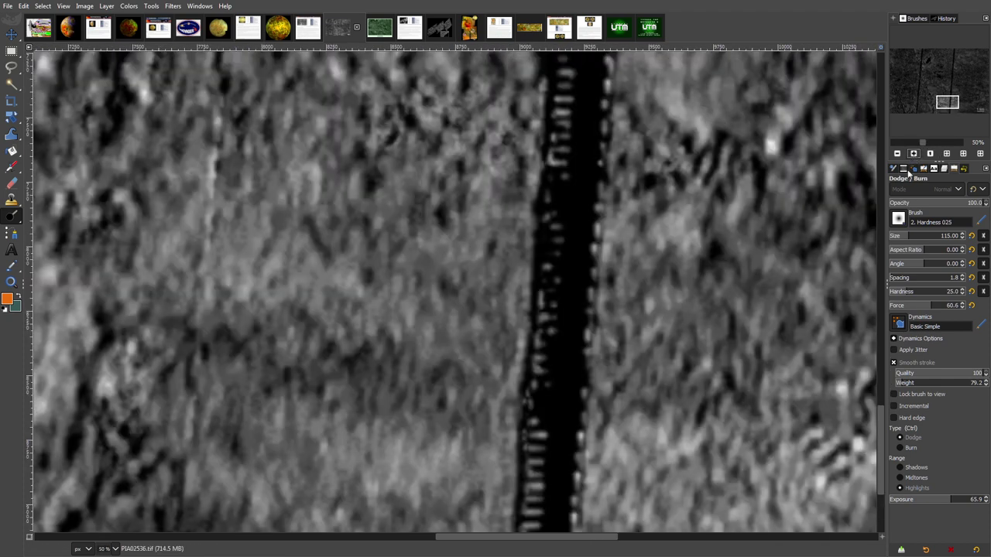
drag(885, 418, 876, 463)
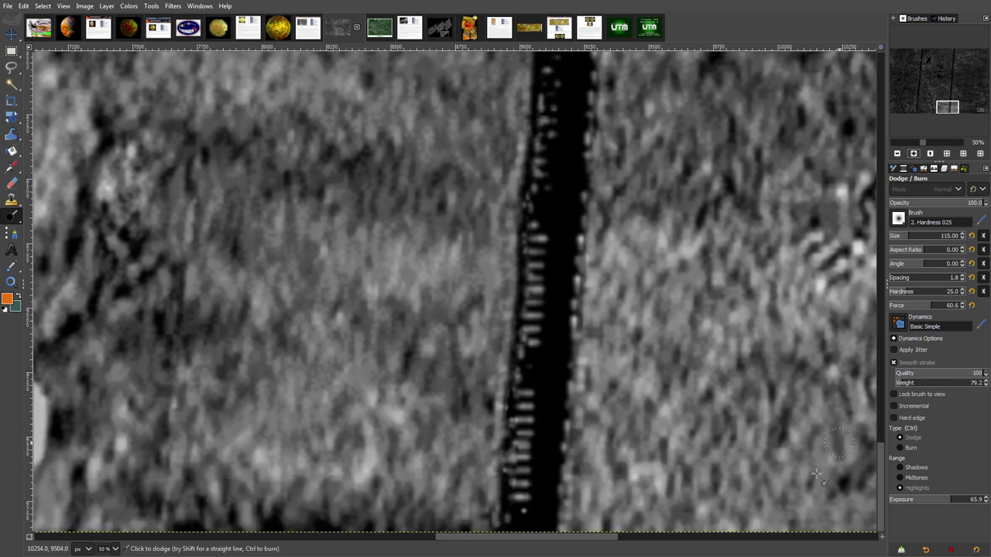
drag(880, 461, 886, 366)
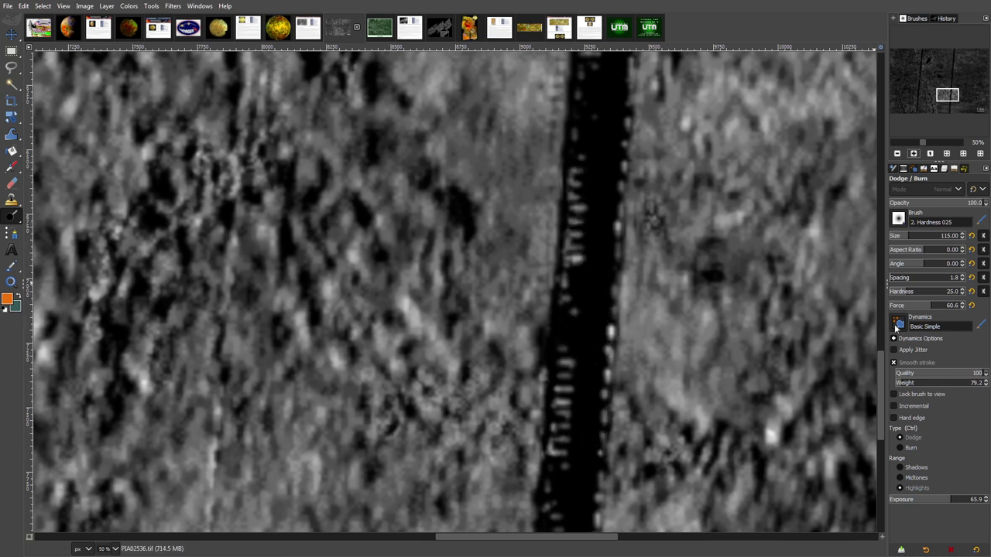
drag(879, 373, 884, 277)
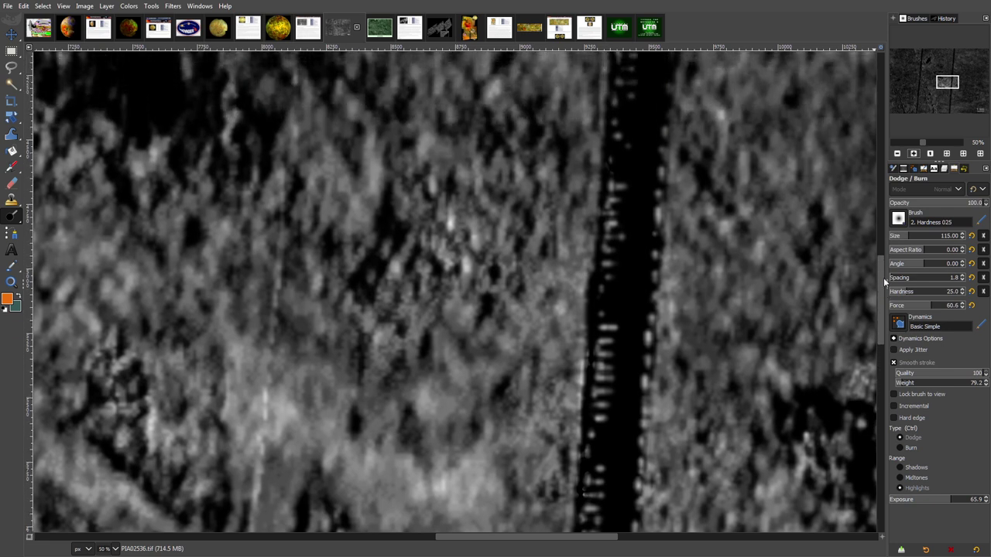
click(913, 153)
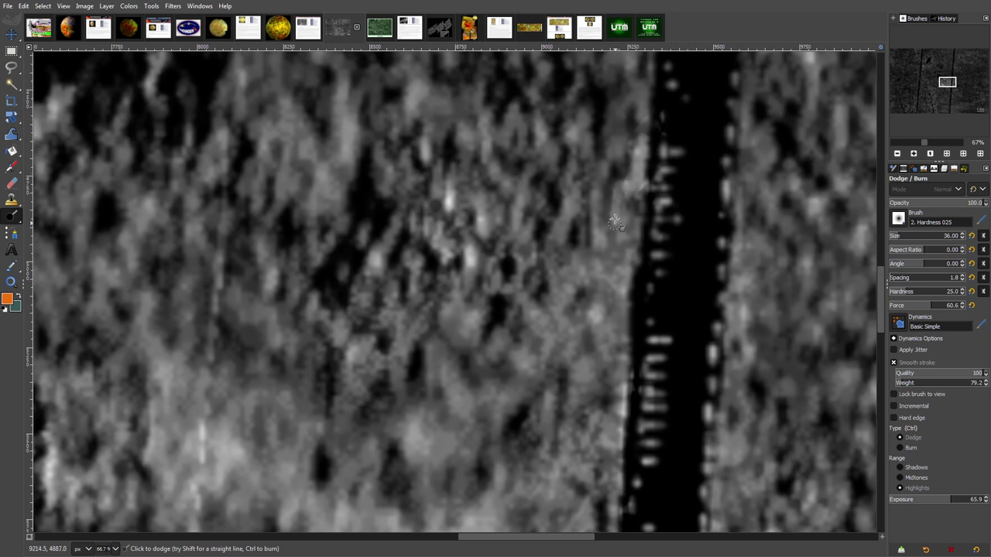
mouse_move(642, 210)
mouse_down()
mouse_move(581, 220)
mouse_move(623, 224)
mouse_move(581, 167)
mouse_move(550, 166)
mouse_move(614, 157)
mouse_move(591, 182)
mouse_move(592, 200)
mouse_move(613, 95)
mouse_move(569, 124)
mouse_move(600, 144)
mouse_up()
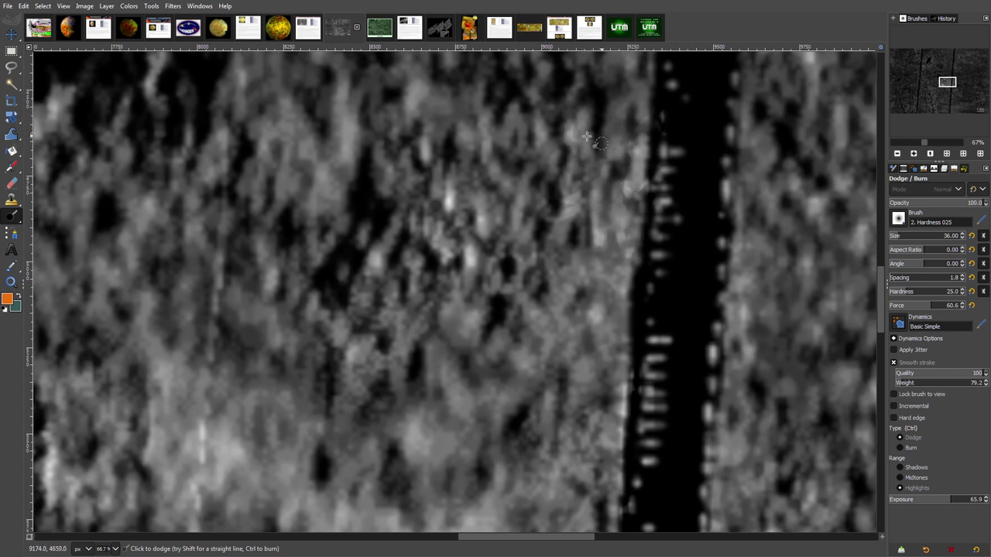
Undo the last three dodge strokes with Edit > Undo Dodge/Burn.
click(23, 6)
click(29, 25)
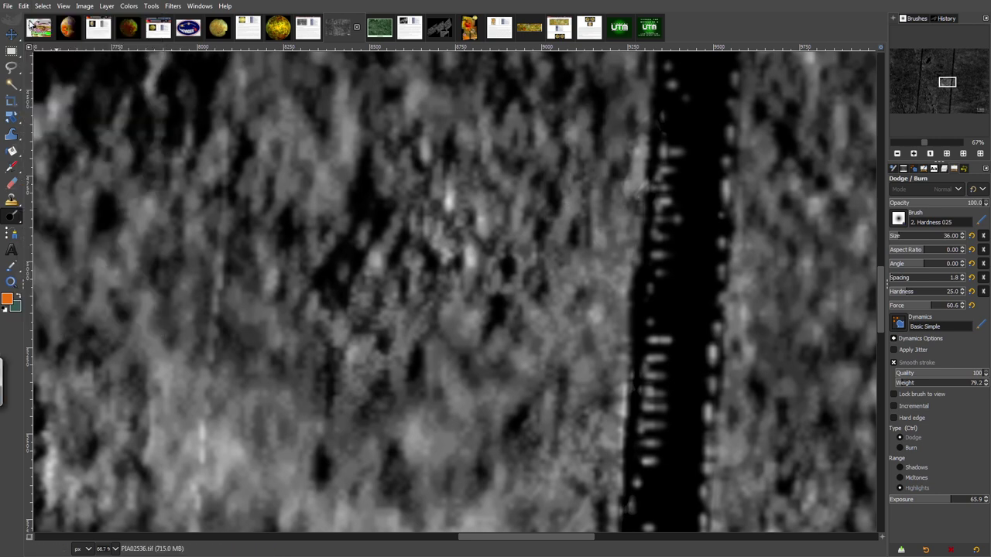
click(24, 6)
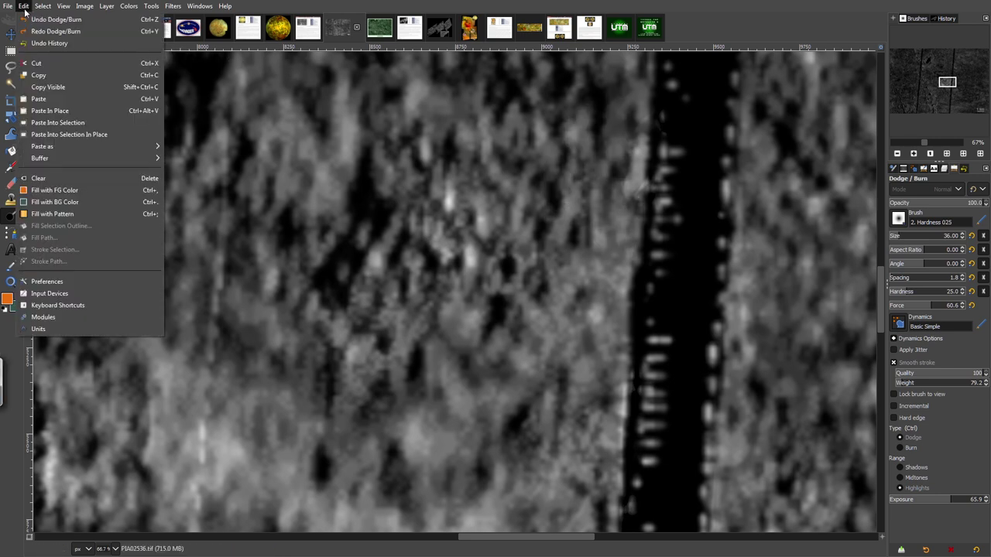
click(31, 24)
click(24, 7)
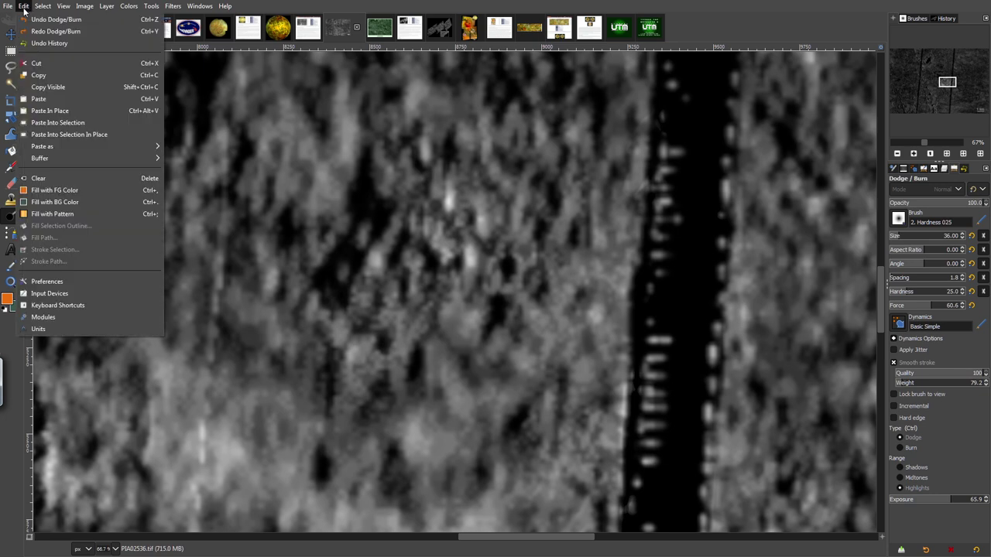
click(31, 25)
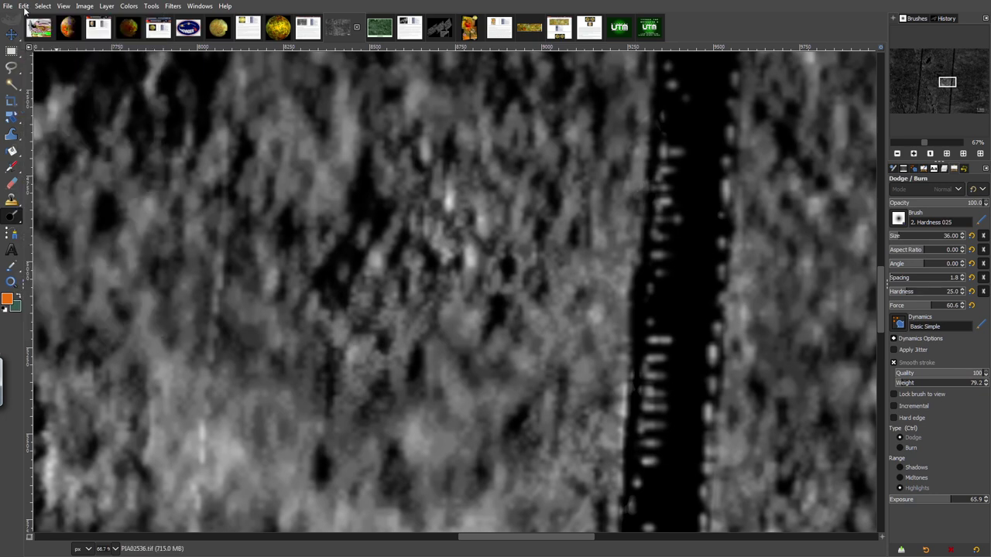
Undo one more dodge stroke and set the dodge exposure to 48.9.
click(24, 6)
click(31, 20)
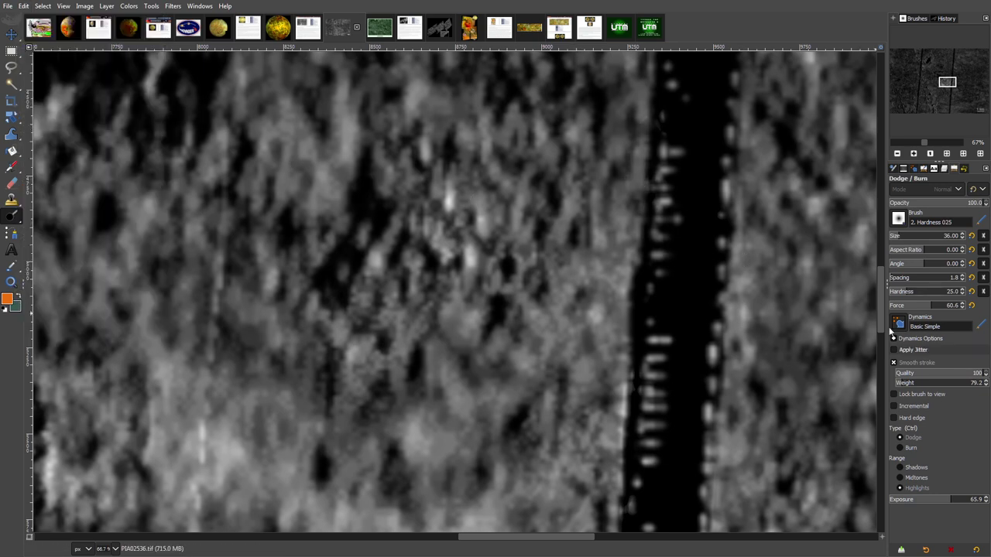
click(934, 501)
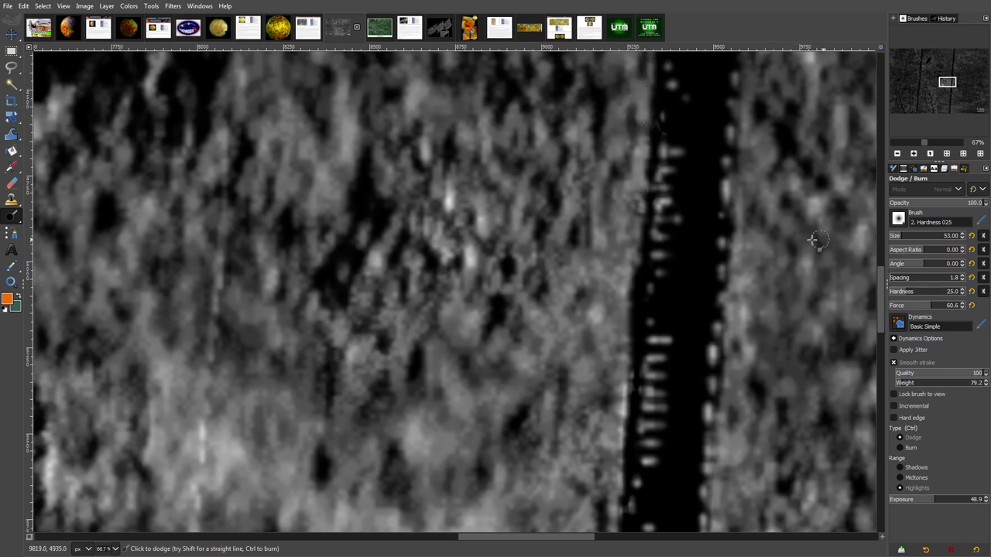
Set brush size 53 and lighten a small terrain patch left of the seam.
drag(882, 296, 882, 213)
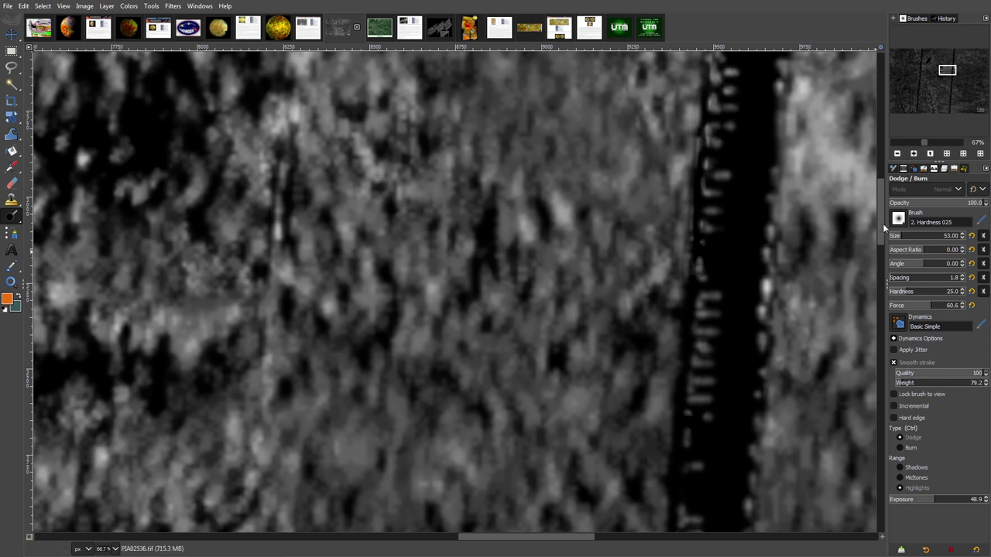
drag(883, 223, 881, 218)
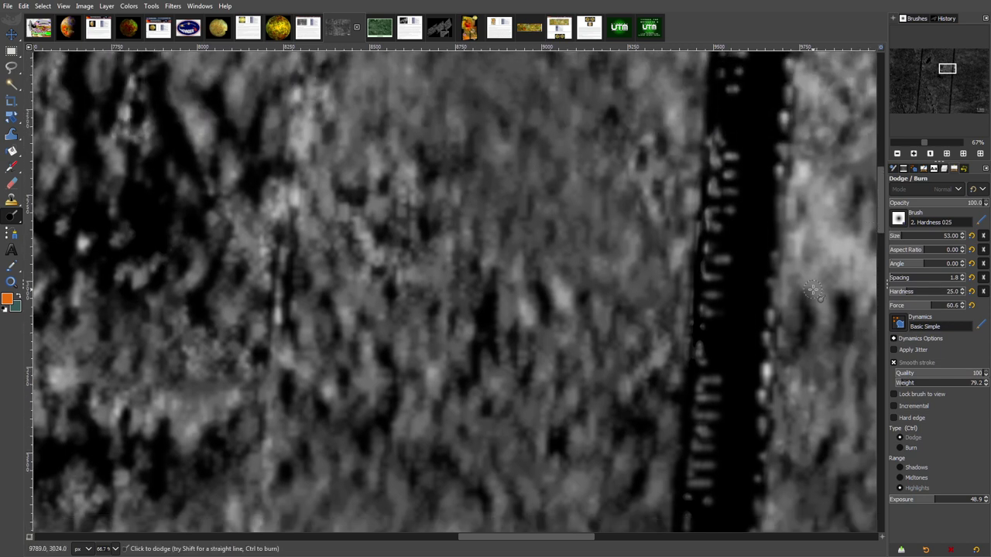
drag(533, 540, 559, 540)
mouse_move(883, 204)
mouse_down()
mouse_move(870, 122)
mouse_move(884, 120)
mouse_move(878, 106)
mouse_up()
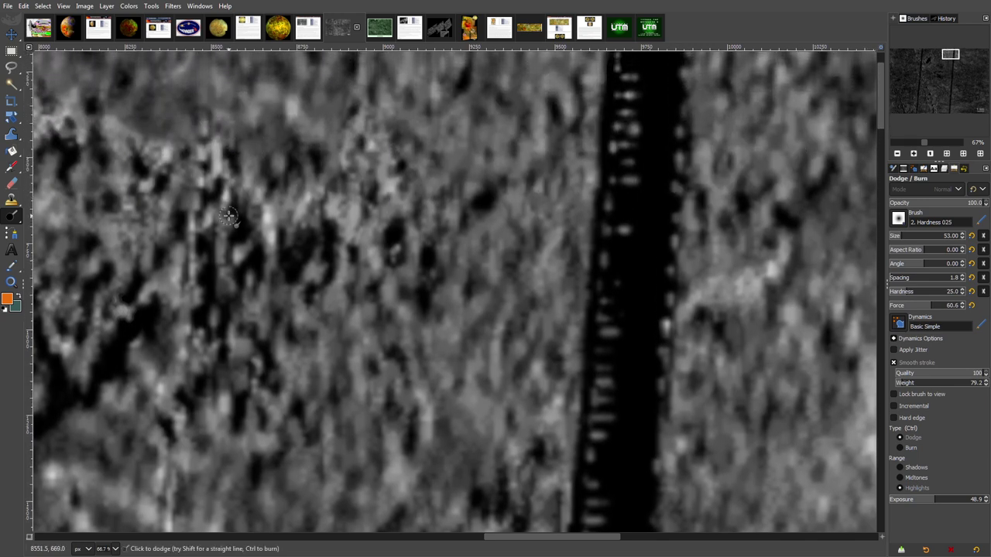
drag(228, 217, 227, 278)
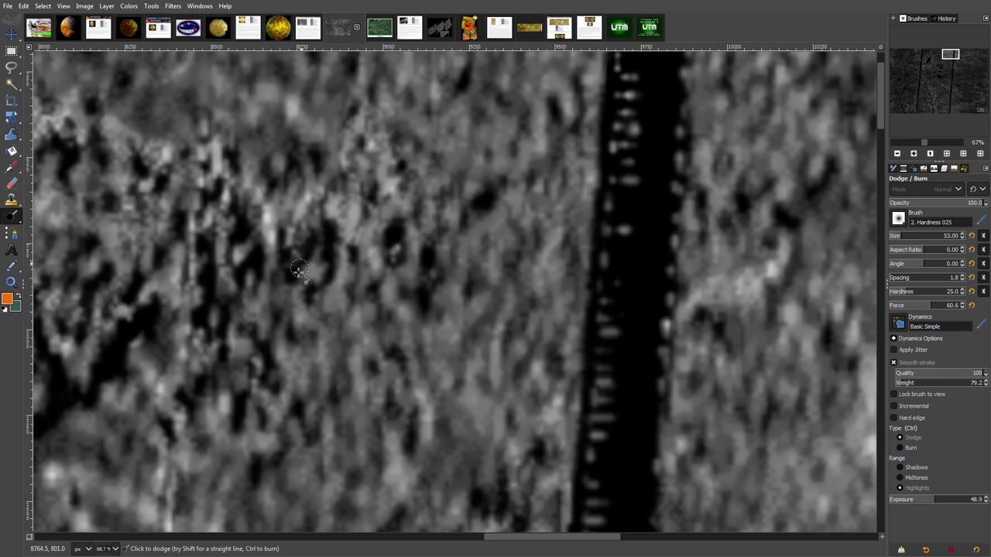
drag(880, 117, 879, 98)
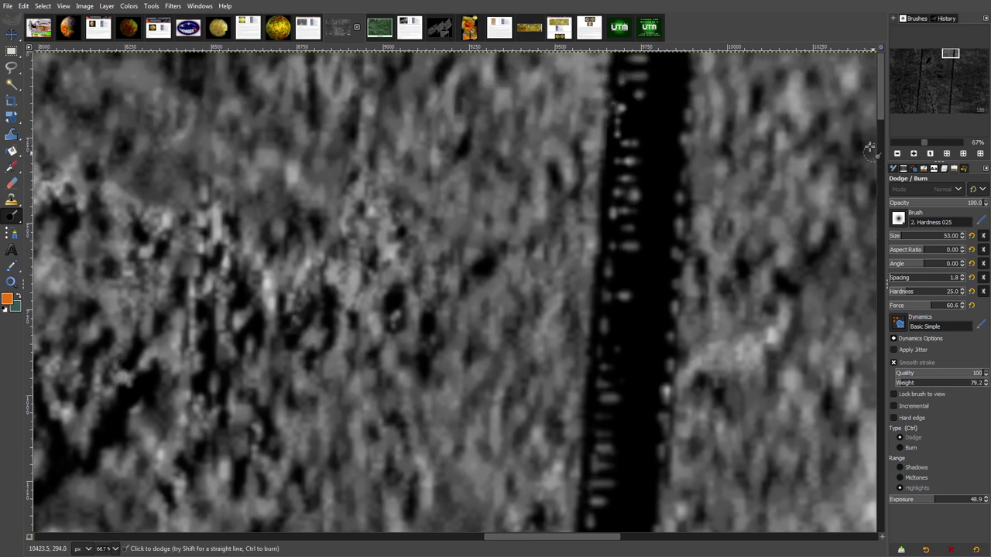
click(897, 154)
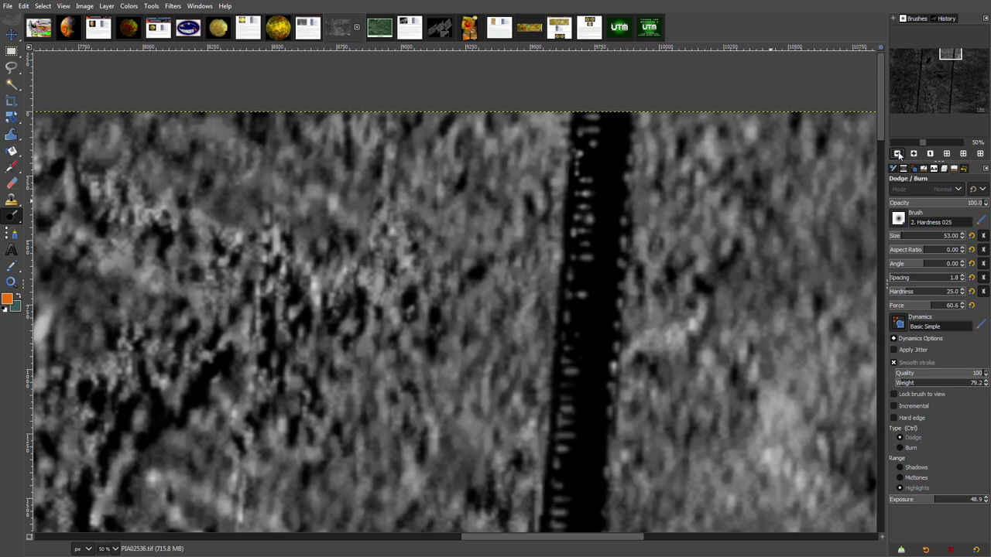
Zoom out step by step from 33.3% down to 12.5% to see more of the mosaic.
click(898, 154)
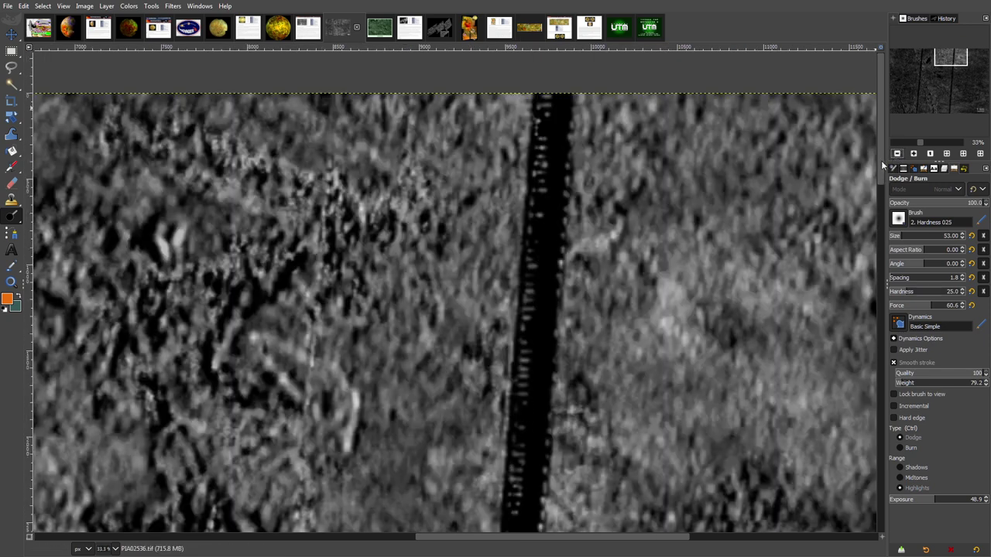
scroll(881, 160, down, 3)
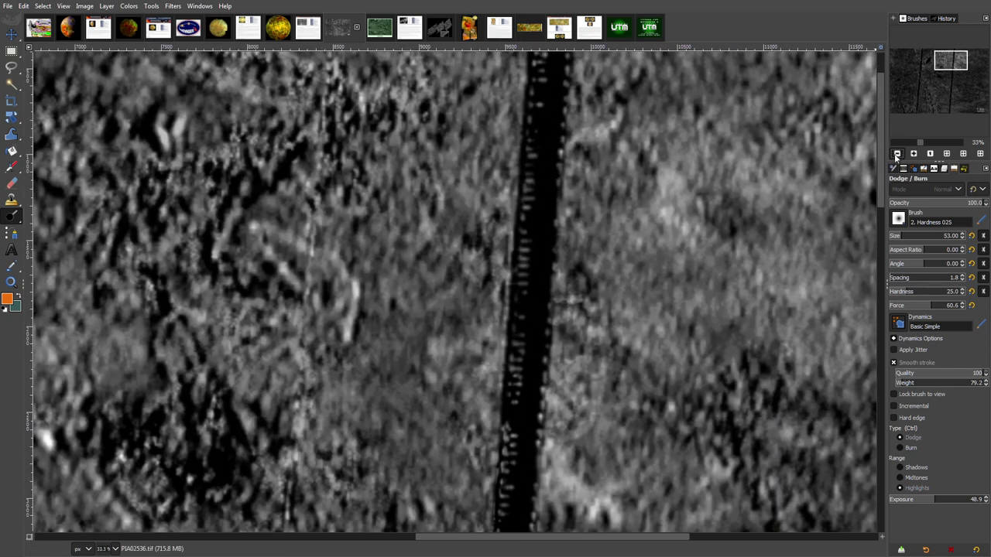
click(897, 154)
scroll(881, 175, down, 2)
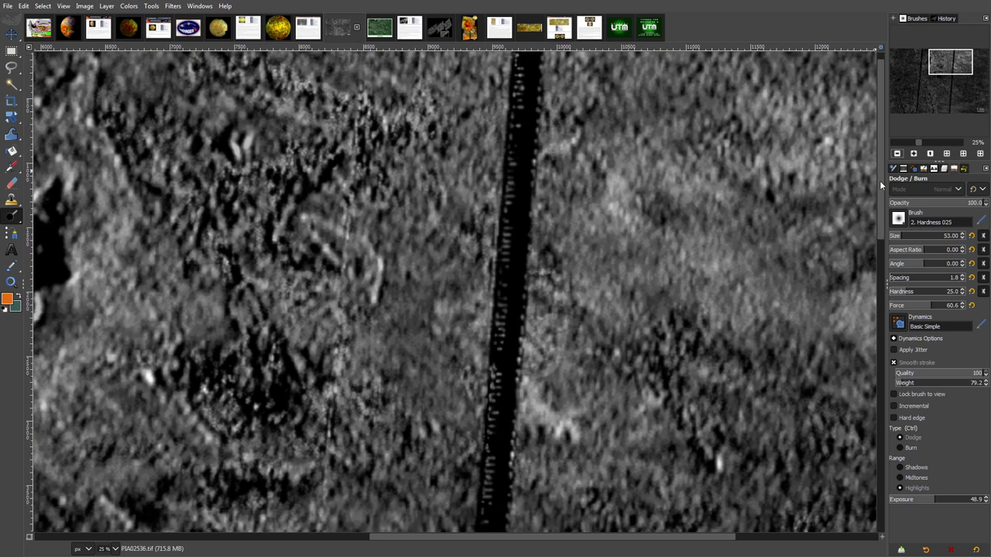
click(898, 154)
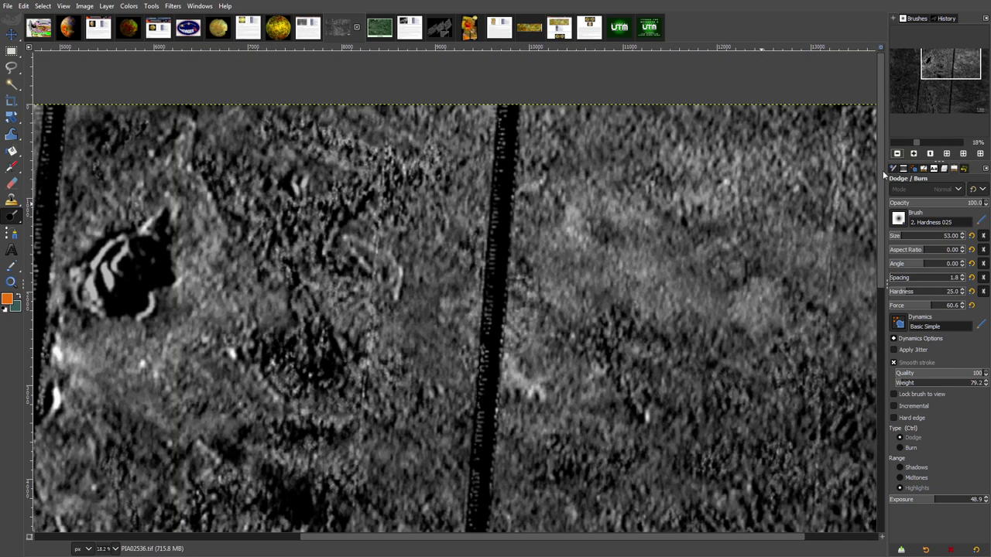
scroll(881, 180, down, 3)
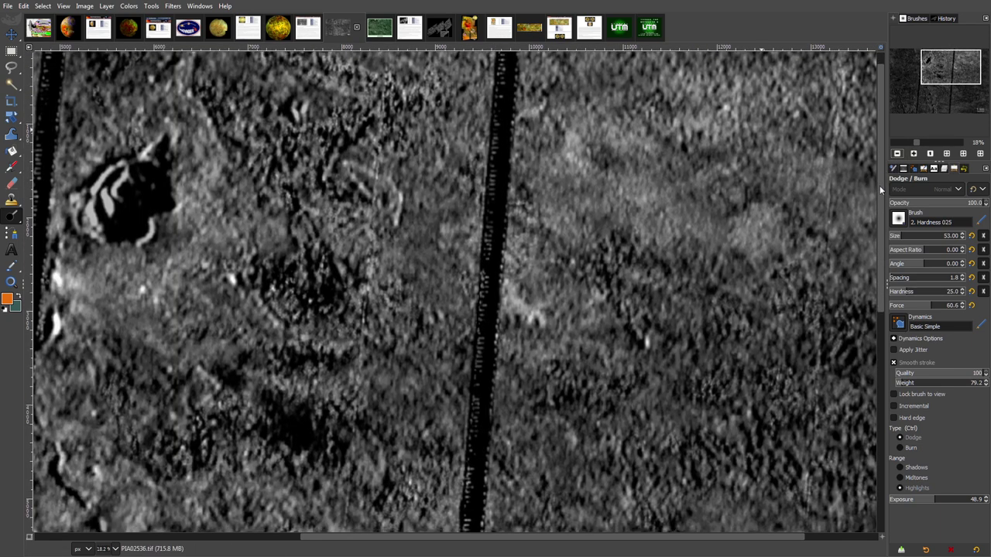
drag(879, 185, 879, 232)
key(minus)
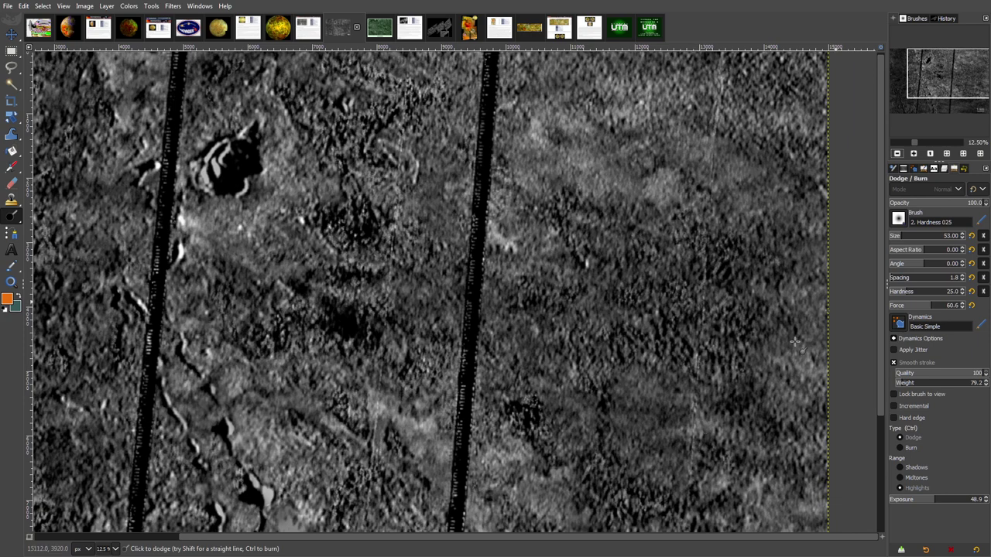
Zoom in to inspect the terrain up close, then zoom out to the whole mosaic.
click(913, 153)
click(914, 153)
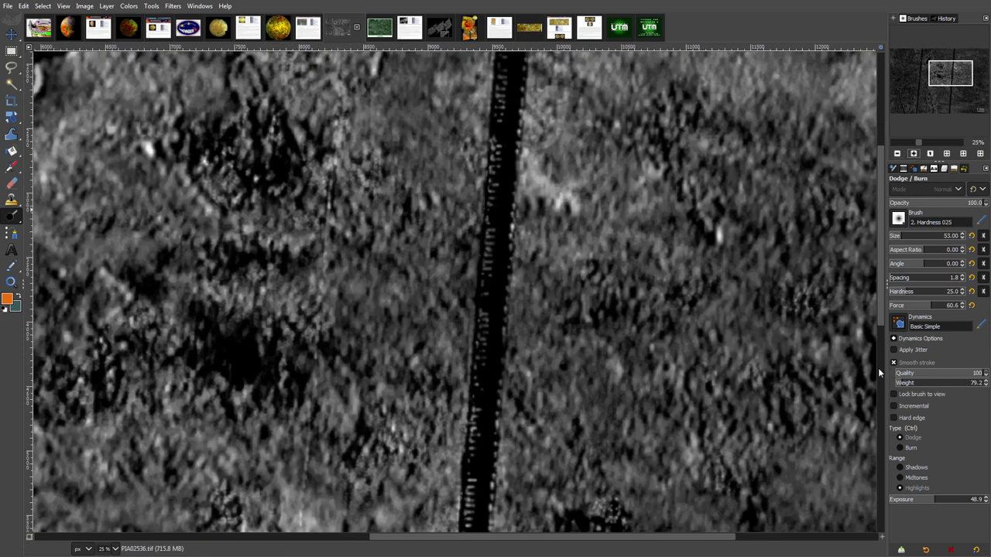
drag(697, 537, 821, 542)
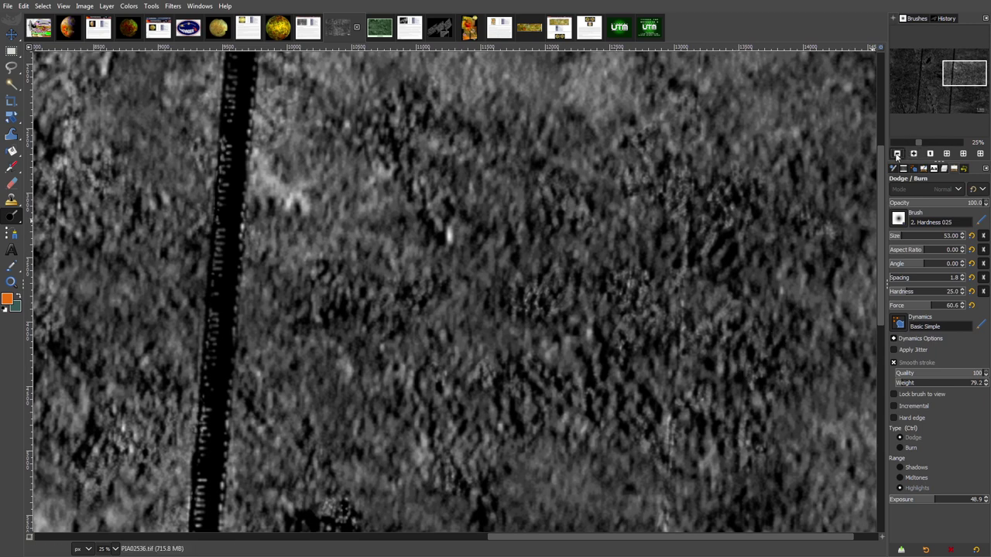
click(896, 154)
drag(949, 70, 938, 93)
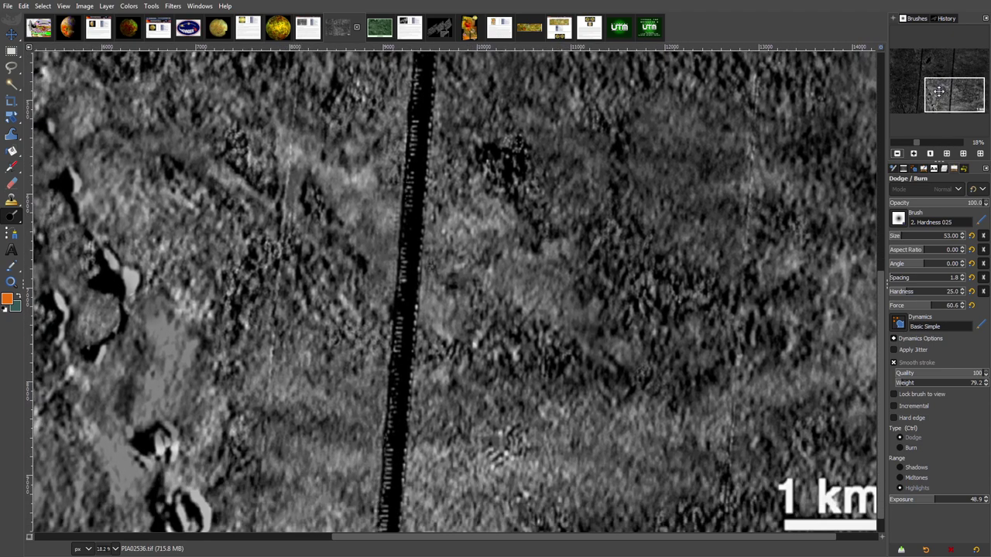
click(897, 153)
click(897, 154)
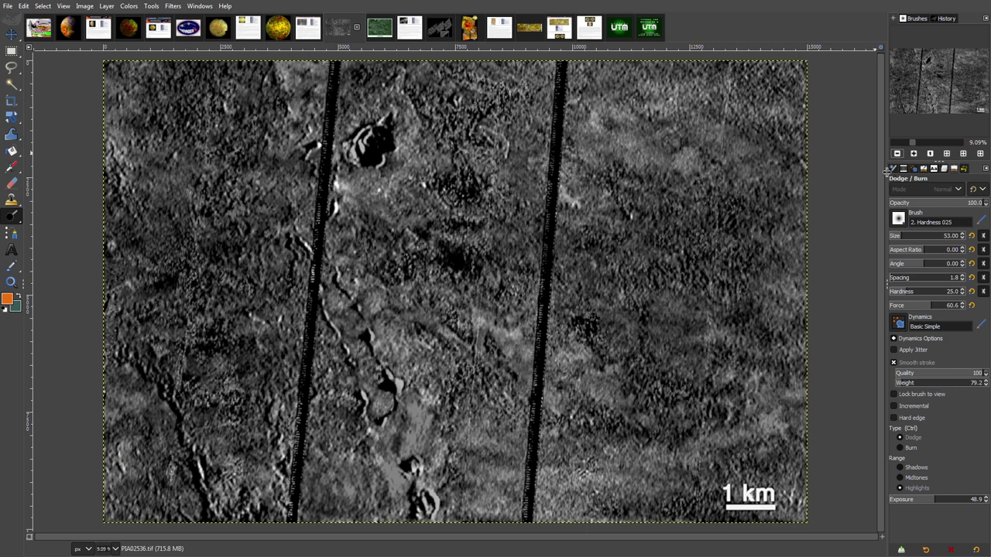
Dodge the upper-left terrain with a size-120 brush, then zoom out to fit the mosaic.
click(914, 154)
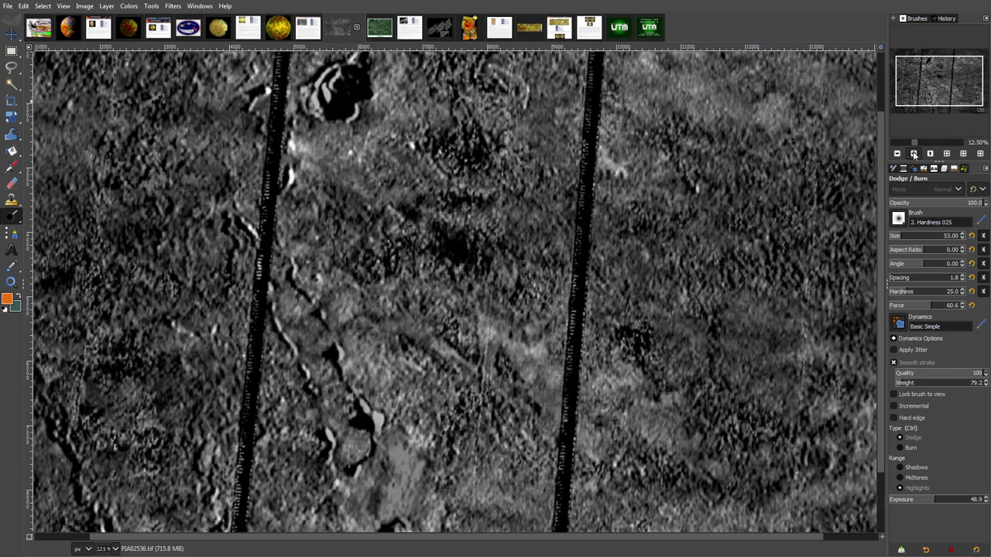
click(913, 154)
drag(940, 86, 887, 87)
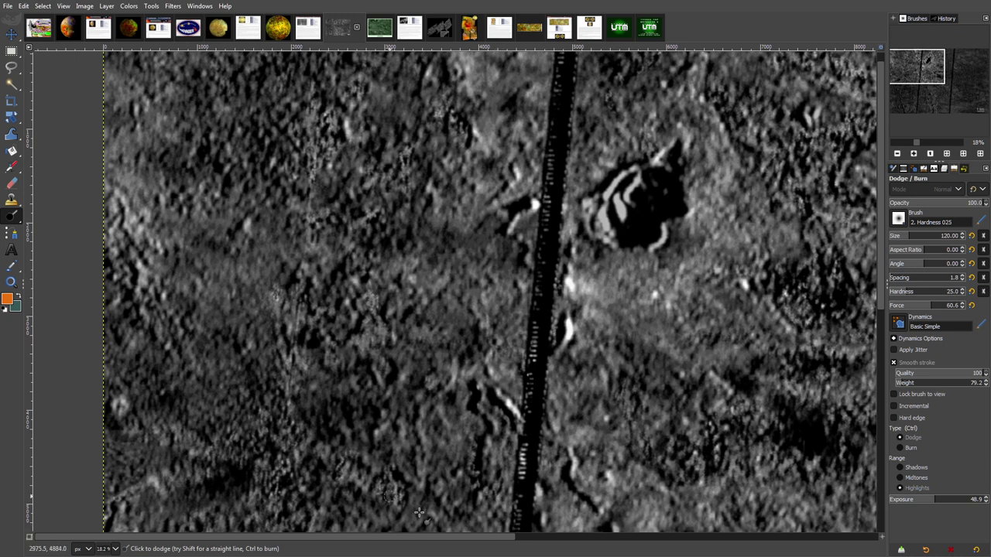
click(898, 154)
click(897, 155)
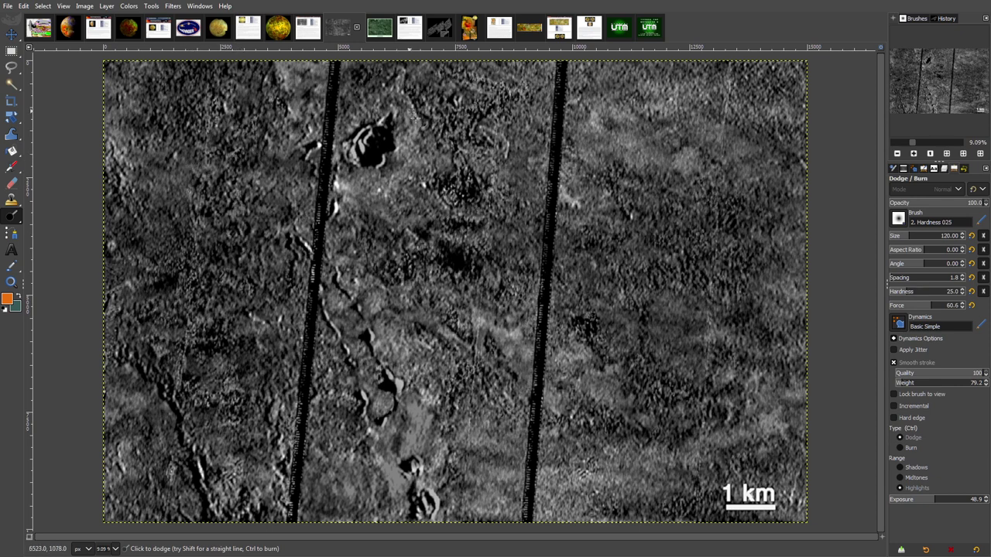
Look over the Io voyager image, zooming out to show more of the planet.
click(71, 29)
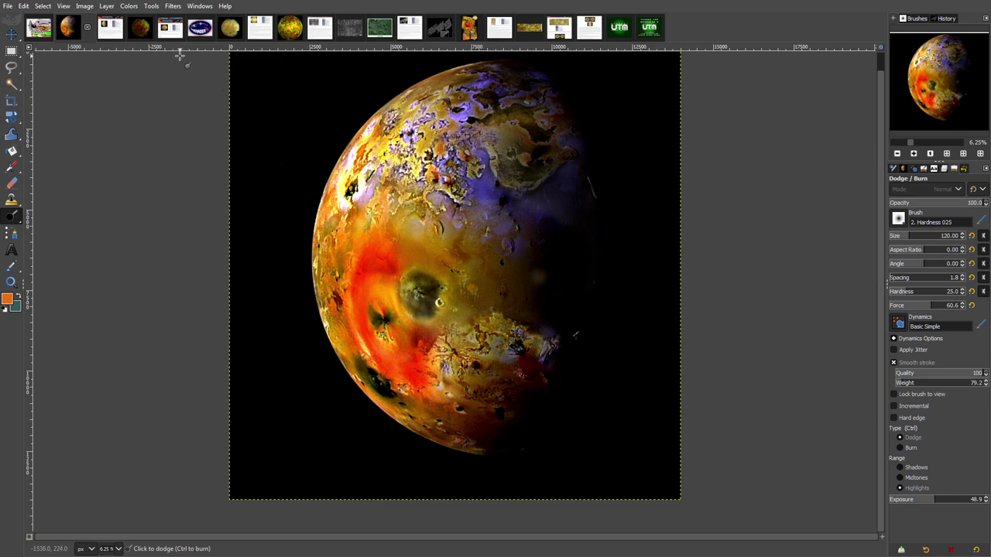
click(142, 29)
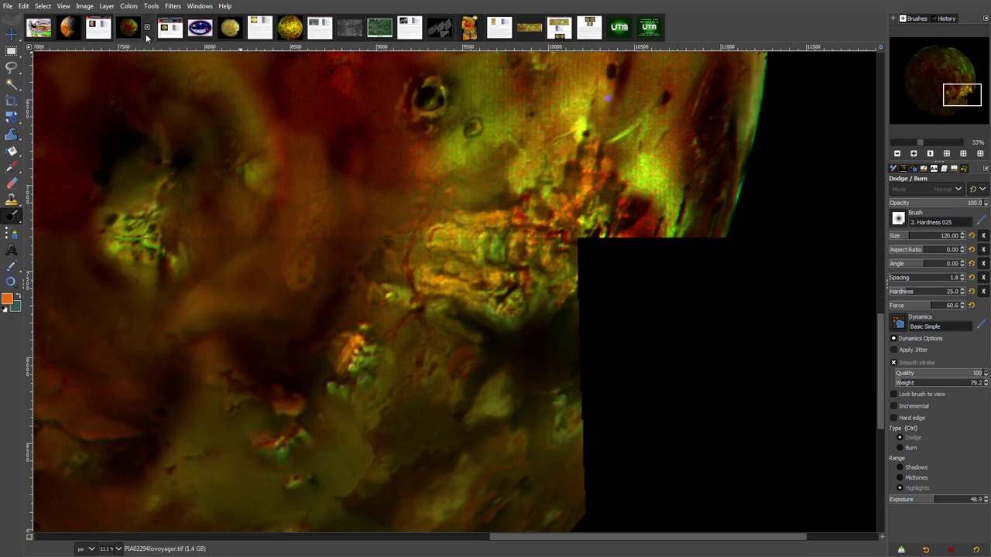
click(898, 153)
click(897, 154)
click(897, 153)
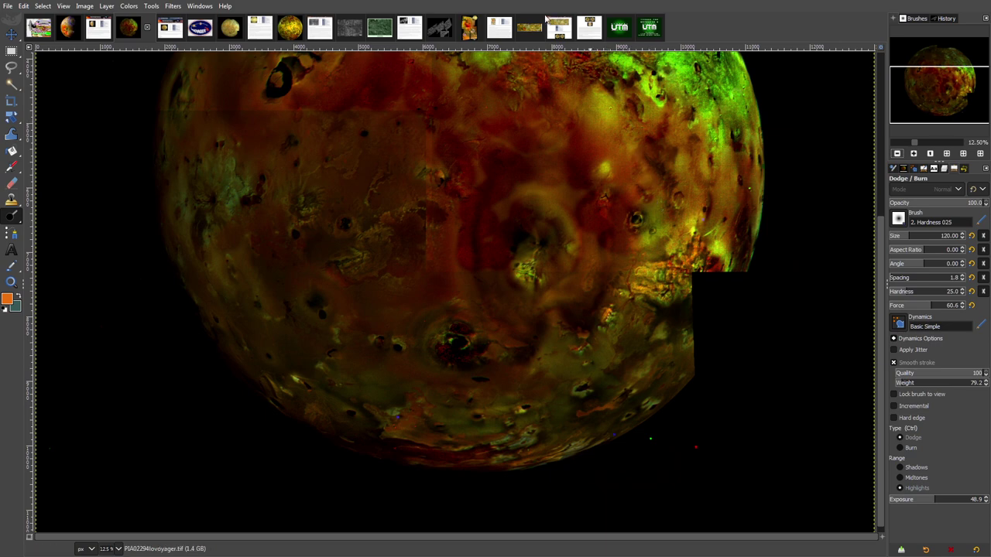
Inspect the Io surface map at 25% down to its bottom edge, then return to the Io globe.
click(531, 31)
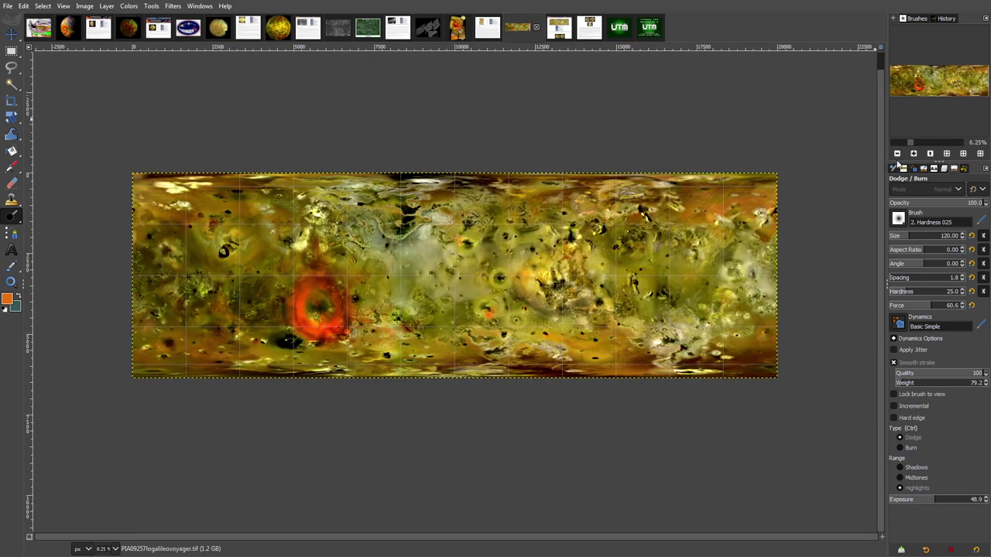
click(914, 154)
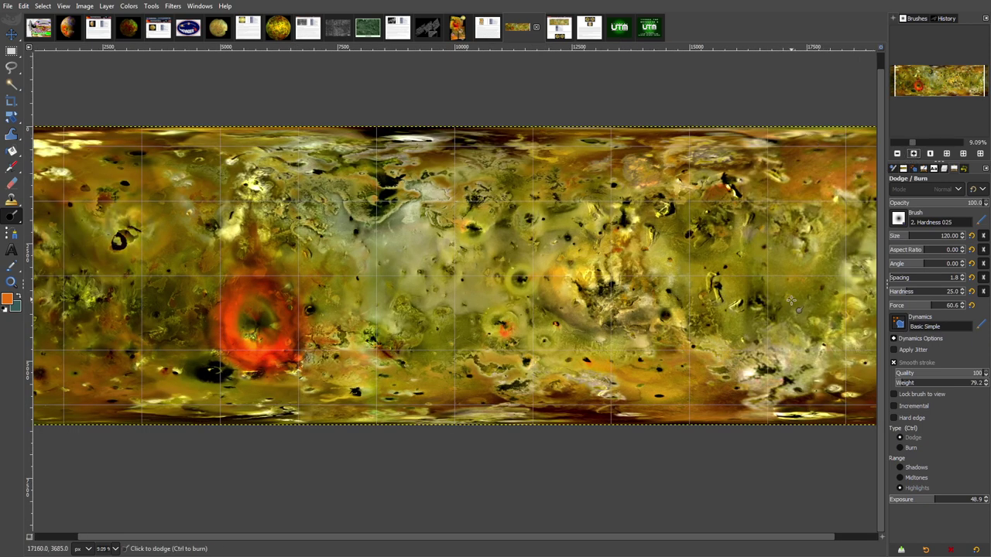
click(915, 154)
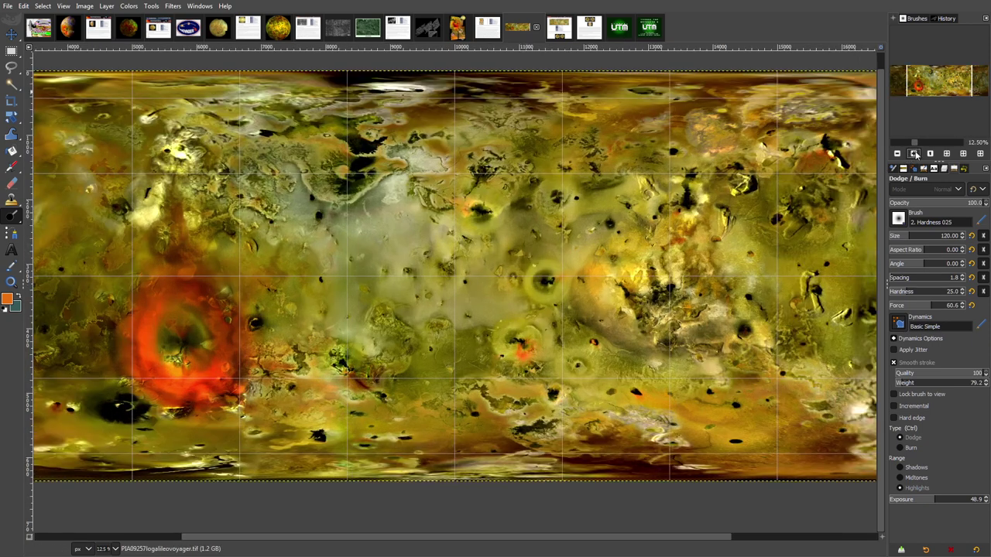
click(914, 154)
click(915, 153)
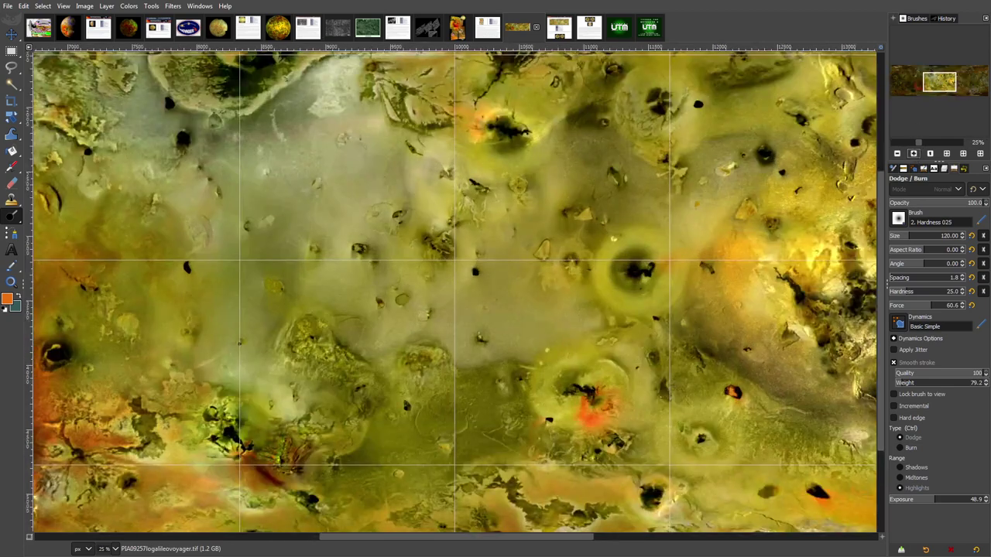
drag(939, 81, 929, 87)
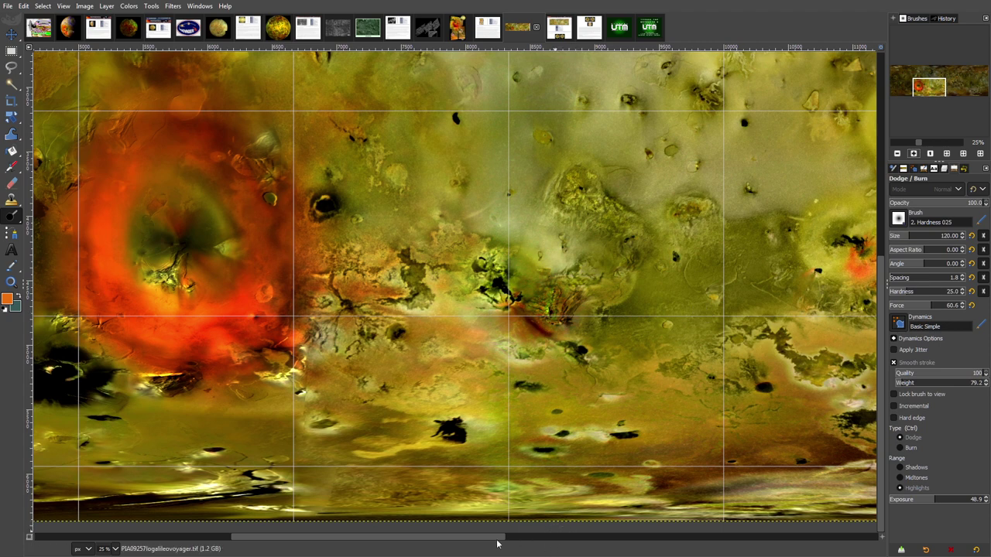
drag(497, 544, 530, 544)
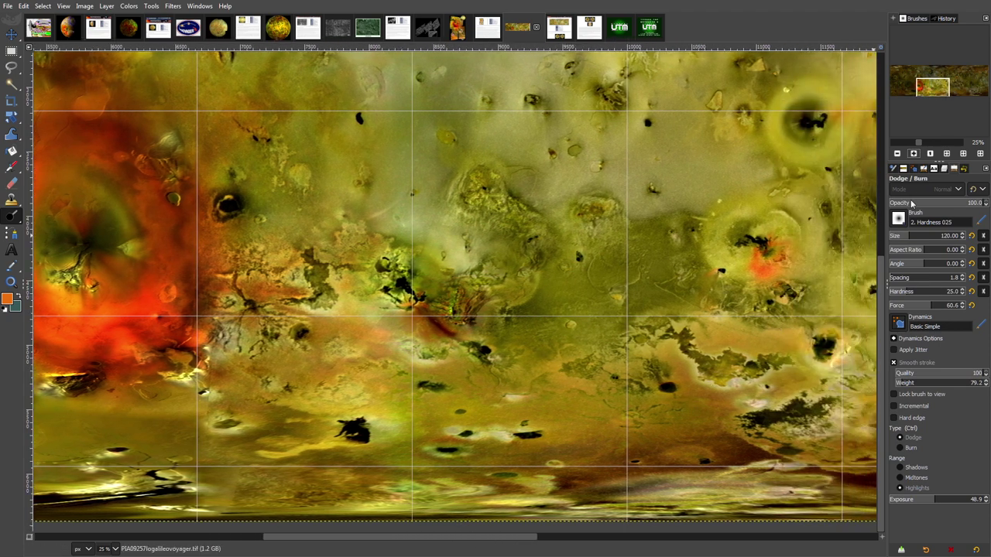
click(68, 28)
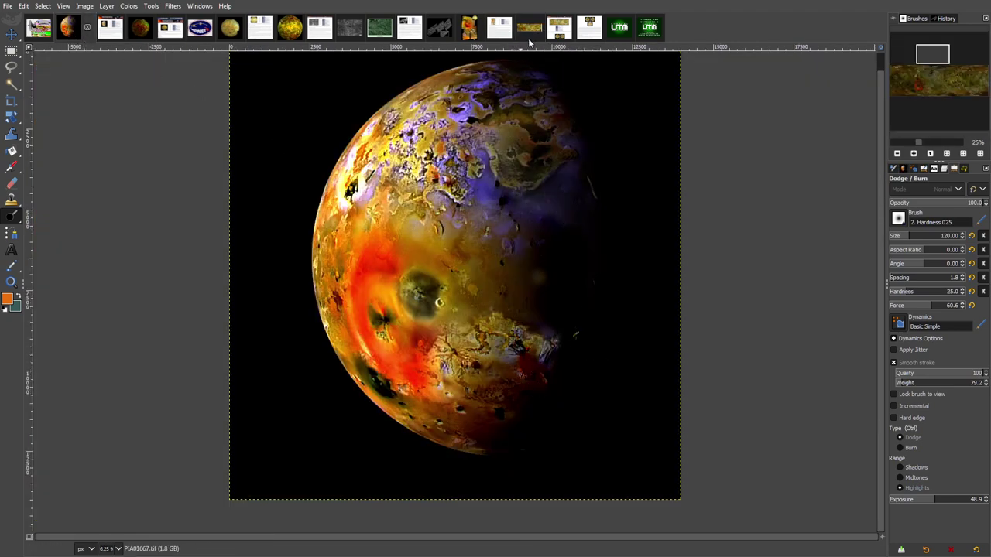
Read both screenshots of the PIA09257 'Io in Motion' web page, then return to the Io map.
click(531, 29)
click(561, 27)
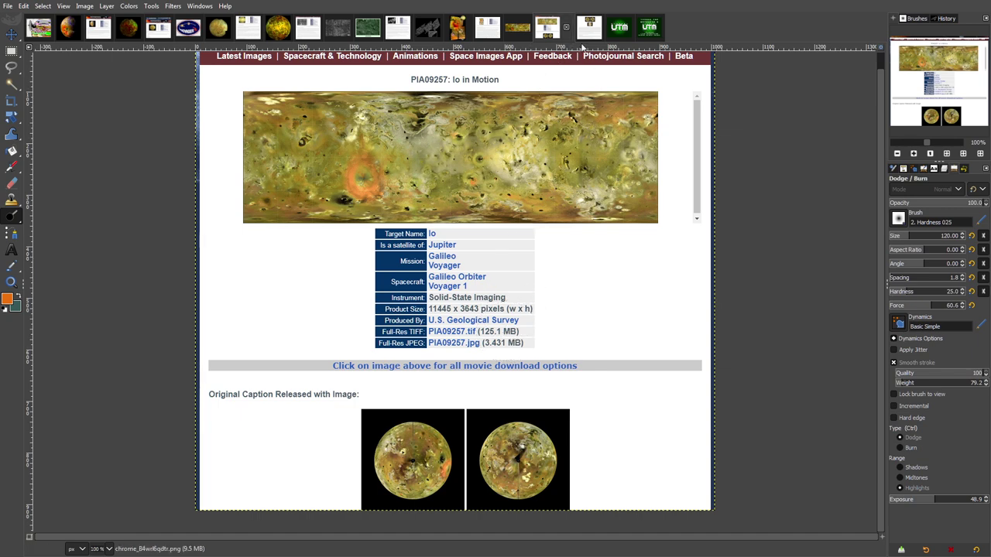
click(588, 31)
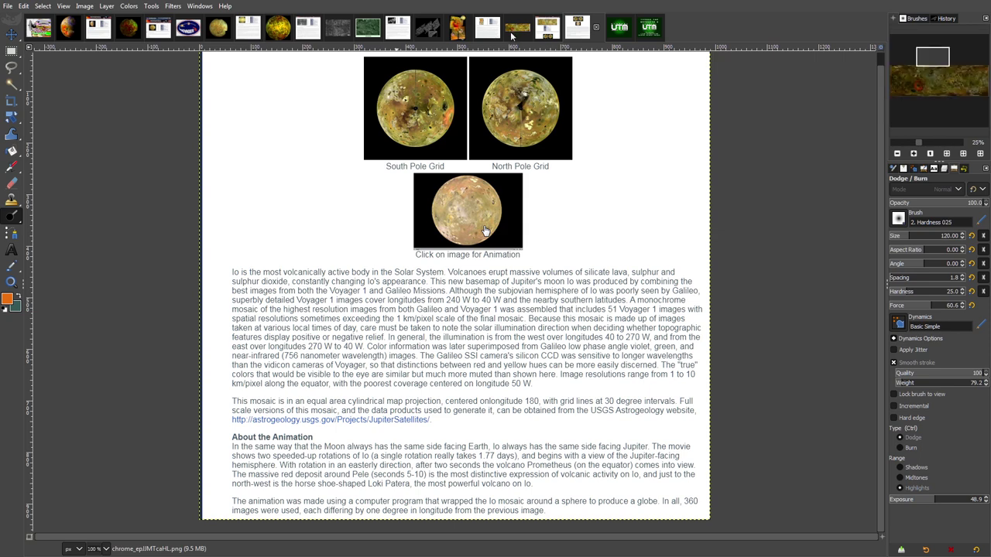
click(512, 31)
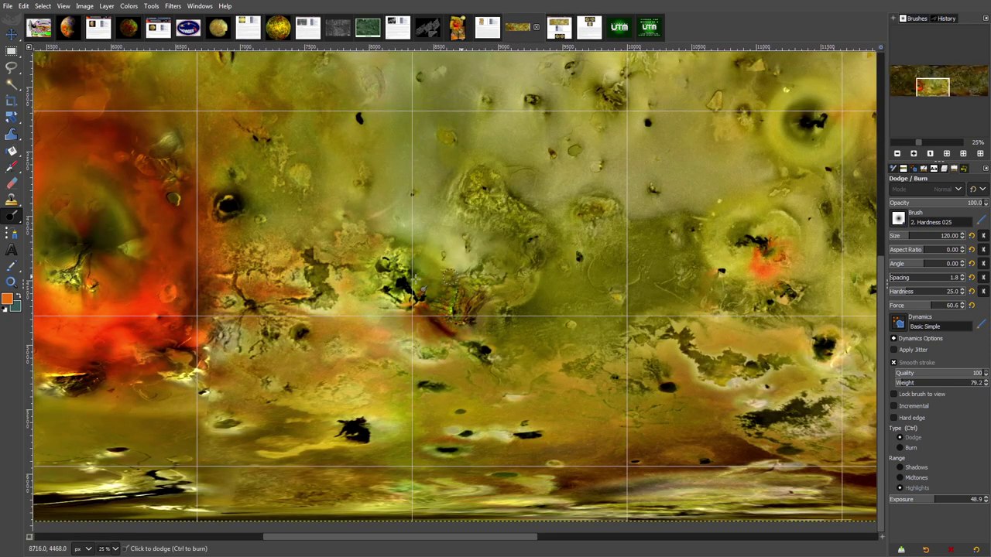
At 50% zoom, dodge the pale top area, the dark crater's surroundings and the red streaked patch.
click(914, 154)
click(913, 154)
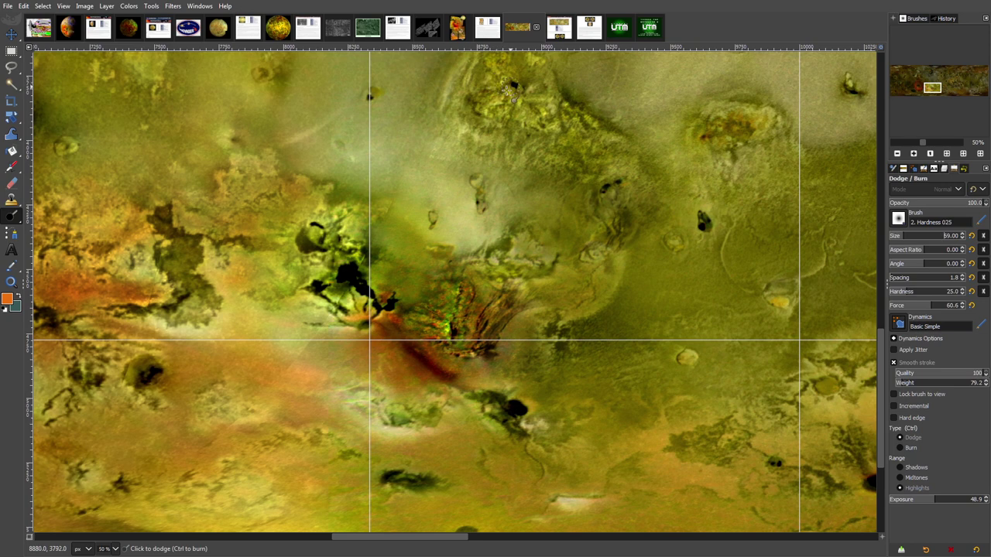
mouse_move(504, 94)
mouse_down()
mouse_move(519, 105)
mouse_move(571, 99)
mouse_up()
mouse_move(333, 231)
mouse_down()
mouse_move(311, 242)
mouse_move(329, 238)
mouse_move(313, 229)
mouse_move(327, 246)
mouse_move(339, 217)
mouse_up()
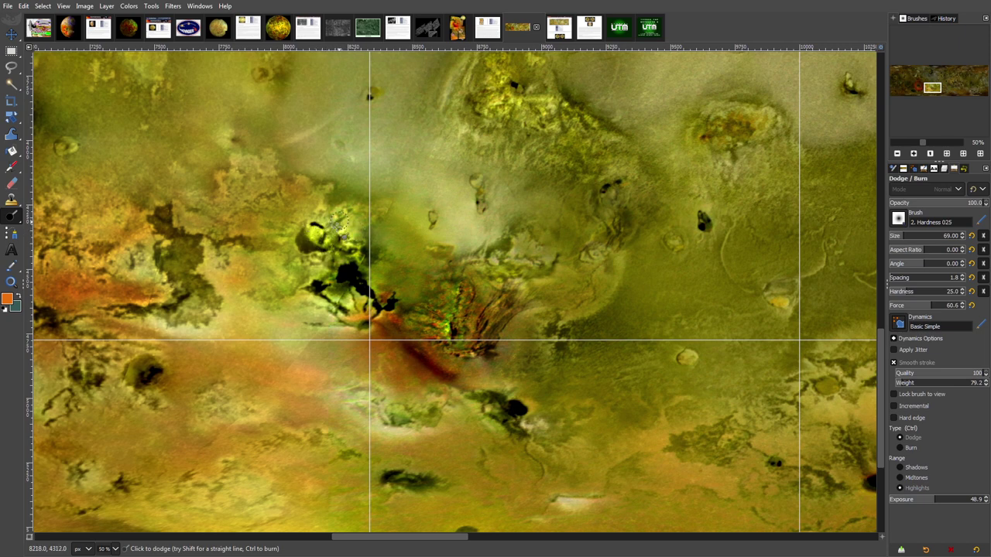
mouse_move(468, 315)
mouse_down()
mouse_move(488, 340)
mouse_move(438, 340)
mouse_move(398, 313)
mouse_up()
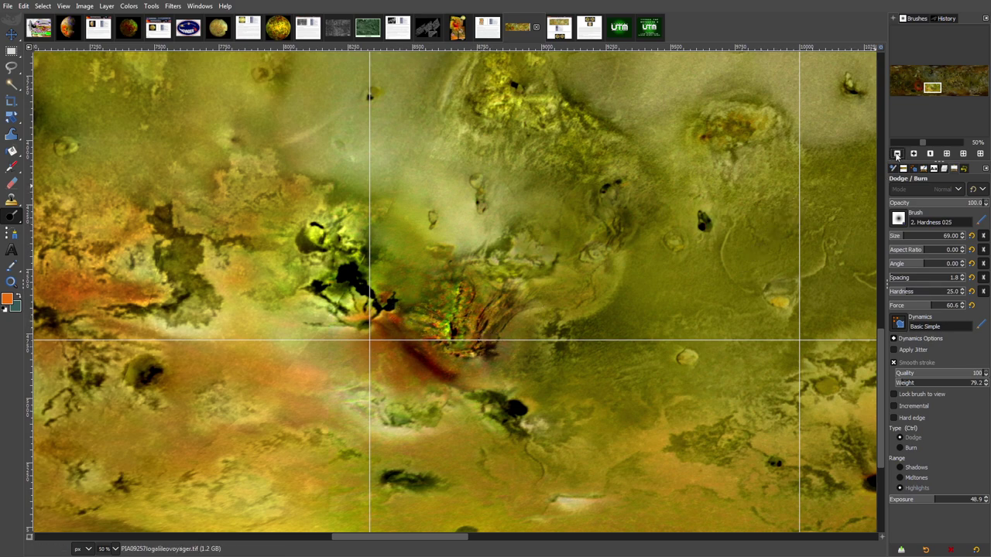
Zoom the surface map back out to 25% and pan across it.
click(897, 154)
click(896, 155)
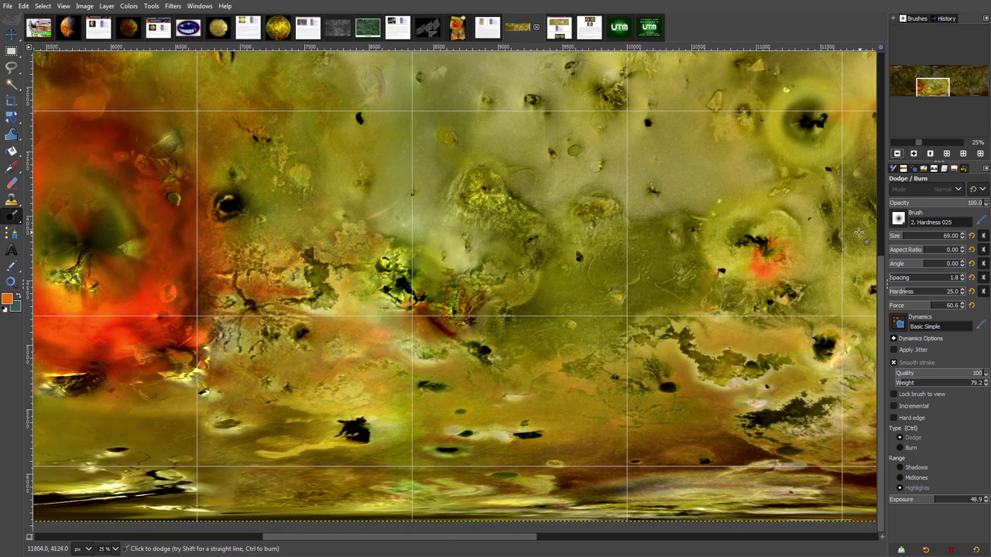
drag(883, 271, 871, 82)
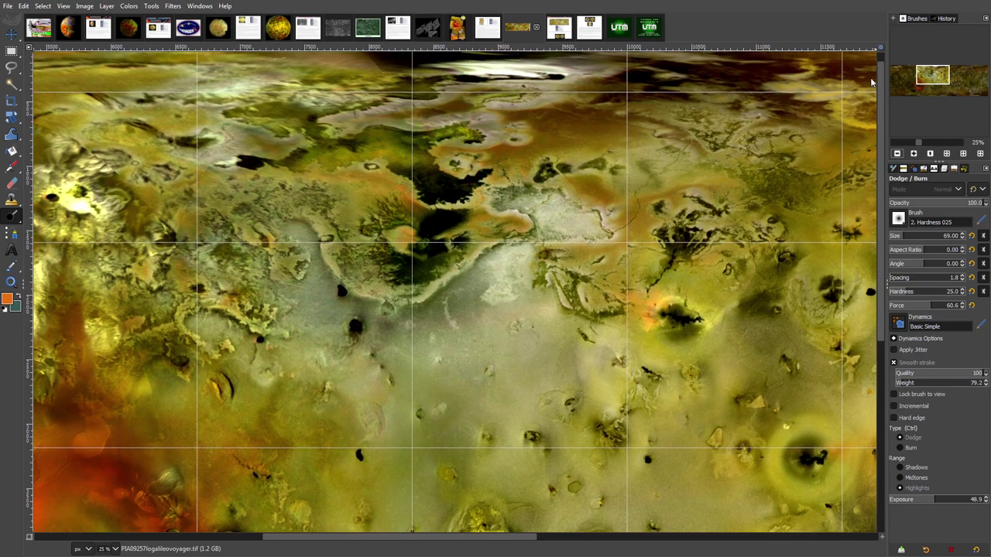
mouse_move(472, 542)
mouse_down()
mouse_move(719, 548)
mouse_move(843, 536)
mouse_move(257, 499)
mouse_move(777, 507)
mouse_up()
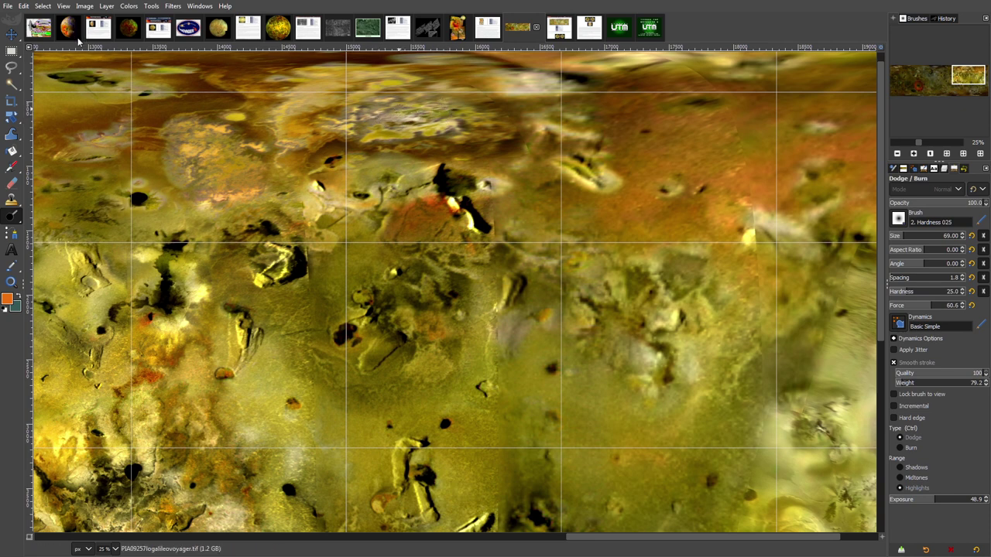
Examine Io's bright green limb close up in the voyager disk image before returning to the yellow mosaic.
click(130, 29)
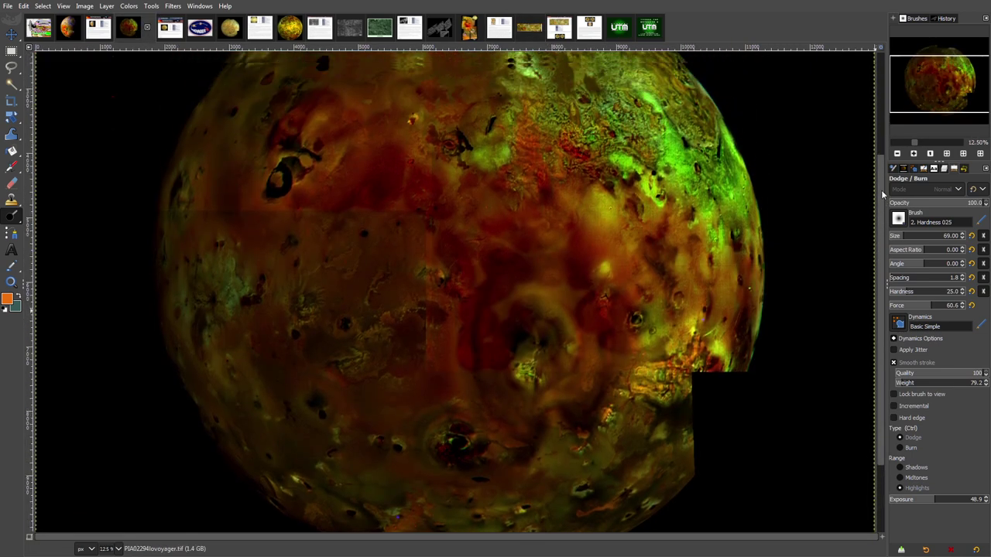
drag(881, 192, 878, 138)
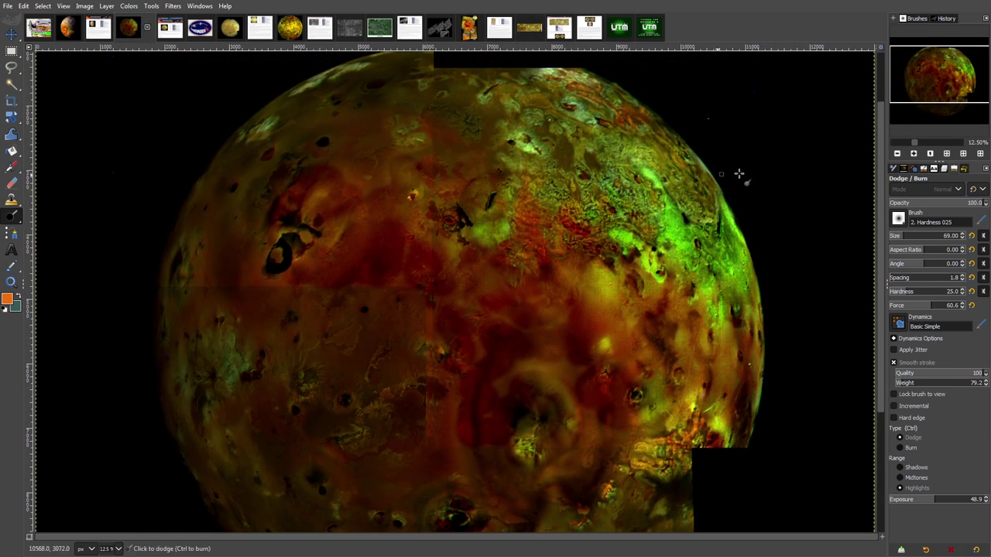
click(914, 154)
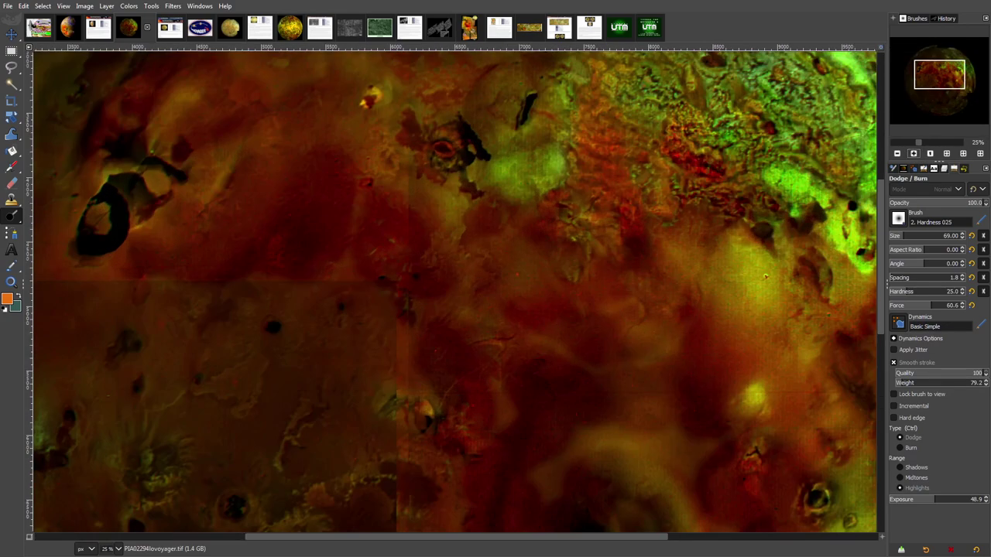
drag(939, 75, 954, 68)
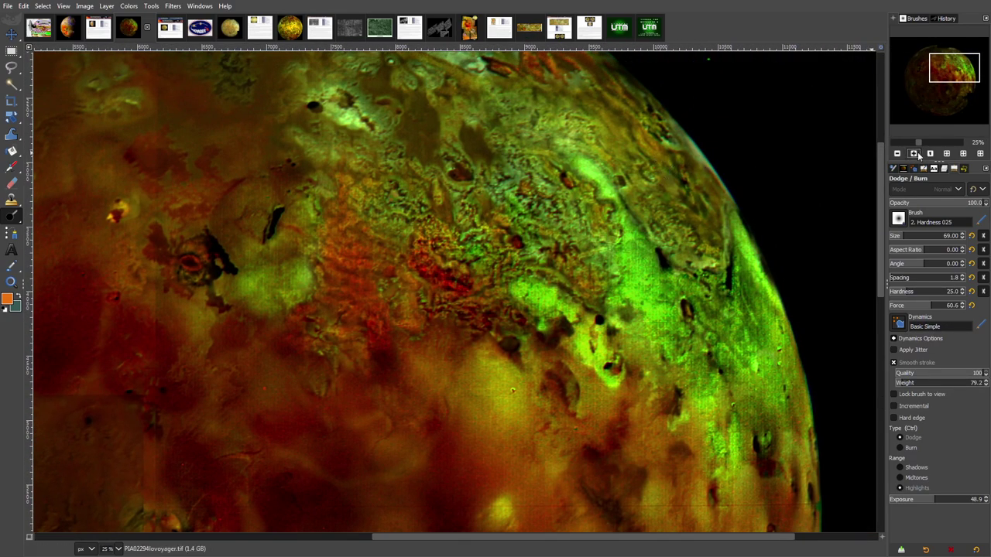
click(914, 154)
drag(954, 68, 960, 66)
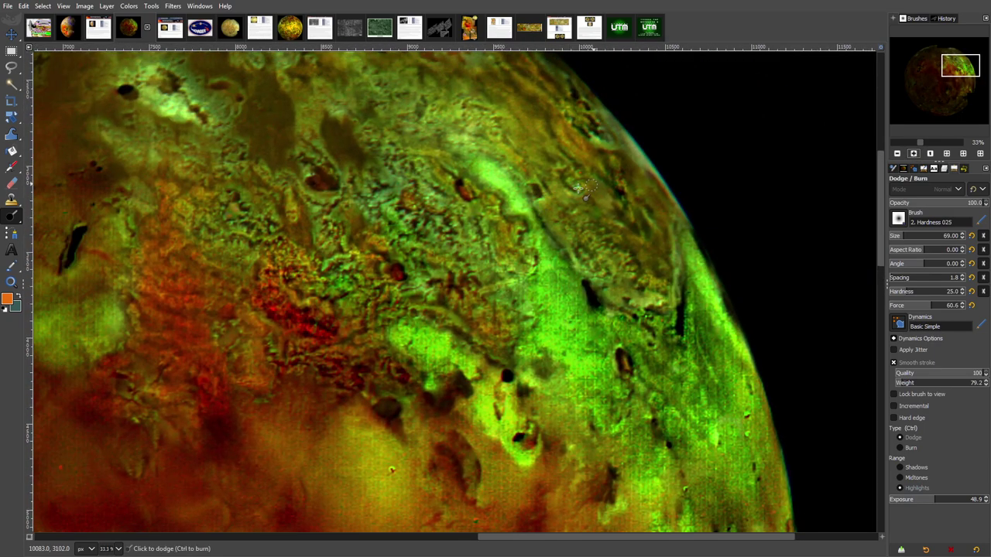
click(530, 28)
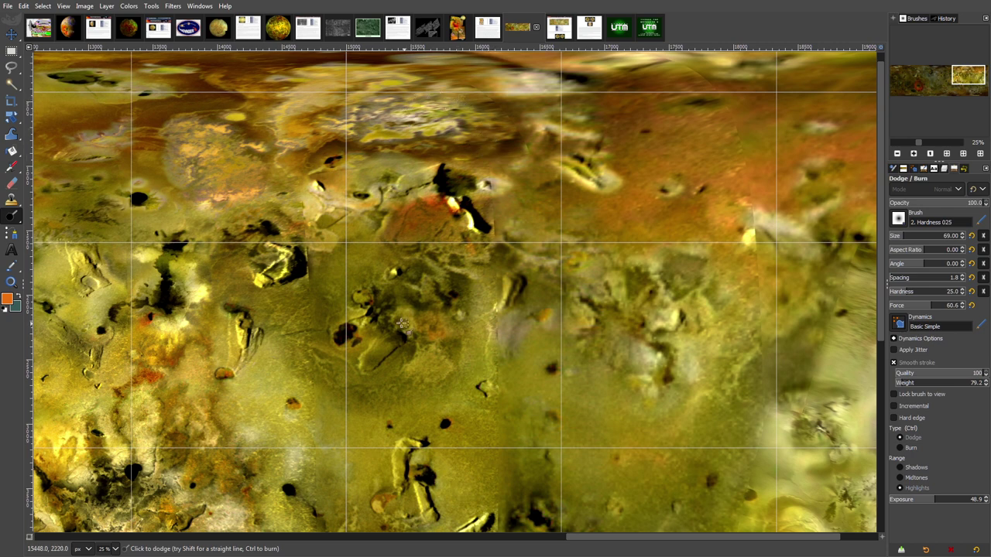
Pan the yellow mosaic and zoom to 67%, then view the PIA03885 web page screenshot at 100%.
drag(880, 337, 876, 437)
drag(587, 543, 469, 543)
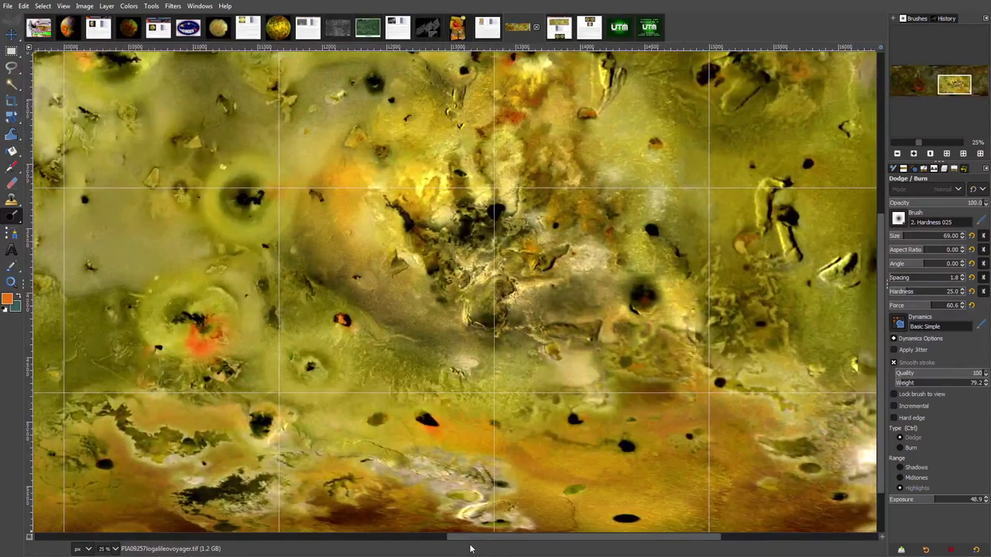
click(914, 153)
click(913, 153)
click(914, 153)
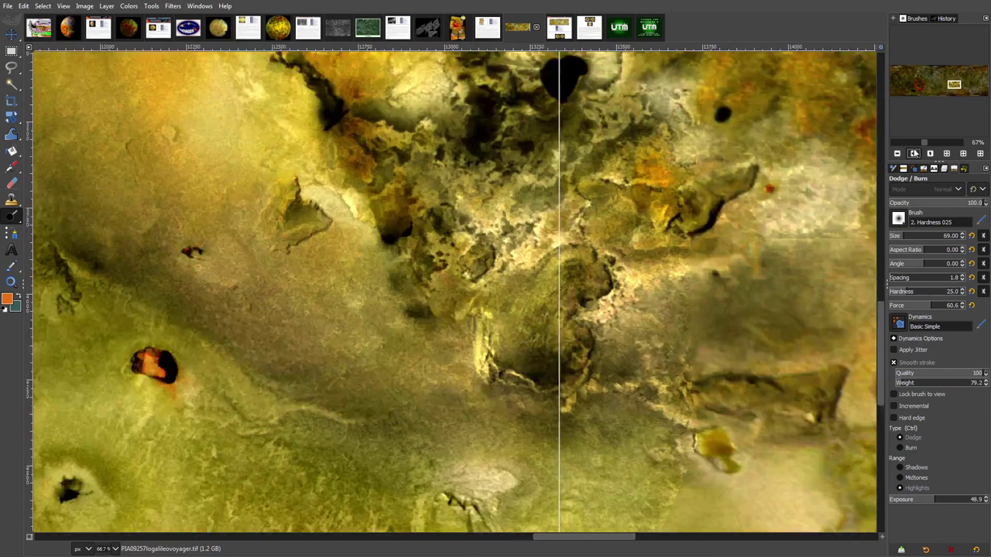
click(487, 29)
click(914, 154)
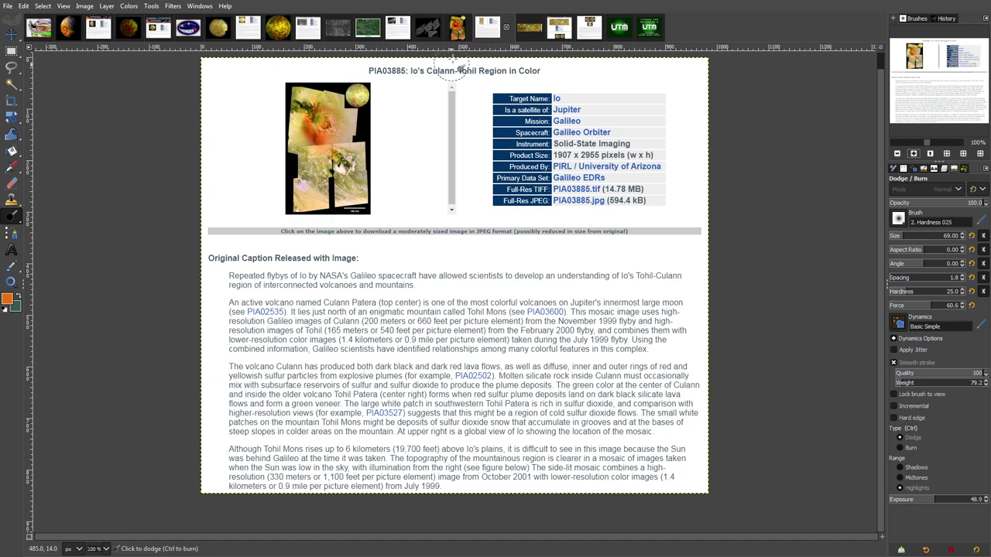
Bring up the full PIA03885.tif Culann-Tohil colour mosaic with its 100 km scale bar.
click(459, 32)
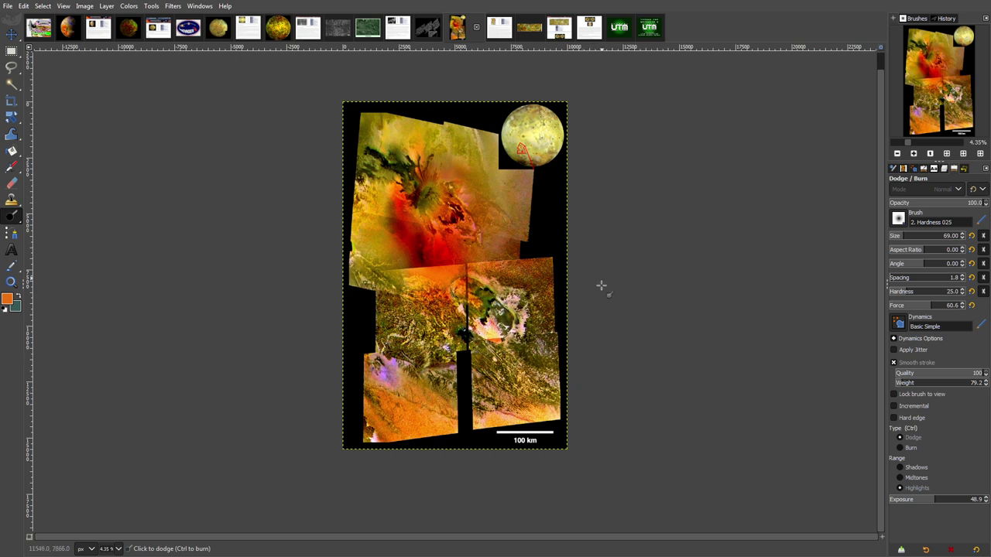
Return to the PIA03885 mosaic and zoom to 33.3%, panning around its centre.
click(281, 30)
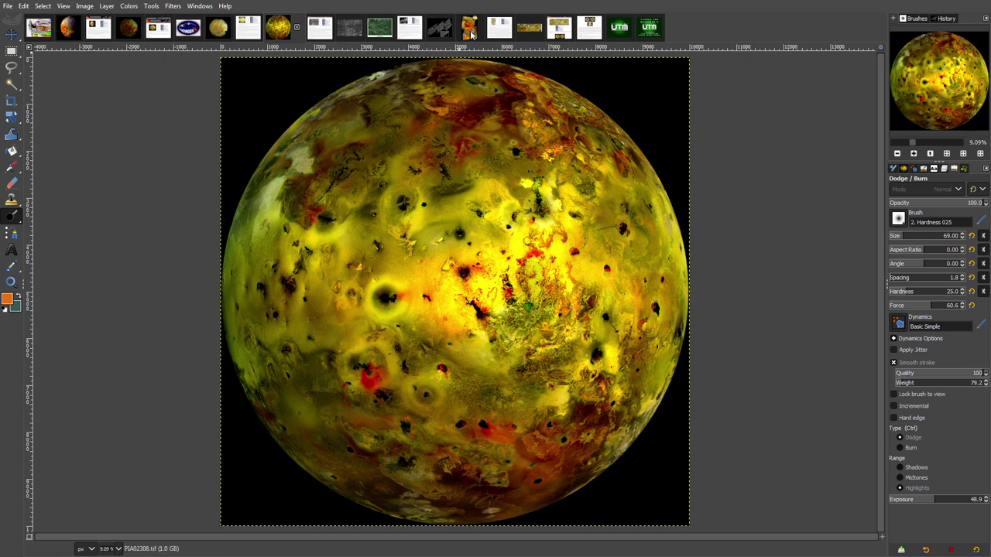
click(470, 29)
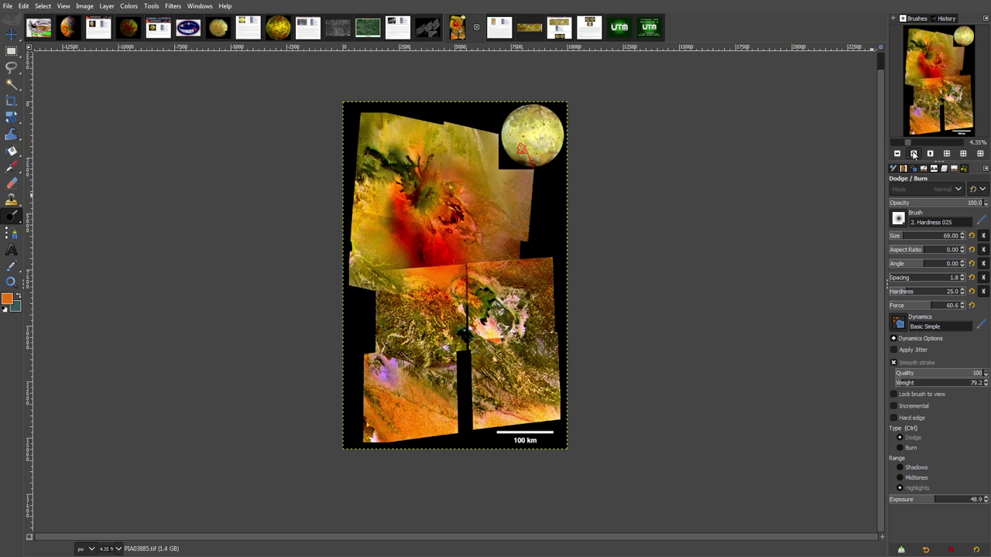
click(914, 154)
click(915, 154)
click(916, 154)
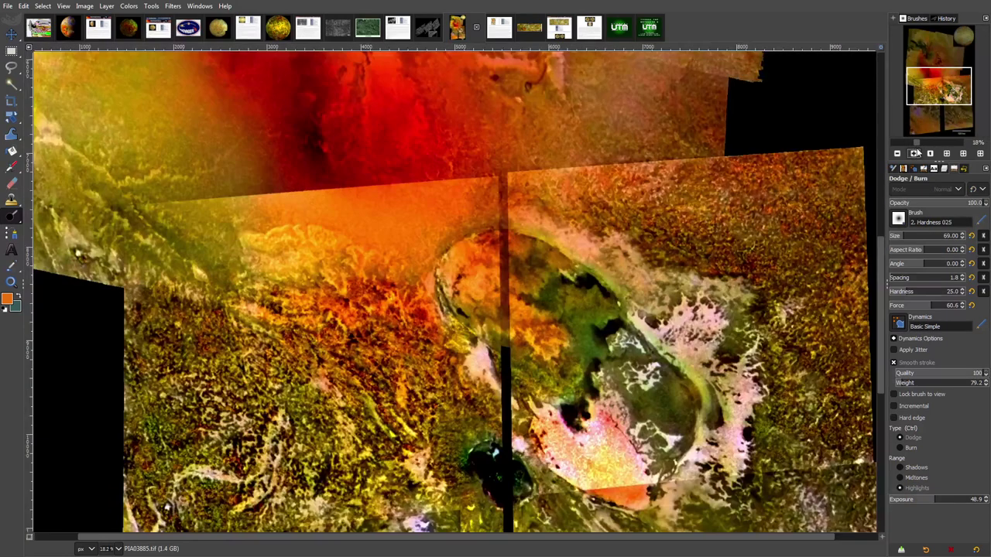
click(914, 154)
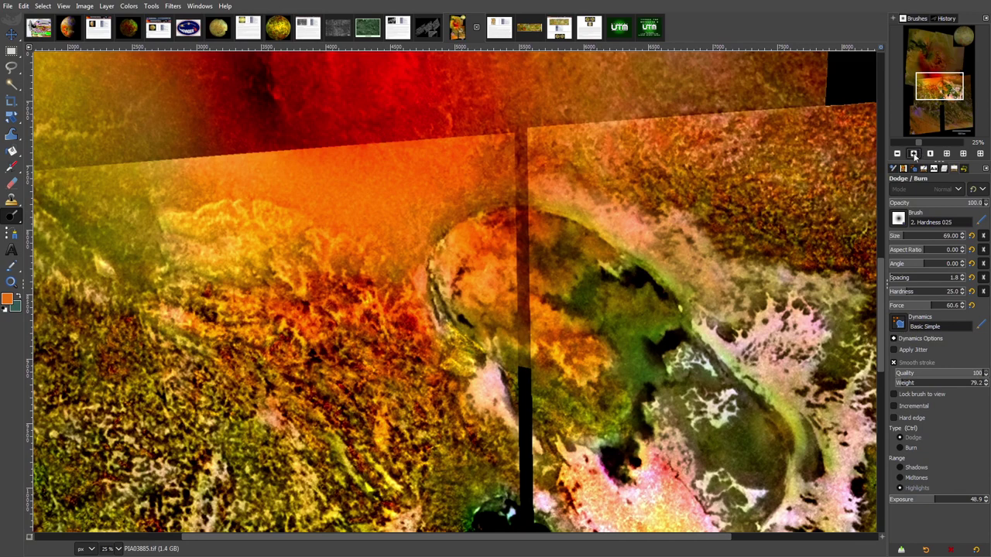
click(915, 154)
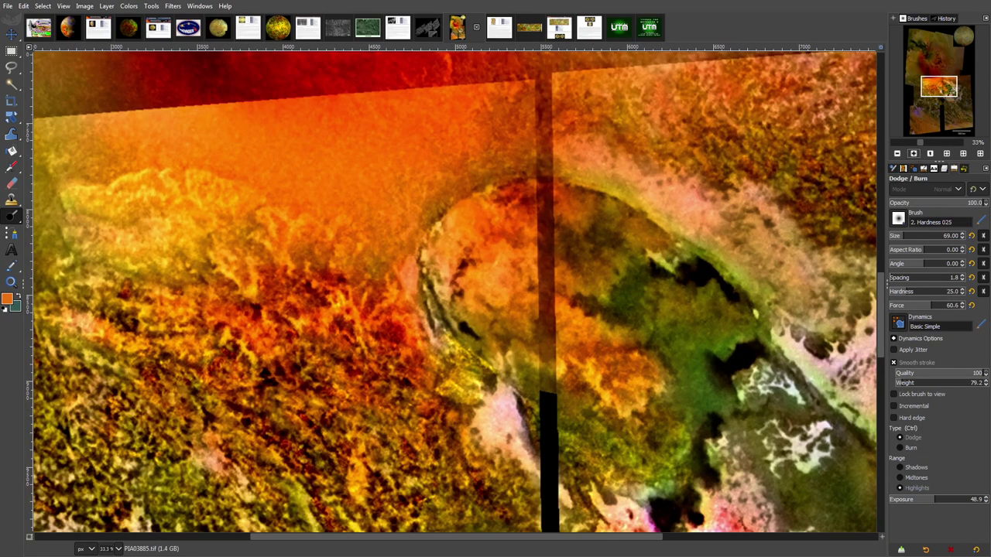
drag(881, 278, 872, 367)
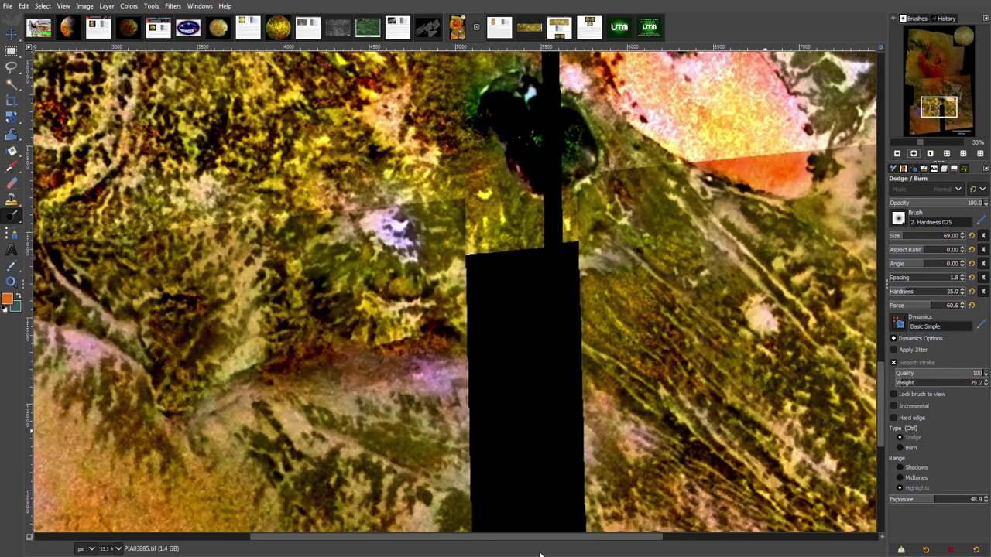
drag(531, 539, 363, 547)
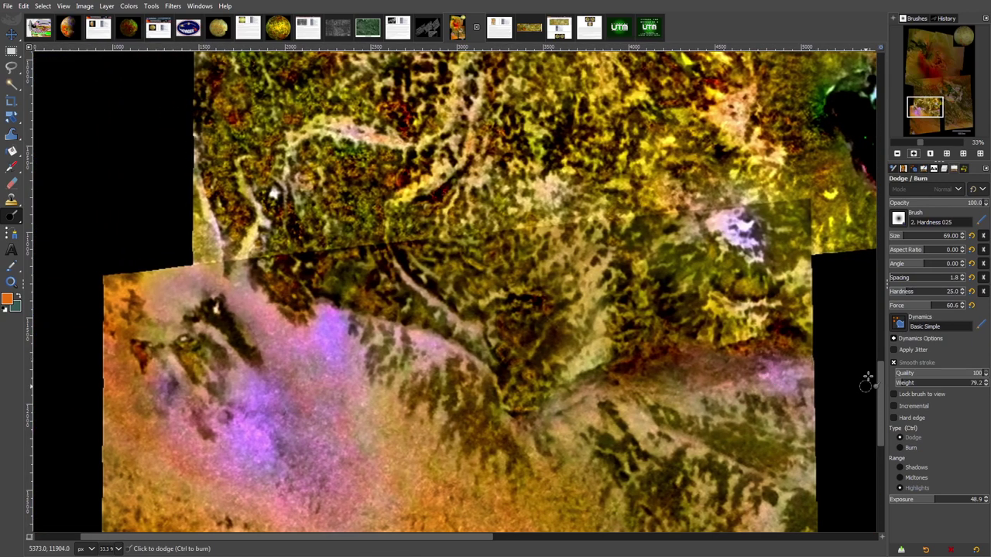
drag(884, 385, 882, 333)
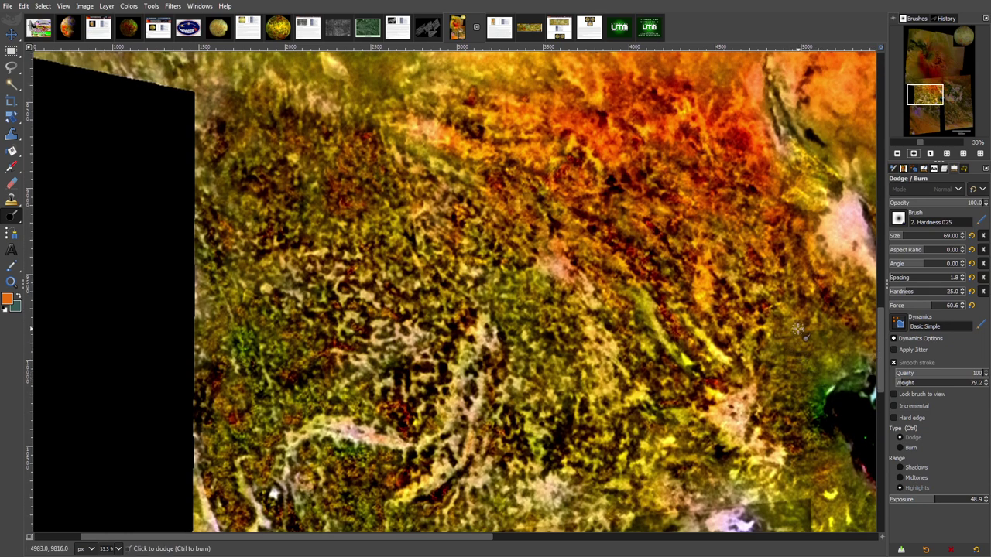
click(898, 154)
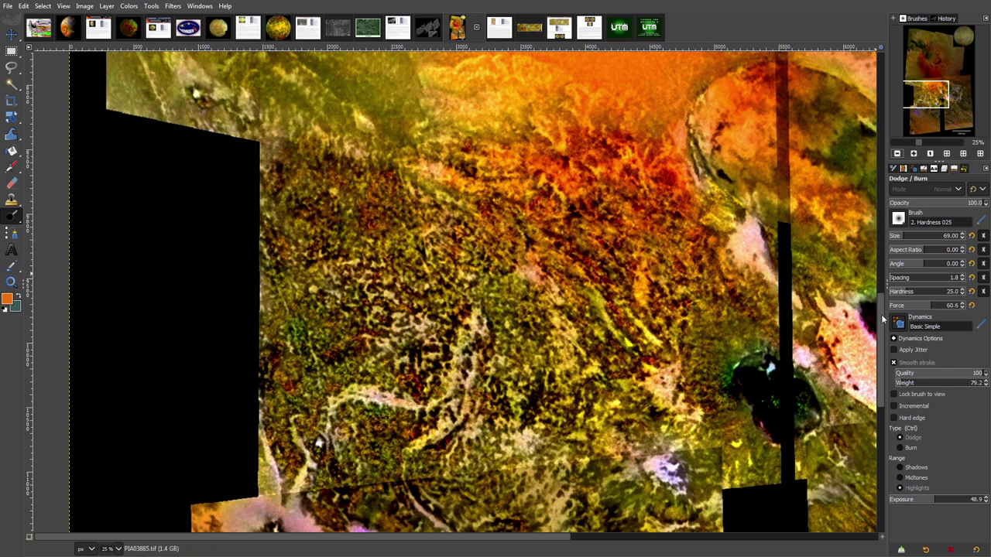
Scroll to the lower mountain terrain at 66.7% zoom and set the dodge brush size to 33.
scroll(884, 339, down, 5)
scroll(884, 339, down, 2)
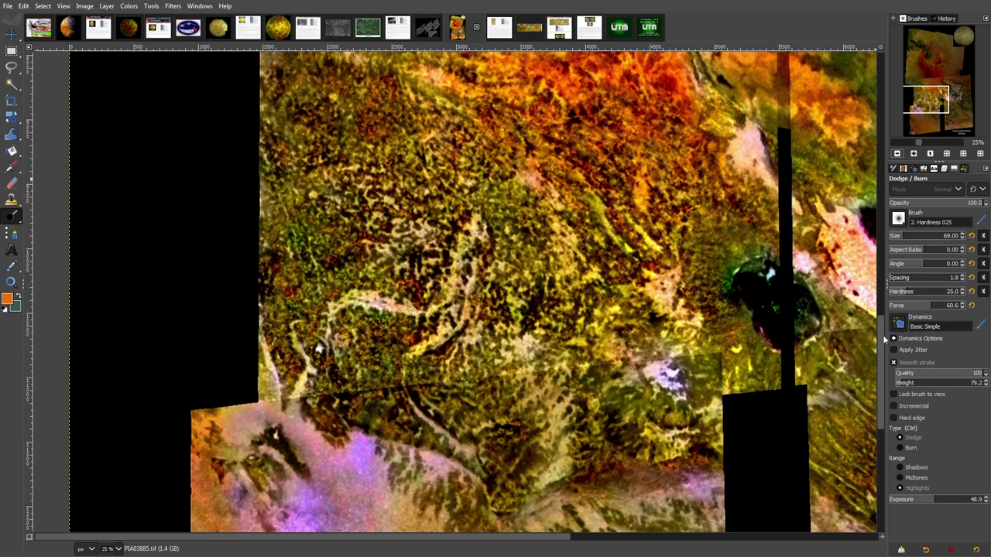
scroll(885, 340, down, 1)
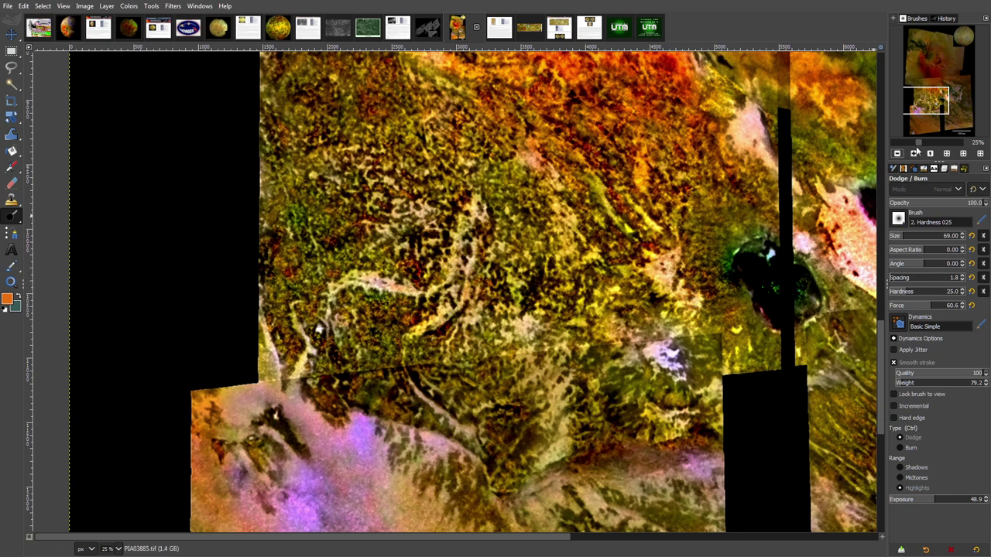
click(913, 154)
click(914, 154)
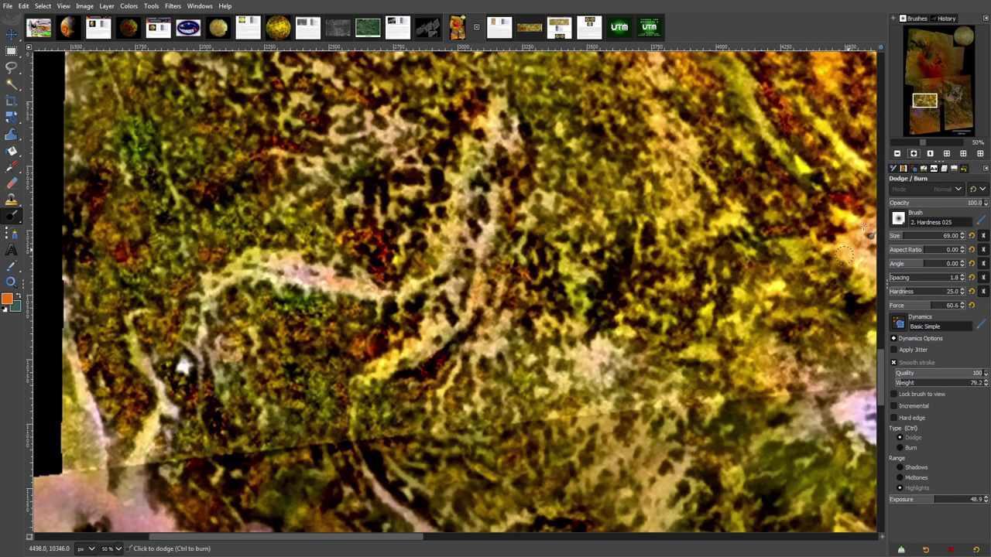
drag(411, 541, 367, 542)
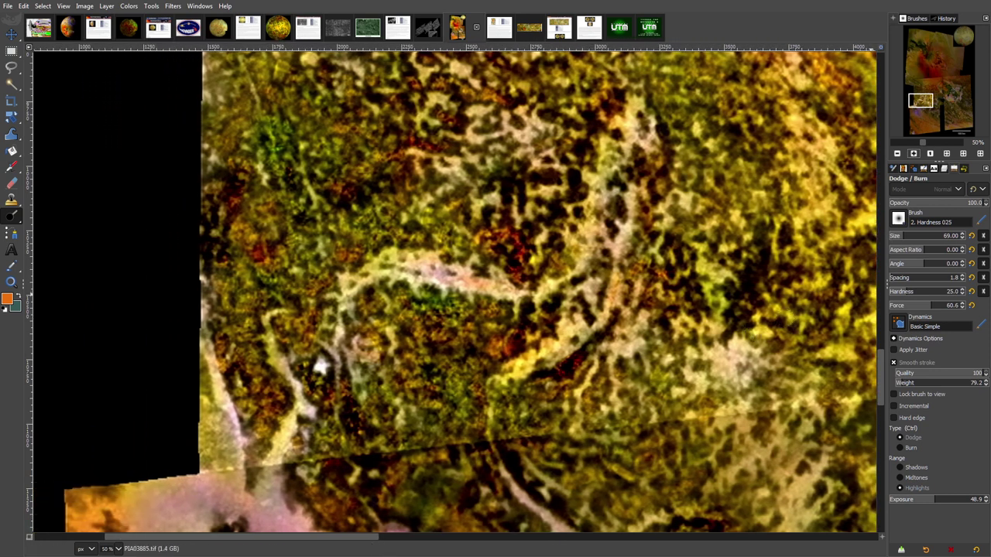
click(897, 154)
click(914, 154)
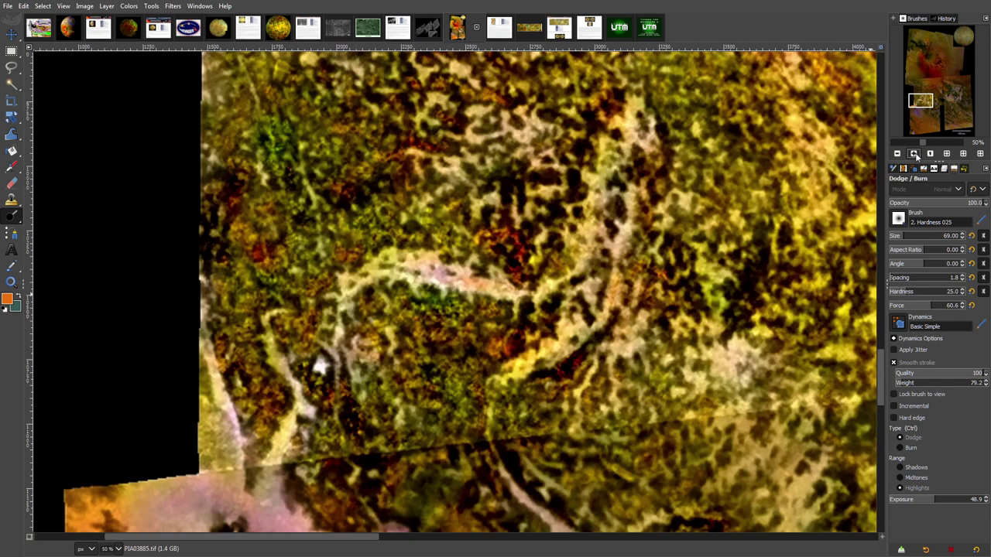
click(915, 154)
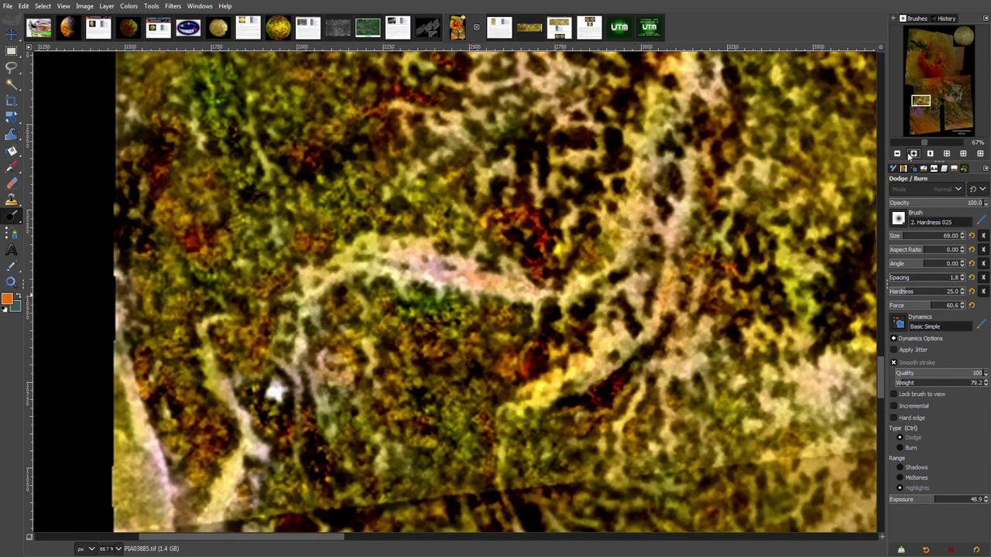
scroll(881, 364, down, 3)
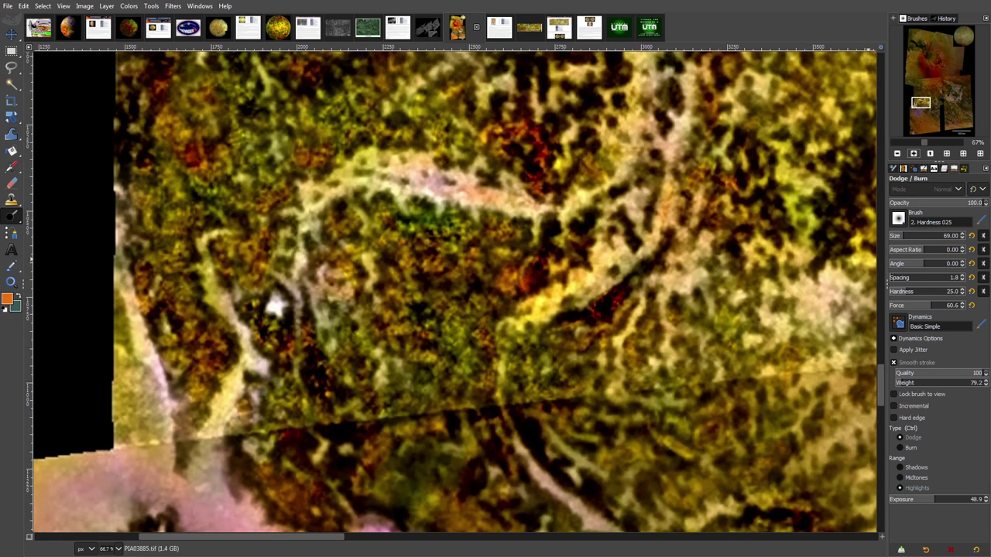
click(896, 236)
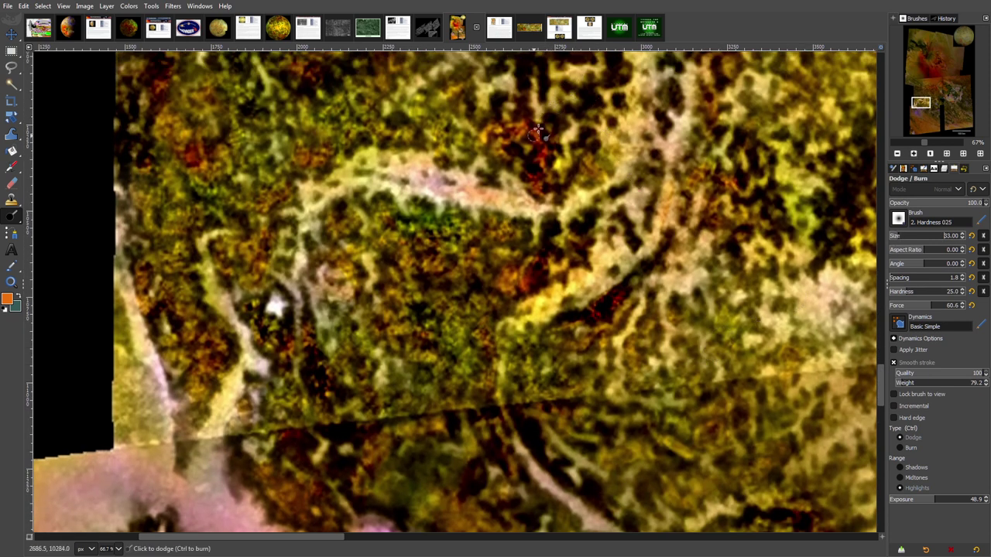
Dodge a small patch of mountain terrain, scroll down, and raise the exposure to 75.8.
mouse_move(522, 123)
mouse_down()
mouse_move(538, 160)
mouse_move(556, 155)
mouse_move(538, 138)
mouse_up()
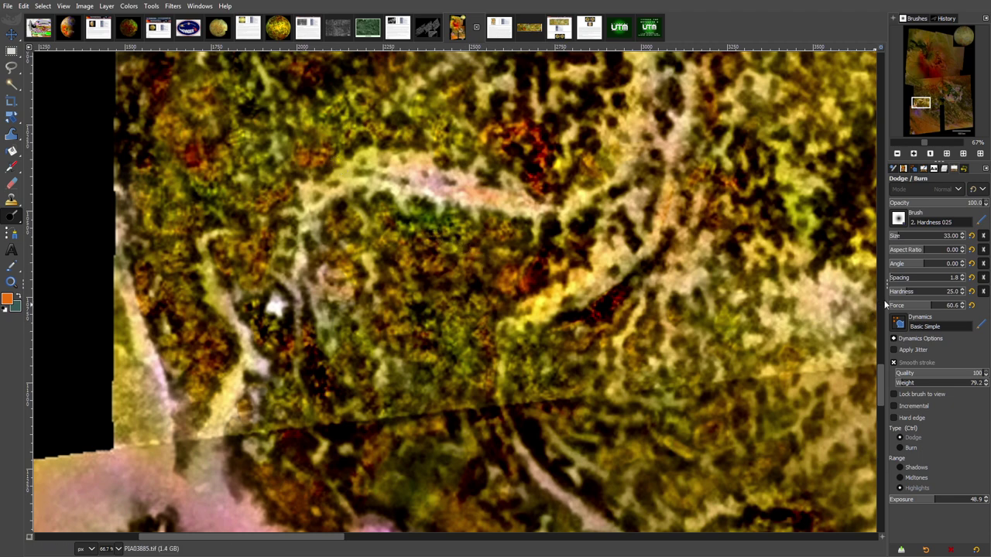
drag(879, 375, 881, 403)
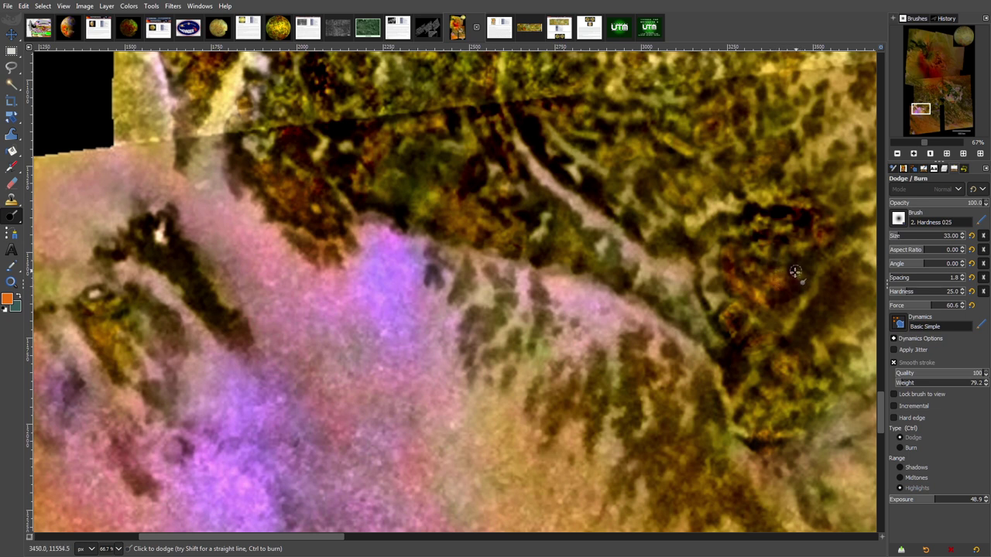
click(962, 499)
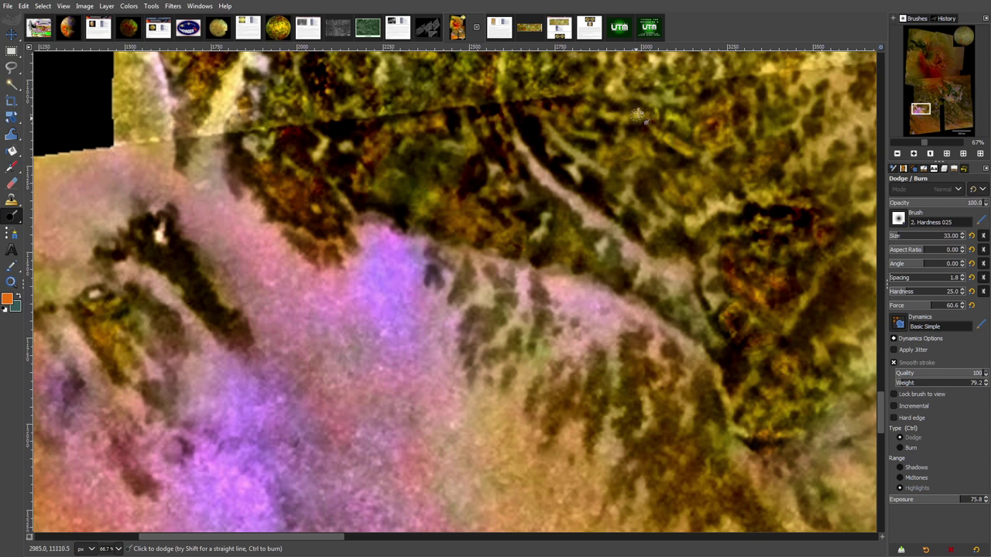
Dodge a short stroke and a patch of the mottled yellow-green terrain, zooming in for detail.
mouse_move(654, 122)
mouse_down()
mouse_move(626, 147)
mouse_move(656, 159)
mouse_move(659, 189)
mouse_move(568, 115)
mouse_up()
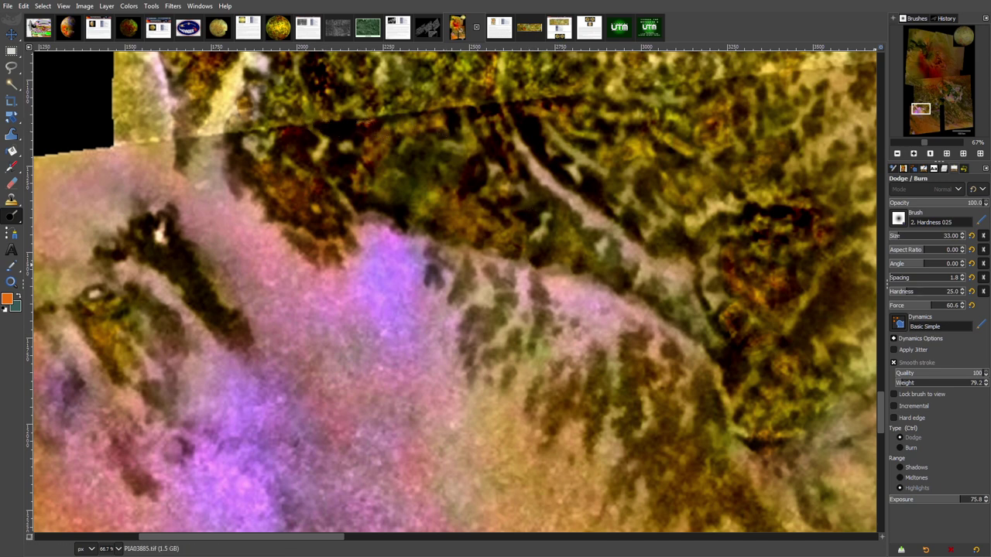
scroll(880, 403, up, 1)
drag(878, 402, 878, 391)
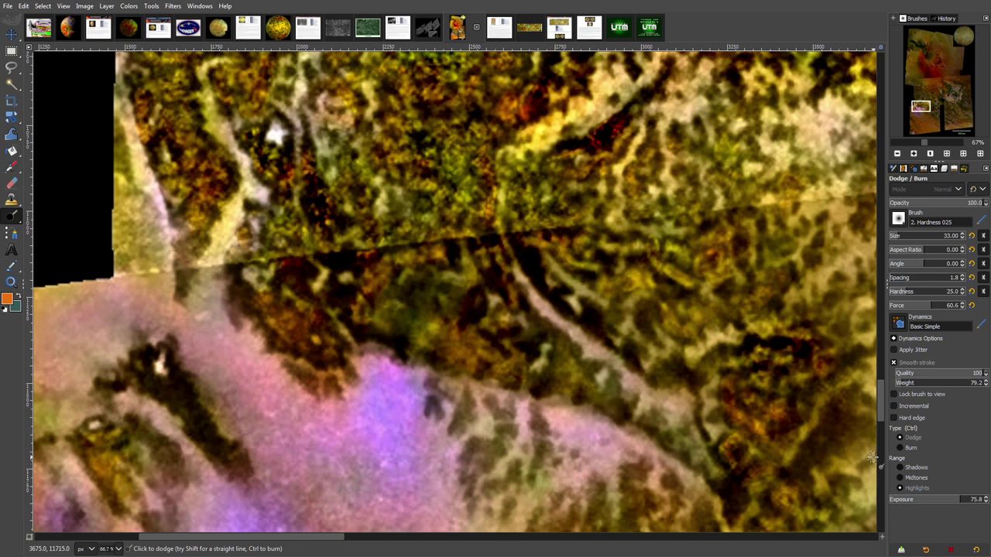
click(898, 154)
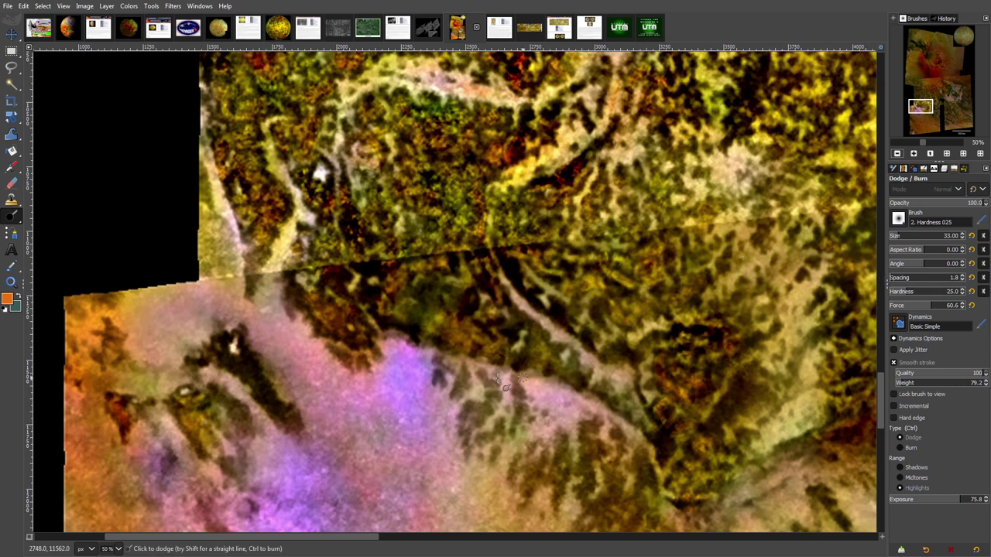
drag(878, 391, 884, 326)
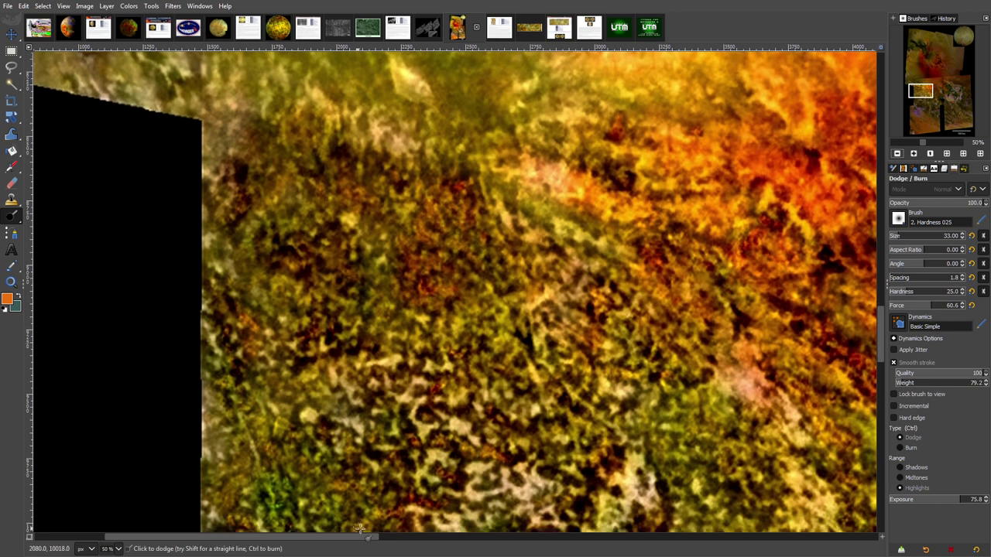
drag(361, 540, 484, 555)
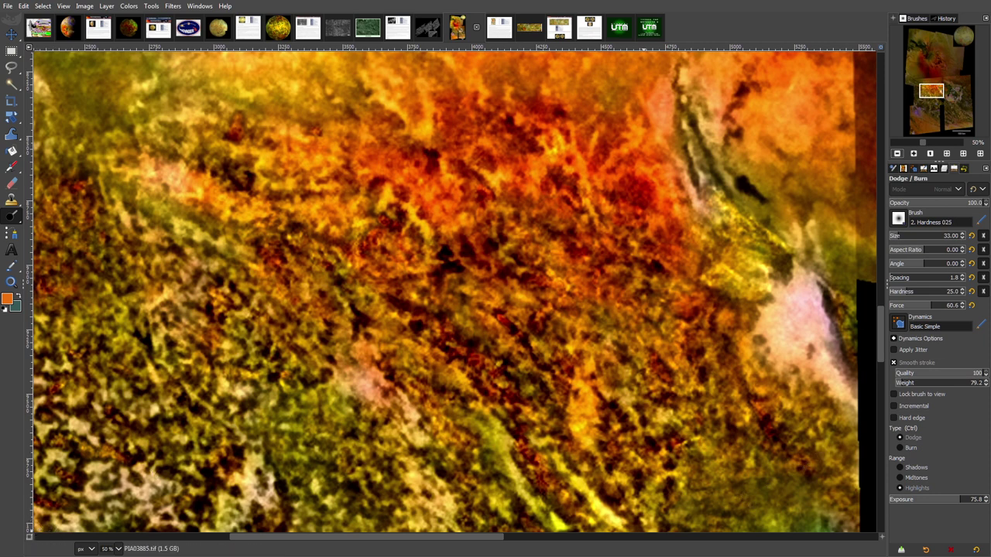
drag(465, 542, 418, 550)
scroll(880, 356, down, 4)
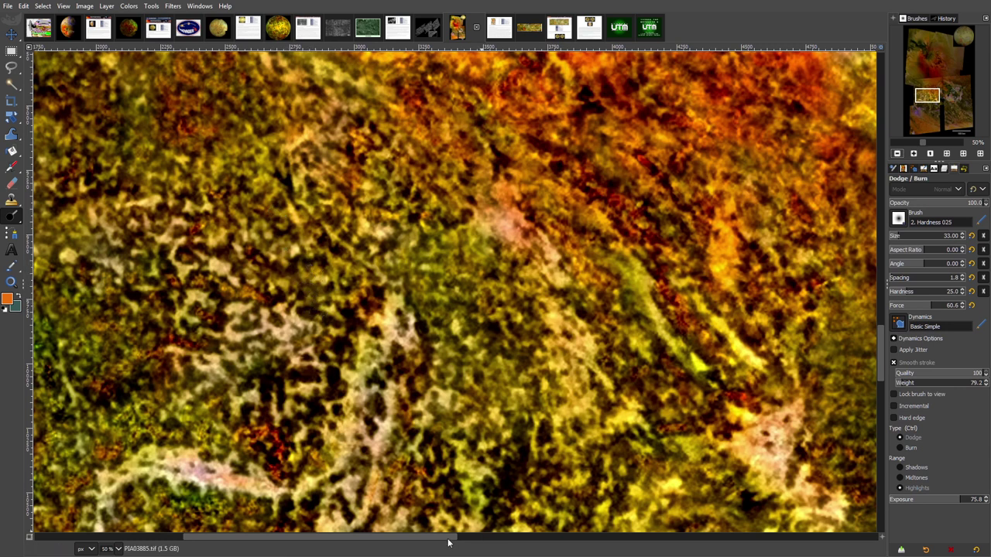
drag(449, 538, 406, 537)
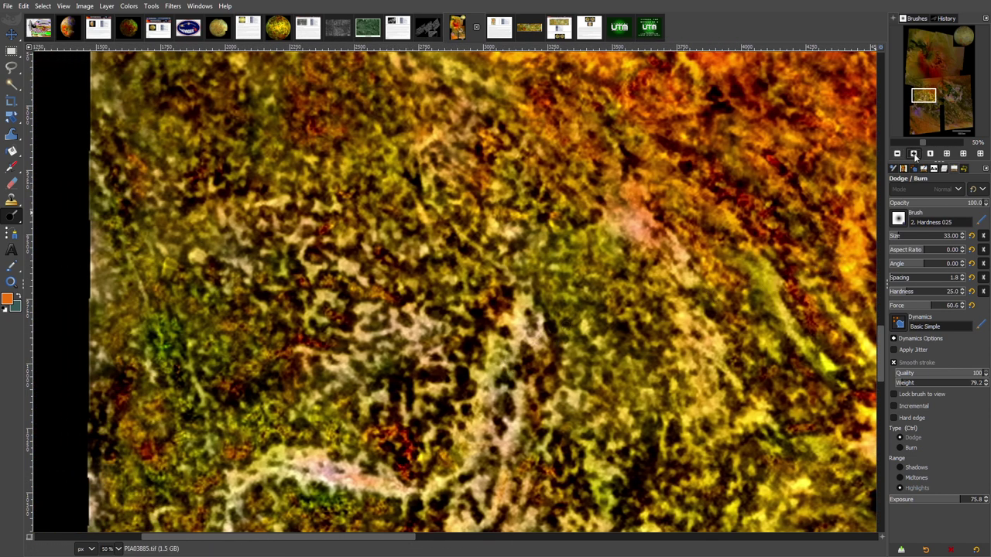
click(913, 154)
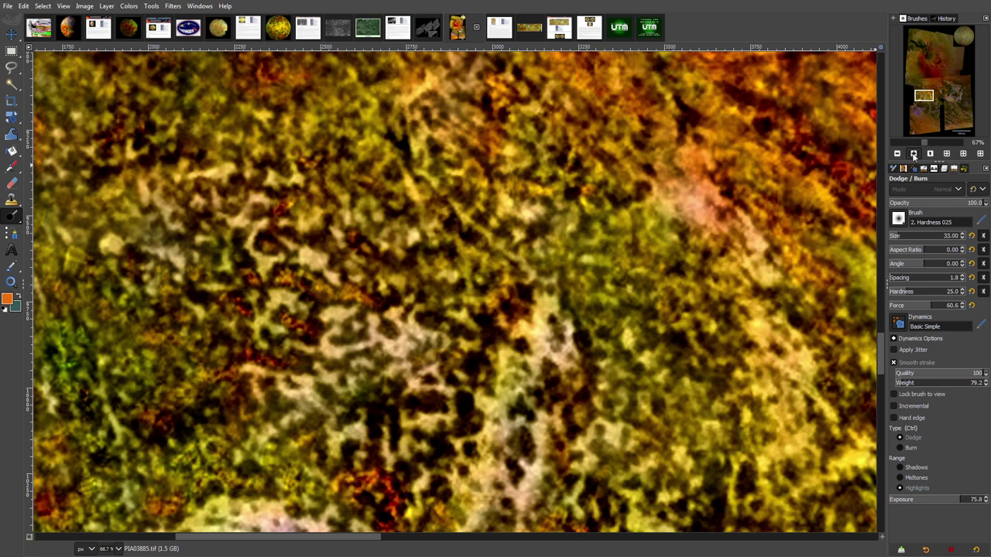
click(913, 155)
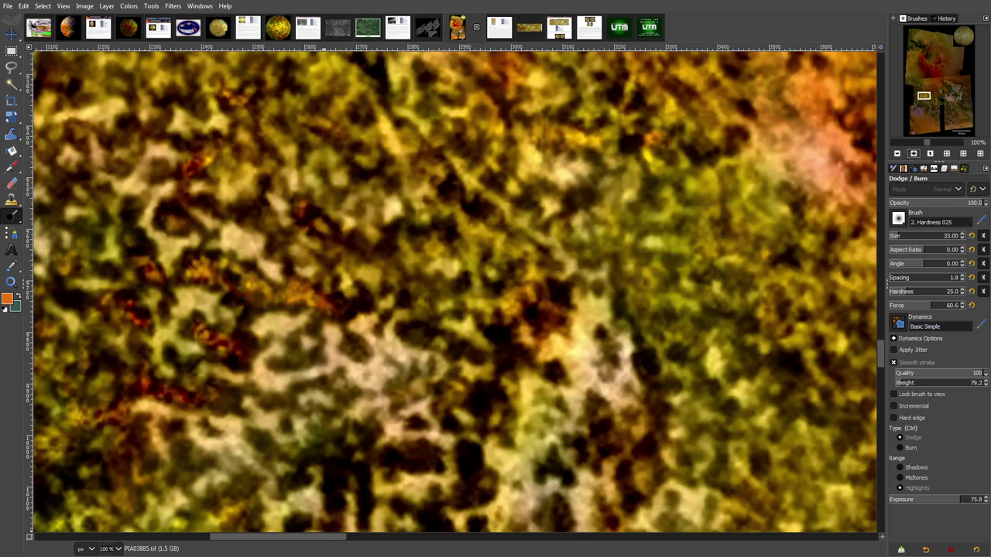
drag(329, 541, 298, 552)
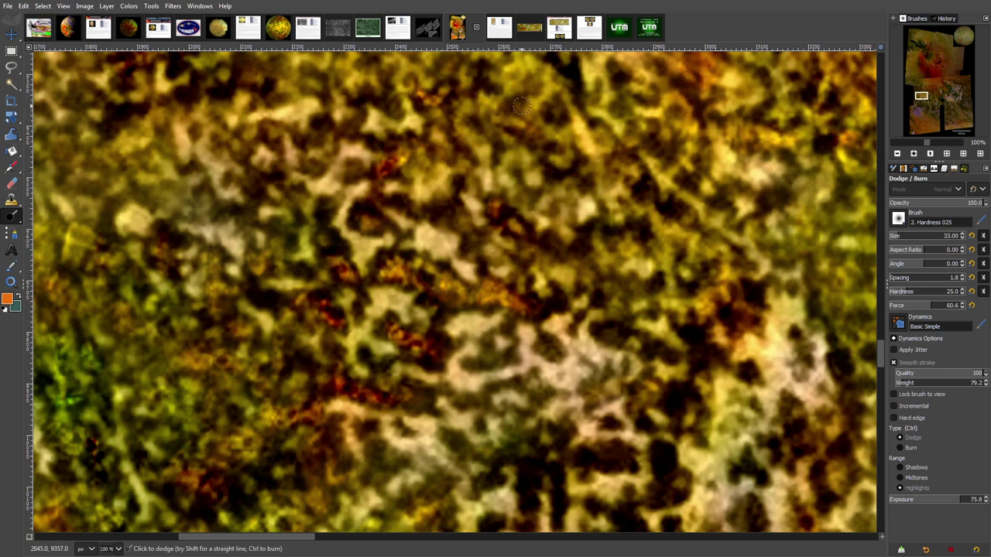
drag(523, 114, 558, 163)
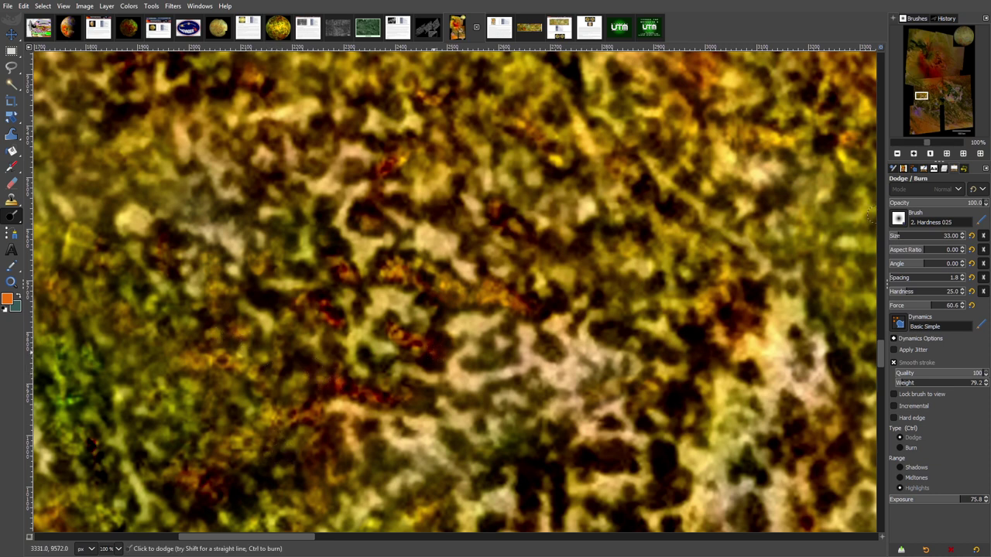
Brighten the terrain left of the dark crater with a long dodge stroke.
click(897, 155)
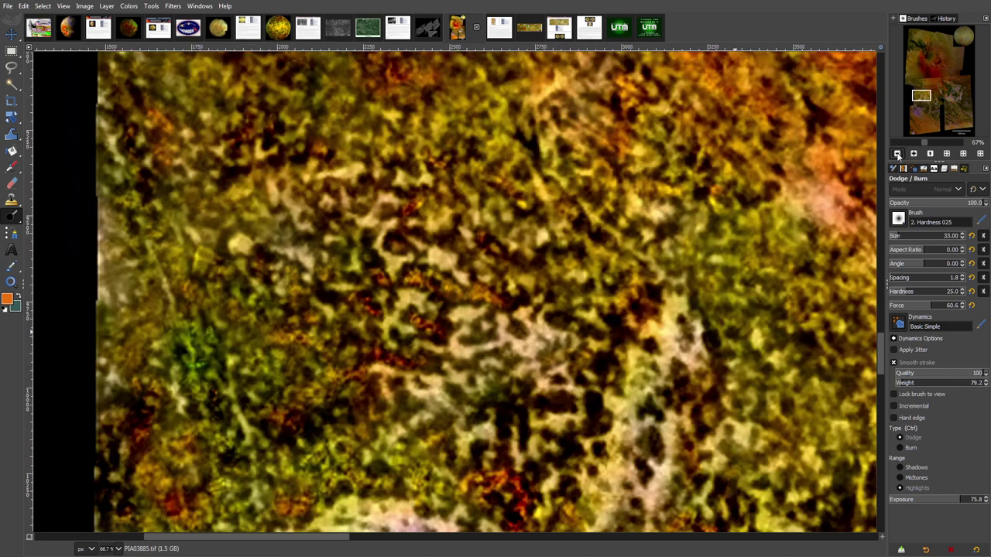
click(897, 154)
click(897, 154)
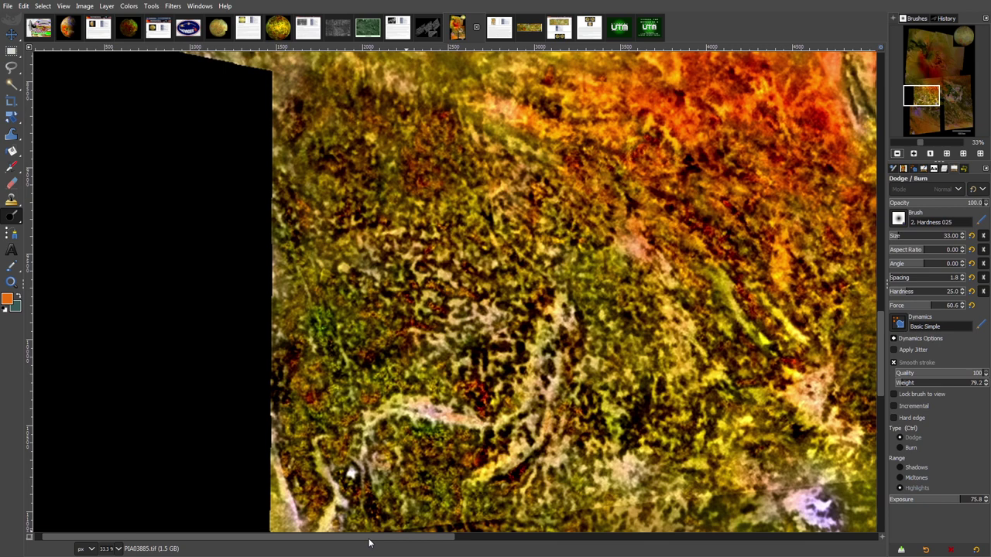
drag(369, 541, 558, 554)
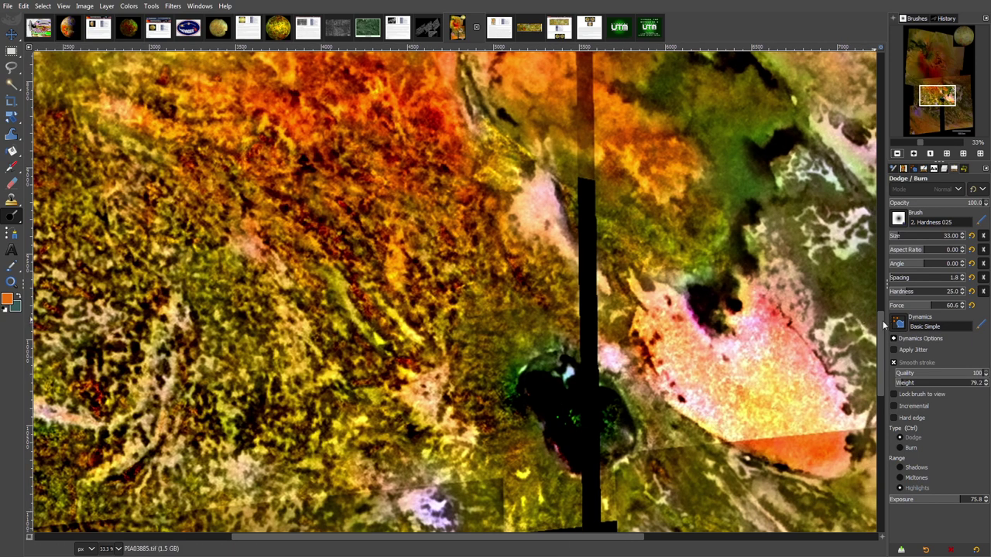
drag(882, 314, 883, 365)
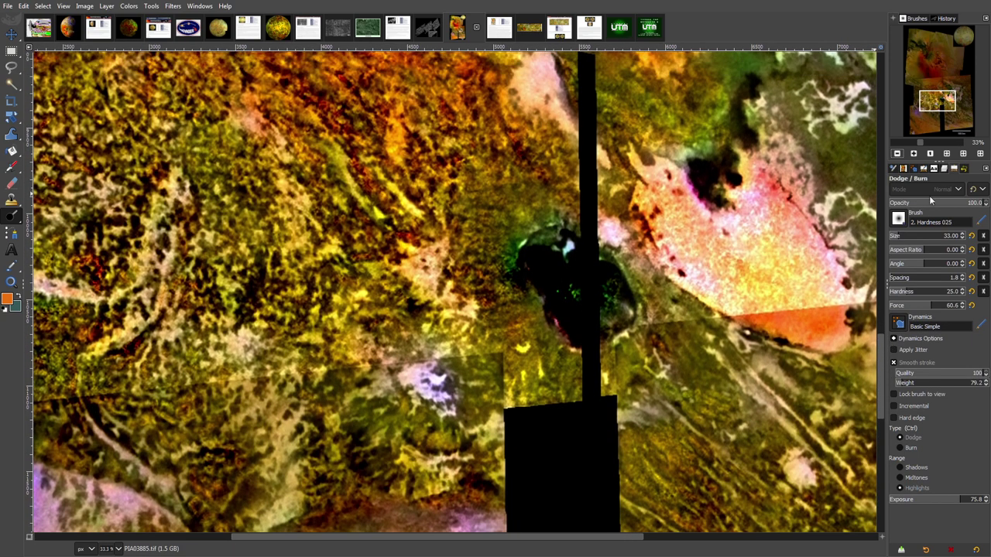
click(915, 154)
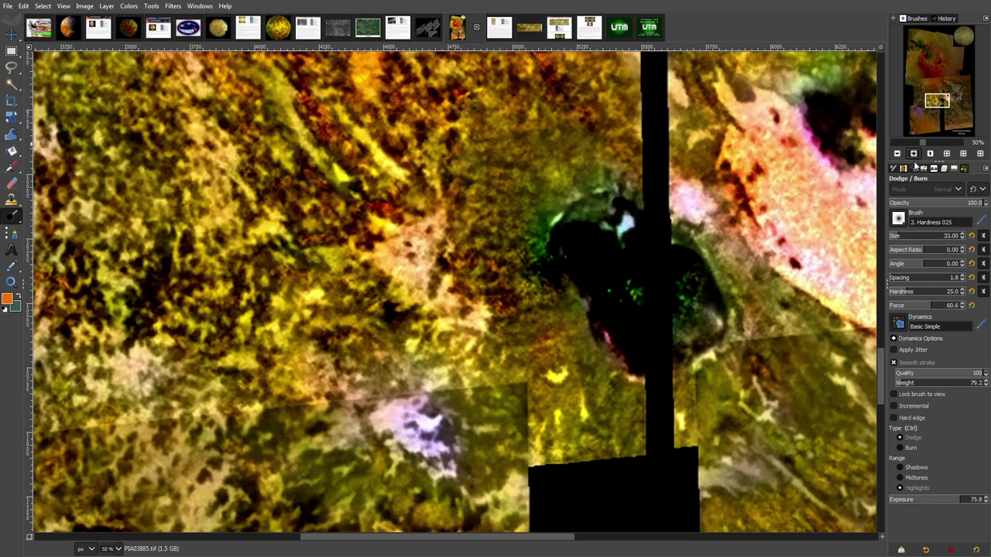
click(914, 155)
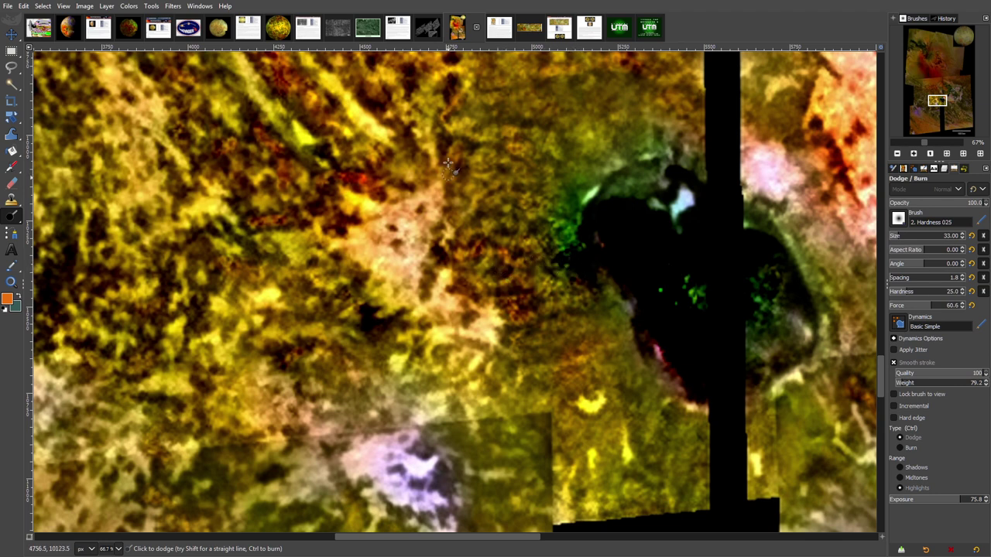
mouse_move(450, 214)
mouse_down()
mouse_move(458, 147)
mouse_move(446, 151)
mouse_move(438, 128)
mouse_move(451, 140)
mouse_move(398, 125)
mouse_move(419, 161)
mouse_move(347, 165)
mouse_move(342, 143)
mouse_move(320, 146)
mouse_move(330, 150)
mouse_move(327, 131)
mouse_move(286, 102)
mouse_move(305, 98)
mouse_move(292, 72)
mouse_move(272, 69)
mouse_move(277, 91)
mouse_move(302, 77)
mouse_up()
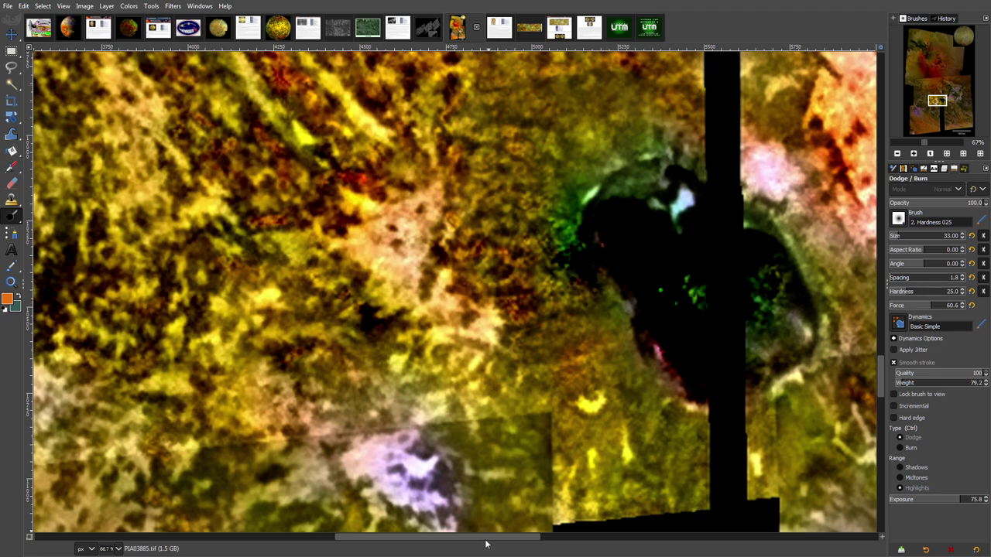
drag(488, 539, 523, 547)
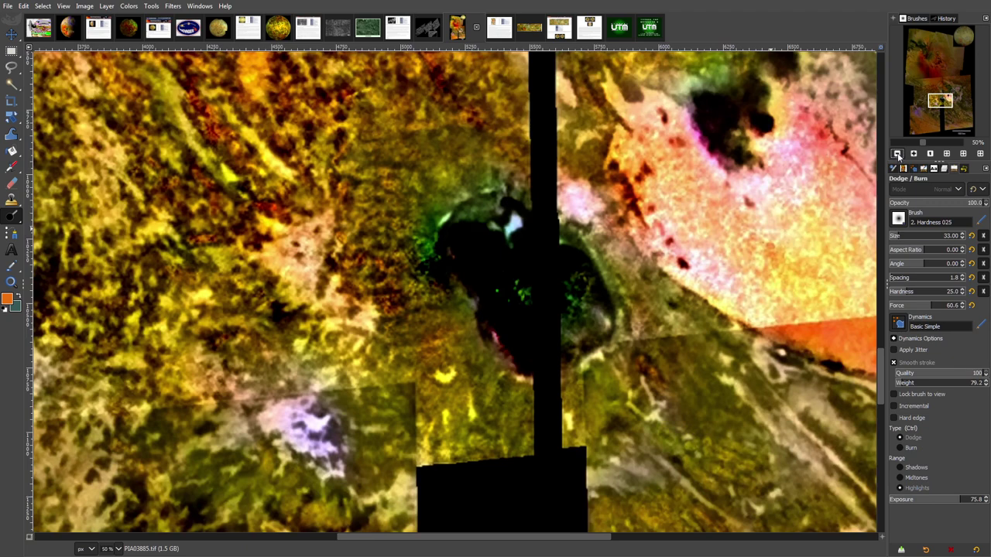
click(897, 154)
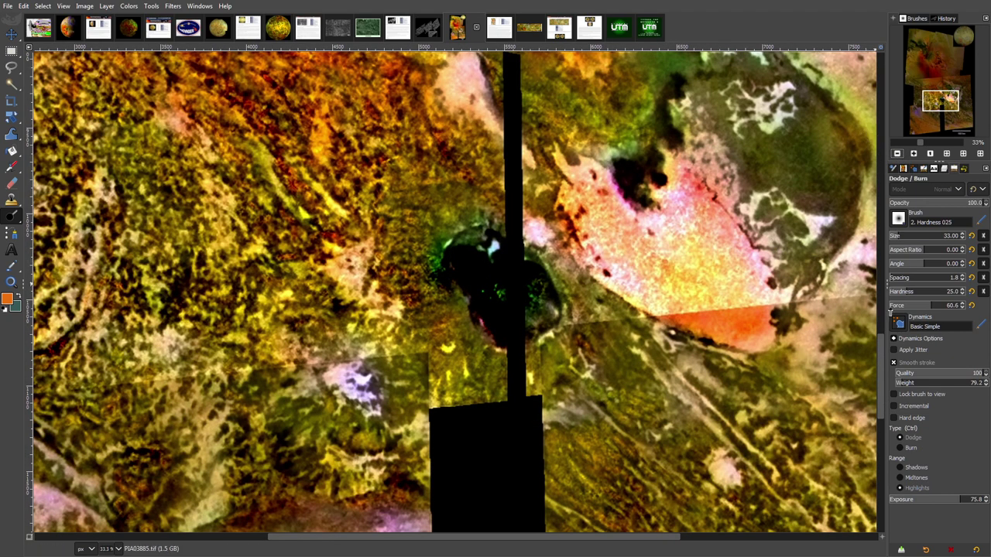
drag(880, 352, 880, 307)
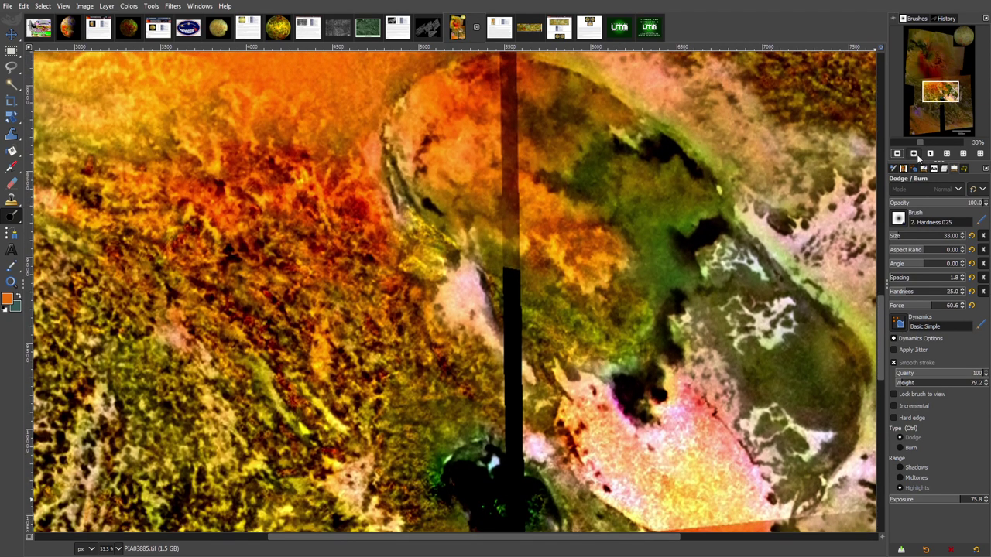
Enlarge the dodge brush to 82 and lighten the green area right of the black strip.
click(914, 155)
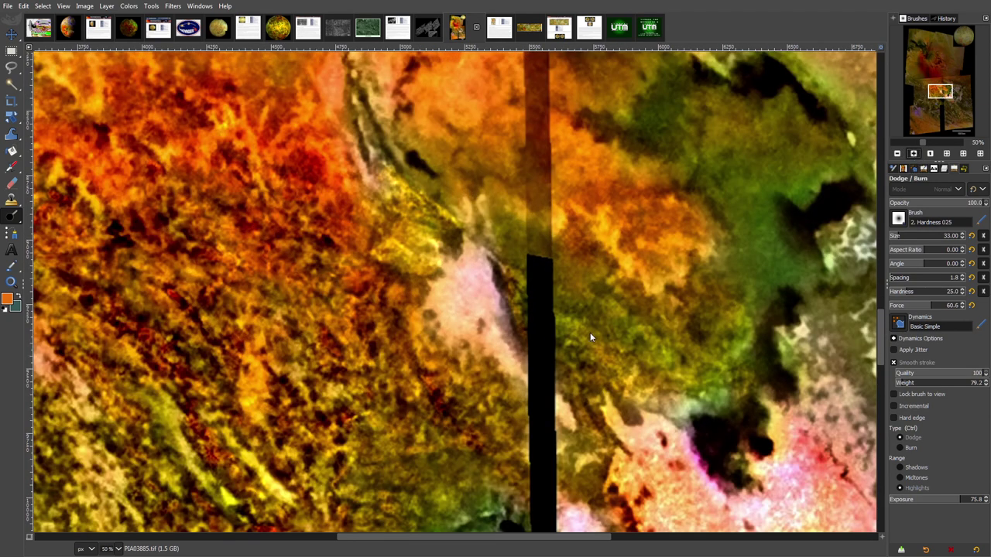
key(plus)
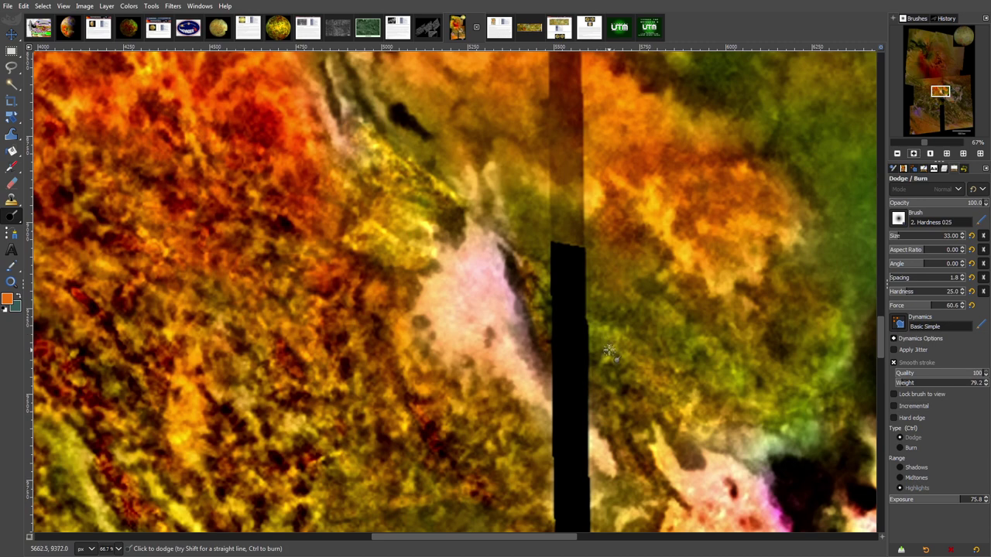
click(904, 236)
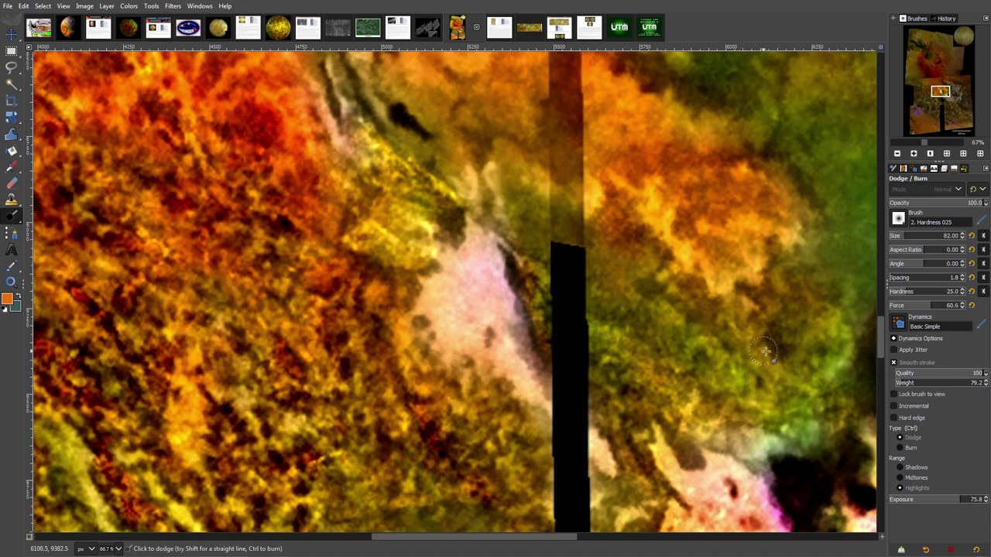
mouse_move(711, 352)
mouse_down()
mouse_move(672, 327)
mouse_move(672, 378)
mouse_move(597, 292)
mouse_move(632, 310)
mouse_move(621, 278)
mouse_move(641, 284)
mouse_move(638, 247)
mouse_move(709, 313)
mouse_move(747, 326)
mouse_move(776, 303)
mouse_move(782, 344)
mouse_move(811, 309)
mouse_move(813, 279)
mouse_move(776, 333)
mouse_move(785, 343)
mouse_move(841, 301)
mouse_move(599, 306)
mouse_move(619, 334)
mouse_move(636, 414)
mouse_up()
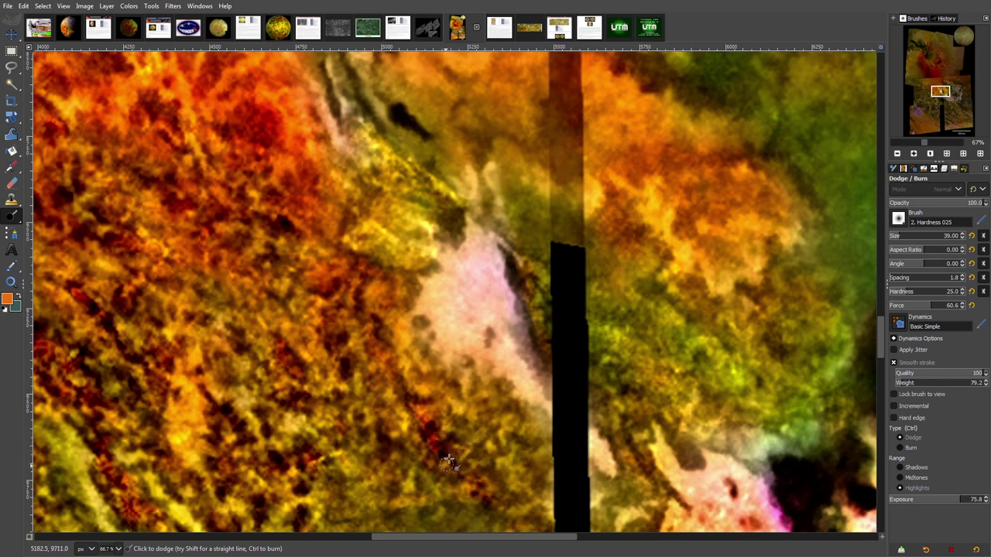
Zoom out and lighten a streak in the brown textured terrain.
click(897, 154)
click(897, 154)
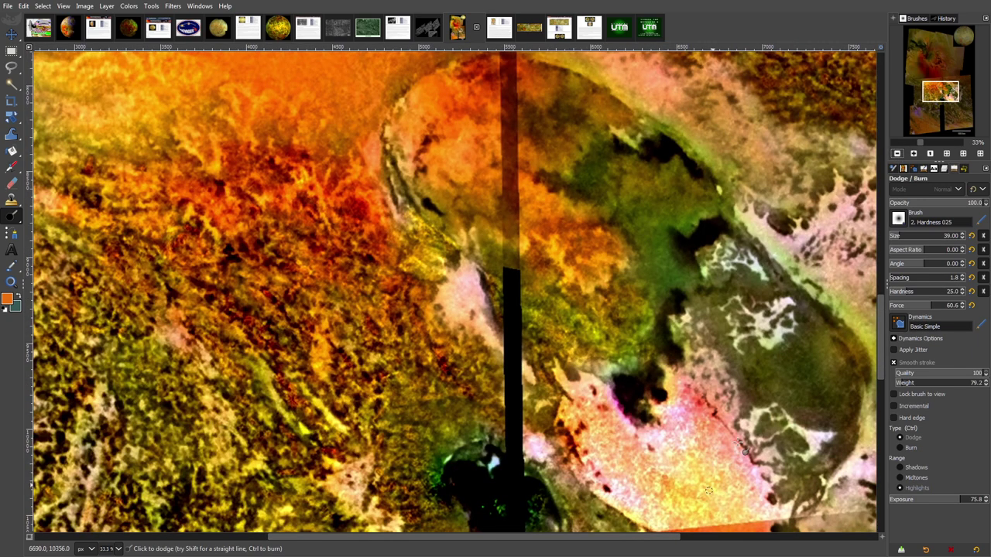
drag(655, 541, 816, 534)
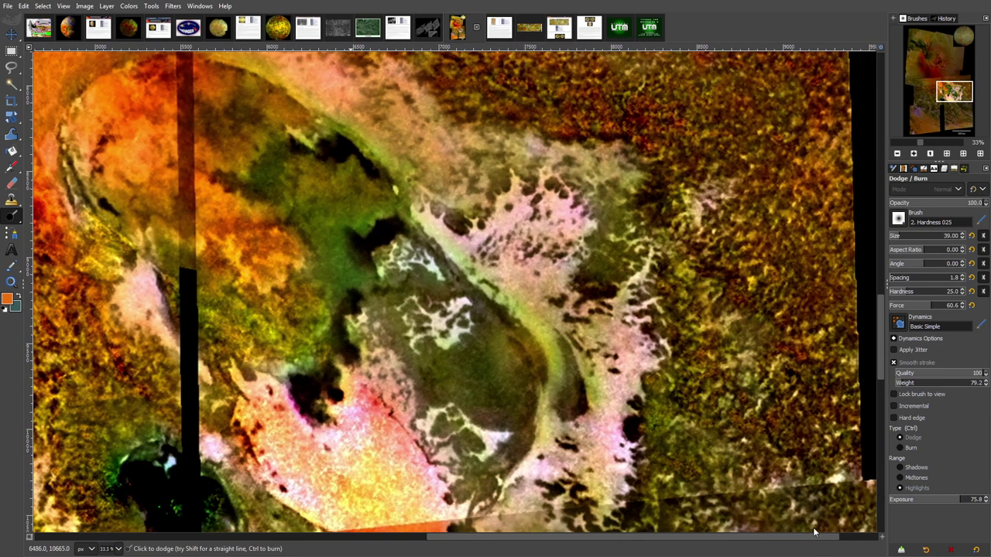
scroll(881, 353, up, 2)
drag(880, 354, 879, 321)
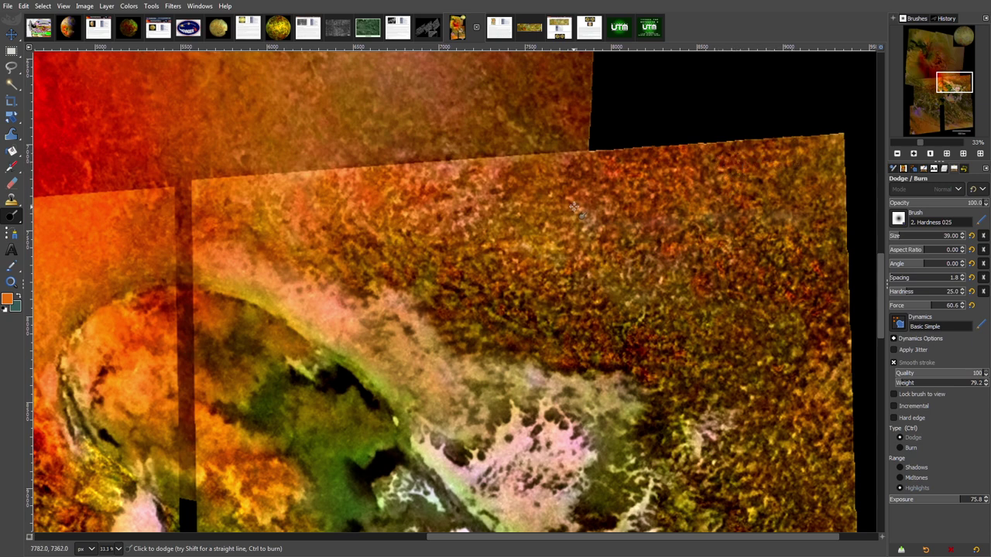
drag(574, 206, 504, 199)
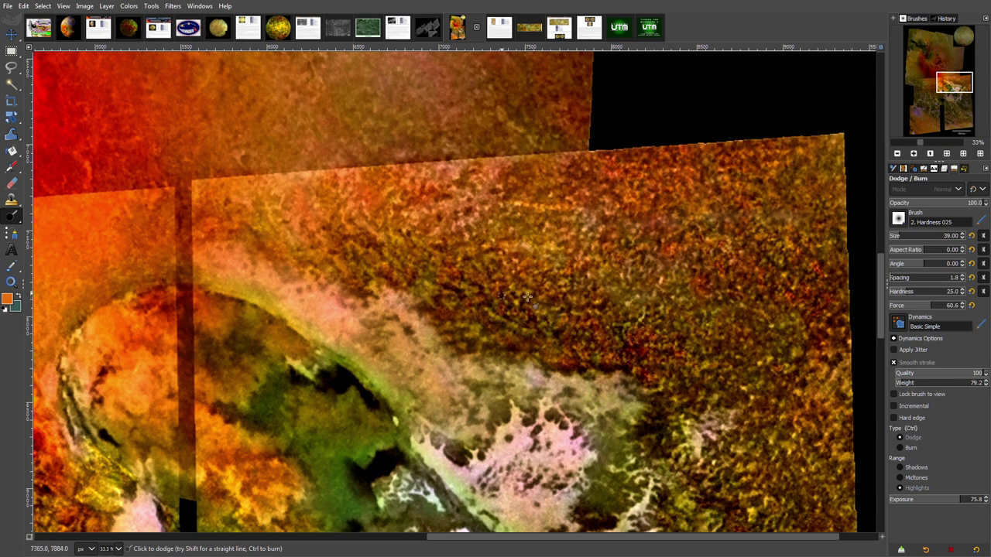
Zoom in close on the upper-right panel and dodge-lighten its mottled orange-brown surface.
click(897, 153)
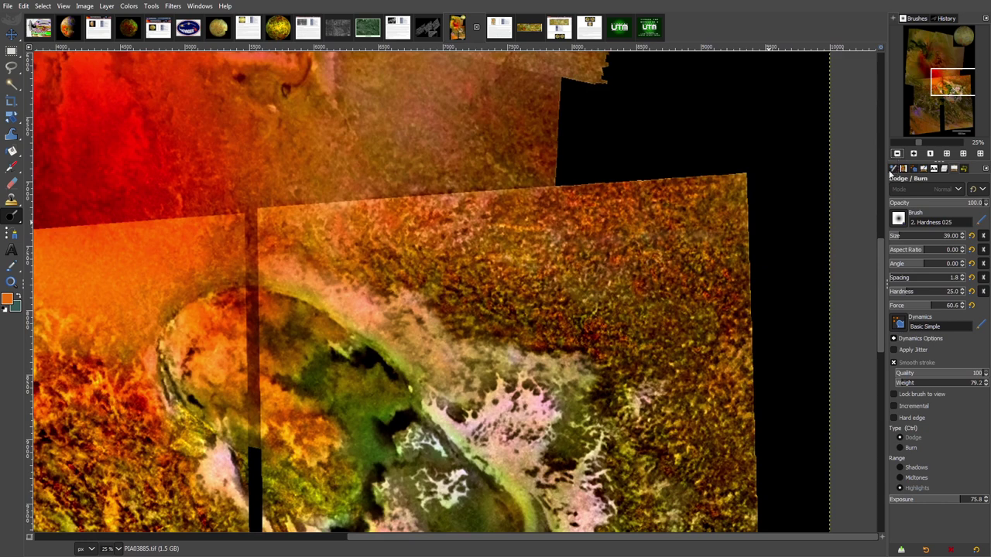
drag(883, 271, 877, 140)
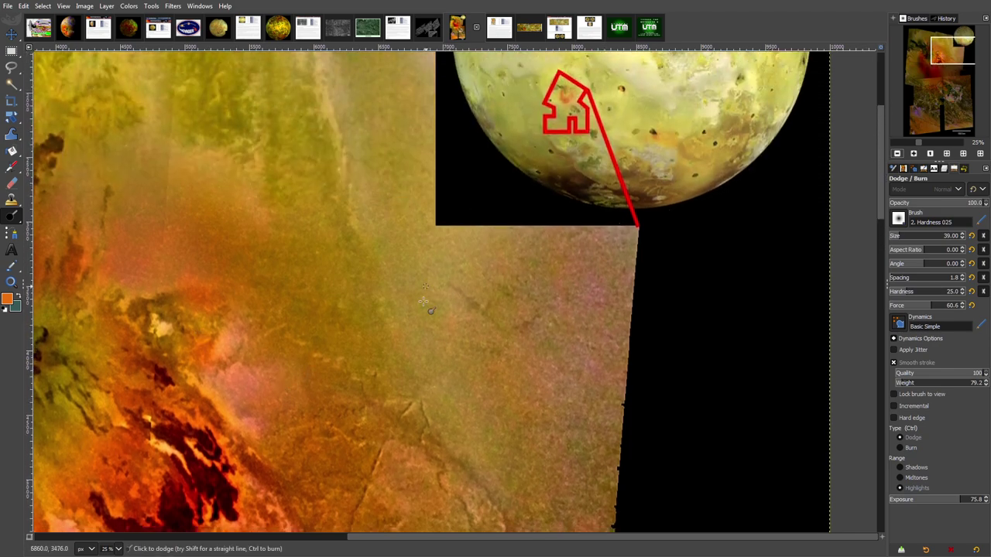
drag(882, 178, 879, 288)
click(915, 153)
click(914, 153)
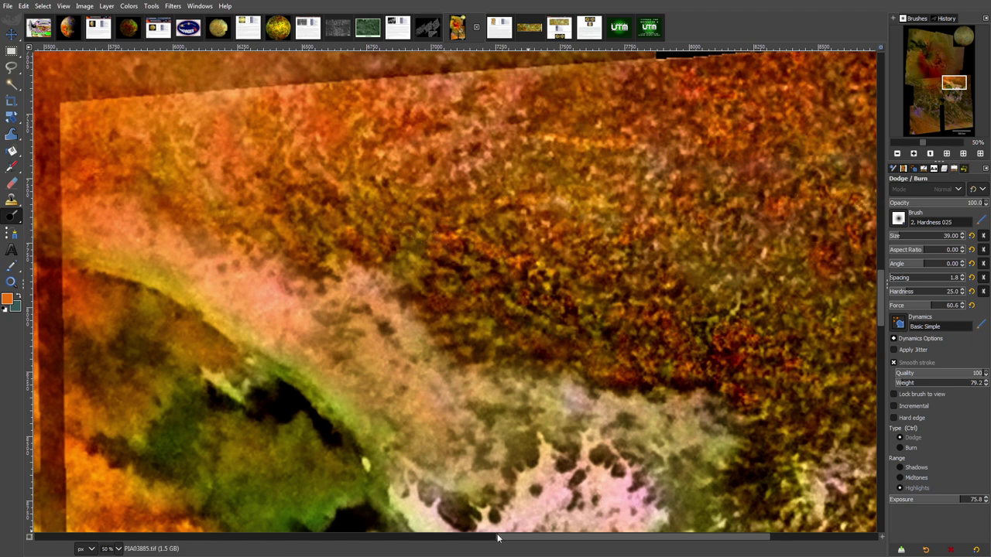
drag(500, 537, 581, 545)
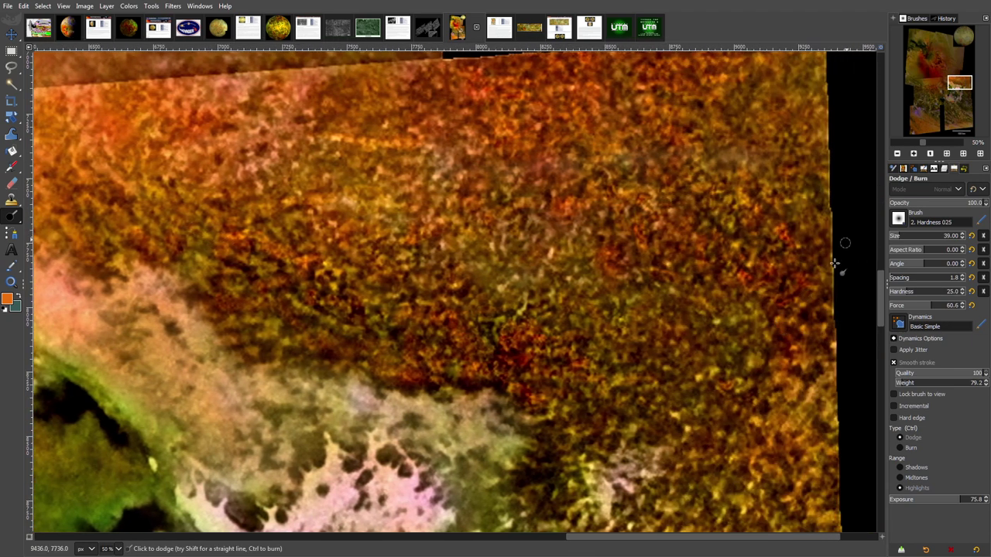
click(914, 154)
click(913, 154)
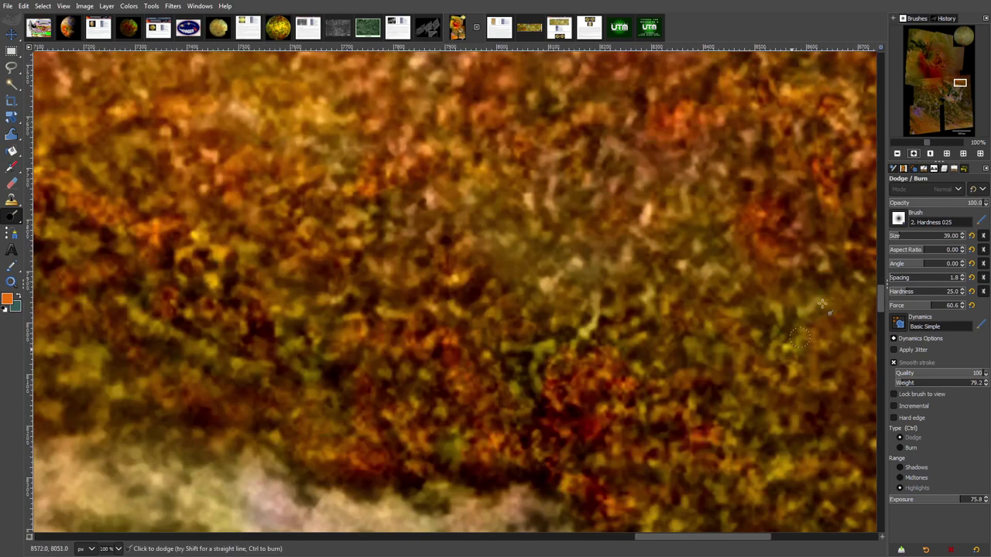
scroll(670, 527, right, 3)
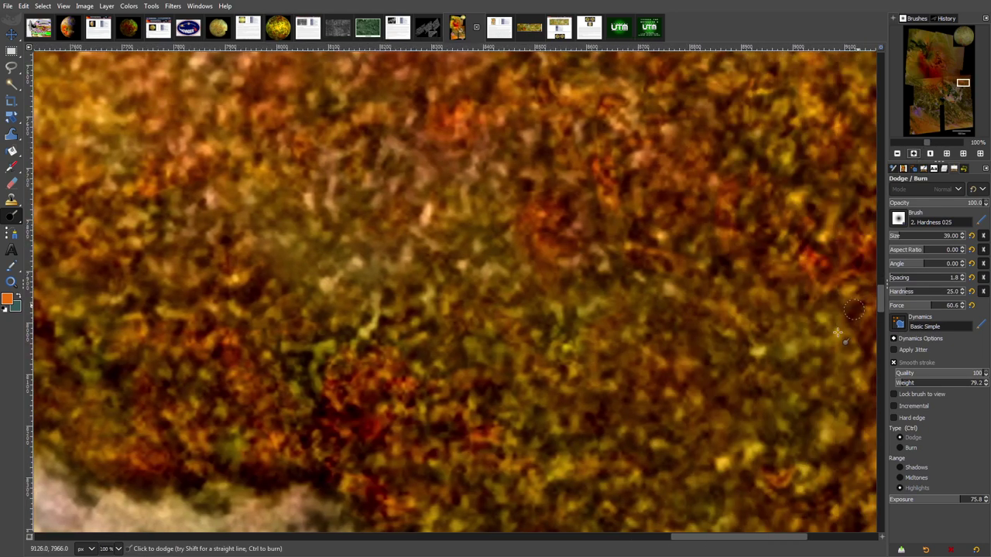
drag(883, 296, 879, 288)
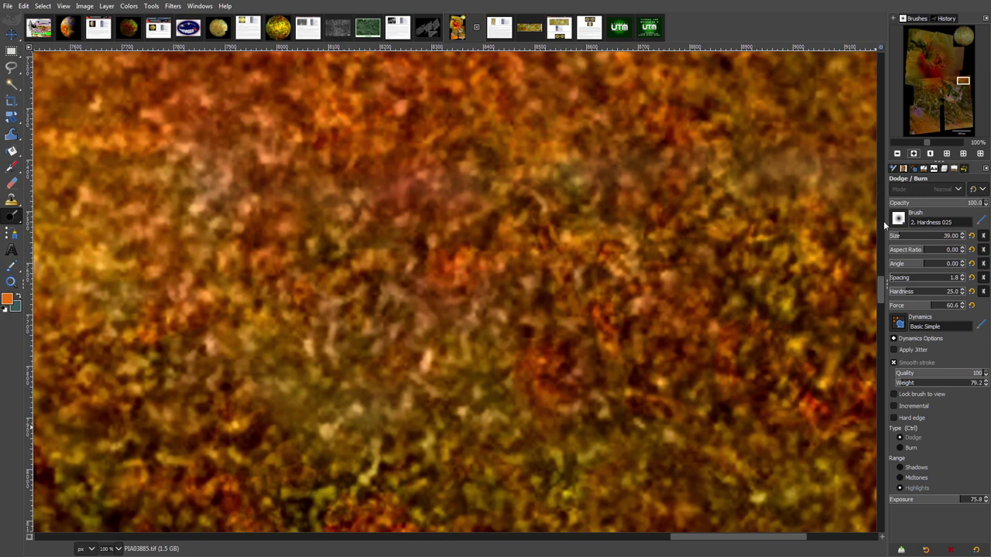
click(897, 154)
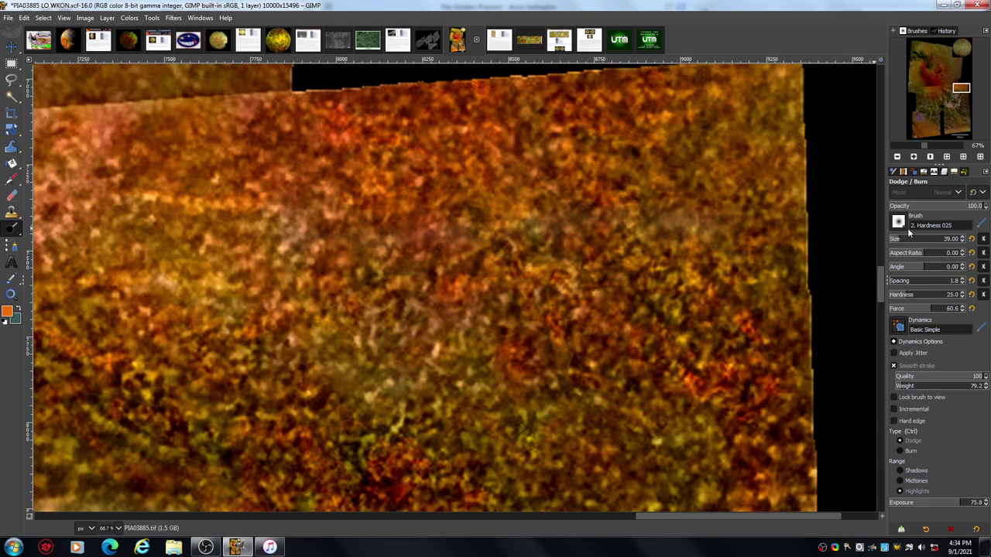
Zoom out and pan the mosaic down to the lower-left yellow-green terrain.
drag(883, 283, 881, 293)
click(898, 157)
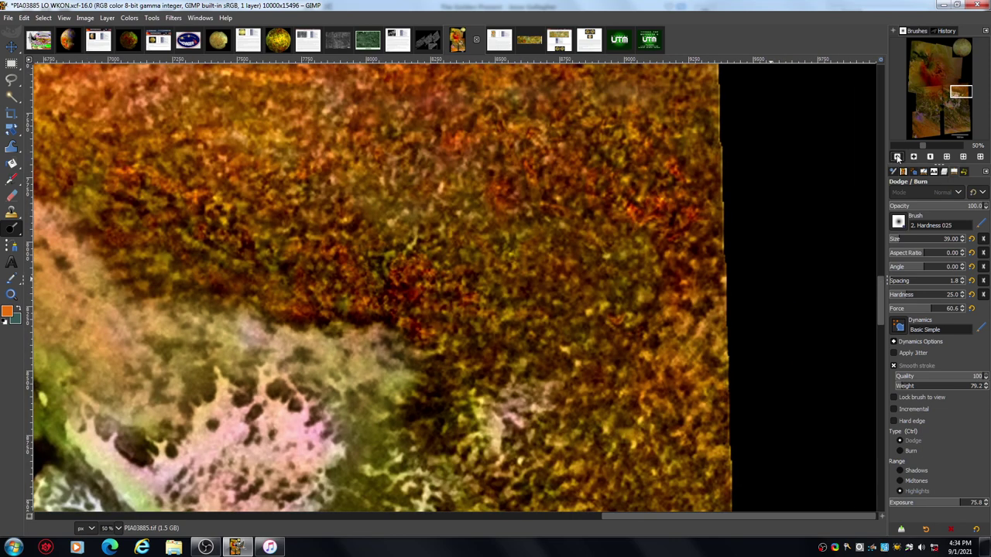
click(897, 156)
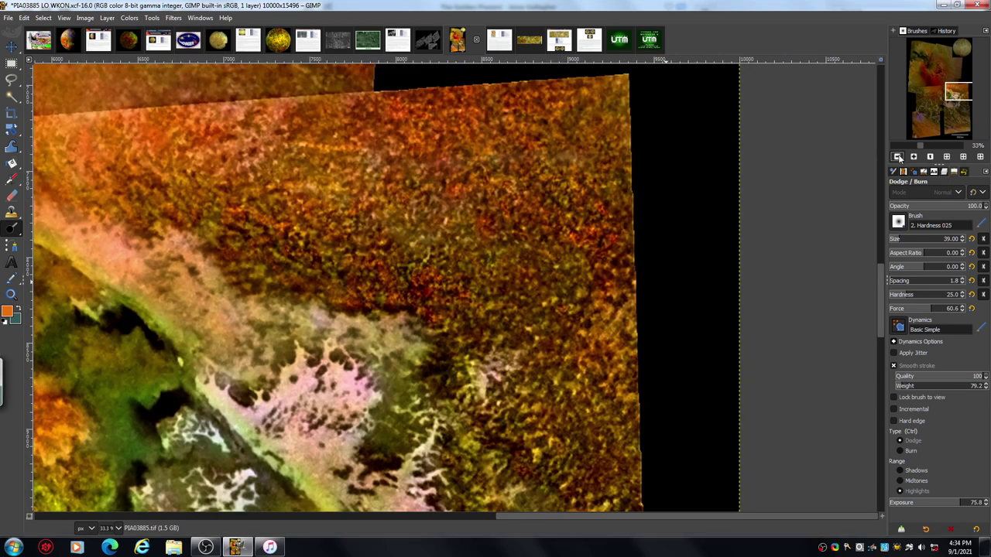
click(897, 157)
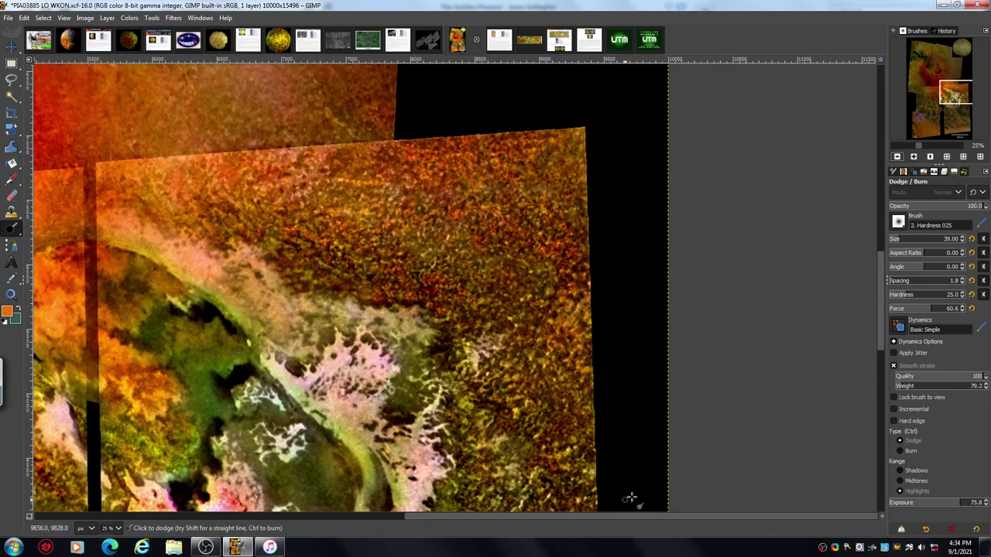
drag(623, 514, 321, 529)
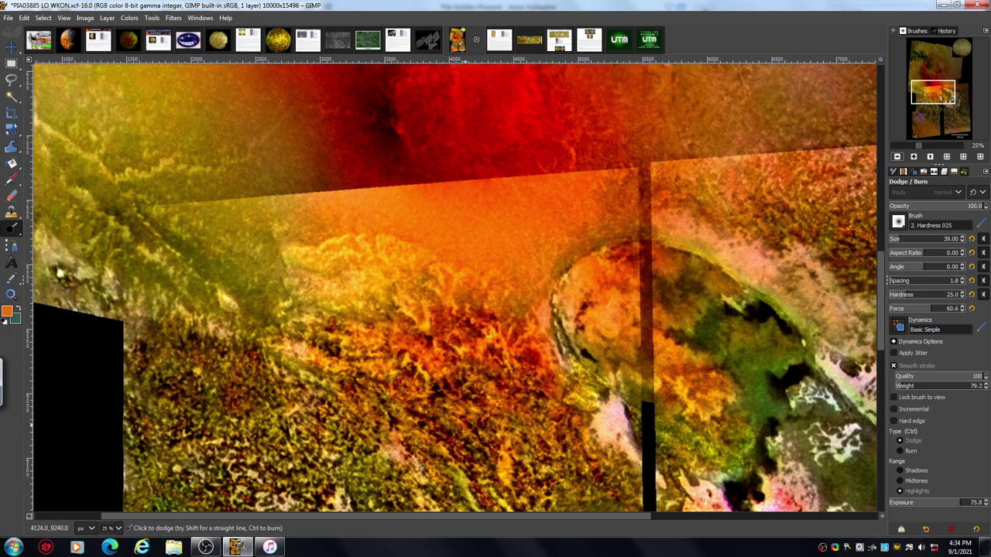
drag(882, 260, 881, 284)
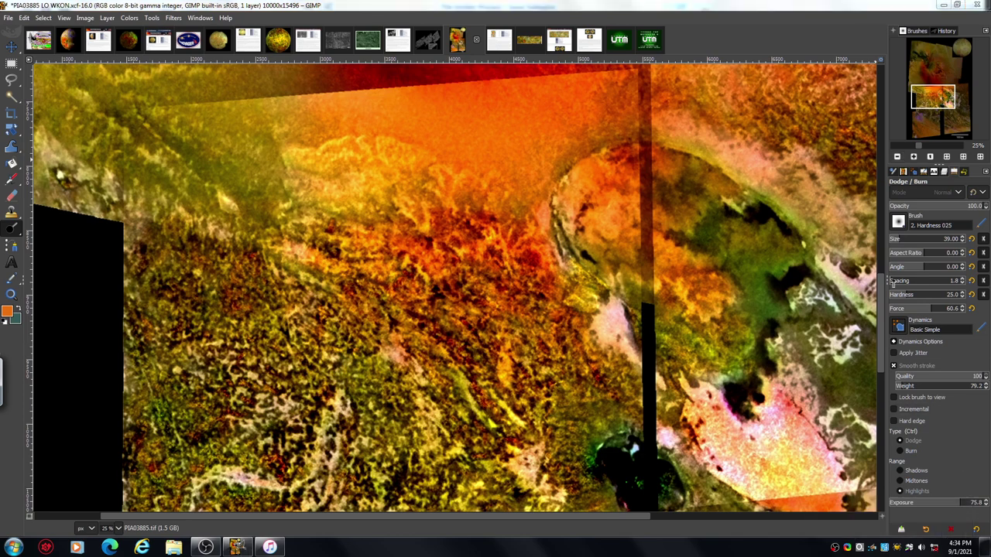
drag(880, 304, 876, 348)
drag(620, 519, 581, 525)
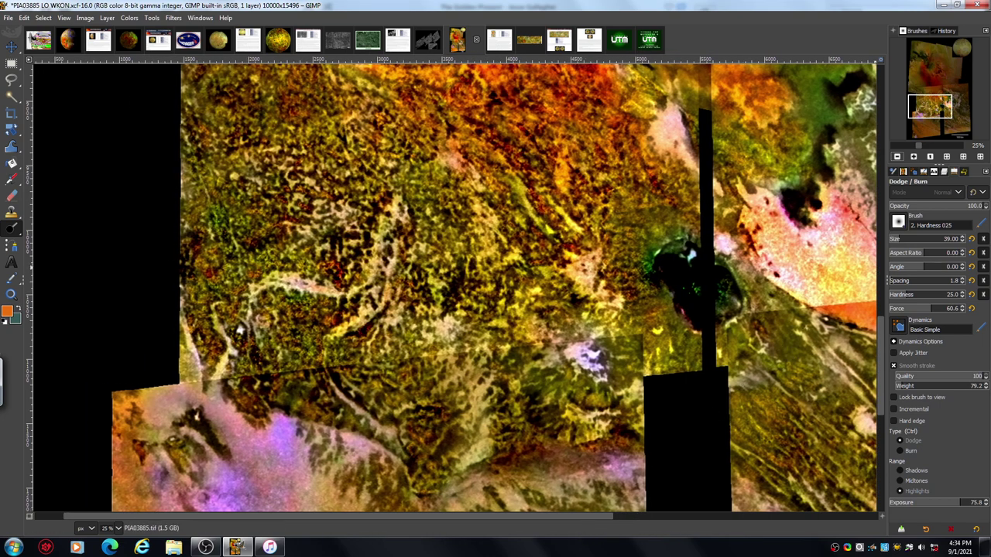
Dodge-lighten the yellow-green terrain up close, then bring up the UTM 'Thanks for watching' outro image.
click(914, 157)
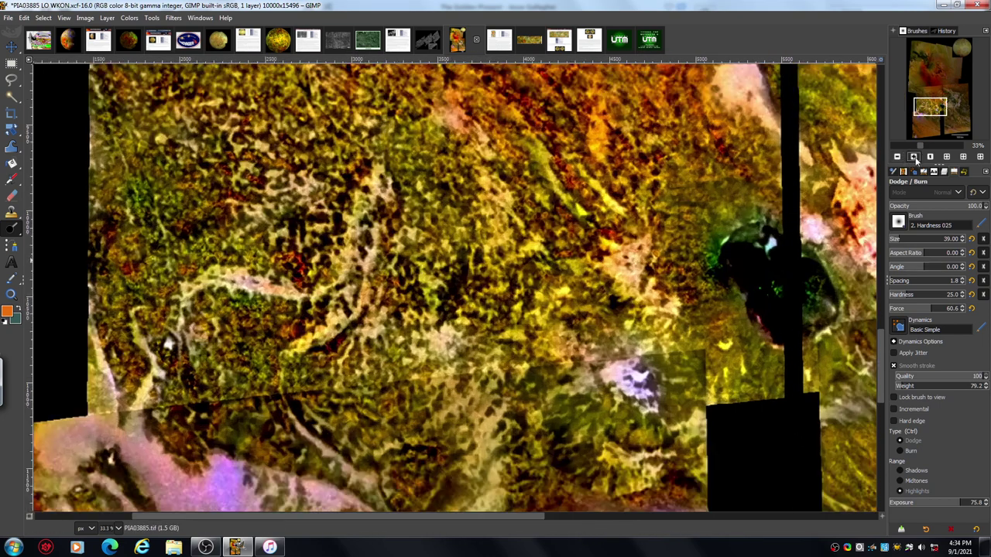
click(914, 157)
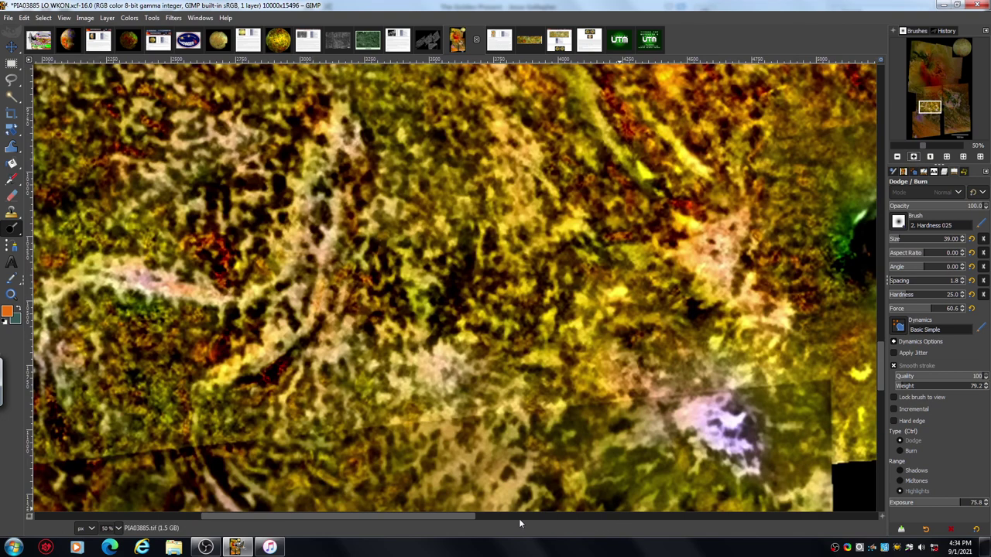
drag(466, 520, 417, 523)
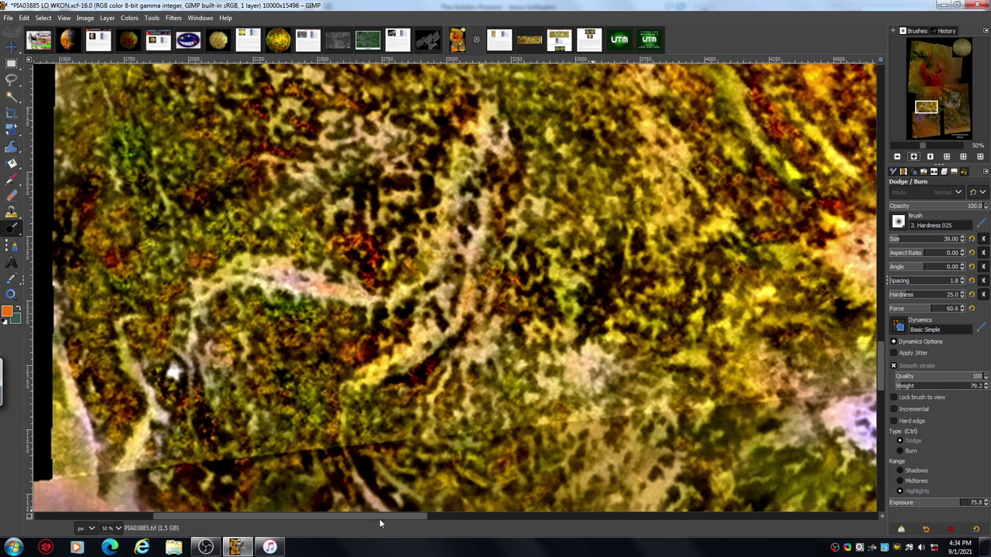
drag(380, 518, 365, 517)
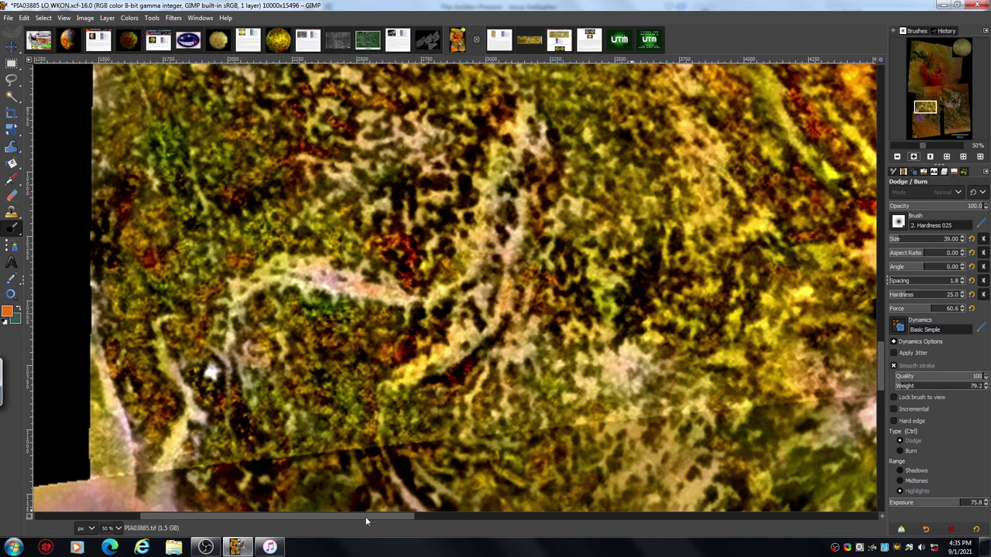
scroll(880, 358, up, 3)
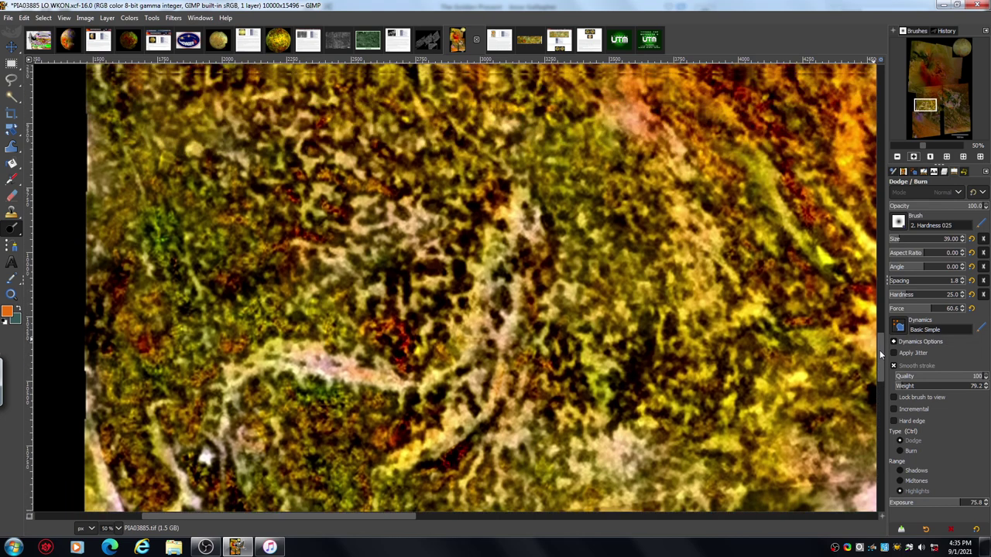
drag(879, 356, 880, 344)
drag(879, 341, 879, 332)
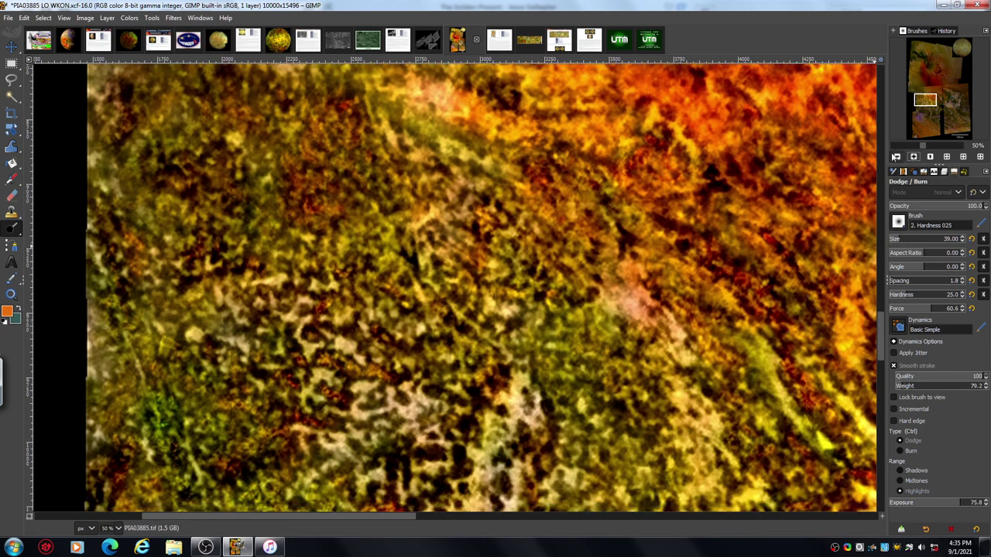
click(898, 157)
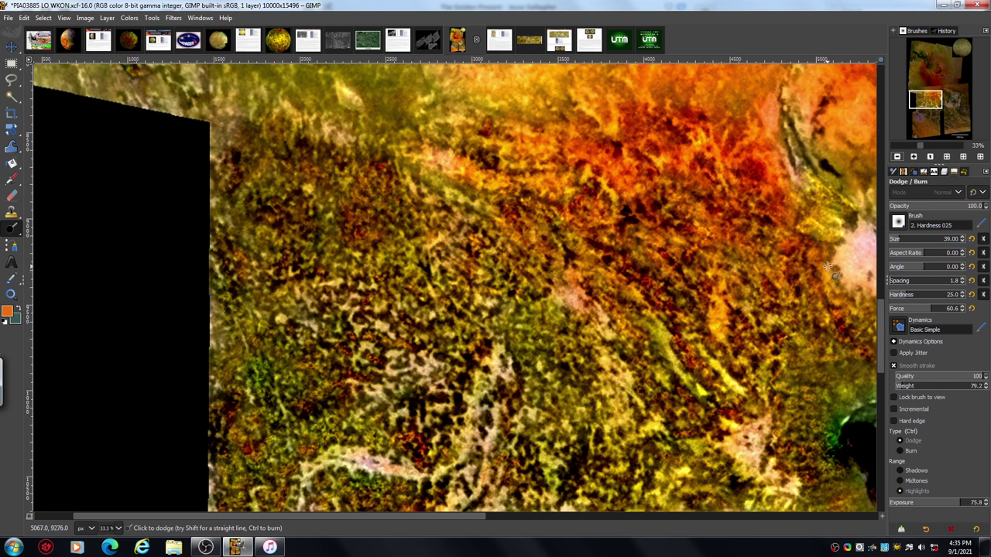
click(649, 40)
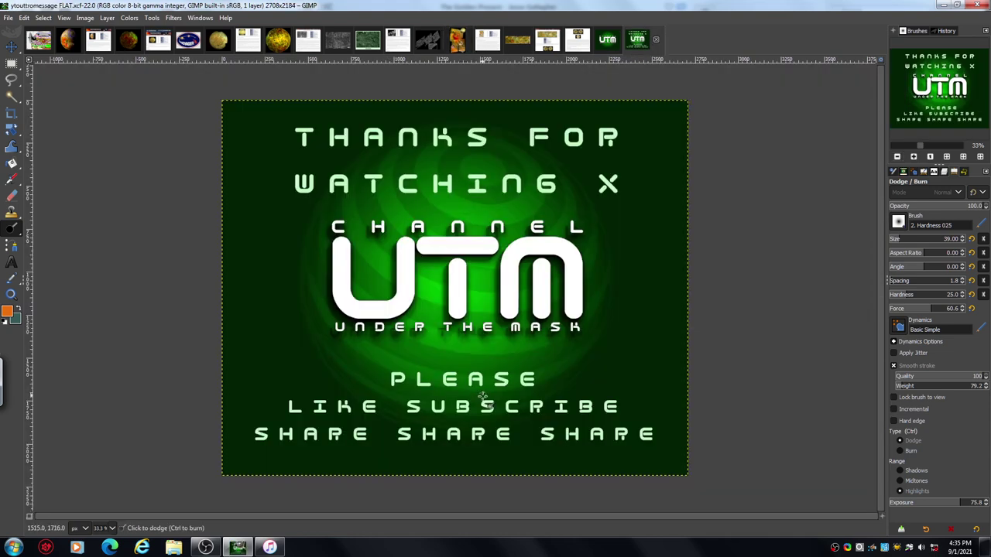